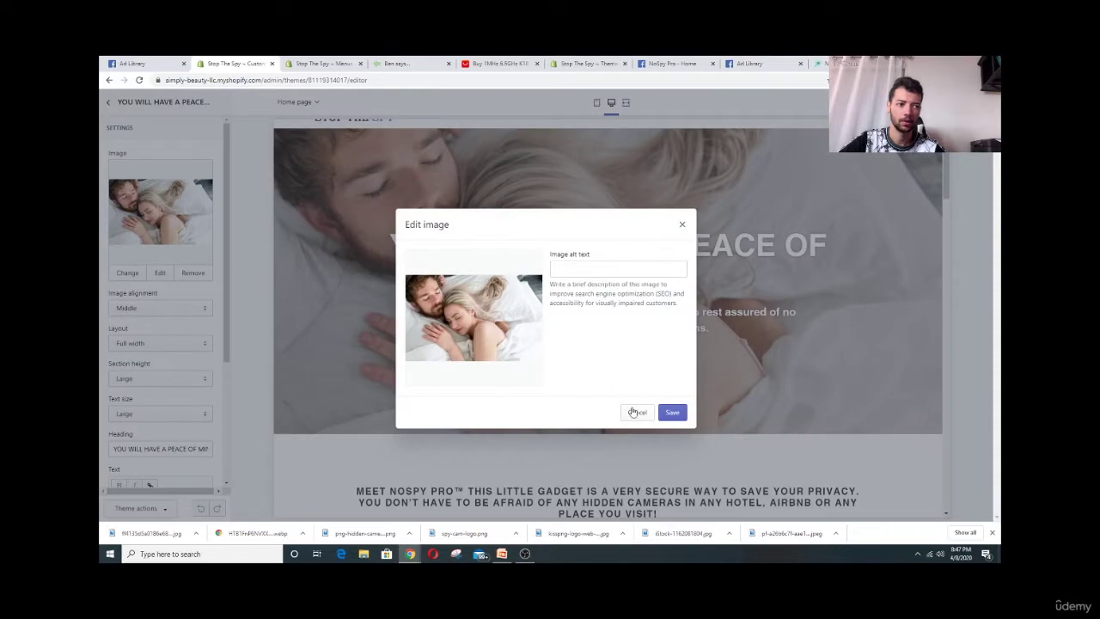
Browse the free stock images and the uploaded image library available for the "YOU WILL HAVE A PEACE OF MIND" banner
{"action": "left_click", "coordinate": [636, 413]}
{"action": "left_click", "coordinate": [127, 272]}
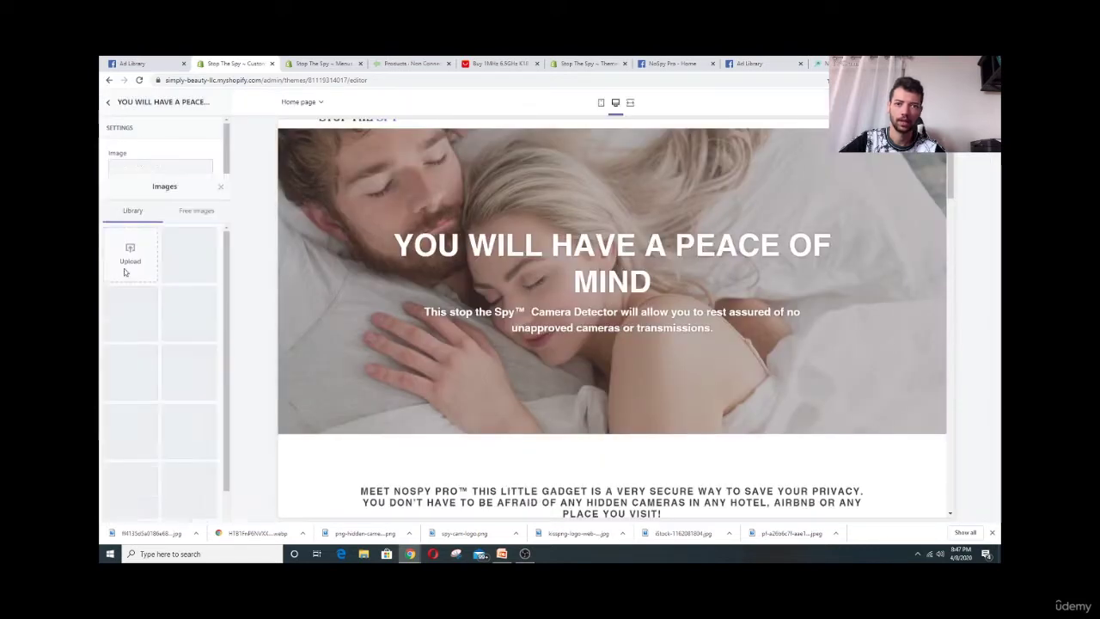
{"action": "left_click", "coordinate": [196, 127]}
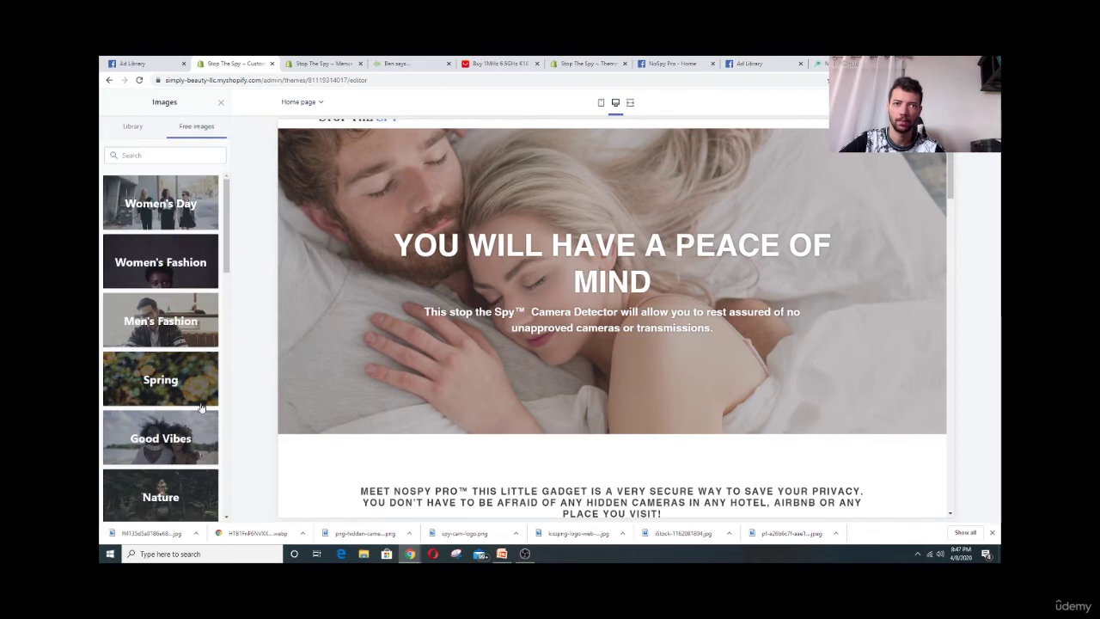
{"action": "scroll", "coordinate": [182, 376], "scroll_direction": "down", "scroll_amount": 2}
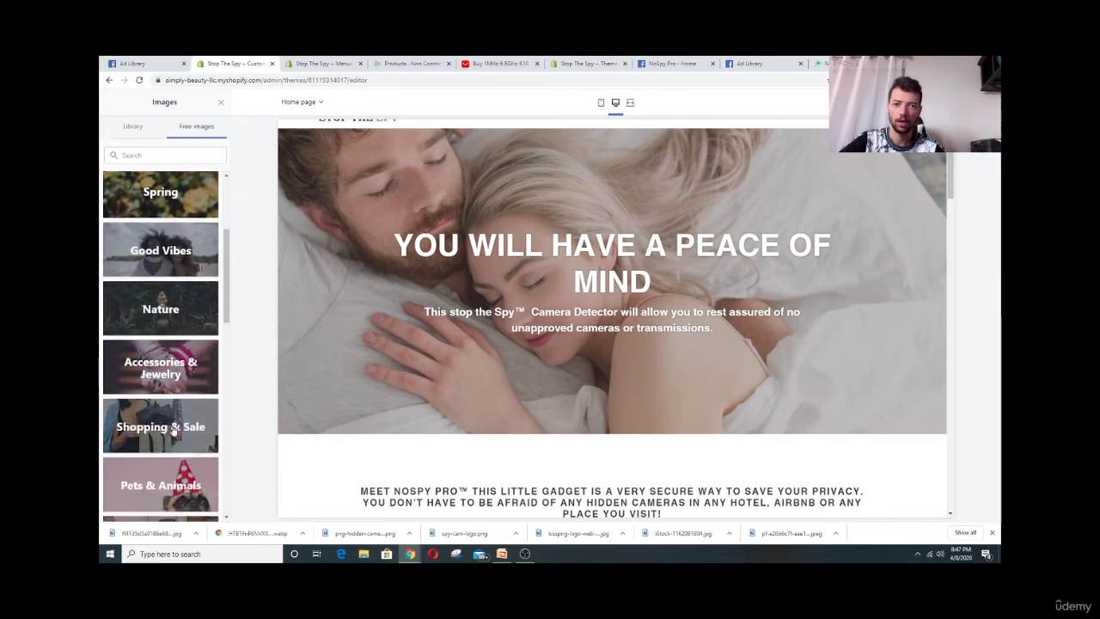
{"action": "scroll", "coordinate": [195, 317], "scroll_direction": "up", "scroll_amount": 2}
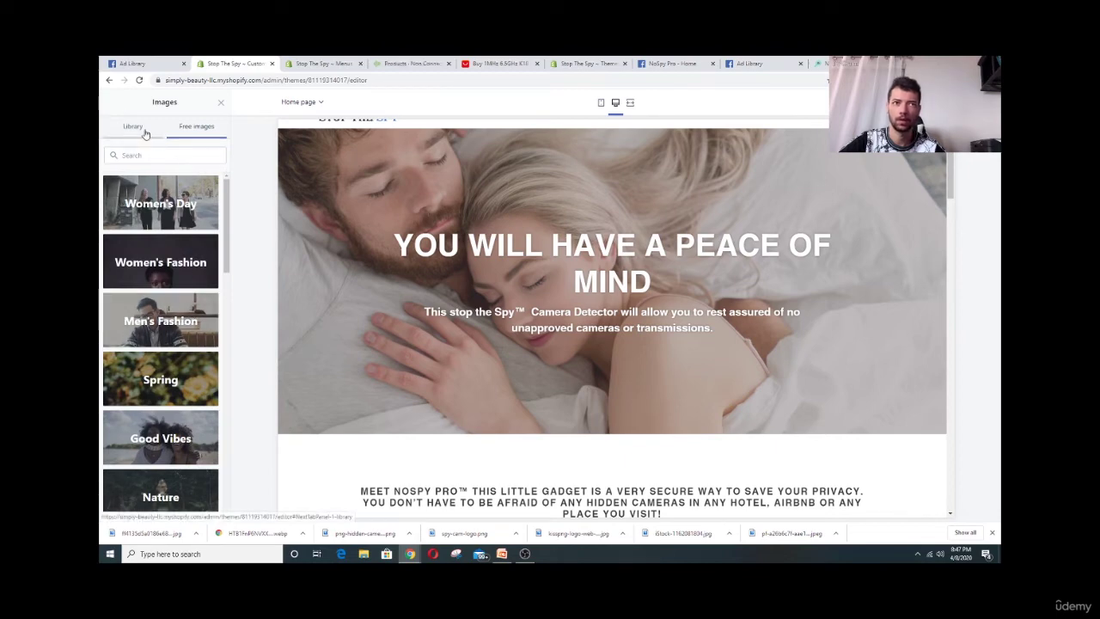
{"action": "left_click", "coordinate": [133, 128]}
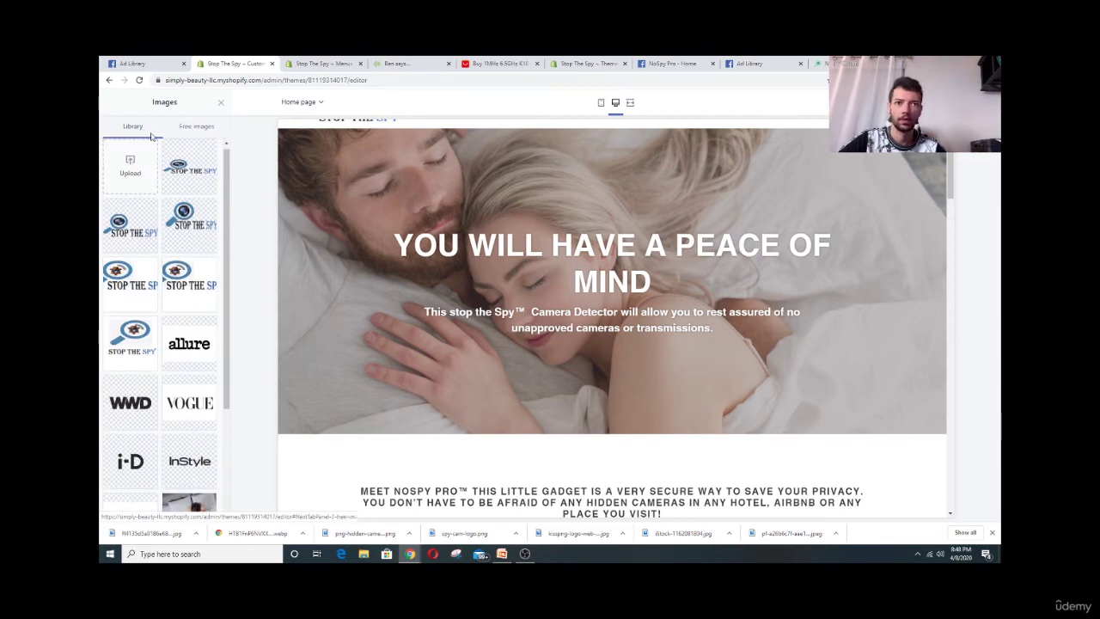
{"action": "scroll", "coordinate": [185, 288], "scroll_direction": "down", "scroll_amount": 2}
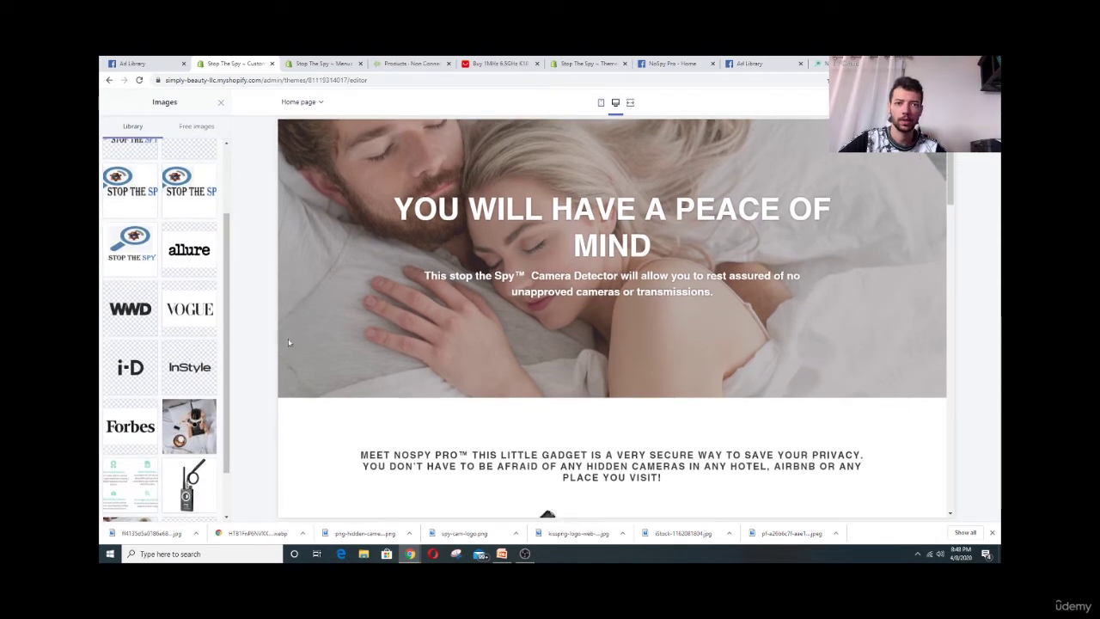
{"action": "scroll", "coordinate": [348, 367], "scroll_direction": "up", "scroll_amount": 1}
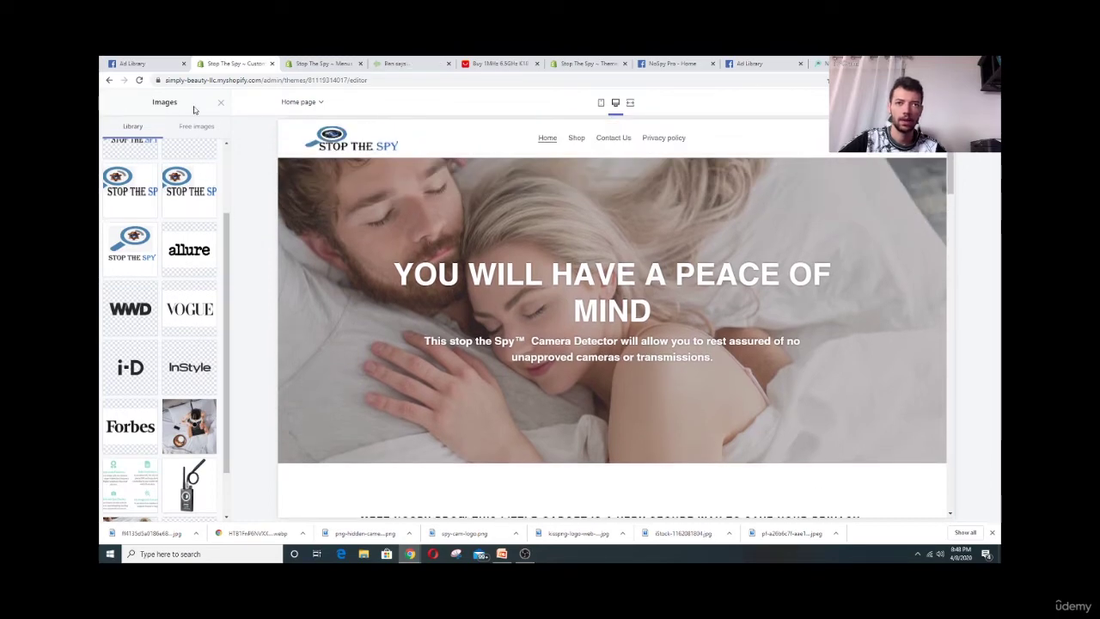
{"action": "left_click", "coordinate": [220, 102]}
Review the banner section's settings, comparing its heading and text with the matching wording in the page preview
{"action": "scroll", "coordinate": [198, 267], "scroll_direction": "down", "scroll_amount": 2}
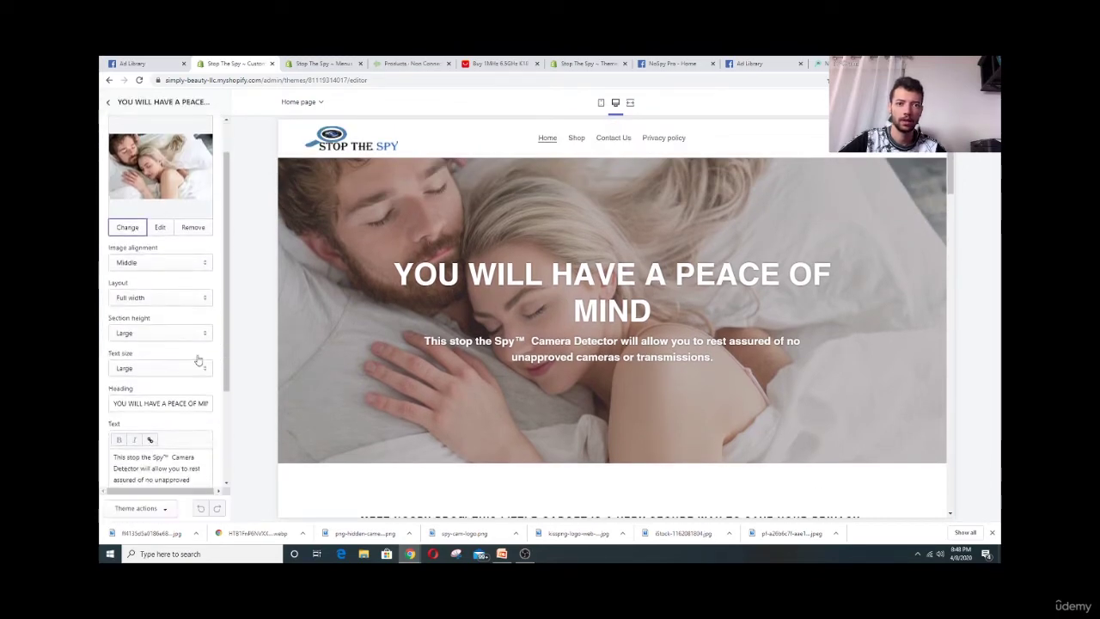
{"action": "left_click", "coordinate": [111, 105]}
{"action": "left_click", "coordinate": [147, 189]}
{"action": "scroll", "coordinate": [196, 289], "scroll_direction": "down", "scroll_amount": 3}
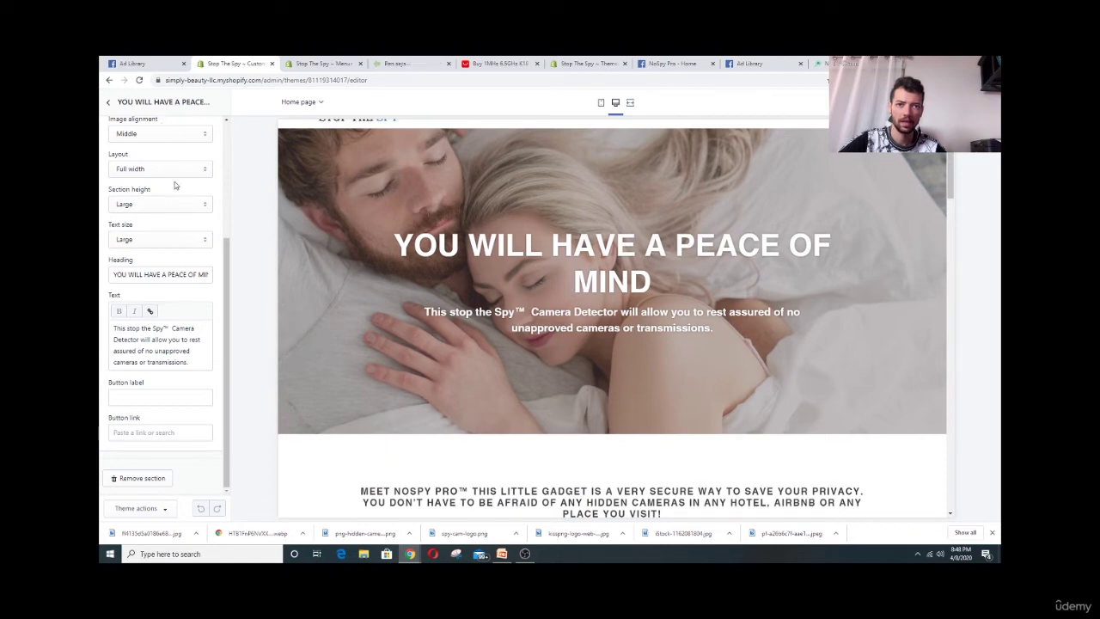
{"action": "left_click", "coordinate": [189, 275]}
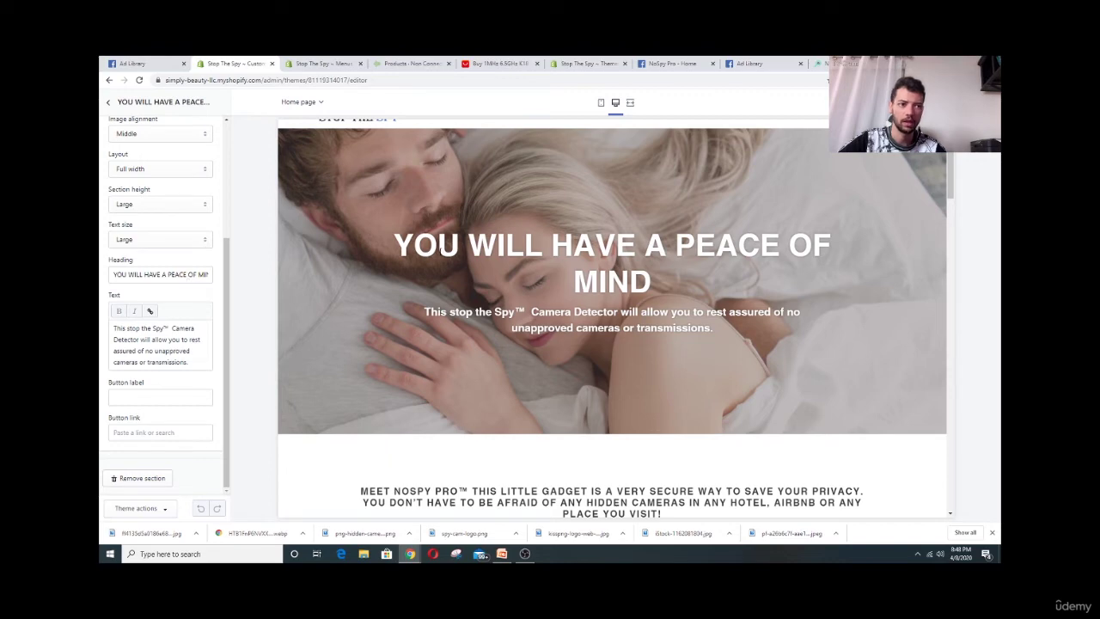
{"action": "left_click_drag", "start_coordinate": [572, 245], "coordinate": [830, 245]}
{"action": "left_click_drag", "start_coordinate": [599, 282], "coordinate": [538, 288]}
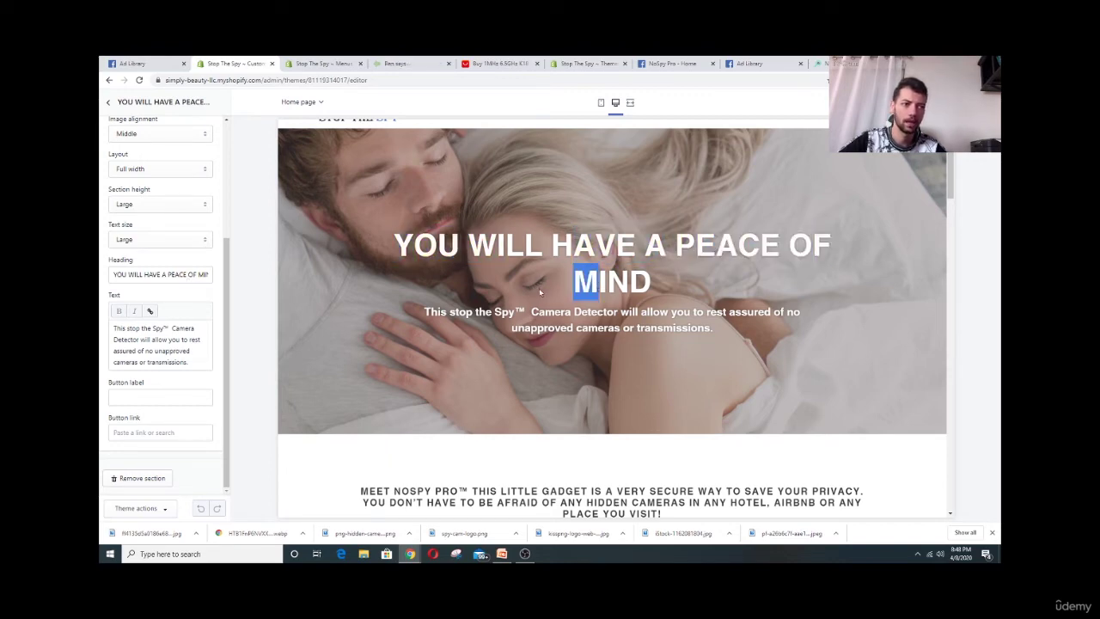
{"action": "scroll", "coordinate": [459, 269], "scroll_direction": "down", "scroll_amount": 1}
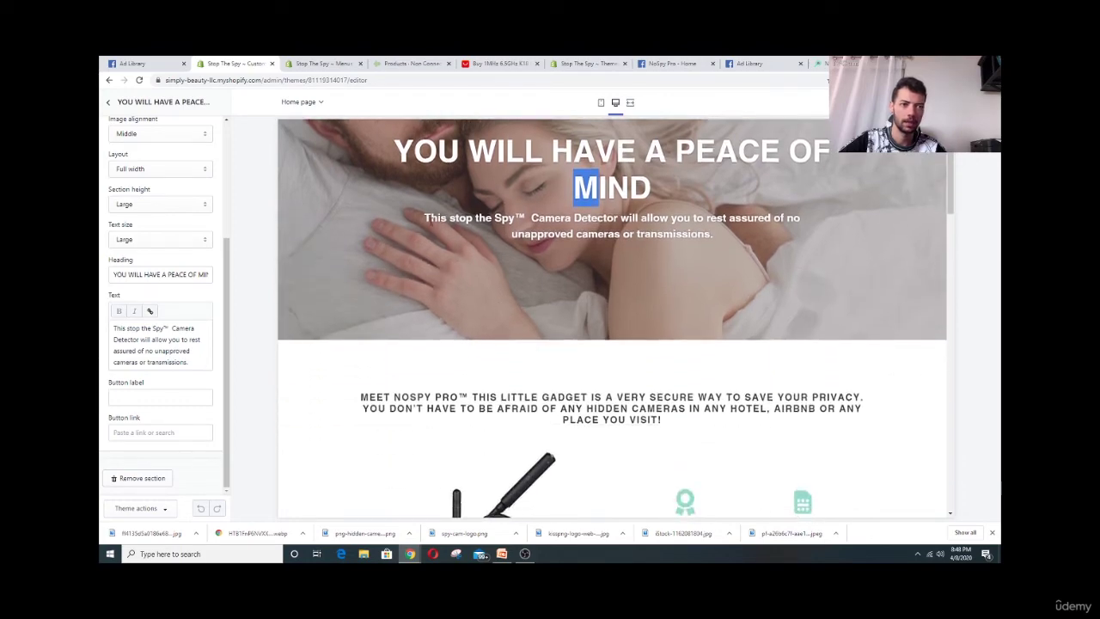
{"action": "left_click_drag", "start_coordinate": [448, 217], "coordinate": [686, 243]}
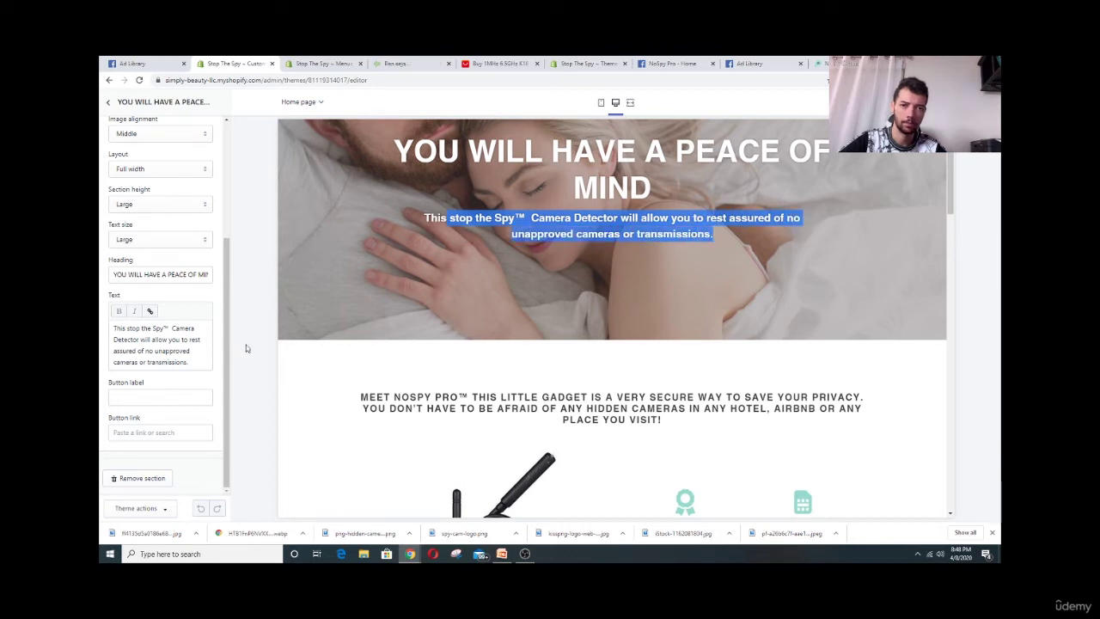
{"action": "left_click", "coordinate": [196, 278]}
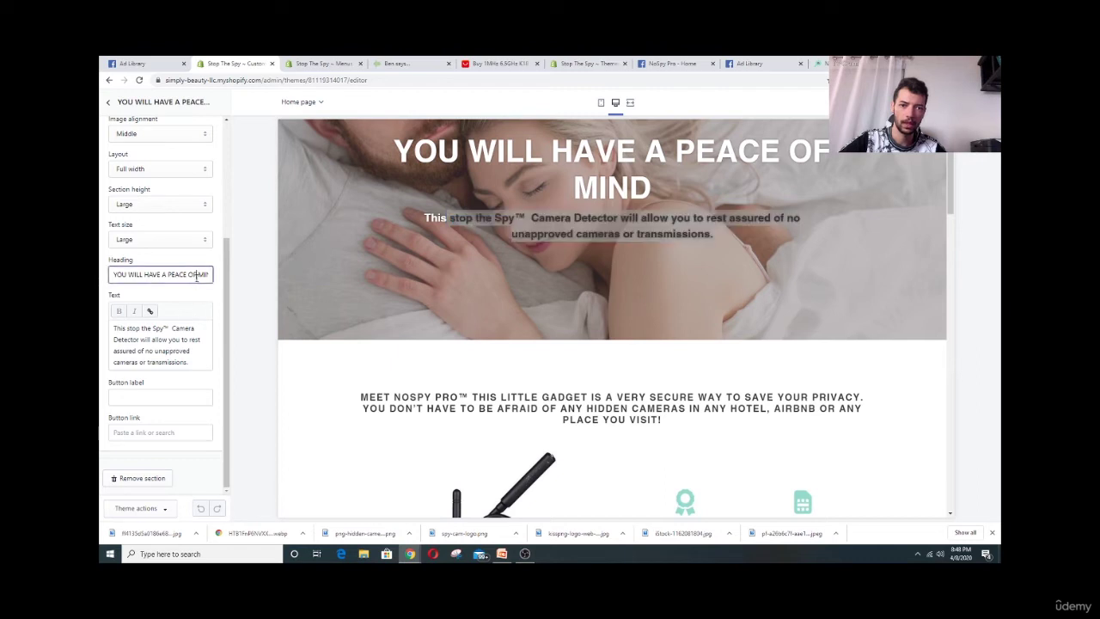
{"action": "left_click", "coordinate": [184, 339]}
{"action": "left_click", "coordinate": [522, 313]}
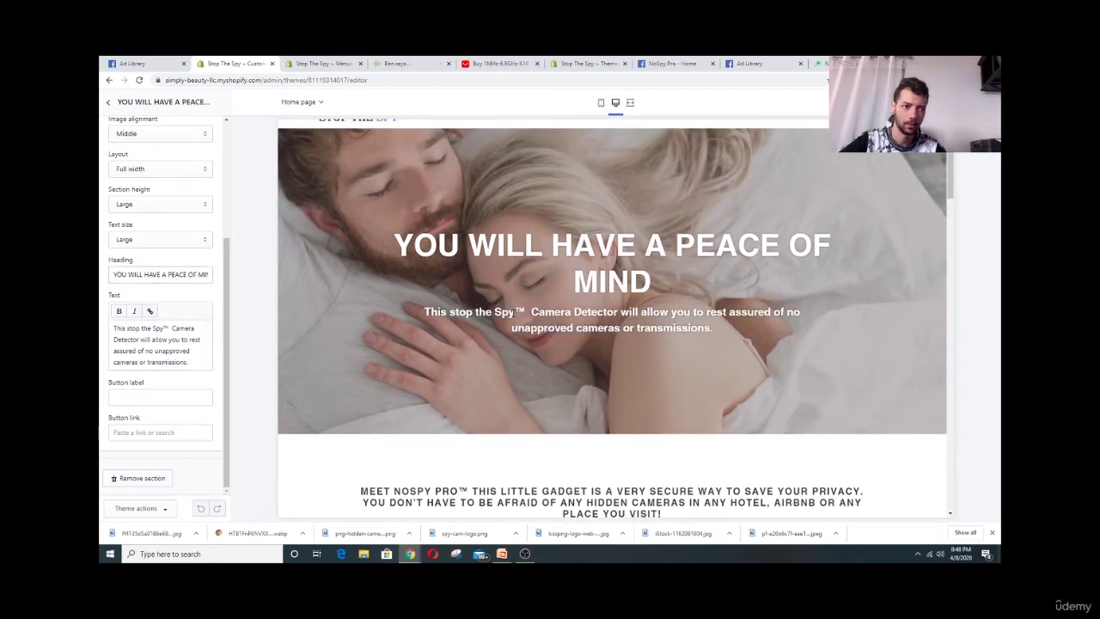
Append the test text "hjhjhjhjj" to the banner's heading and delete it again
{"action": "left_click", "coordinate": [201, 274]}
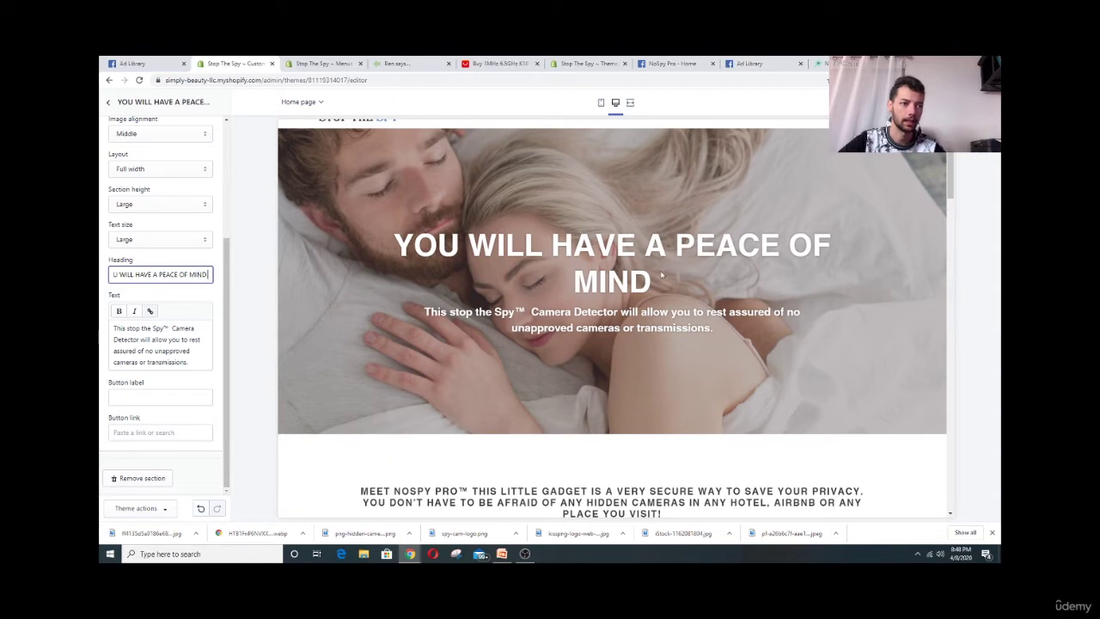
{"action": "type", "text": "hjhjhjhjj"}
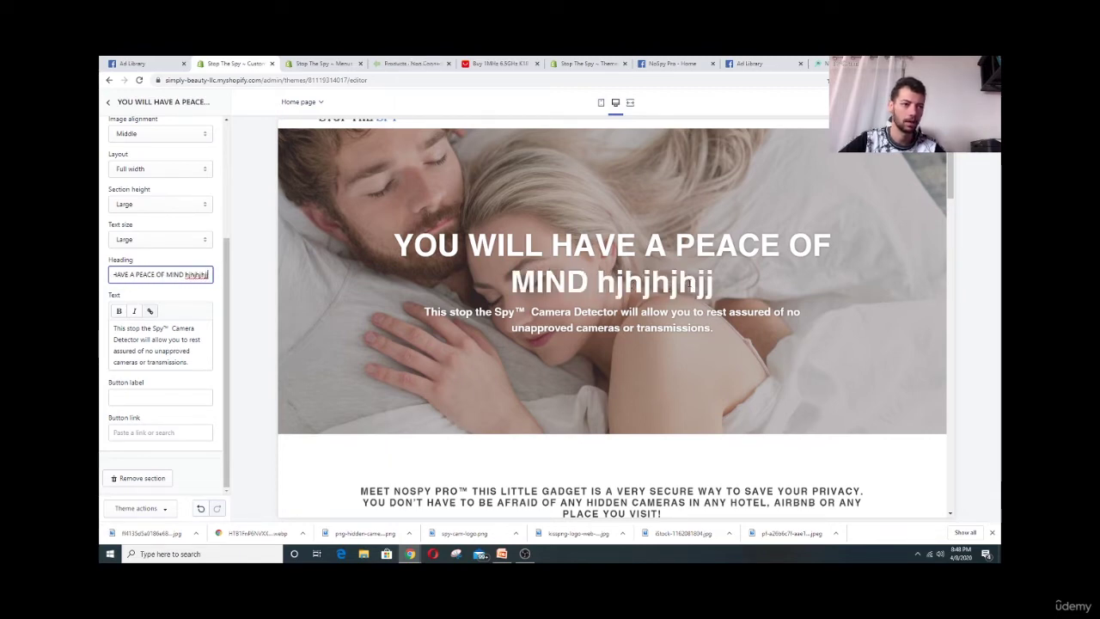
{"action": "key", "text": "BackSpace"}
{"action": "key", "text": "BackSpace"}
{"action": "key", "text": "BackSpace"}
{"action": "key", "text": "BackSpace"}
{"action": "key", "text": "BackSpace"}
{"action": "key", "text": "BackSpace"}
{"action": "key", "text": "BackSpace"}
{"action": "key", "text": "BackSpace"}
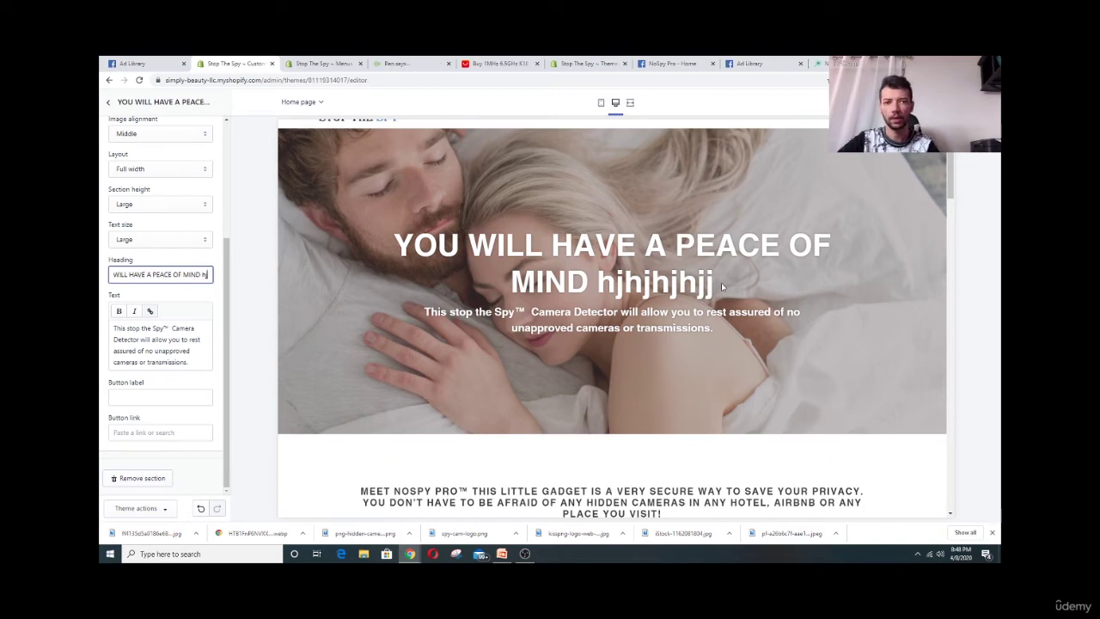
{"action": "key", "text": "BackSpace"}
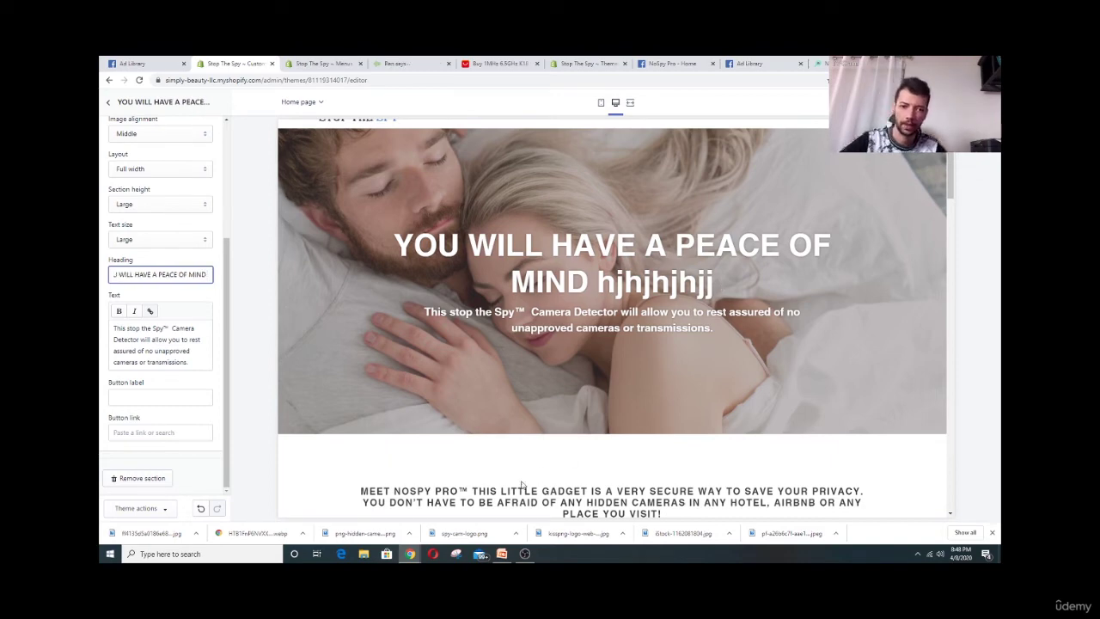
Leave the banner's settings and remove the "Text columns with images" section from the home page
{"action": "scroll", "coordinate": [171, 301], "scroll_direction": "up", "scroll_amount": 4}
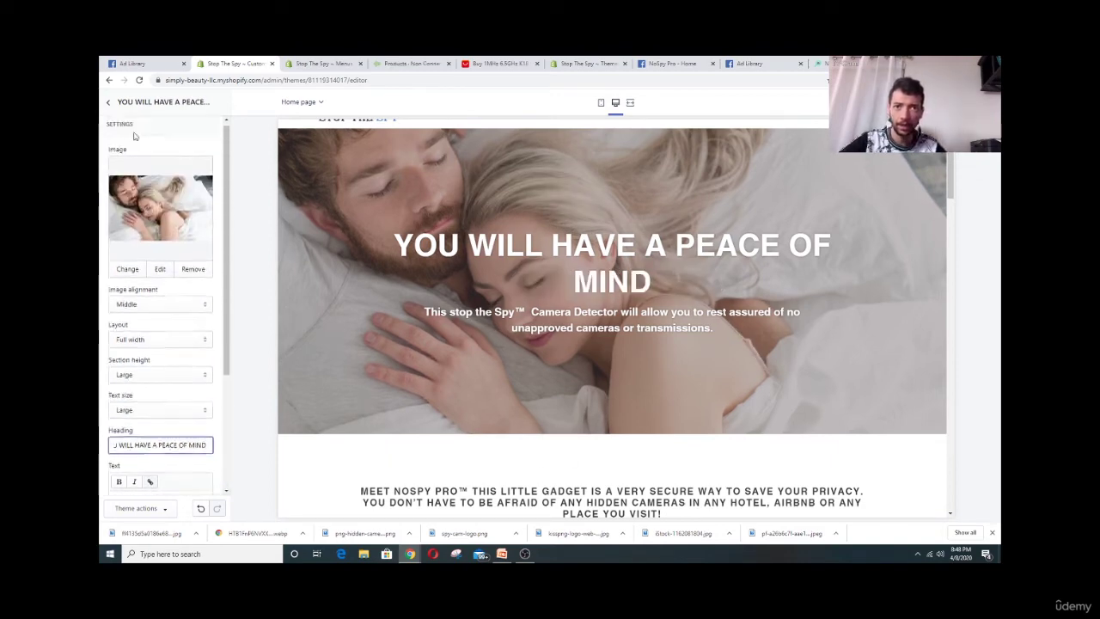
{"action": "left_click", "coordinate": [109, 102]}
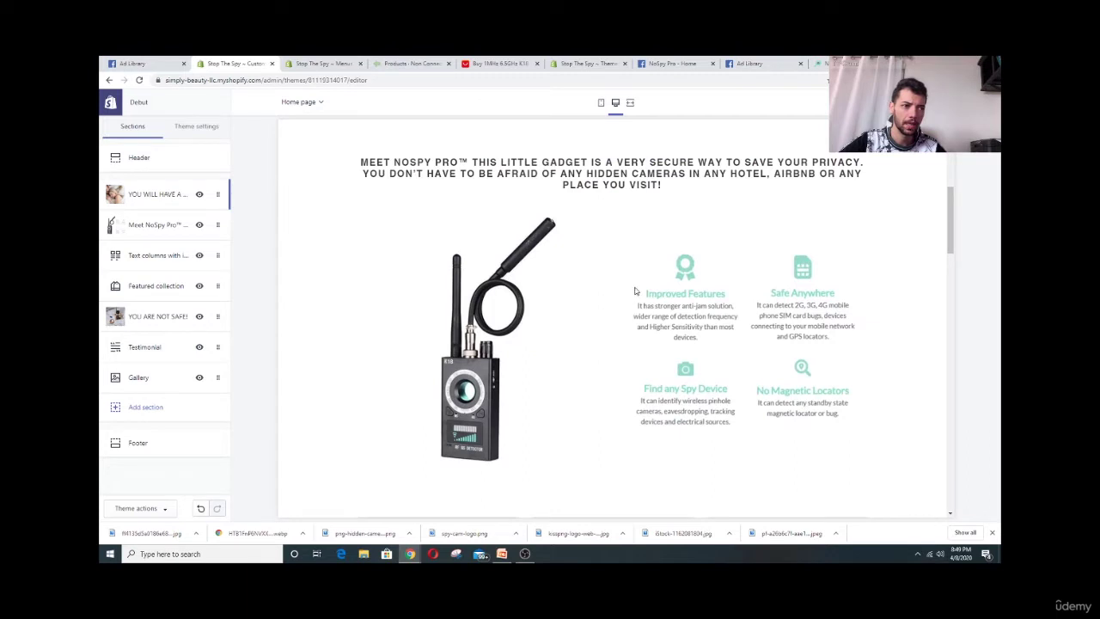
{"action": "left_click", "coordinate": [176, 255]}
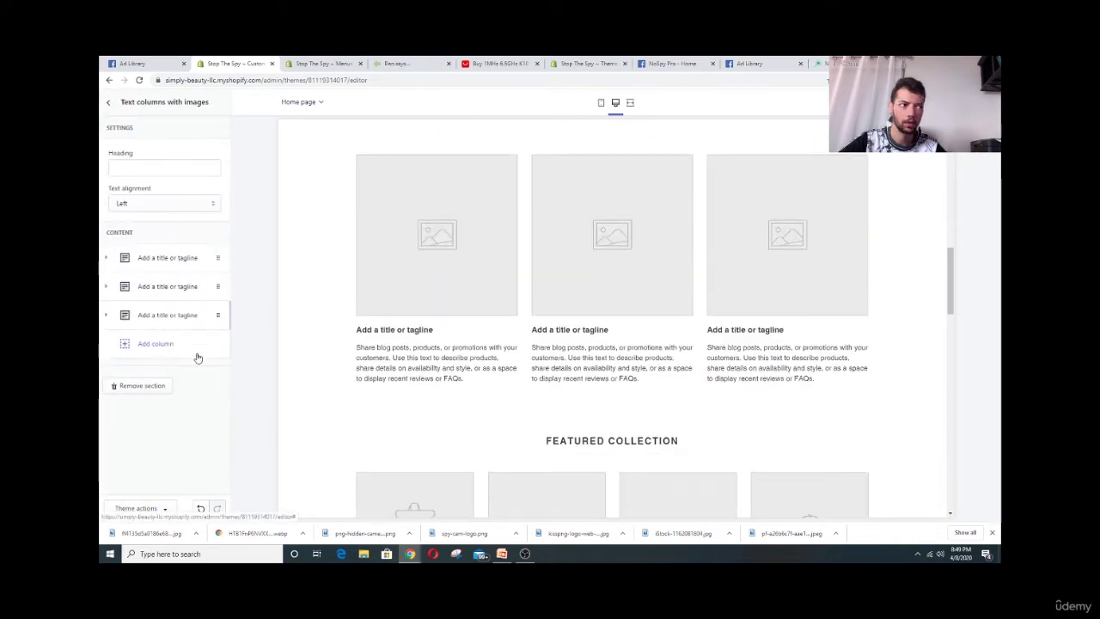
{"action": "left_click", "coordinate": [155, 386]}
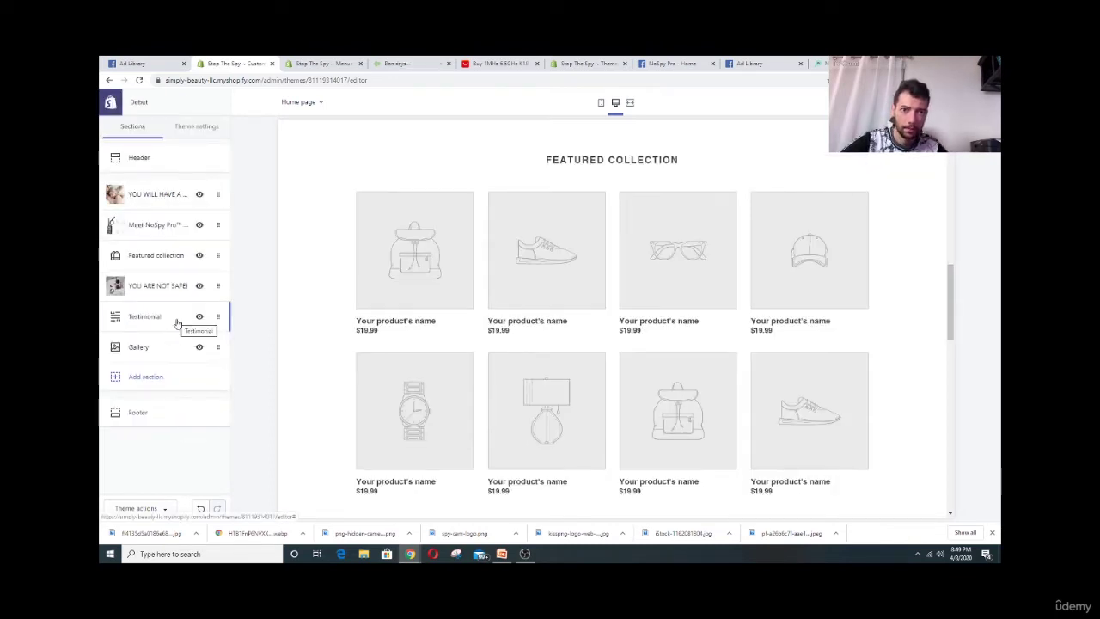
Remove the Featured collection and Gallery sections from the home page
{"action": "left_click", "coordinate": [174, 286]}
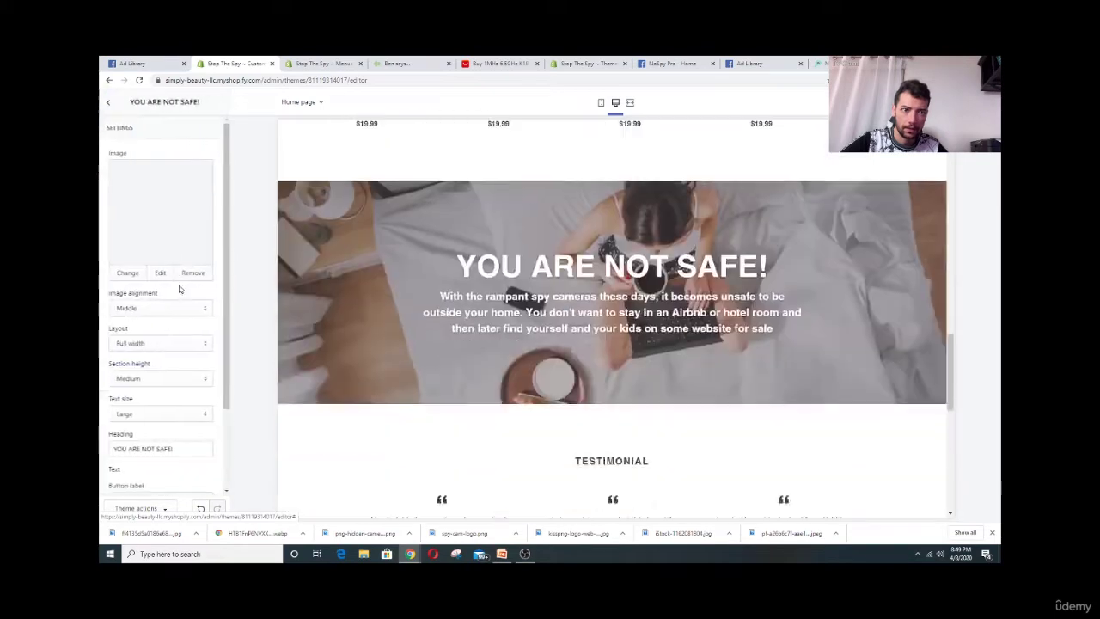
{"action": "left_click", "coordinate": [112, 103]}
{"action": "left_click", "coordinate": [163, 254]}
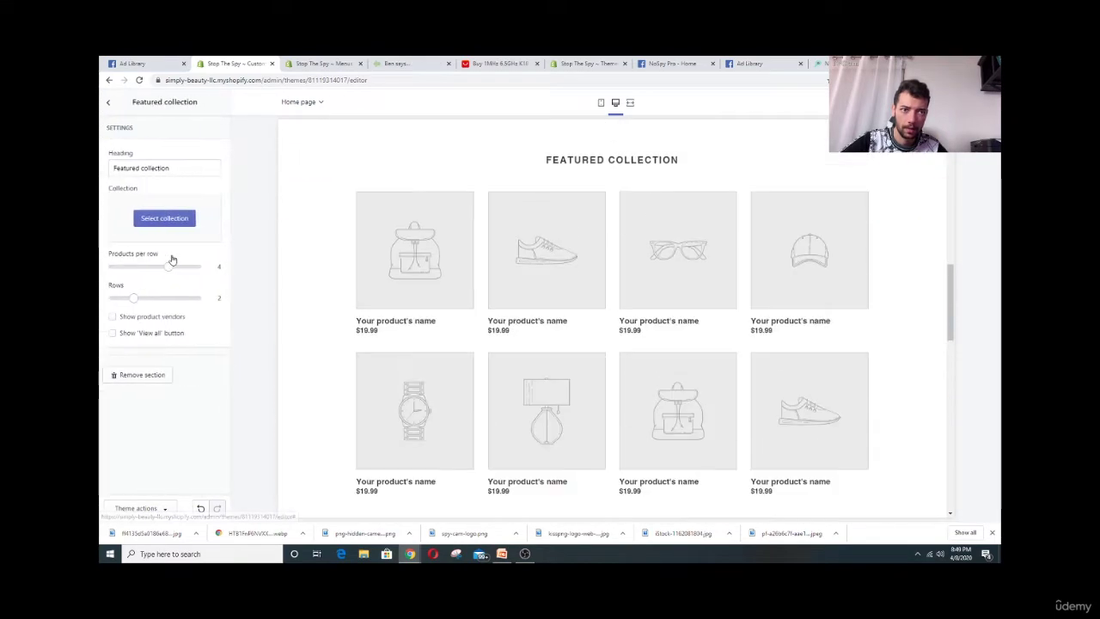
{"action": "left_click", "coordinate": [167, 376]}
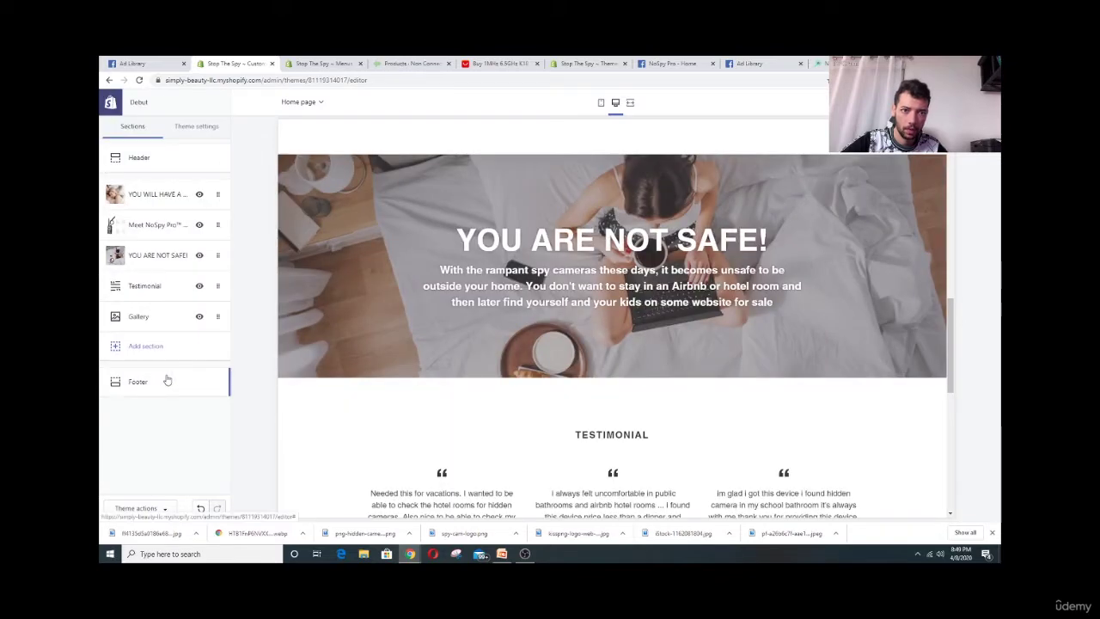
{"action": "left_click", "coordinate": [169, 318]}
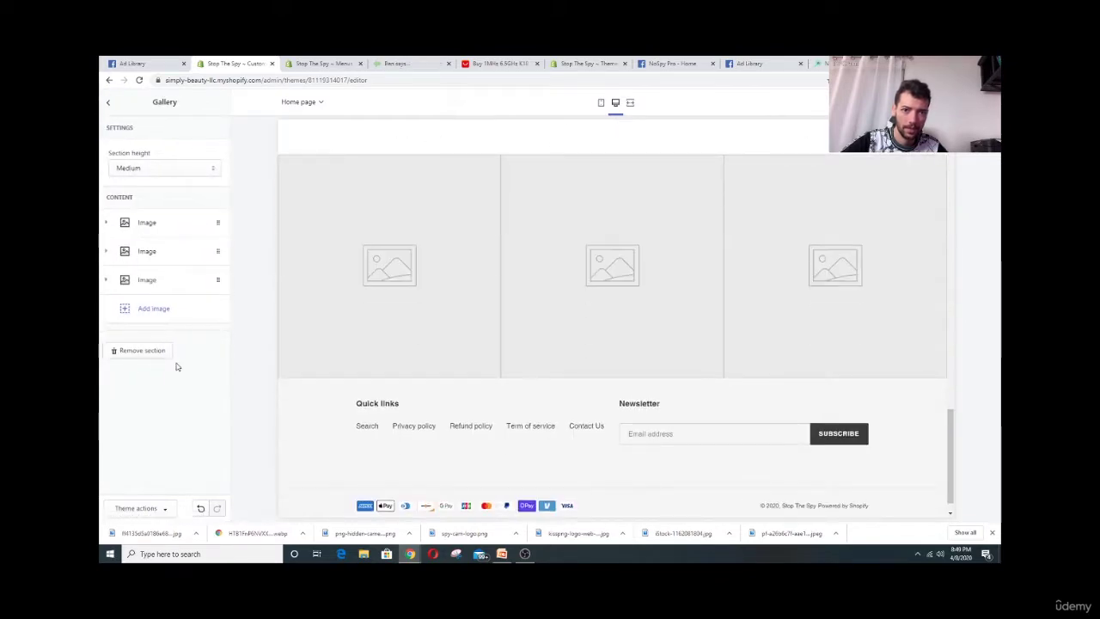
{"action": "left_click", "coordinate": [165, 356]}
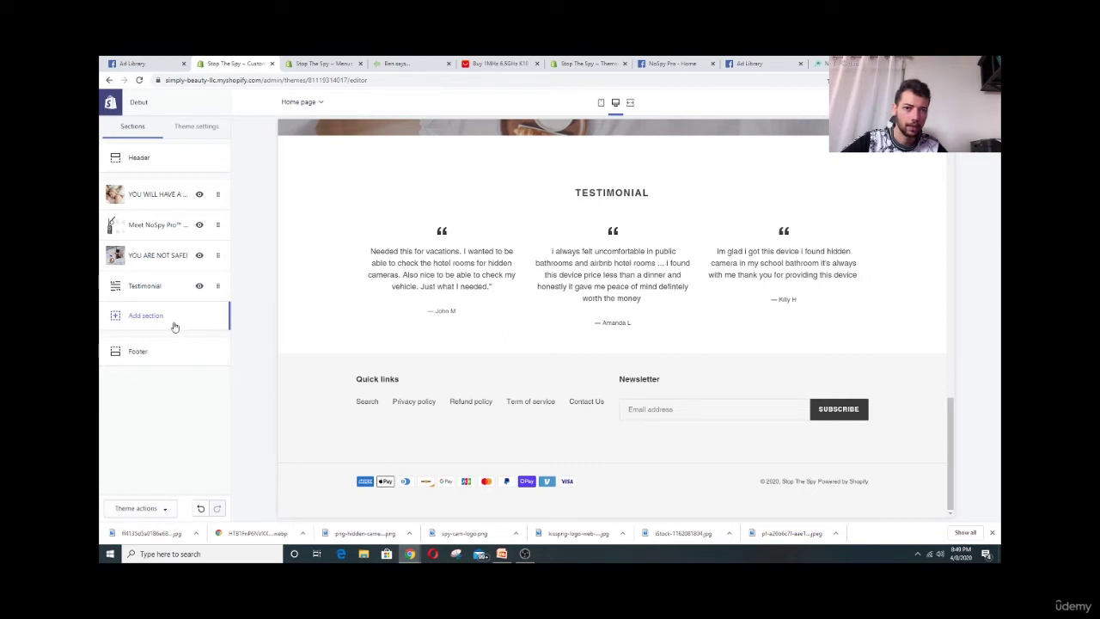
Add a Logo list section to the home page below the testimonials
{"action": "left_click", "coordinate": [173, 323]}
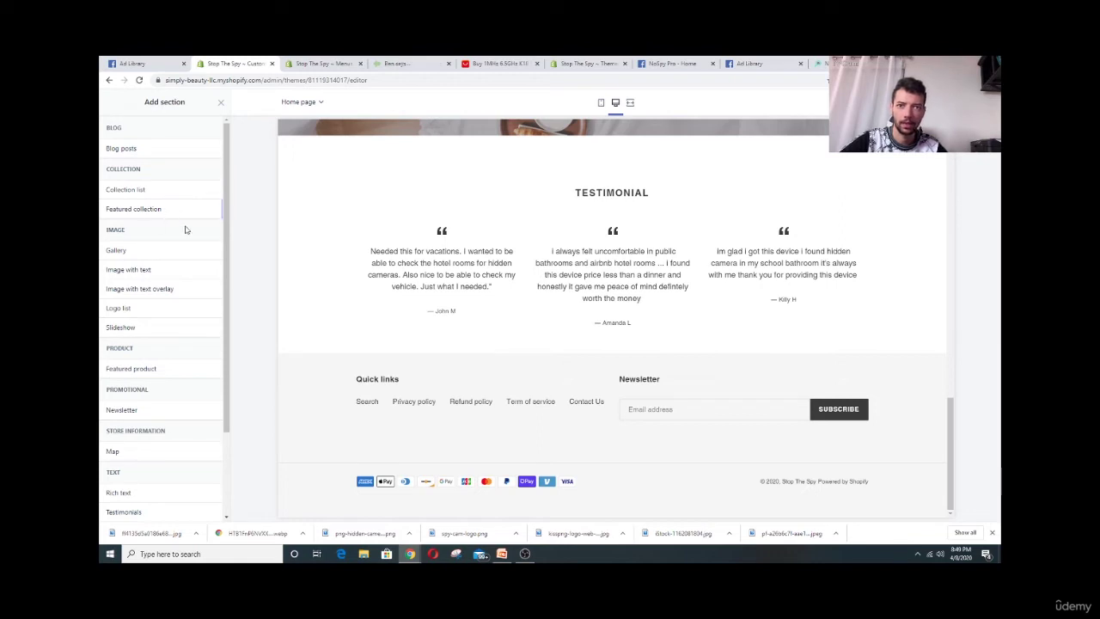
{"action": "scroll", "coordinate": [185, 229], "scroll_direction": "down", "scroll_amount": 2}
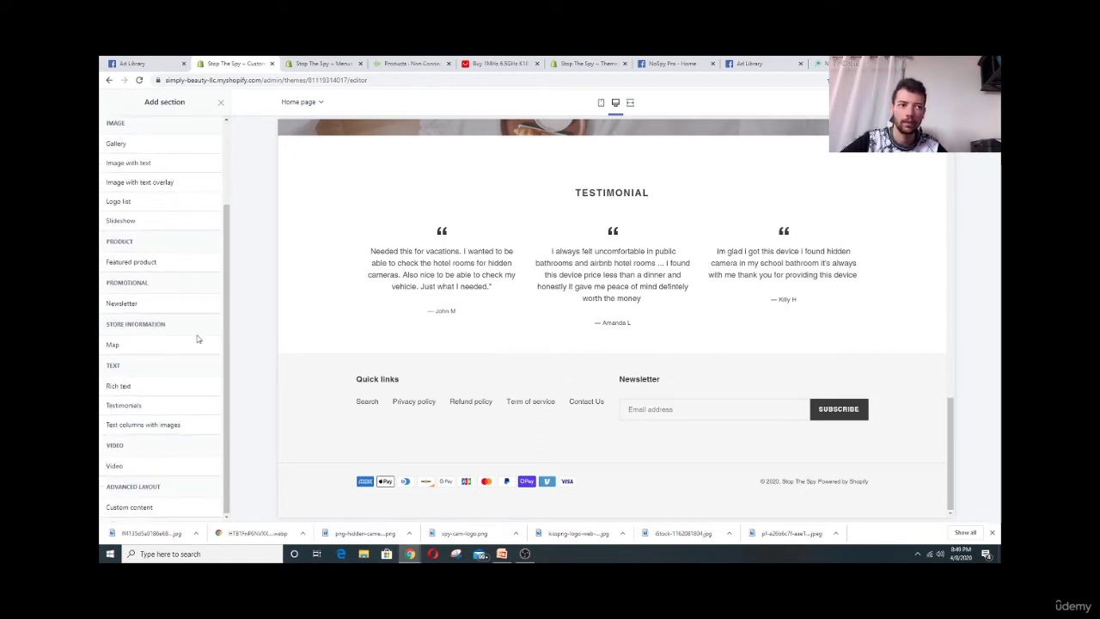
{"action": "left_click", "coordinate": [149, 203]}
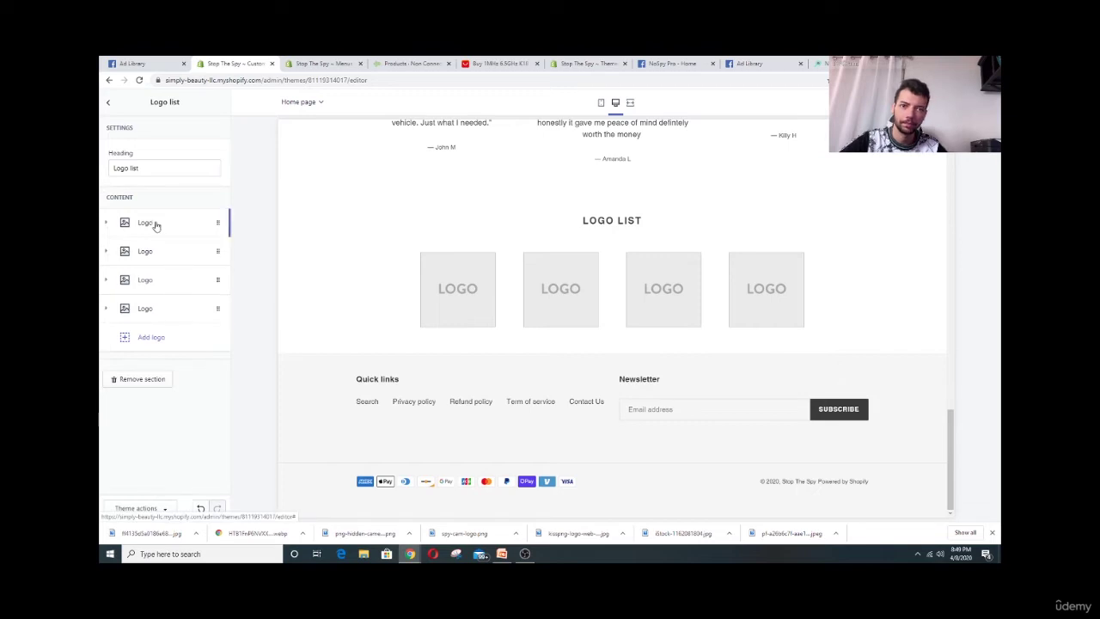
Set the first logo of the Logo list section to the allure image from the library
{"action": "left_click", "coordinate": [133, 225]}
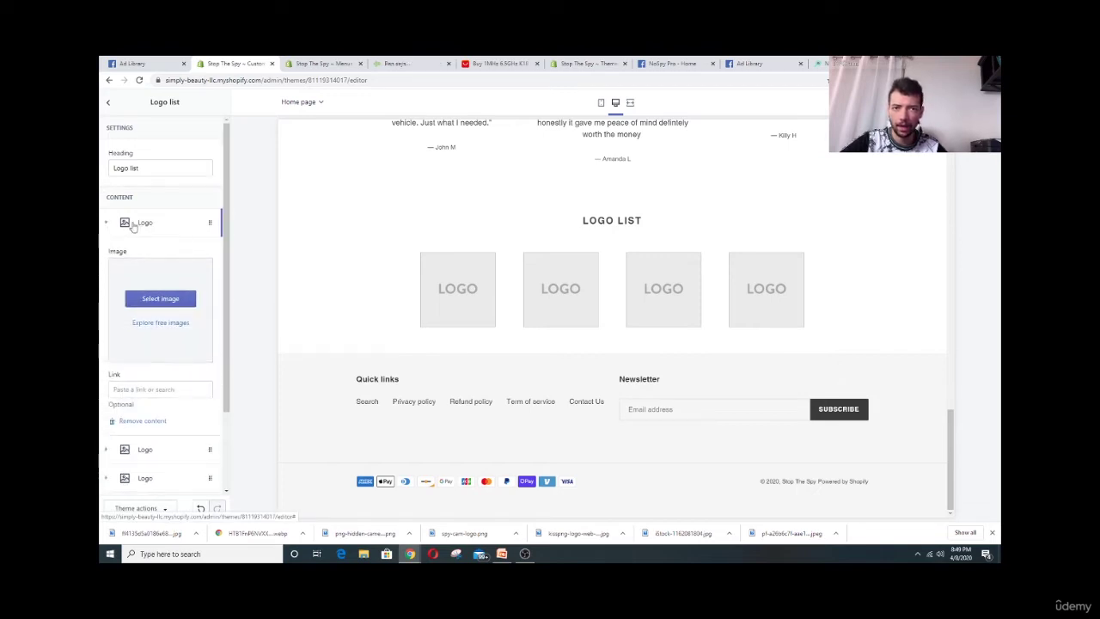
{"action": "left_click", "coordinate": [161, 205]}
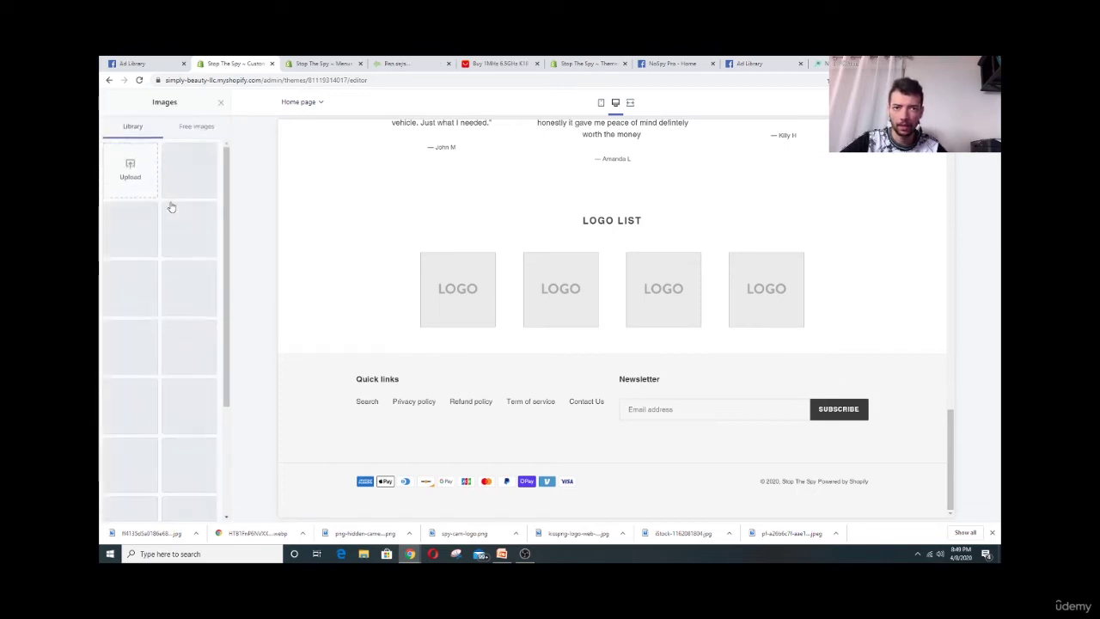
{"action": "scroll", "coordinate": [201, 269], "scroll_direction": "down", "scroll_amount": 2}
{"action": "left_click", "coordinate": [195, 182]}
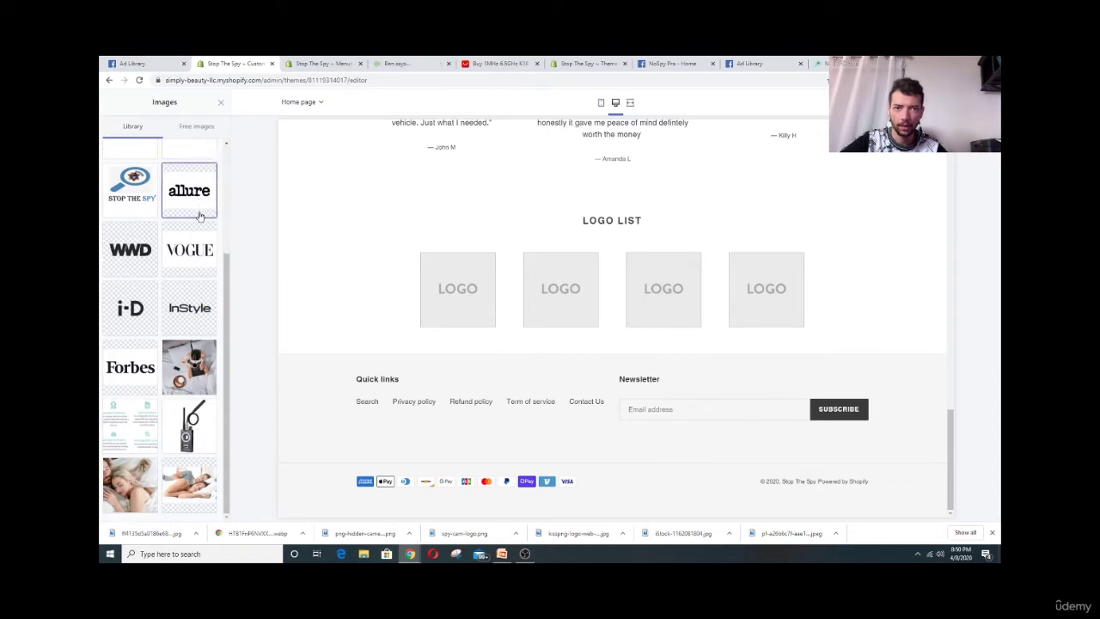
{"action": "left_click", "coordinate": [195, 196]}
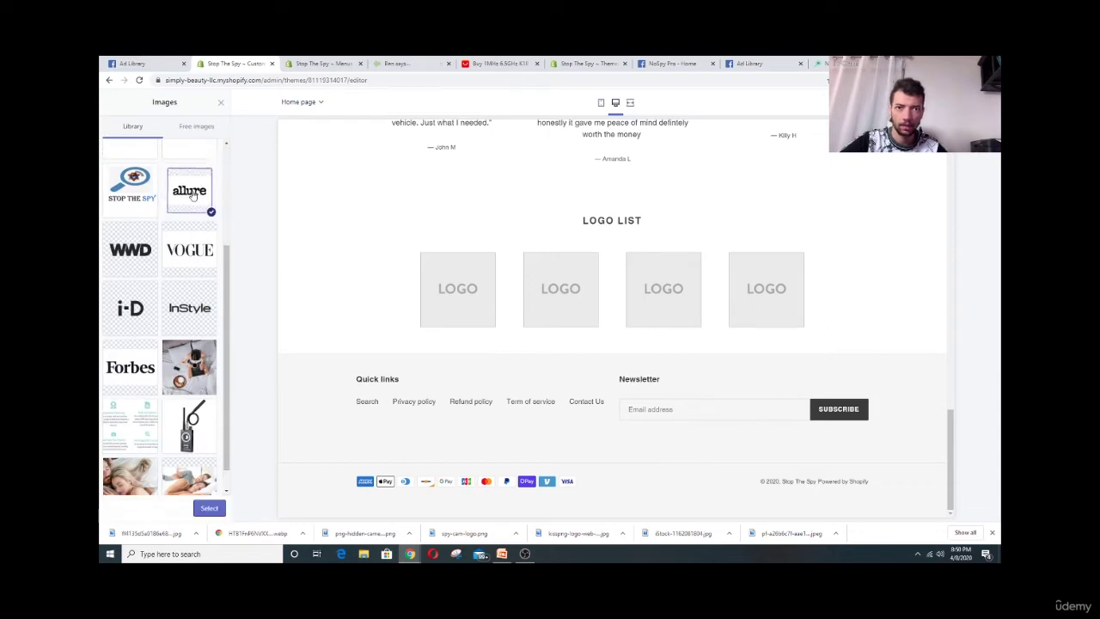
{"action": "left_click", "coordinate": [209, 508]}
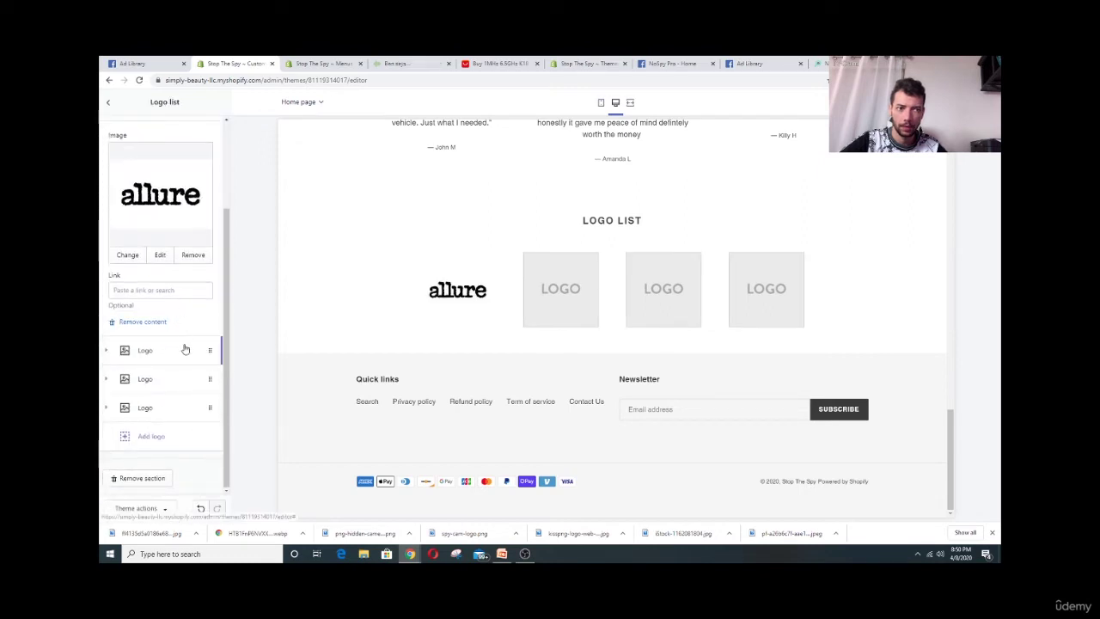
Set the second logo of the Logo list section to the VOGUE image from the library
{"action": "scroll", "coordinate": [177, 327], "scroll_direction": "up", "scroll_amount": 2}
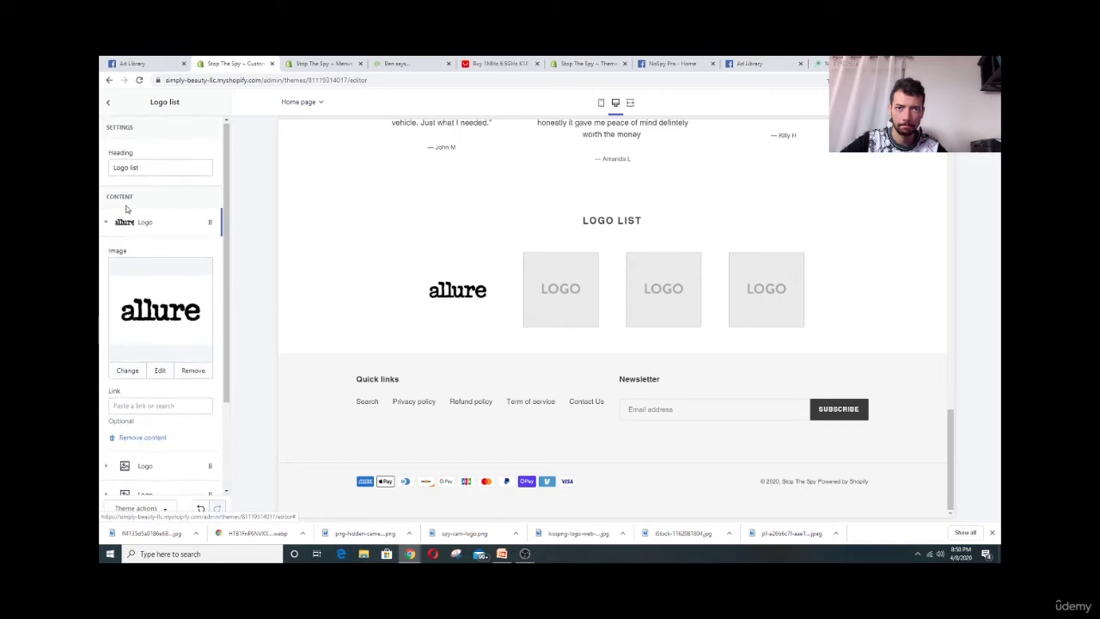
{"action": "scroll", "coordinate": [130, 210], "scroll_direction": "down", "scroll_amount": 2}
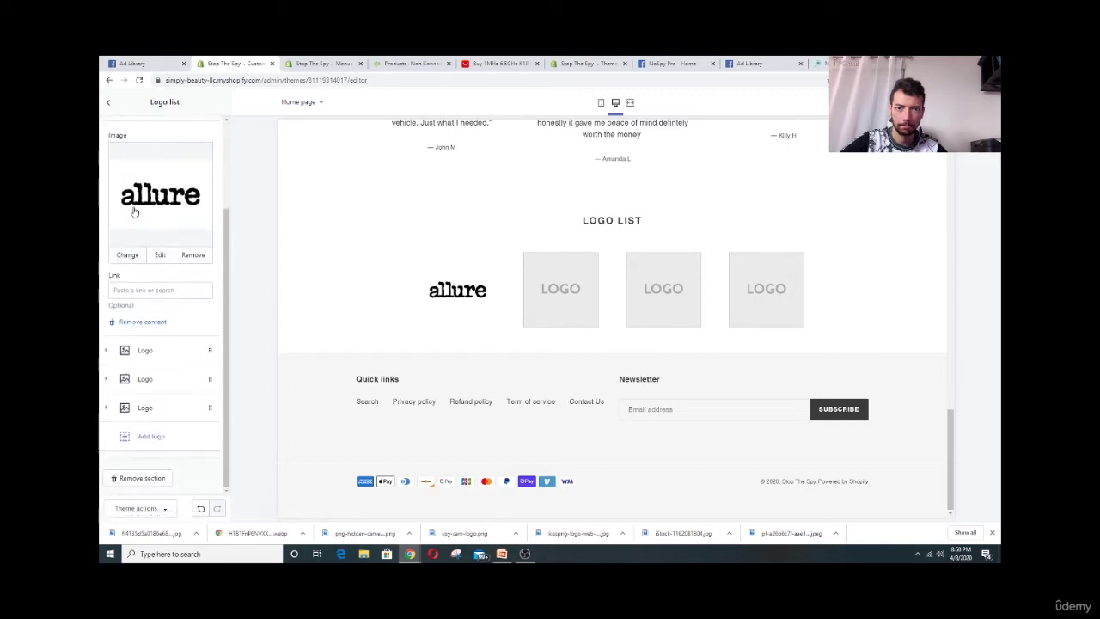
{"action": "left_click", "coordinate": [167, 353]}
{"action": "left_click", "coordinate": [177, 234]}
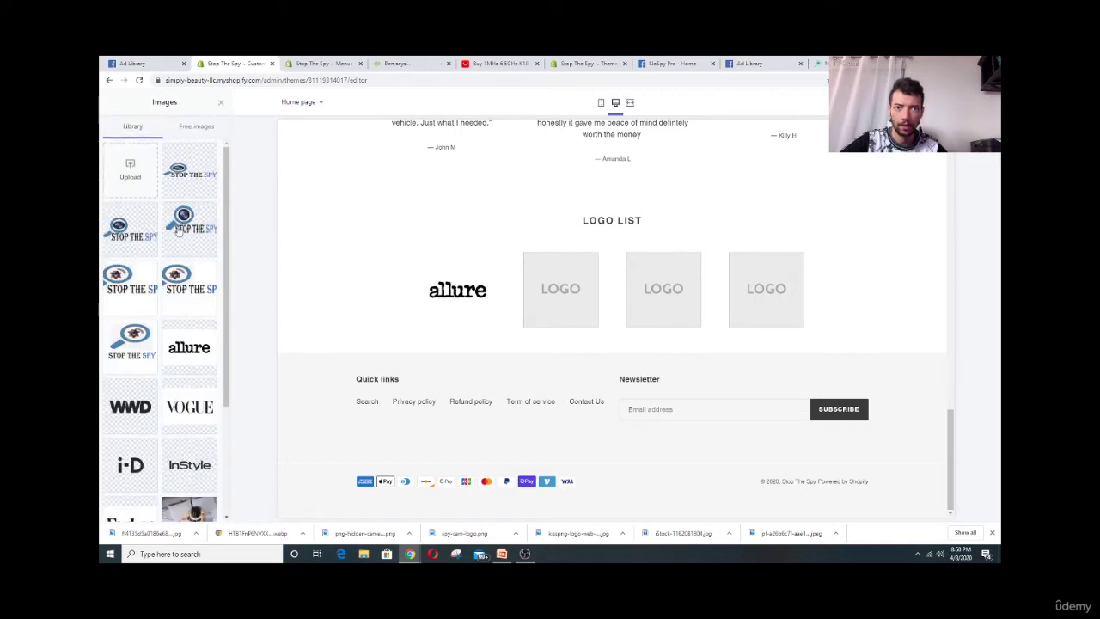
{"action": "scroll", "coordinate": [178, 229], "scroll_direction": "down", "scroll_amount": 3}
{"action": "left_click", "coordinate": [185, 253]}
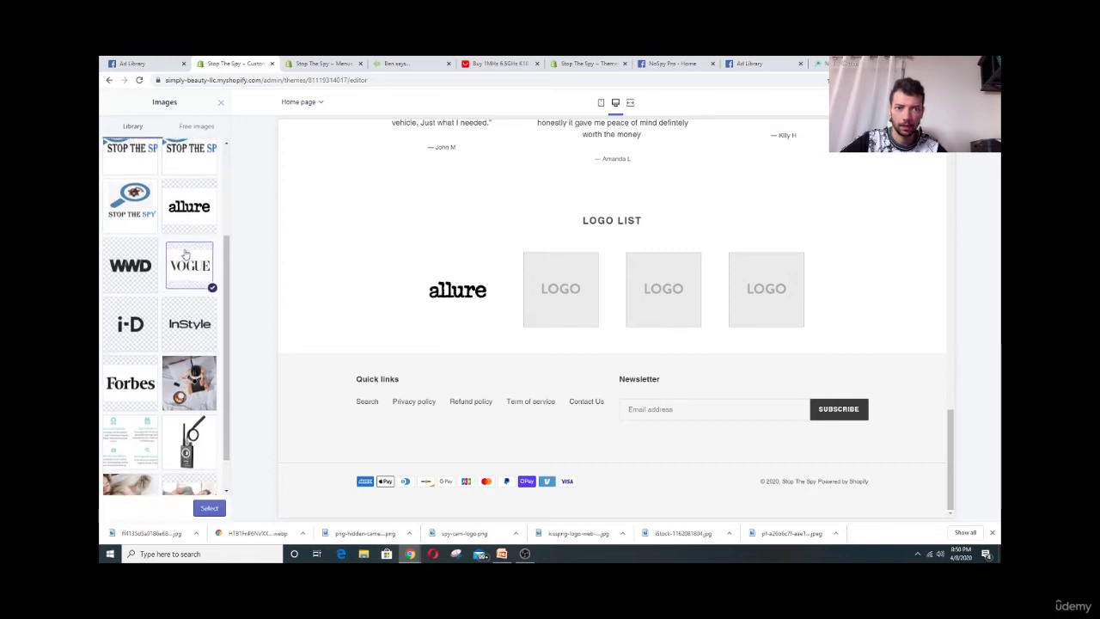
{"action": "left_click", "coordinate": [209, 508]}
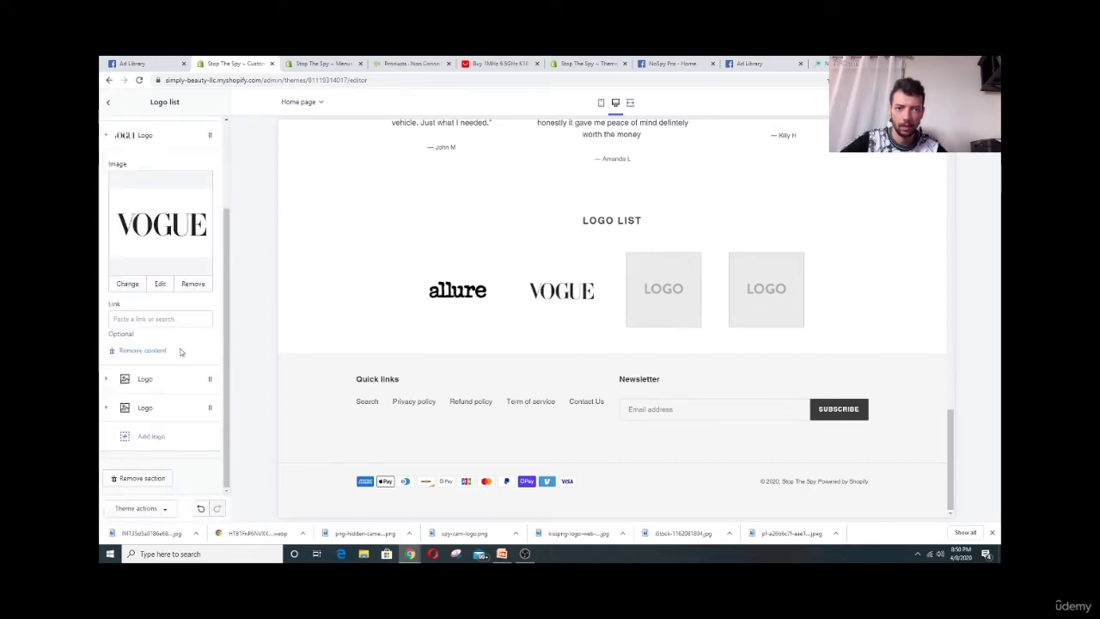
Set the third logo of the Logo list section to the InStyle image from the library
{"action": "left_click", "coordinate": [164, 379]}
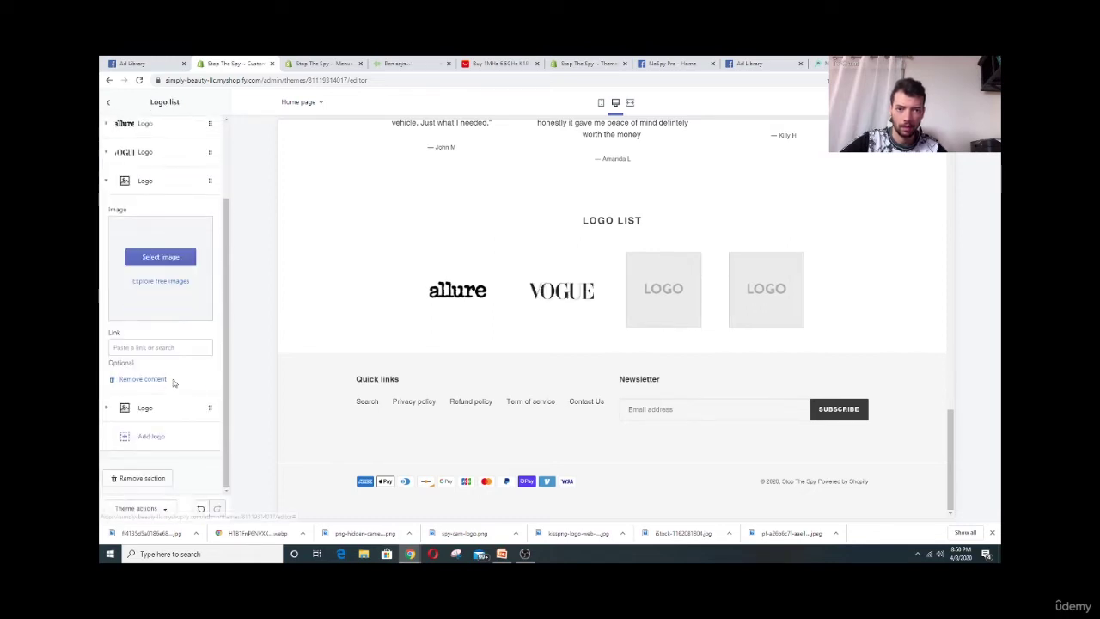
{"action": "left_click", "coordinate": [160, 257]}
{"action": "scroll", "coordinate": [180, 258], "scroll_direction": "down", "scroll_amount": 2}
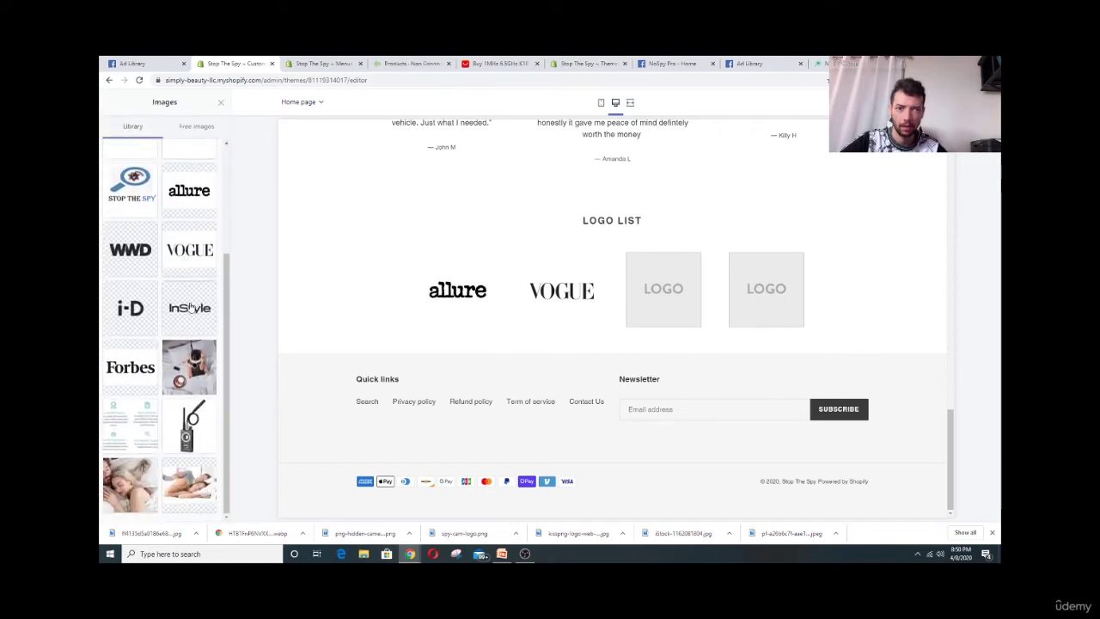
{"action": "left_click", "coordinate": [190, 307]}
{"action": "left_click", "coordinate": [209, 508]}
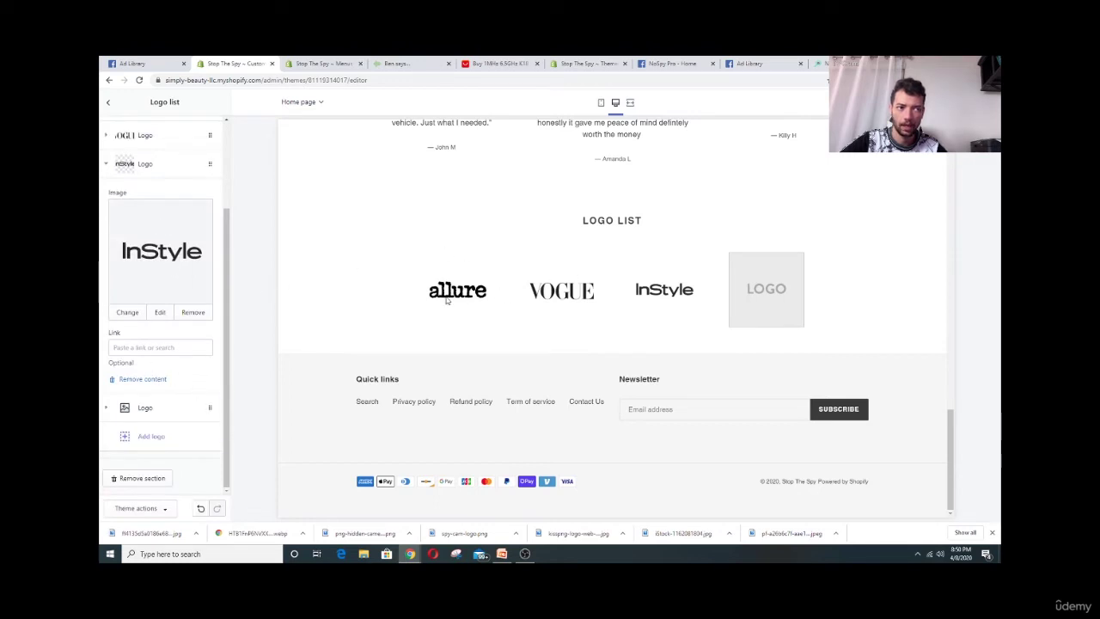
Set the fourth logo of the Logo list section to the Forbes image from the library
{"action": "left_click", "coordinate": [155, 409]}
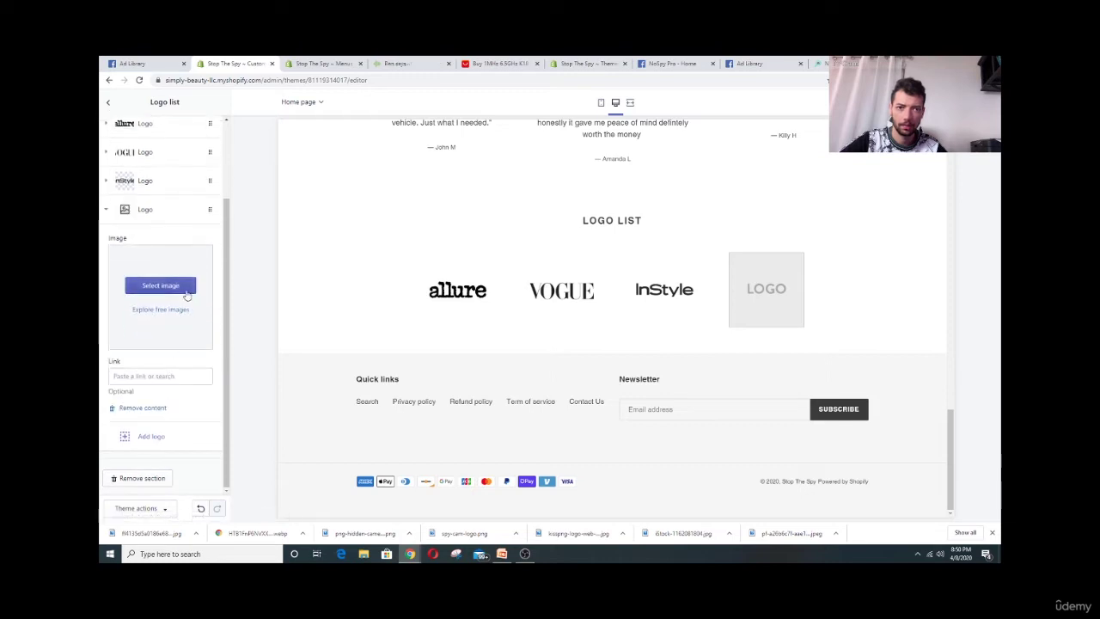
{"action": "left_click", "coordinate": [160, 285]}
{"action": "scroll", "coordinate": [191, 305], "scroll_direction": "down", "scroll_amount": 1}
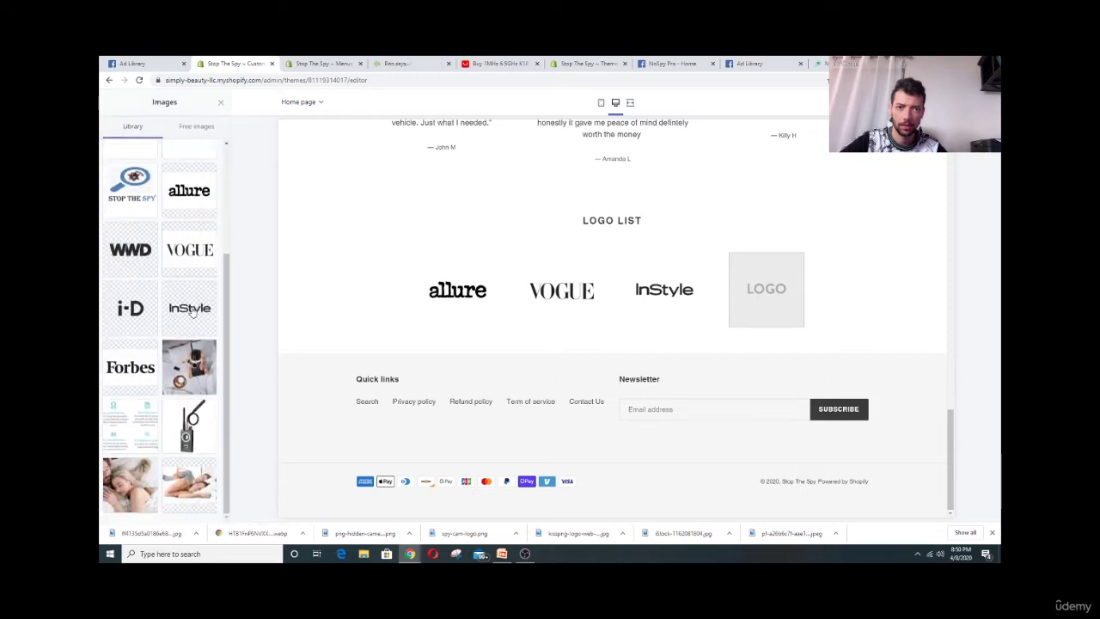
{"action": "scroll", "coordinate": [197, 313], "scroll_direction": "up", "scroll_amount": 2}
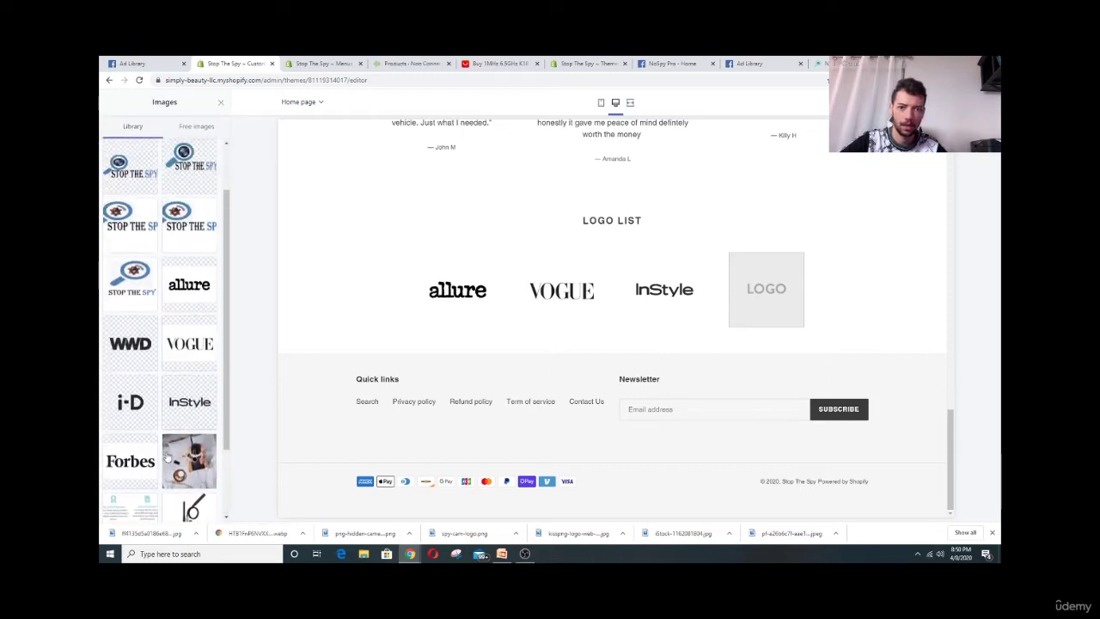
{"action": "left_click", "coordinate": [130, 461]}
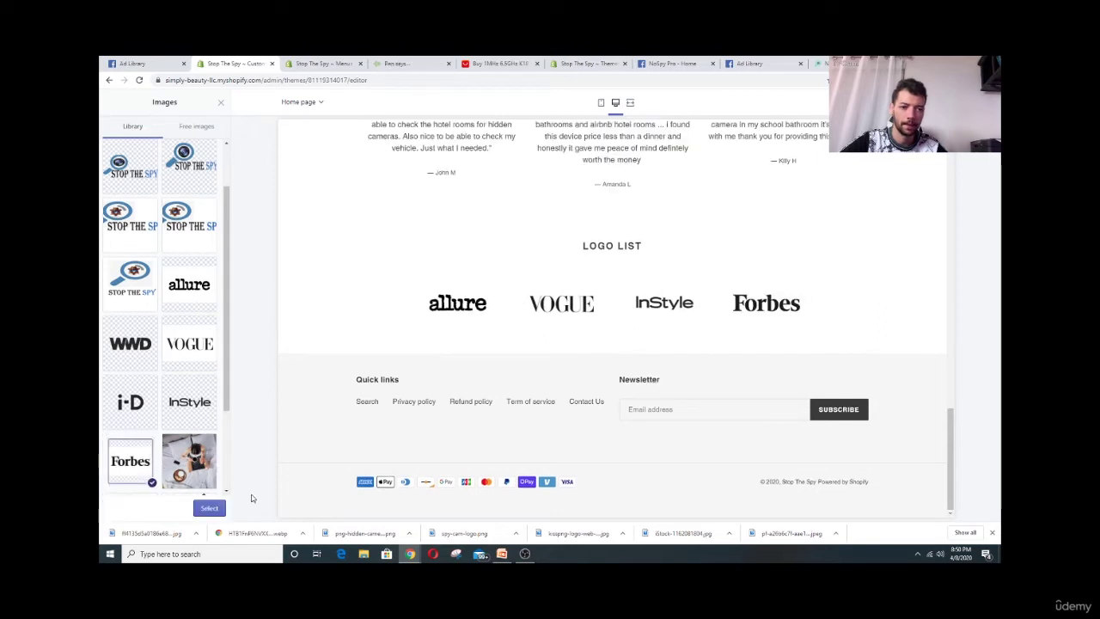
{"action": "left_click", "coordinate": [210, 508]}
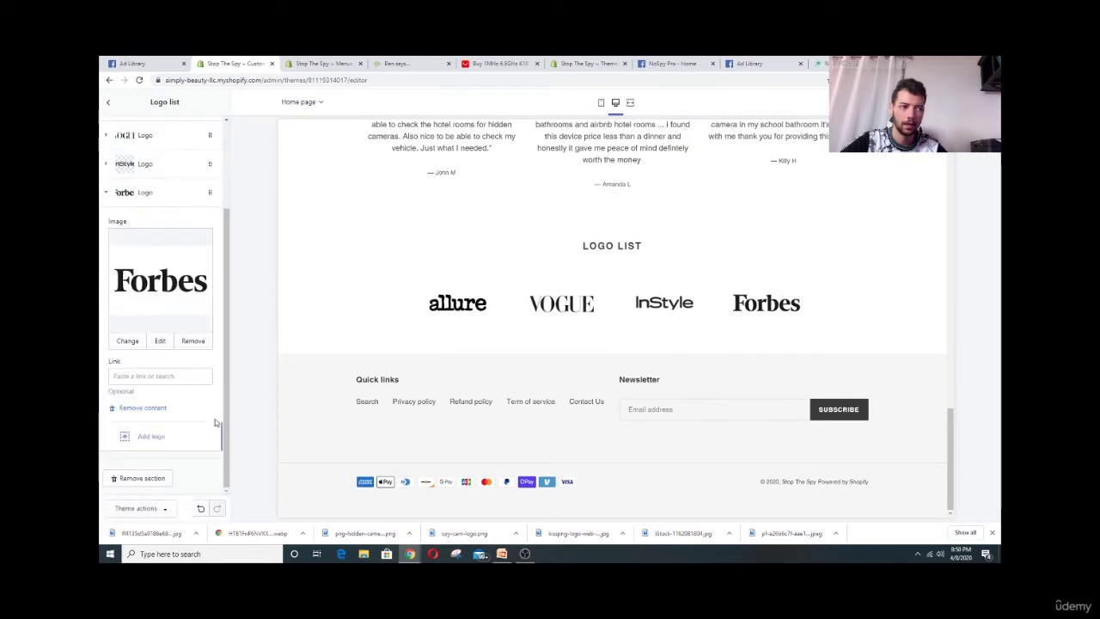
Add a fifth logo to the Logo list section and leave its image unassigned
{"action": "left_click", "coordinate": [151, 437]}
{"action": "left_click", "coordinate": [183, 305]}
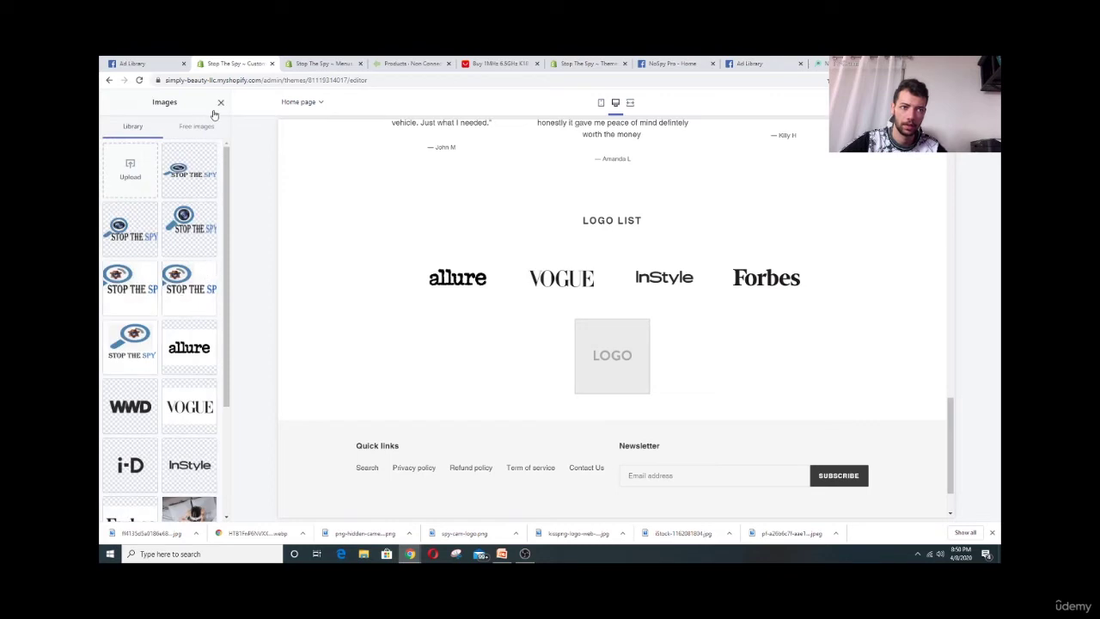
{"action": "left_click", "coordinate": [220, 103]}
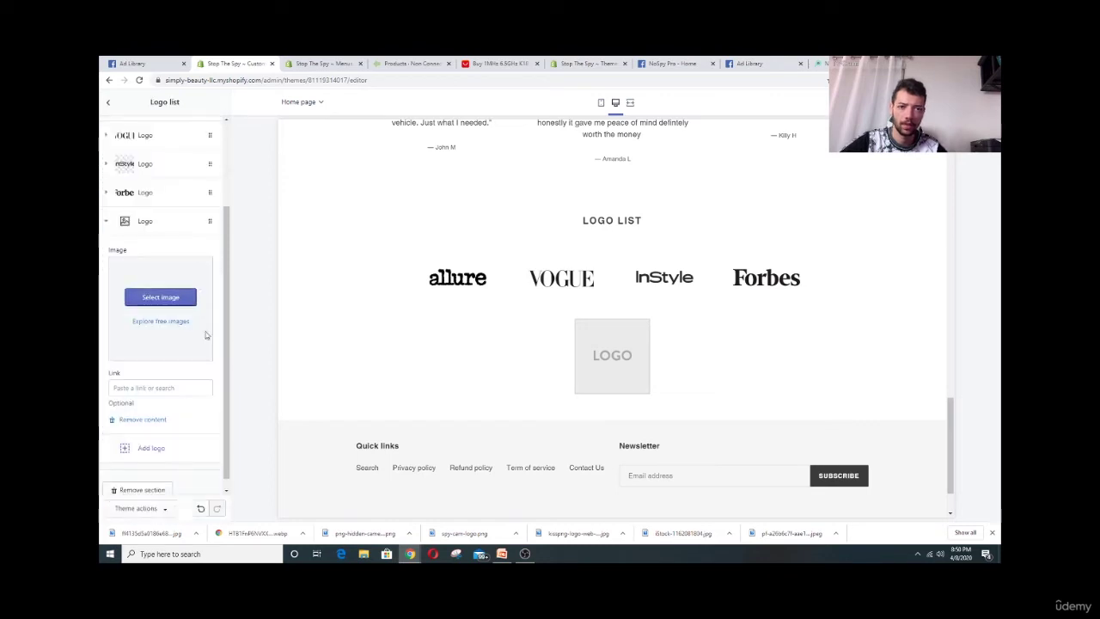
Remove the Logo list section and add a fresh Logo list section below the testimonials
{"action": "left_click", "coordinate": [159, 479]}
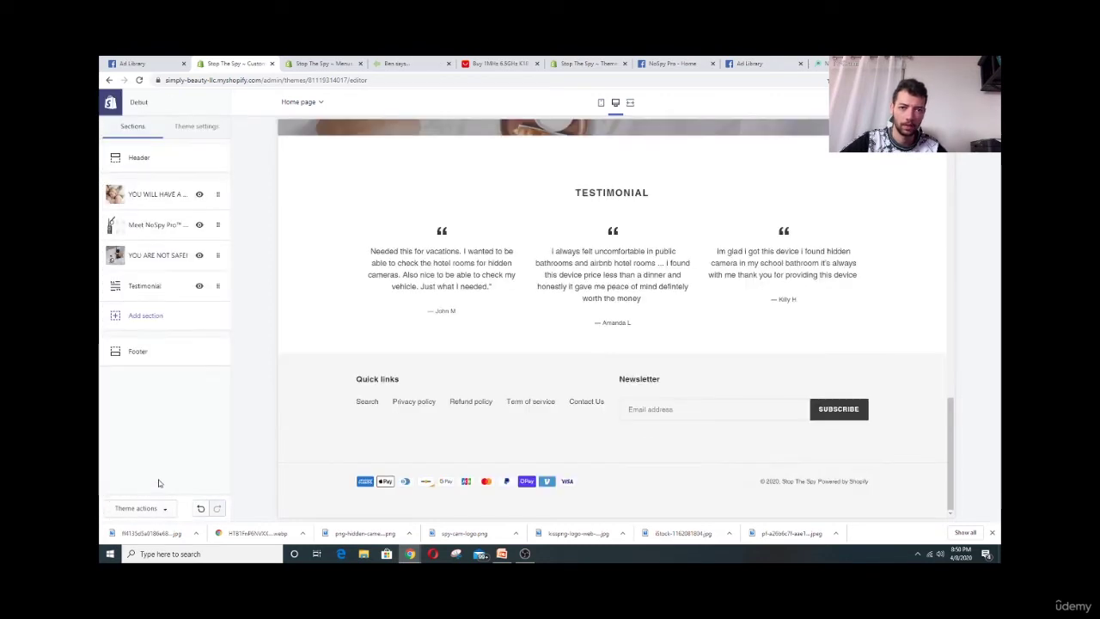
{"action": "scroll", "coordinate": [336, 378], "scroll_direction": "up", "scroll_amount": 3}
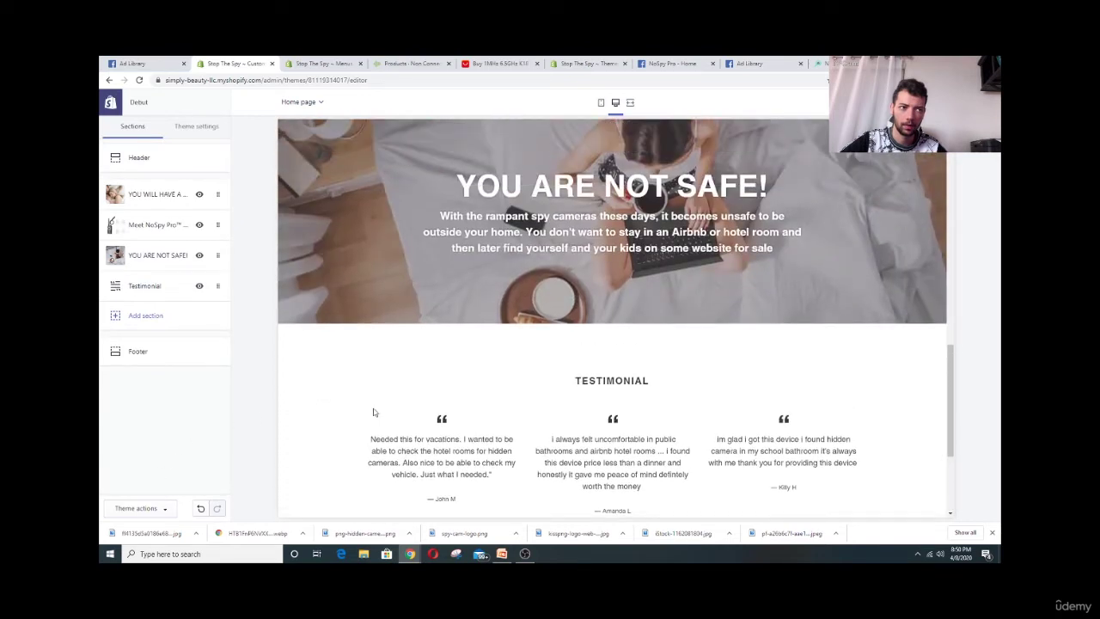
{"action": "scroll", "coordinate": [373, 412], "scroll_direction": "down", "scroll_amount": 5}
{"action": "left_click", "coordinate": [181, 316]}
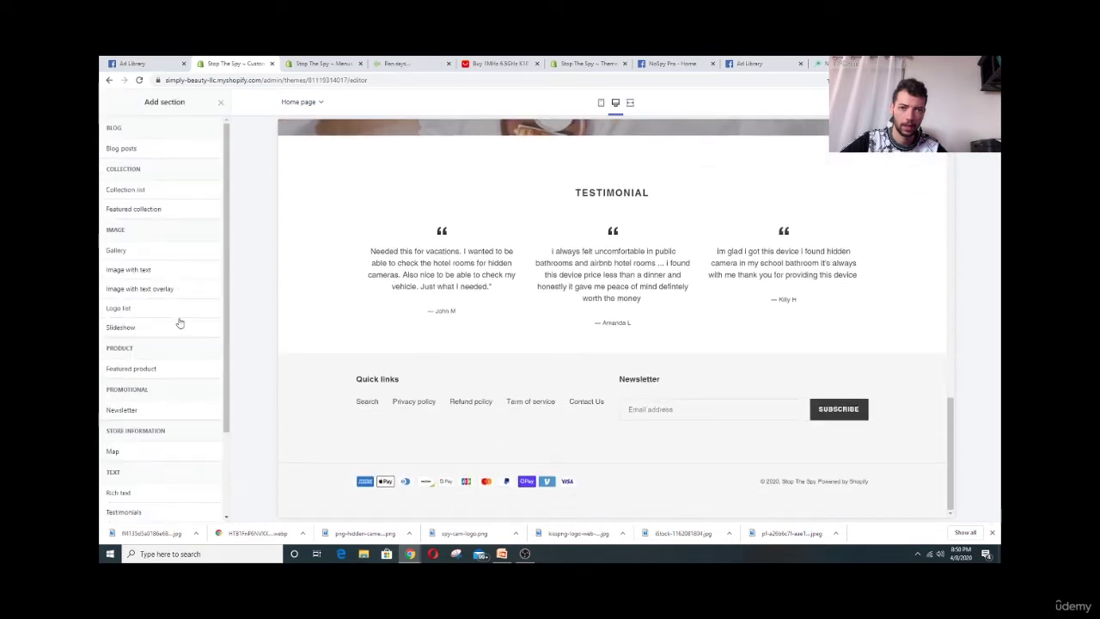
{"action": "left_click", "coordinate": [138, 308]}
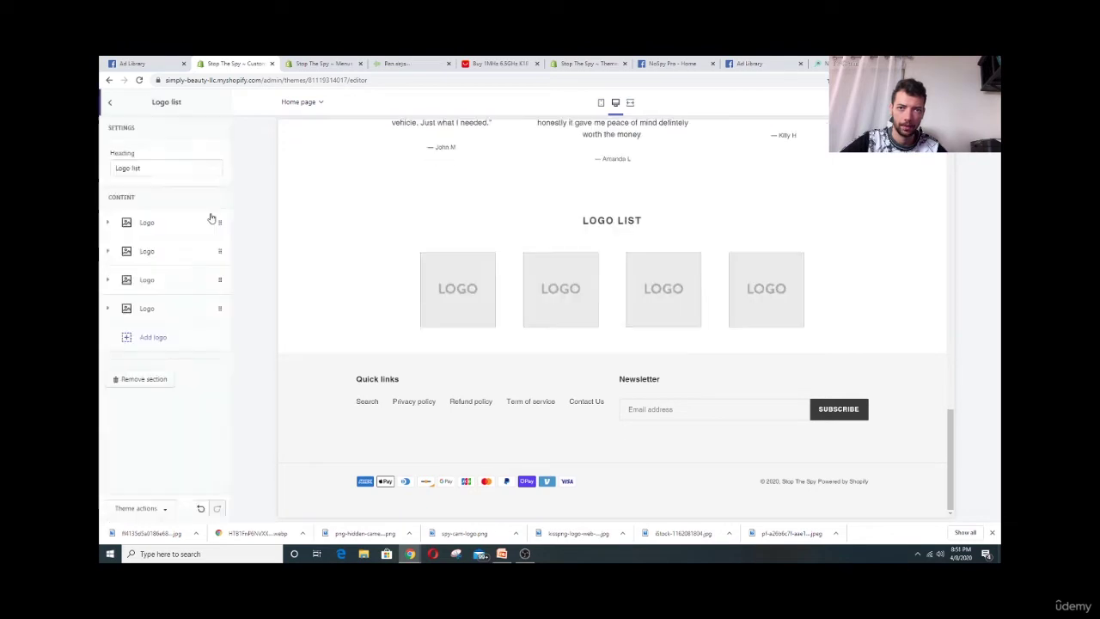
Set the first logo of the new Logo list to the allure image and the second to VOGUE
{"action": "left_click", "coordinate": [212, 221]}
{"action": "left_click", "coordinate": [193, 202]}
{"action": "left_click", "coordinate": [194, 202]}
{"action": "left_click", "coordinate": [209, 508]}
{"action": "left_click", "coordinate": [177, 386]}
{"action": "left_click", "coordinate": [189, 398]}
{"action": "left_click", "coordinate": [209, 508]}
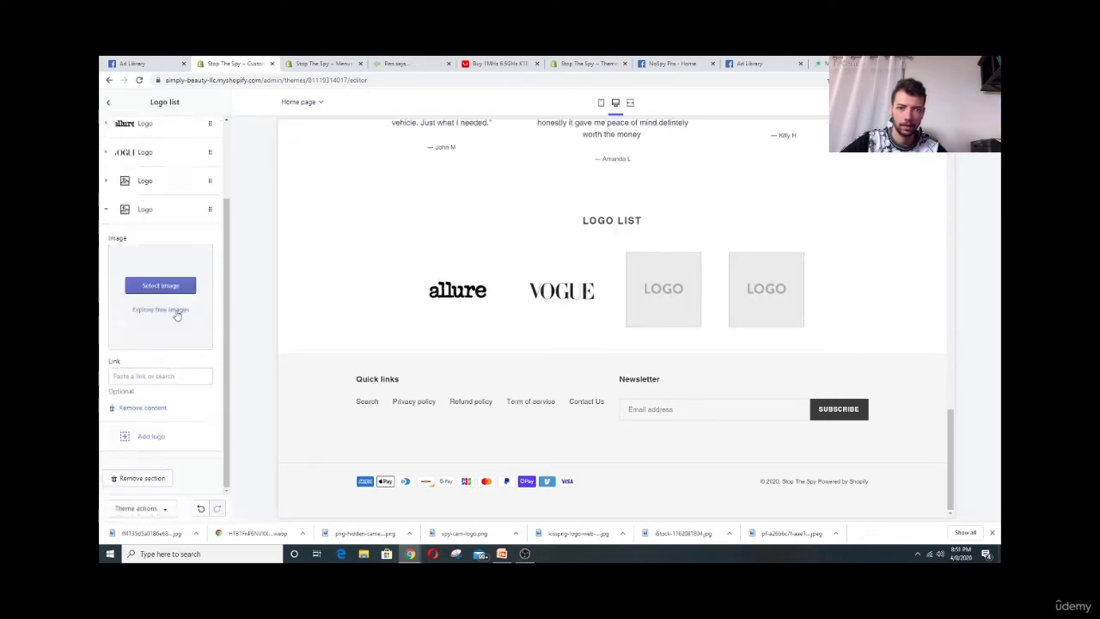
Set the third logo to the WWD image and the fourth to InStyle, and save the home page changes
{"action": "left_click", "coordinate": [172, 288]}
{"action": "left_click", "coordinate": [190, 324]}
{"action": "left_click", "coordinate": [130, 265]}
{"action": "left_click", "coordinate": [209, 508]}
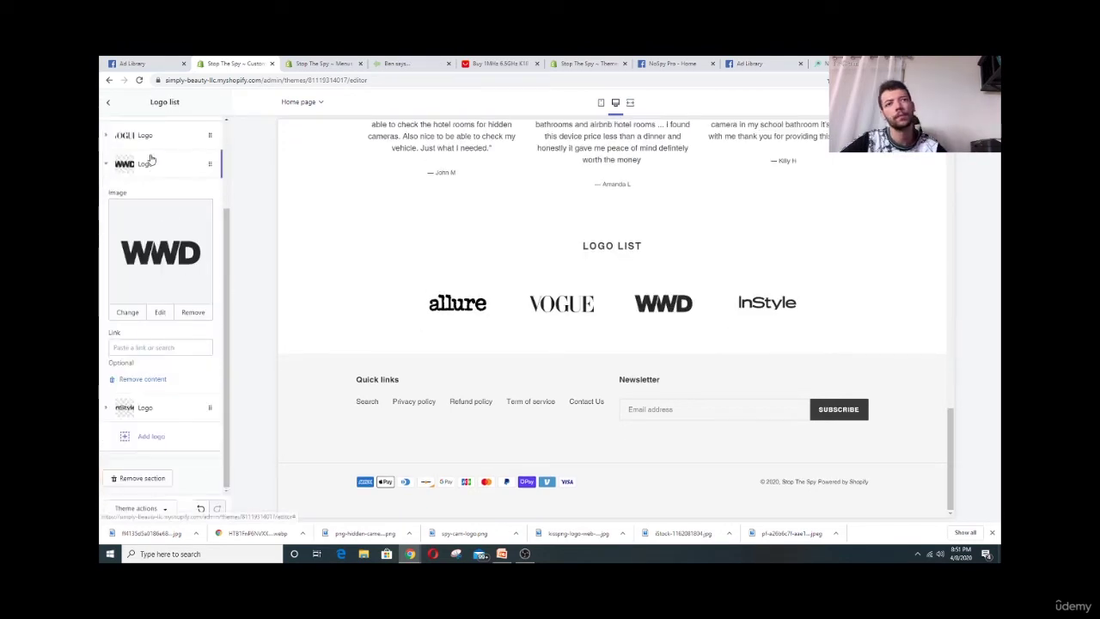
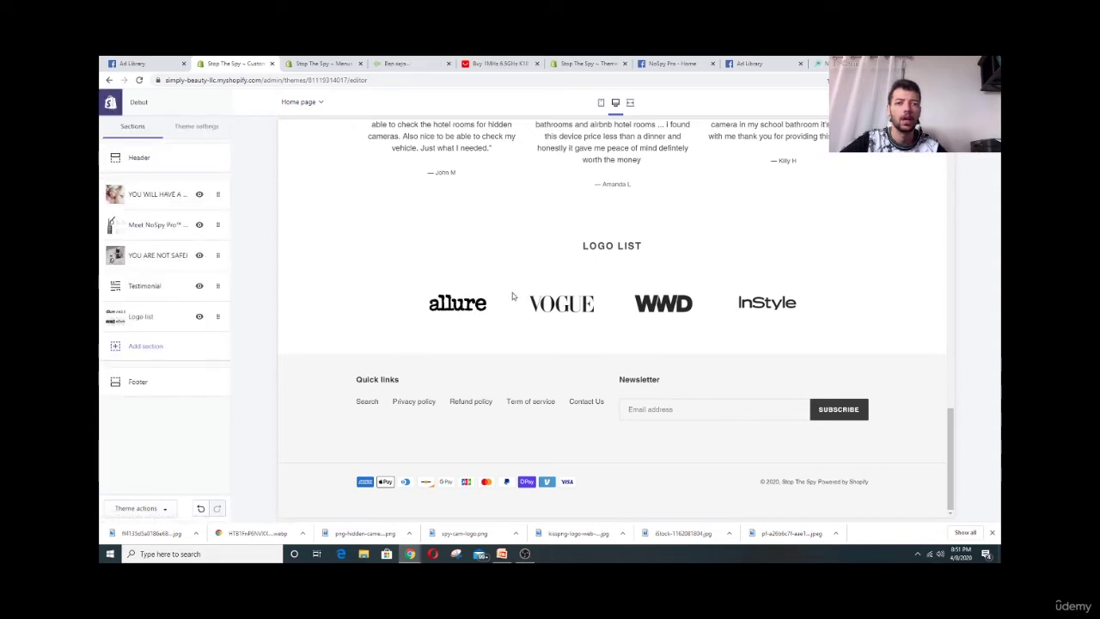
{"action": "scroll", "coordinate": [808, 281], "scroll_direction": "up", "scroll_amount": 1}
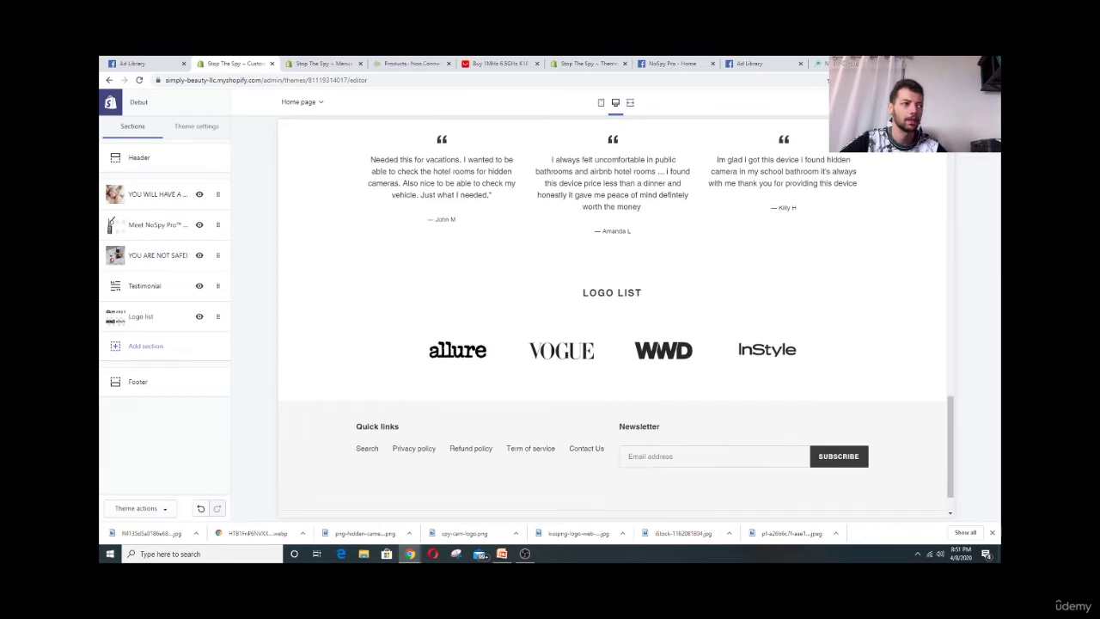
{"action": "key", "text": "ctrl+s"}
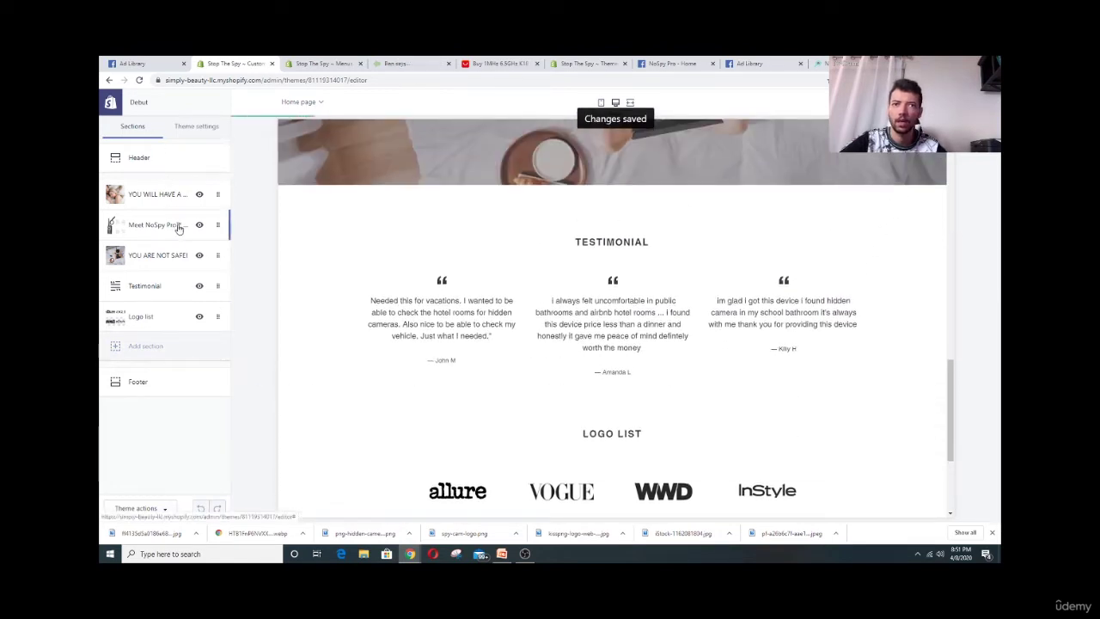
Add a fifth, empty logo to the Logo list section and remove it again
{"action": "left_click", "coordinate": [163, 321]}
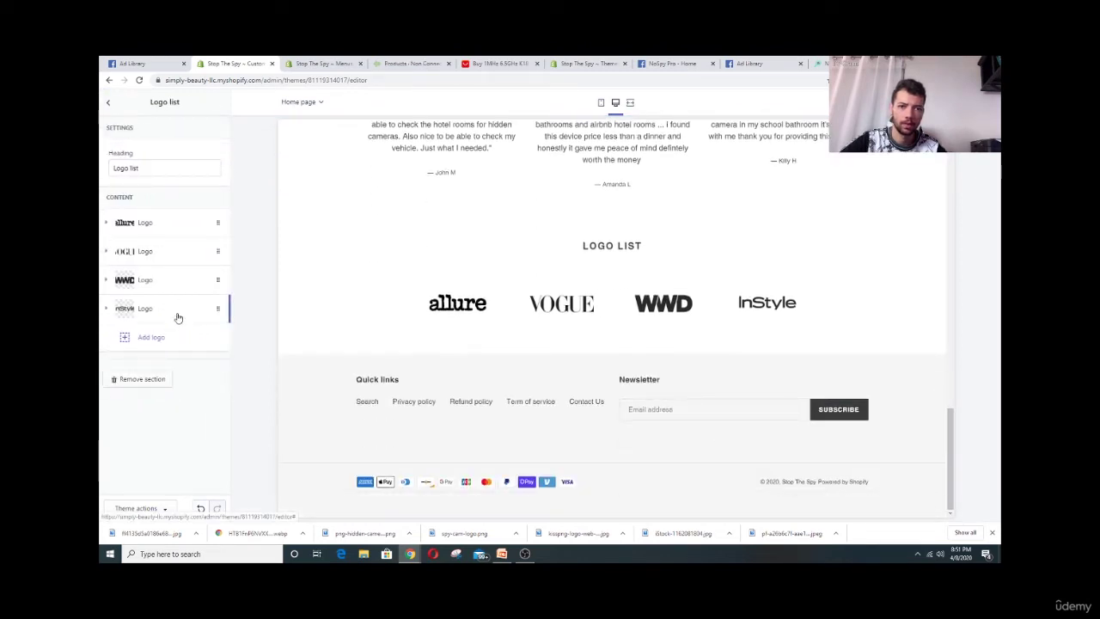
{"action": "left_click", "coordinate": [180, 340]}
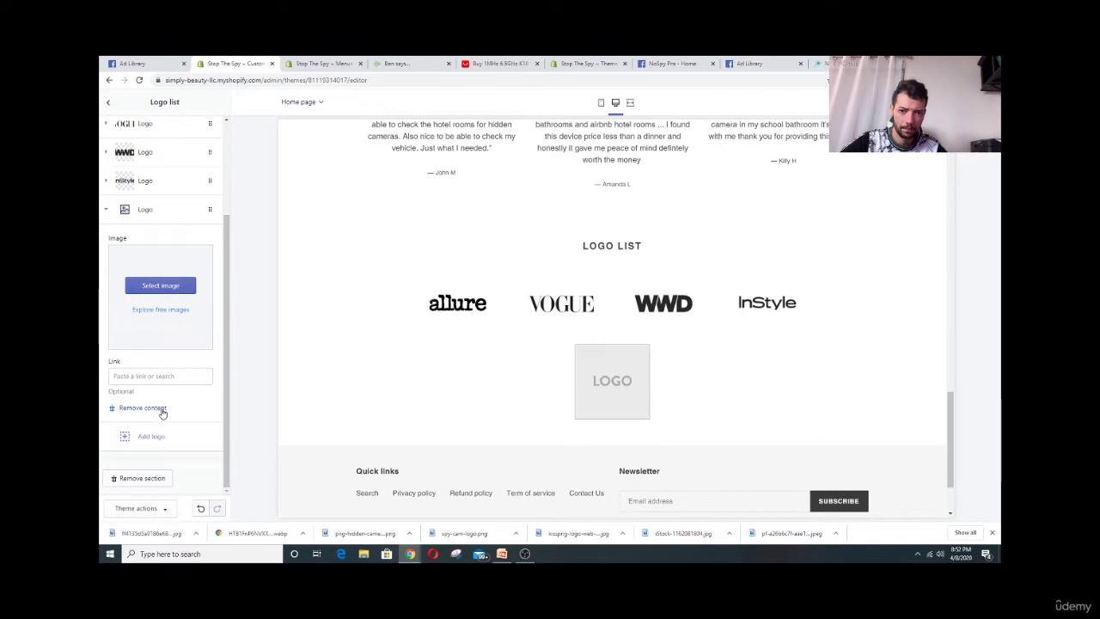
{"action": "left_click", "coordinate": [142, 408]}
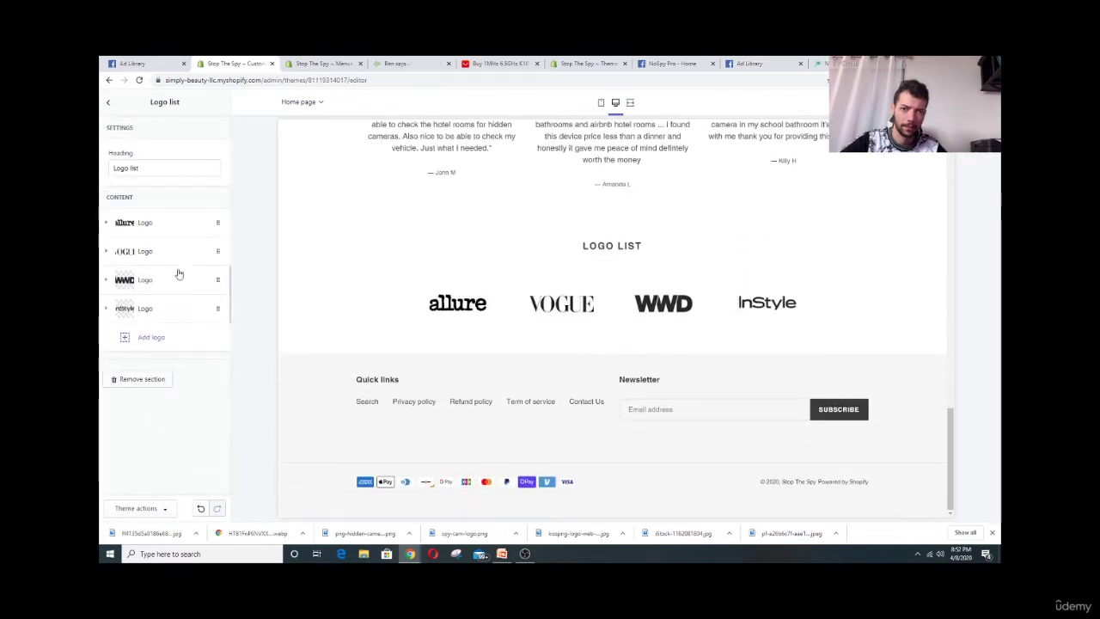
Clear the heading of the Logo list section and return to the home page's section list
{"action": "left_click", "coordinate": [216, 168]}
{"action": "left_click_drag", "start_coordinate": [216, 167], "coordinate": [101, 174]}
{"action": "key", "text": "BackSpace"}
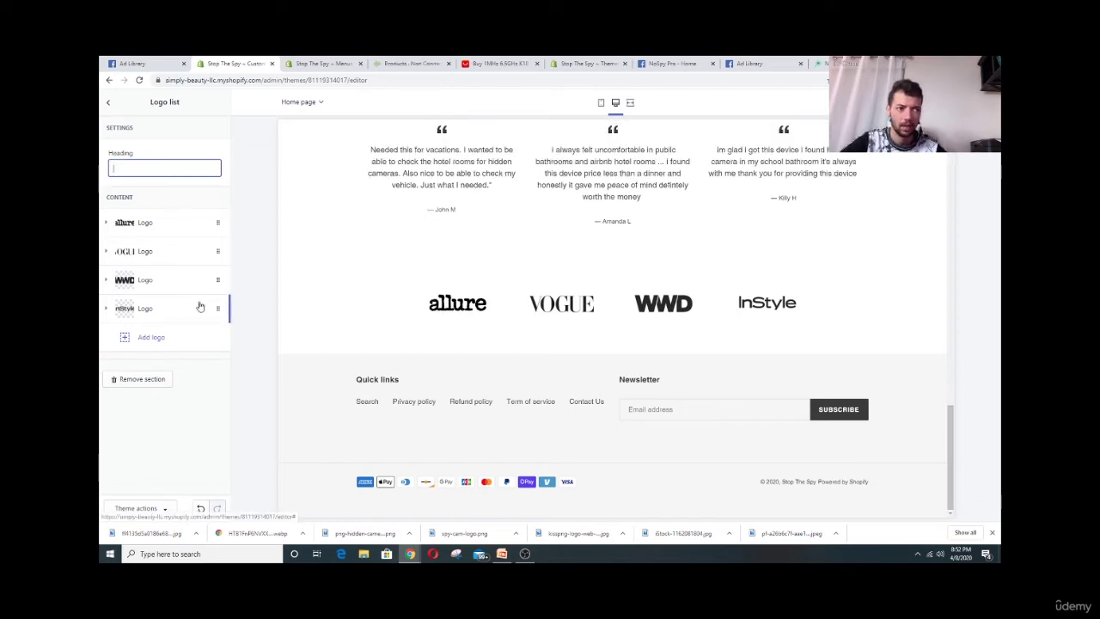
{"action": "left_click", "coordinate": [108, 102]}
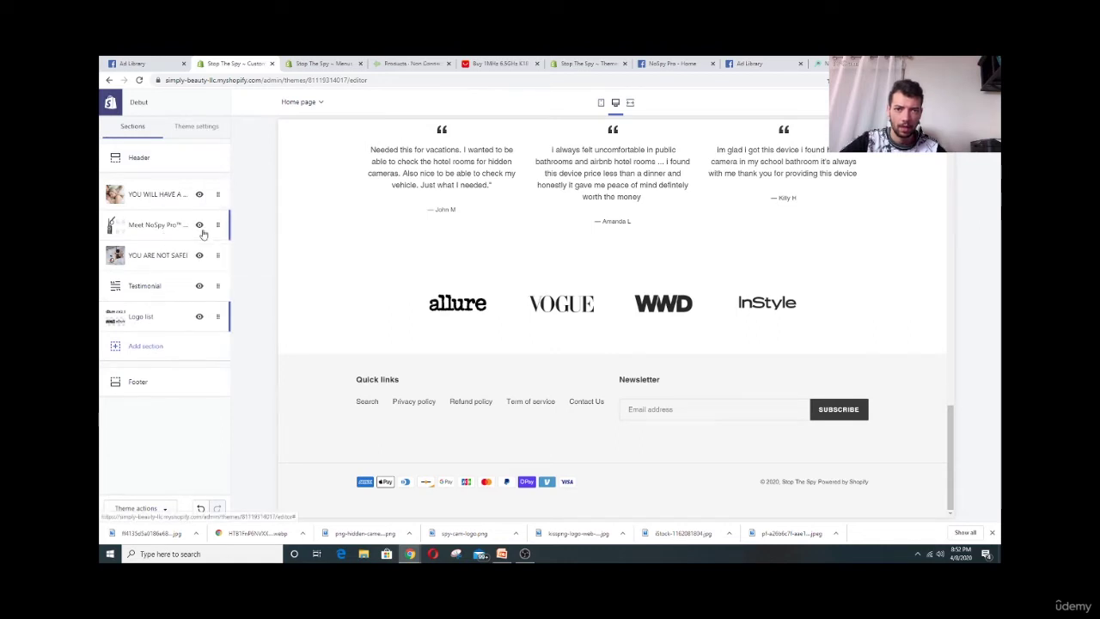
{"action": "scroll", "coordinate": [405, 344], "scroll_direction": "up", "scroll_amount": 8}
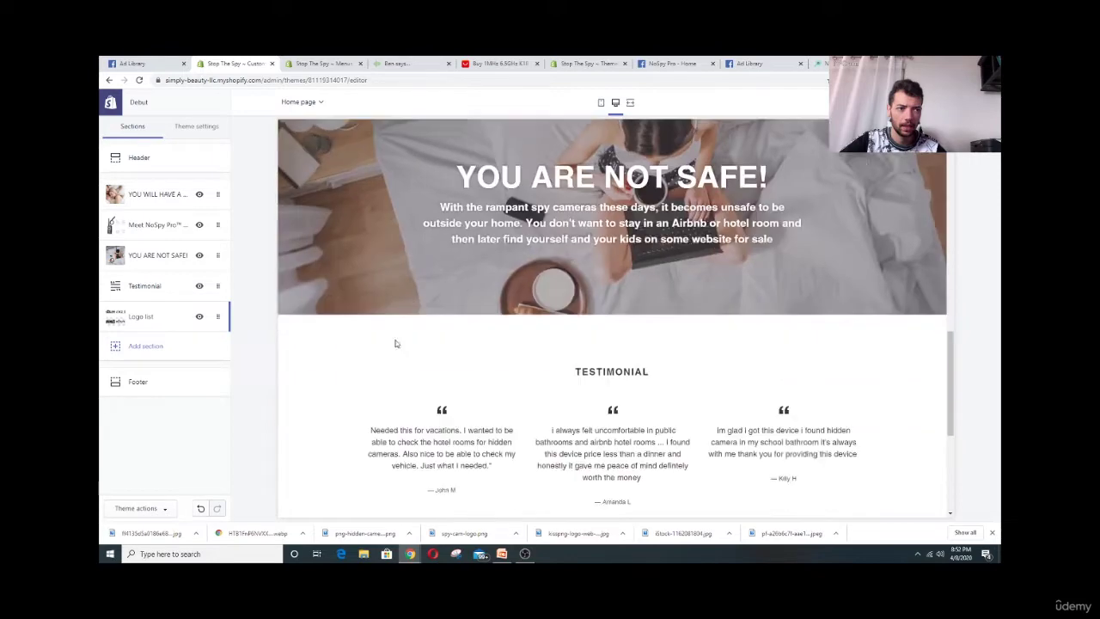
Move the Testimonial section above the "YOU ARE NOT SAFE!" section on the home page
{"action": "scroll", "coordinate": [395, 344], "scroll_direction": "down", "scroll_amount": 1}
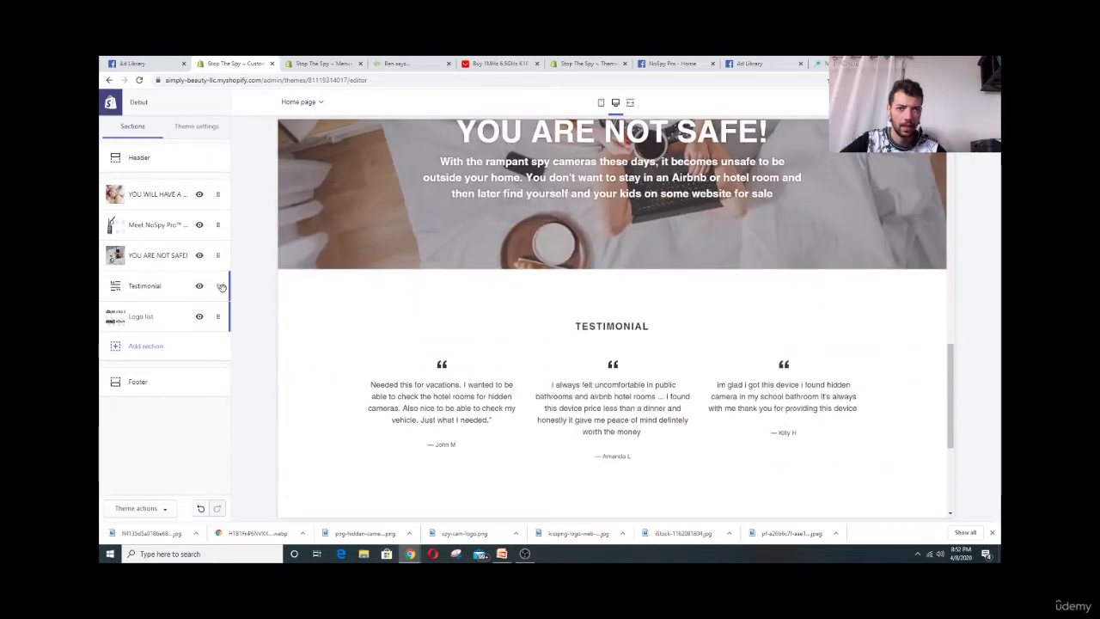
{"action": "left_click_drag", "start_coordinate": [221, 286], "coordinate": [214, 258]}
{"action": "scroll", "coordinate": [364, 311], "scroll_direction": "down", "scroll_amount": 3}
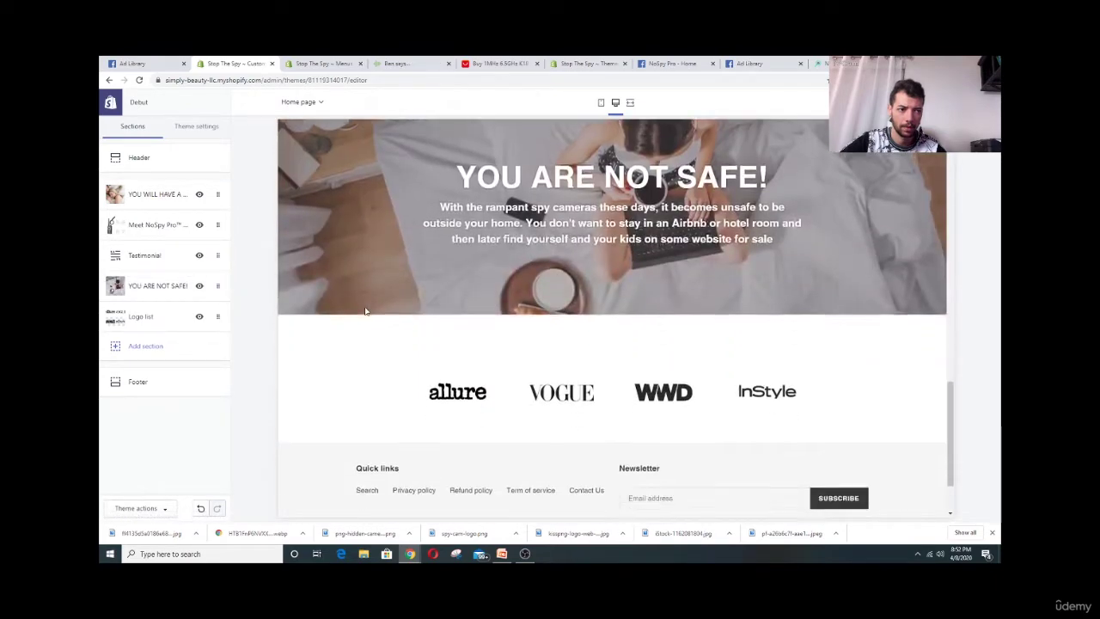
Move the Logo list section up so that it sits directly below the "Meet NoSpy Pro™" section and above Testimonial
{"action": "scroll", "coordinate": [359, 315], "scroll_direction": "down", "scroll_amount": 1}
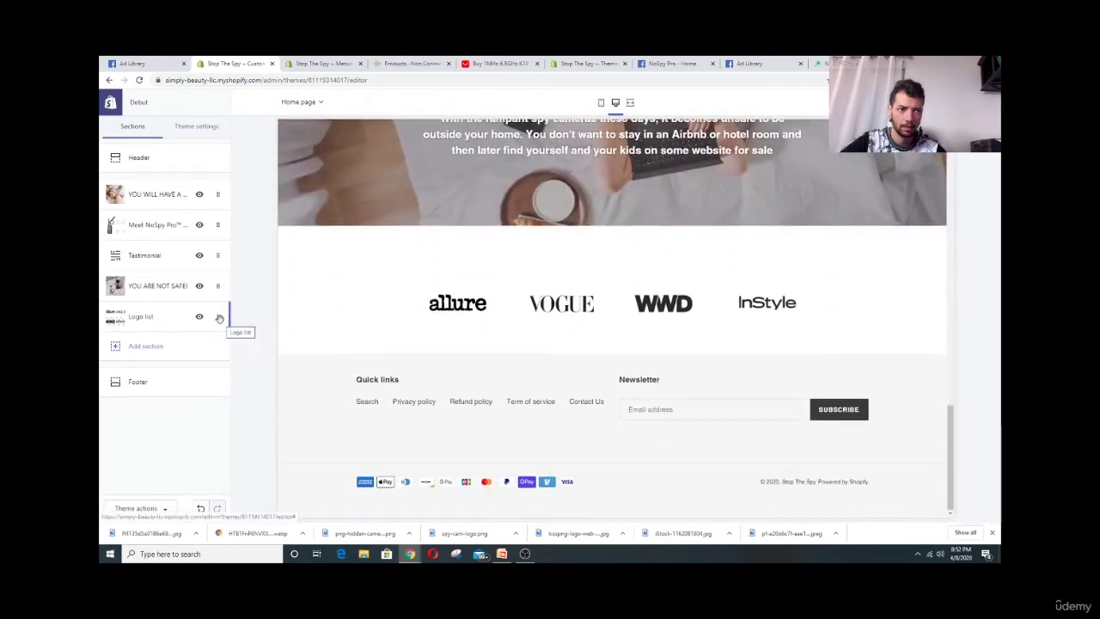
{"action": "left_click_drag", "start_coordinate": [219, 318], "coordinate": [220, 285]}
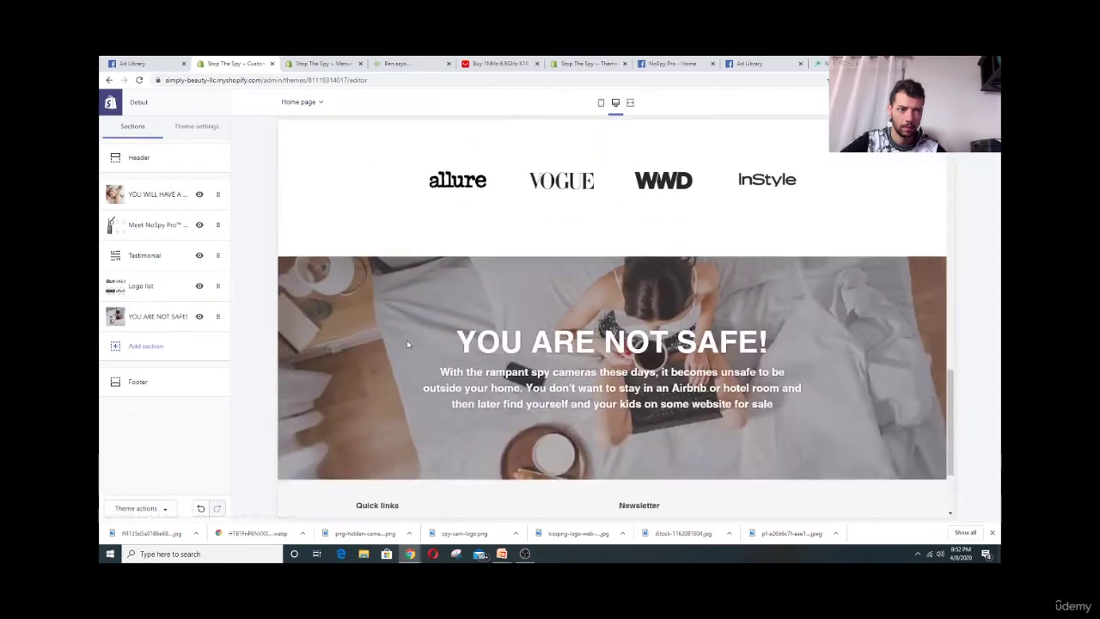
{"action": "scroll", "coordinate": [470, 341], "scroll_direction": "up", "scroll_amount": 5}
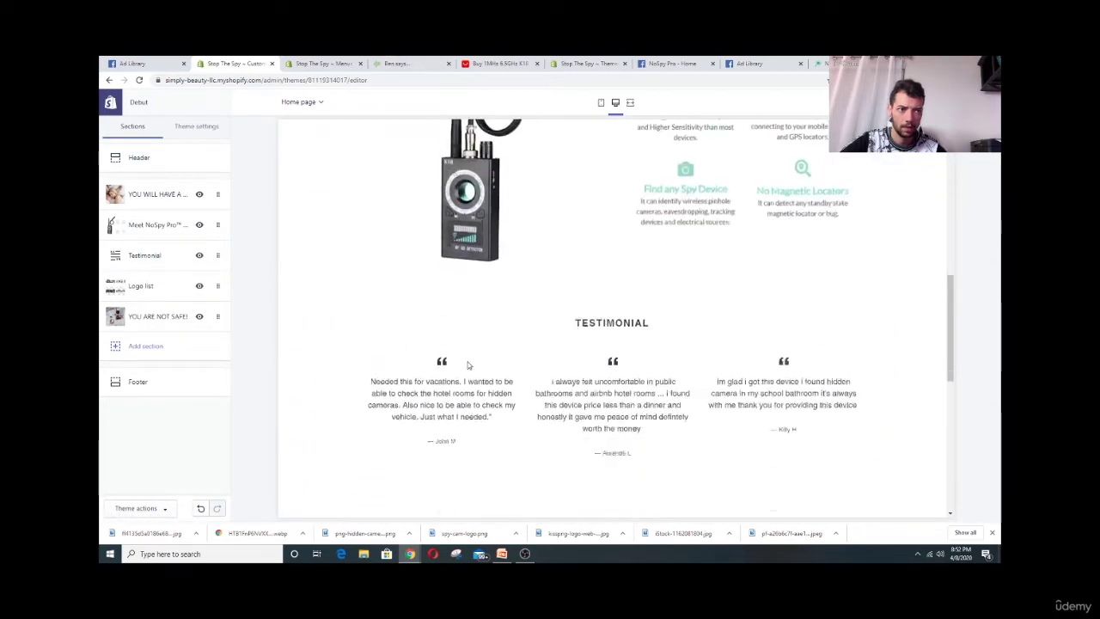
{"action": "scroll", "coordinate": [395, 364], "scroll_direction": "down", "scroll_amount": 2}
{"action": "left_click_drag", "start_coordinate": [220, 286], "coordinate": [216, 257]}
Review the reordered sections in the home page preview from the hero banner to the footer
{"action": "scroll", "coordinate": [456, 358], "scroll_direction": "up", "scroll_amount": 2}
{"action": "scroll", "coordinate": [455, 357], "scroll_direction": "down", "scroll_amount": 6}
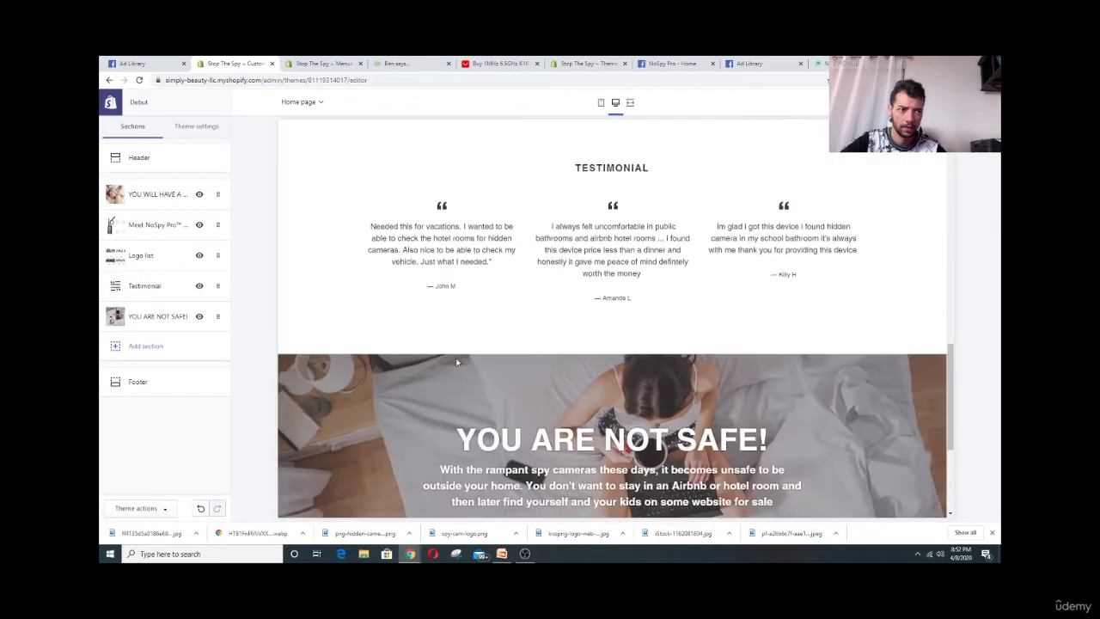
{"action": "scroll", "coordinate": [455, 357], "scroll_direction": "up", "scroll_amount": 6}
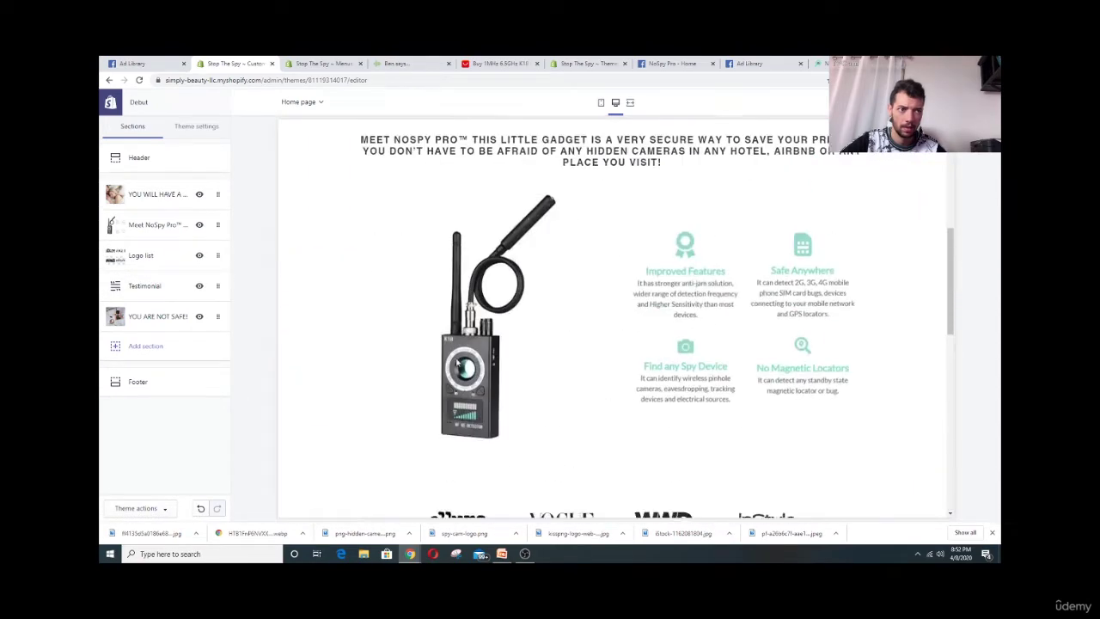
{"action": "scroll", "coordinate": [456, 361], "scroll_direction": "up", "scroll_amount": 3}
{"action": "scroll", "coordinate": [455, 362], "scroll_direction": "down", "scroll_amount": 9}
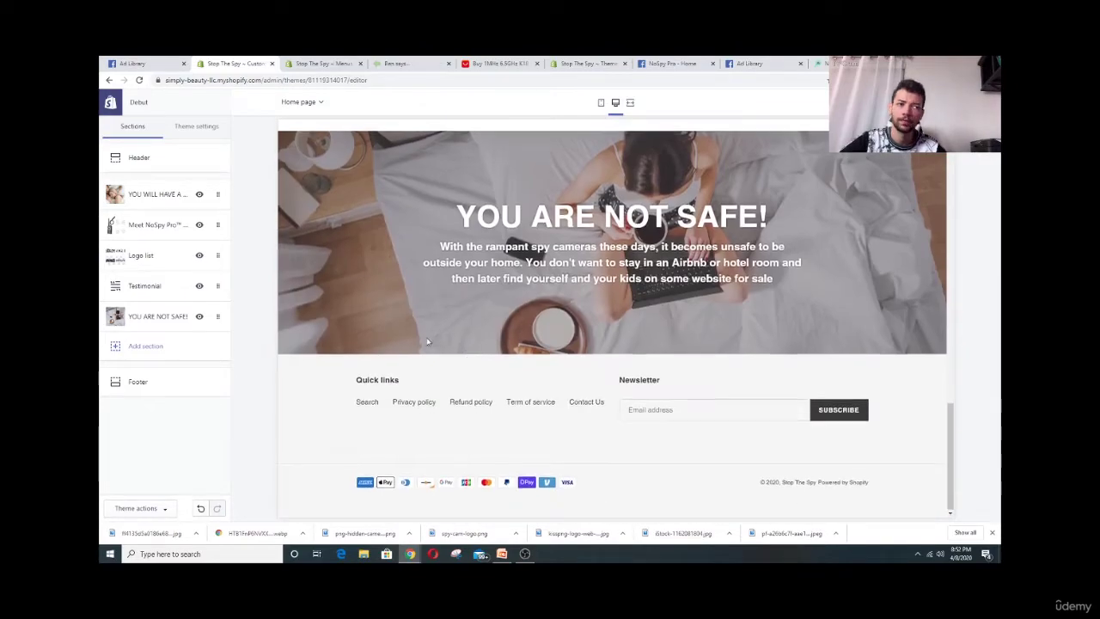
{"action": "scroll", "coordinate": [464, 359], "scroll_direction": "up", "scroll_amount": 3}
{"action": "scroll", "coordinate": [413, 348], "scroll_direction": "up", "scroll_amount": 6}
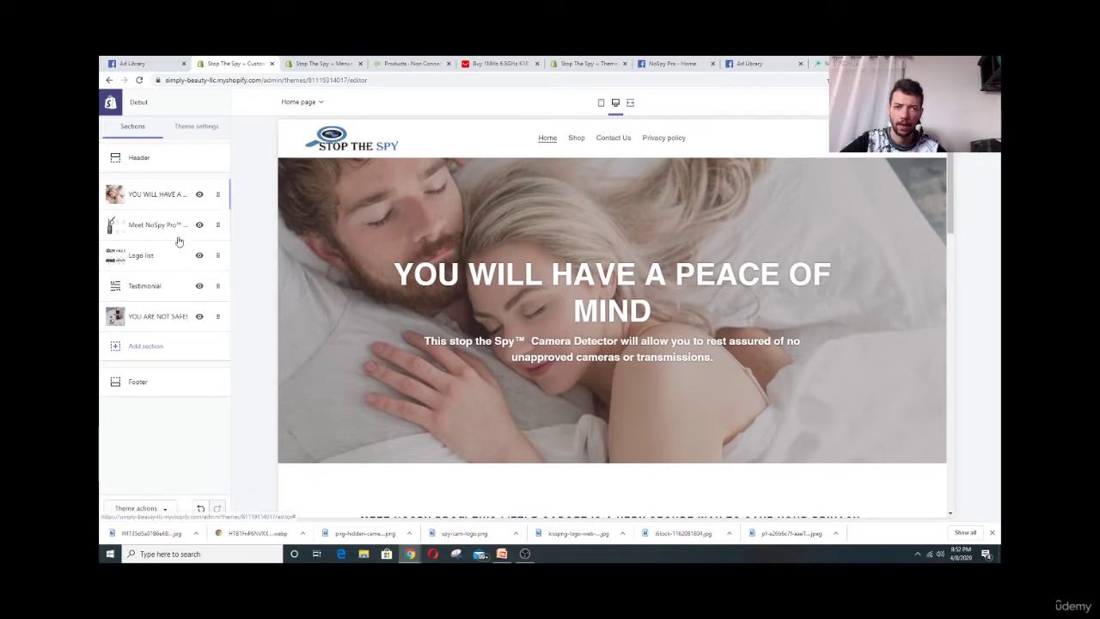
Give the "YOU WILL HAVE A PEACE OF MIND" banner a button labelled SHOP
{"action": "left_click", "coordinate": [146, 198]}
{"action": "scroll", "coordinate": [192, 316], "scroll_direction": "down", "scroll_amount": 5}
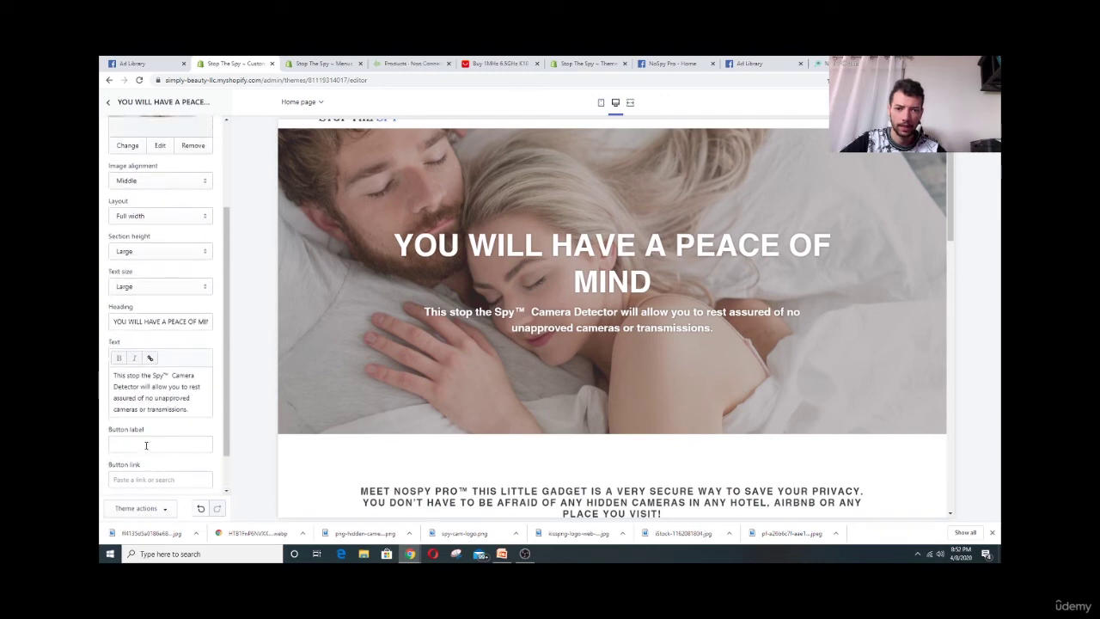
{"action": "left_click", "coordinate": [142, 445]}
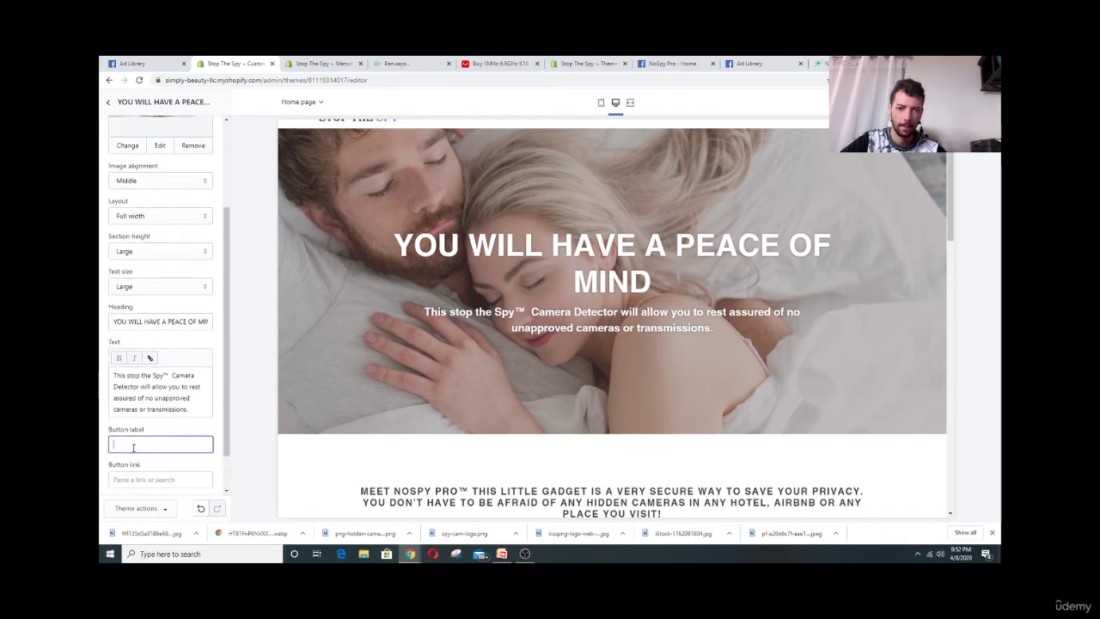
{"action": "type", "text": "Sh"}
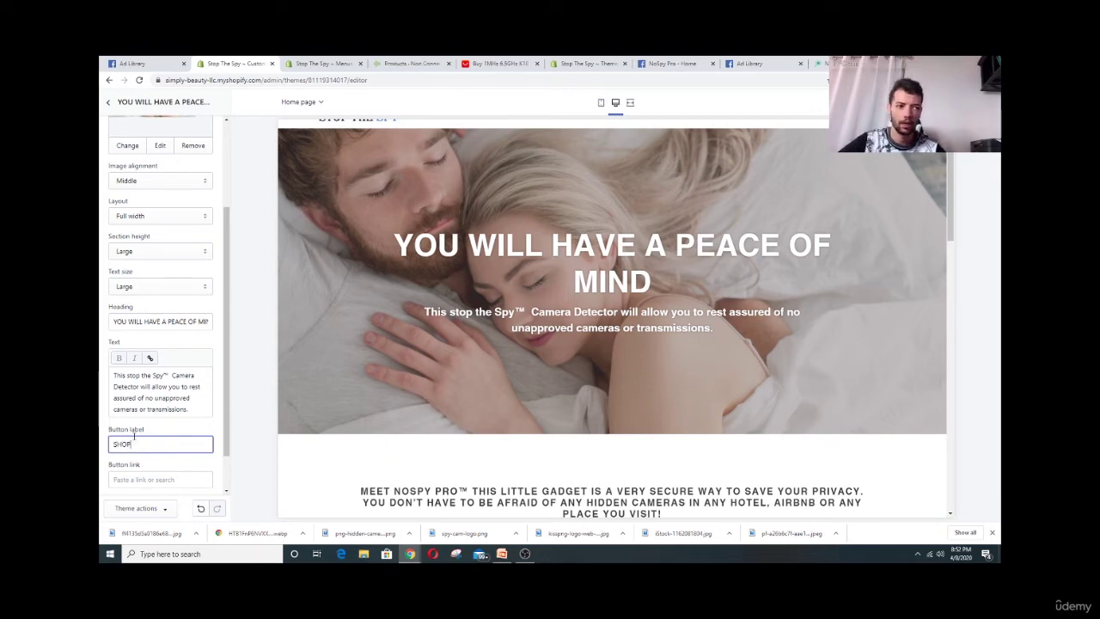
{"action": "scroll", "coordinate": [142, 457], "scroll_direction": "down", "scroll_amount": 1}
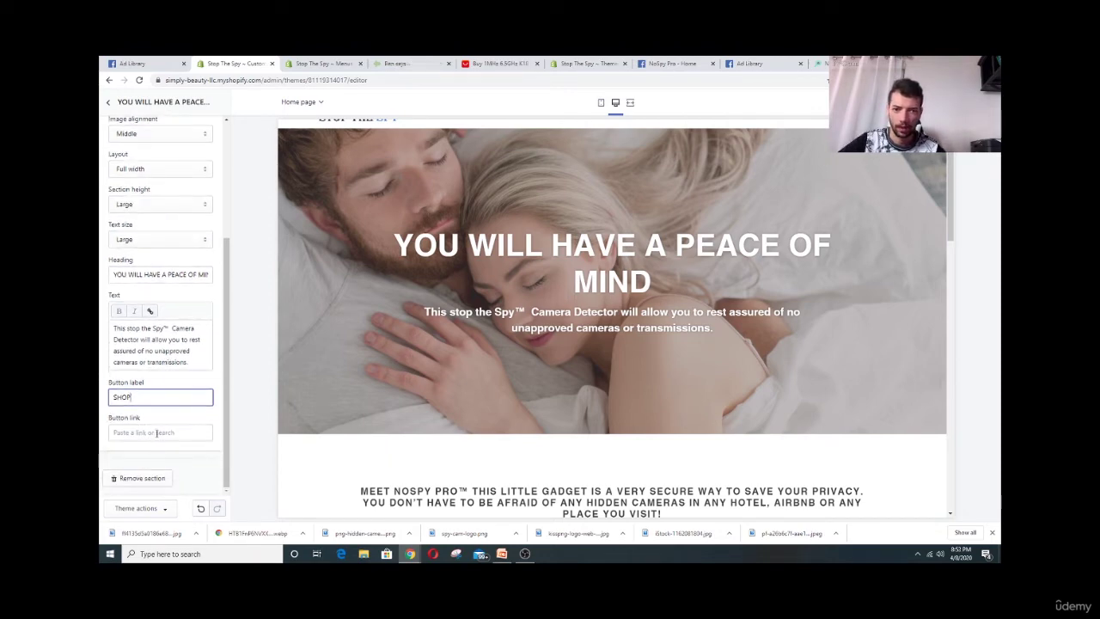
Link the SHOP button to All Products, save the changes and return to the section list
{"action": "left_click", "coordinate": [158, 432]}
{"action": "scroll", "coordinate": [163, 436], "scroll_direction": "up", "scroll_amount": 2}
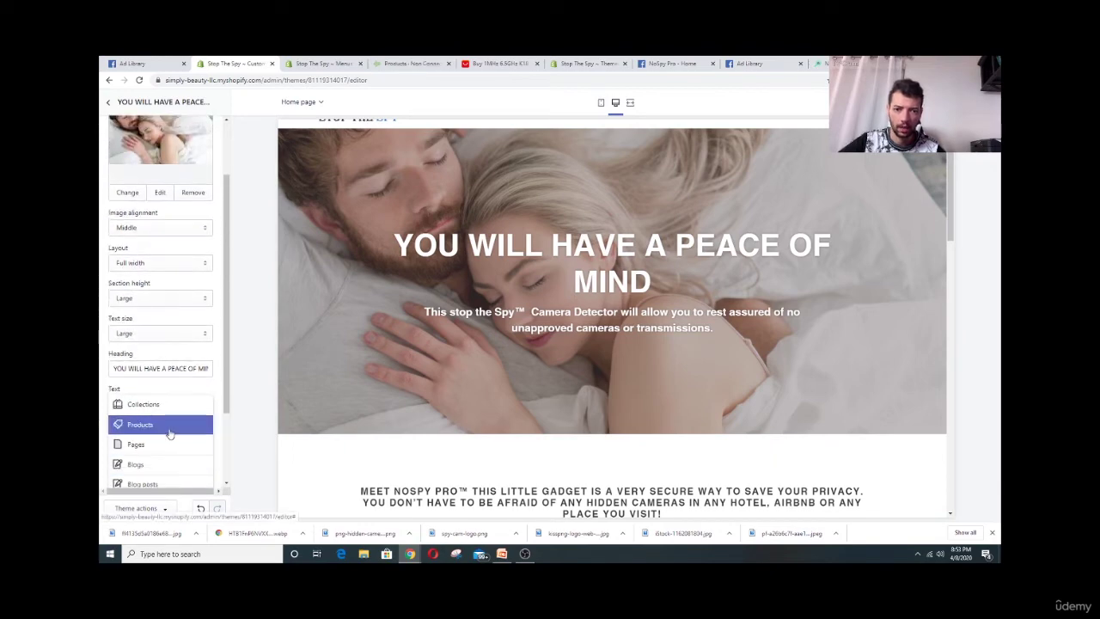
{"action": "left_click", "coordinate": [169, 434]}
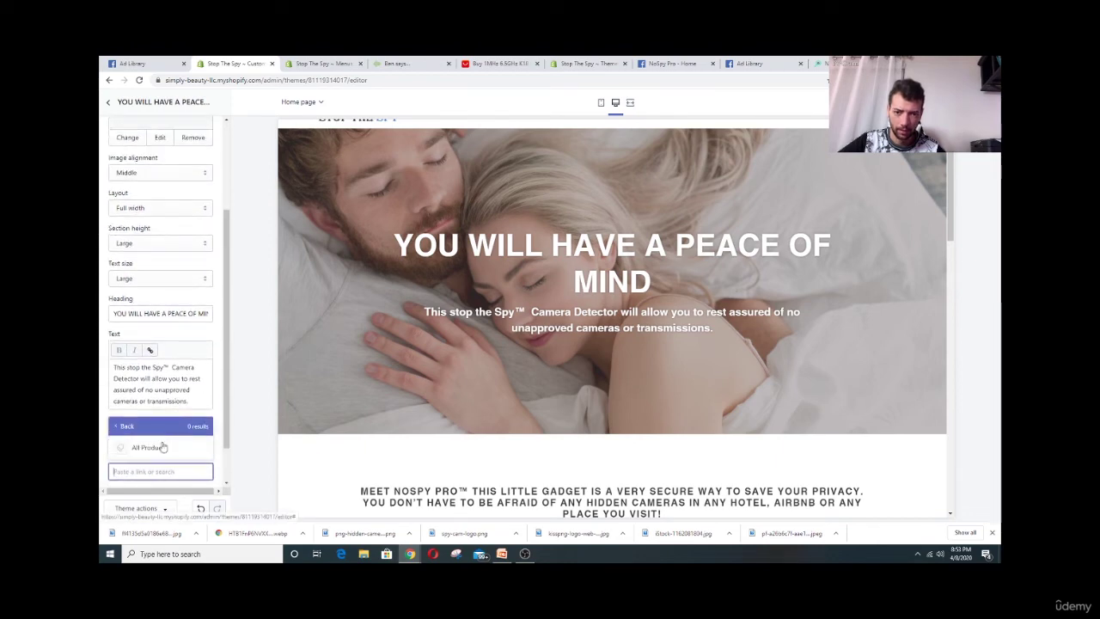
{"action": "left_click", "coordinate": [159, 447]}
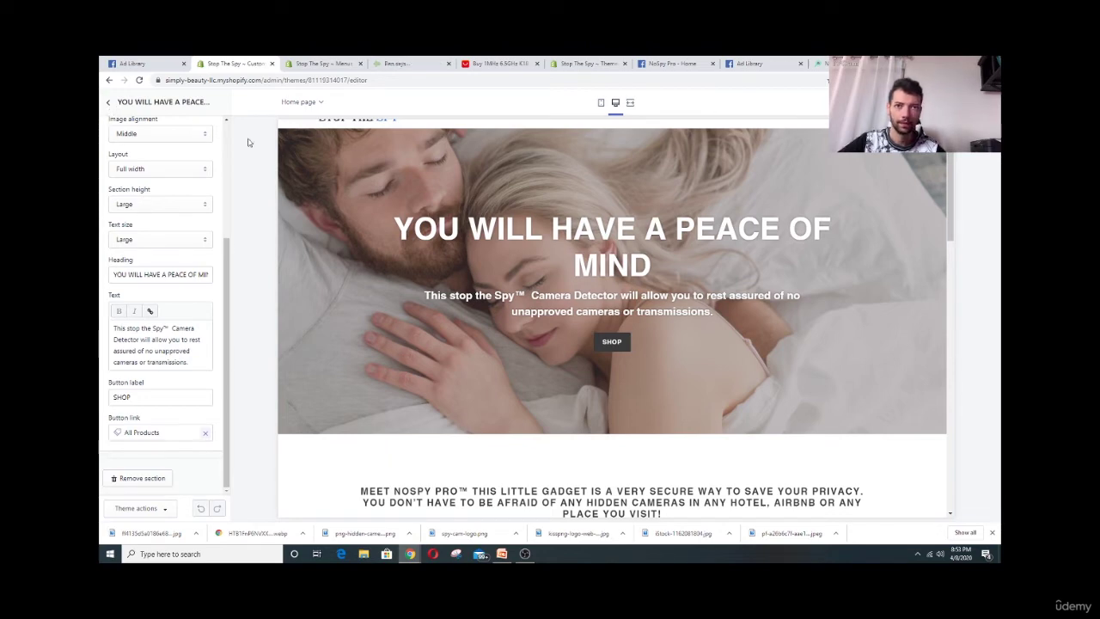
{"action": "left_click", "coordinate": [109, 101]}
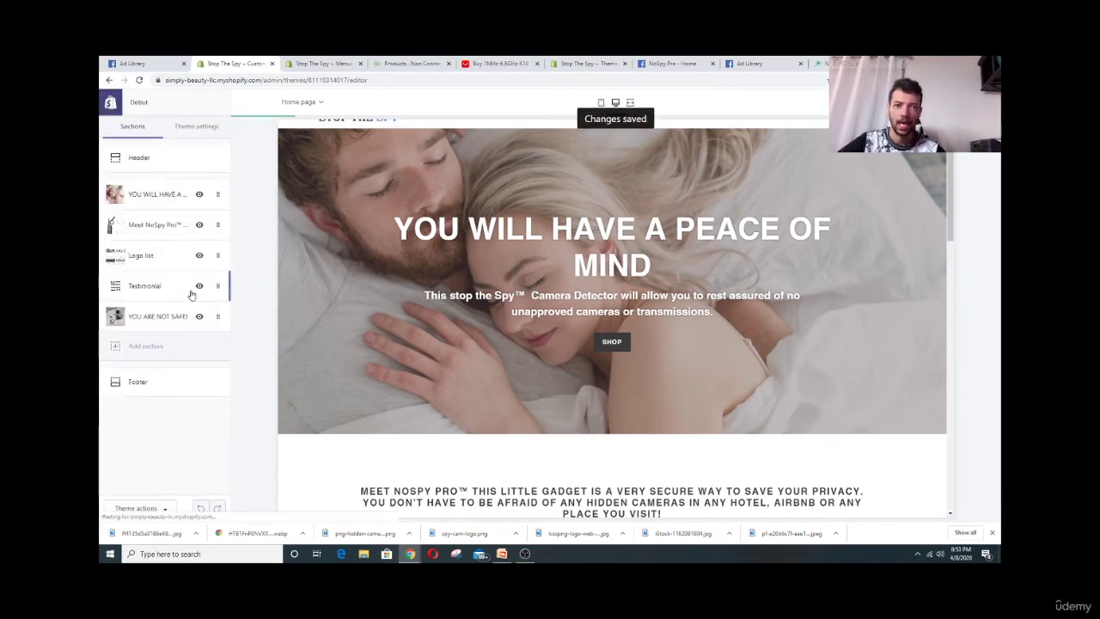
Set the button label of the "YOU ARE NOT SAFE!" banner section to SHOP NOW
{"action": "left_click", "coordinate": [170, 318]}
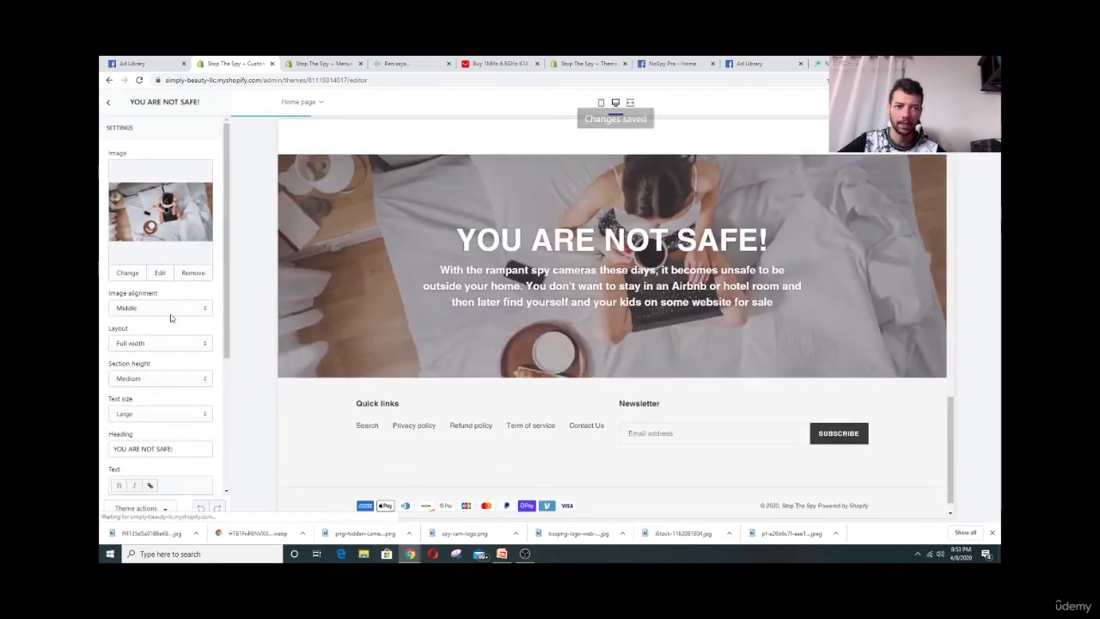
{"action": "scroll", "coordinate": [191, 402], "scroll_direction": "down", "scroll_amount": 4}
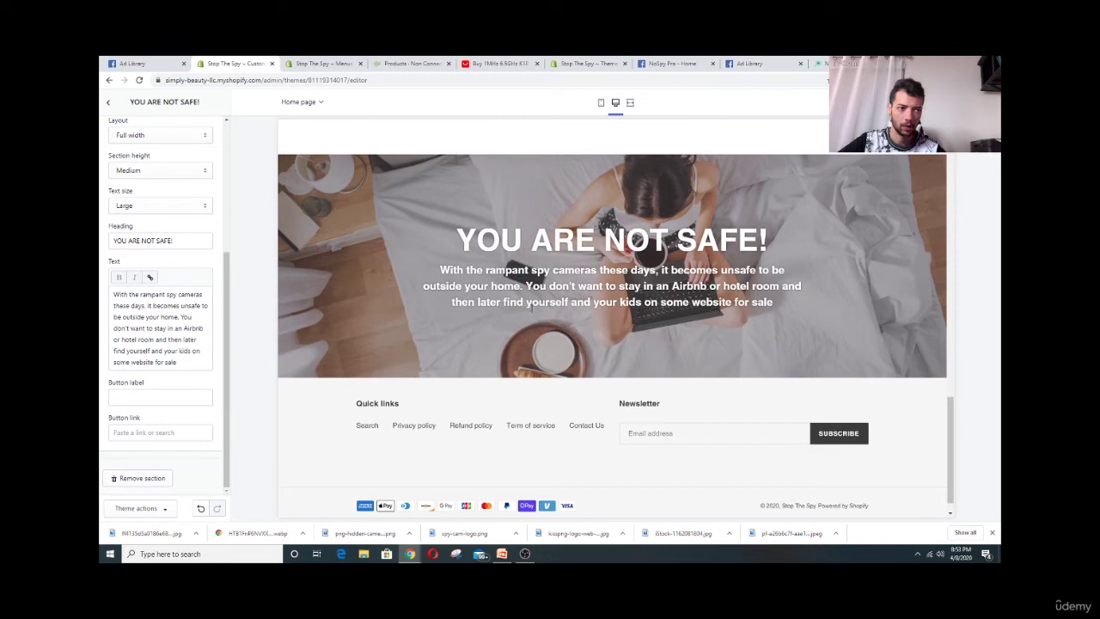
{"action": "scroll", "coordinate": [166, 441], "scroll_direction": "up", "scroll_amount": 1}
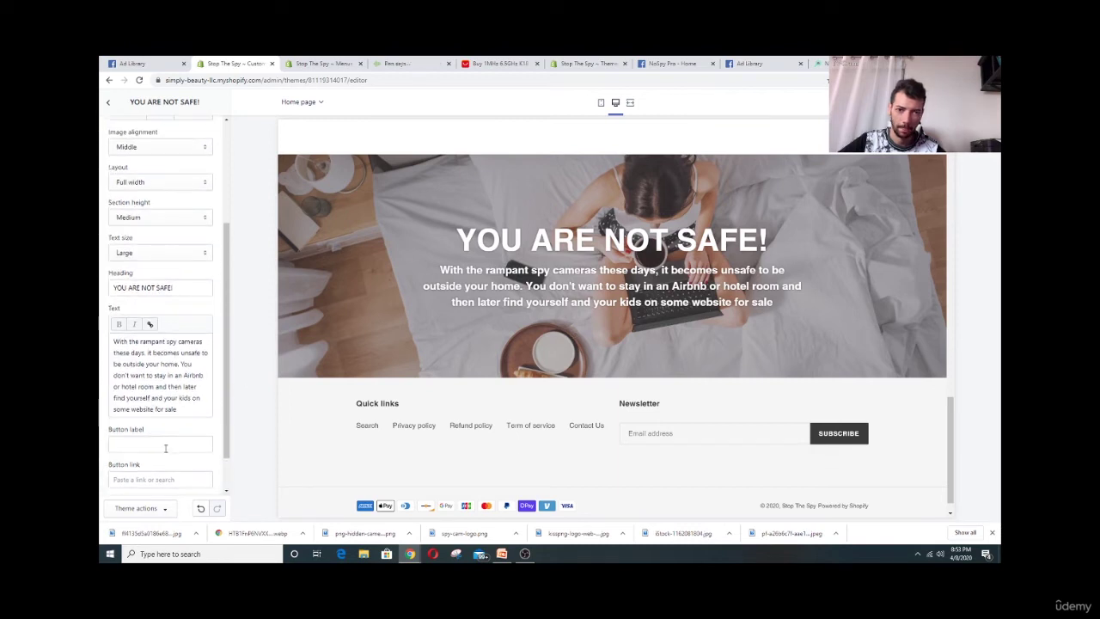
{"action": "left_click", "coordinate": [166, 448]}
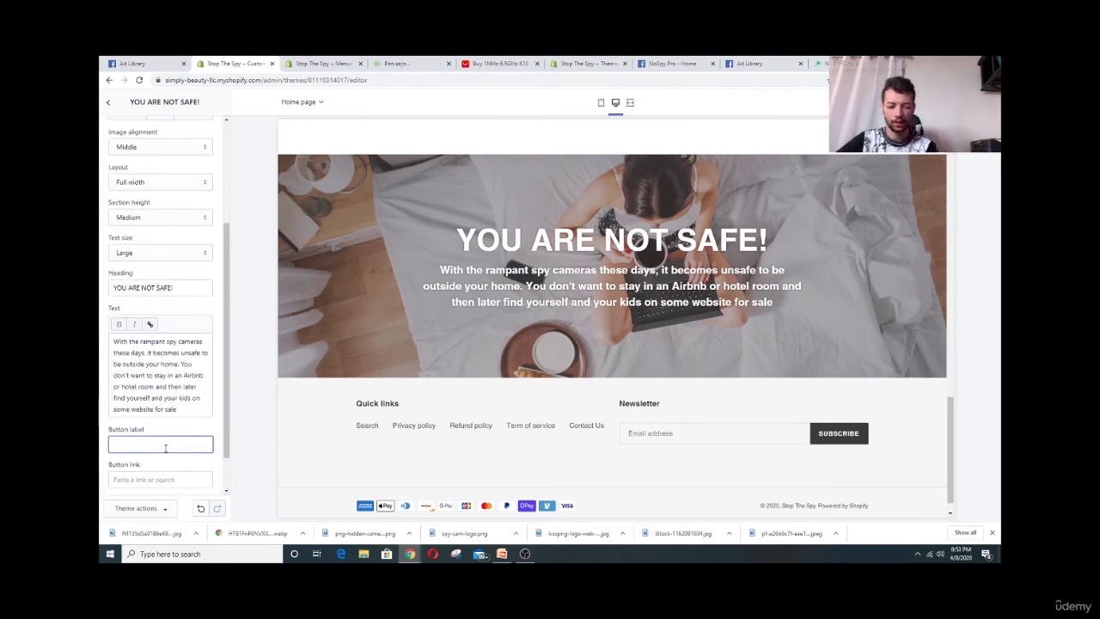
{"action": "type", "text": "Sh"}
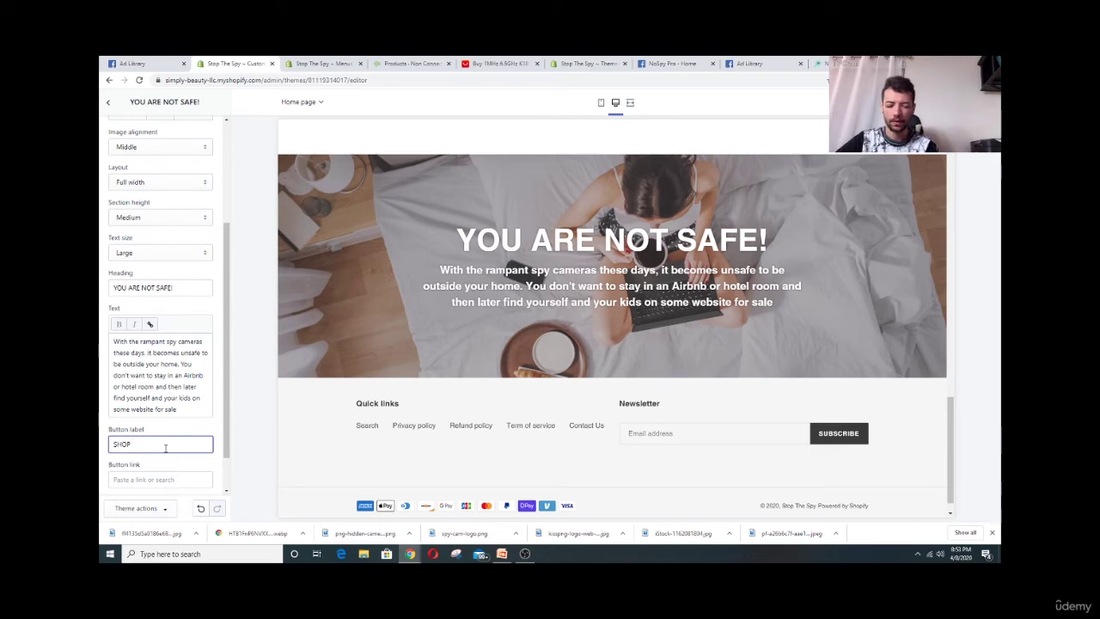
{"action": "type", "text": "OP N"}
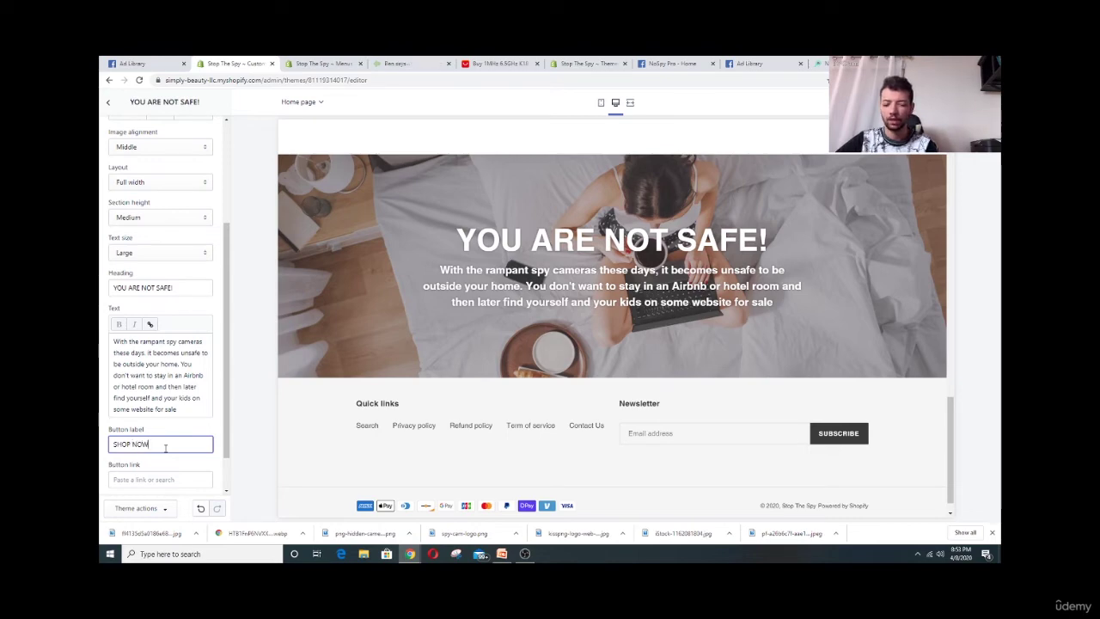
{"action": "type", "text": "OW"}
{"action": "scroll", "coordinate": [167, 456], "scroll_direction": "down", "scroll_amount": 1}
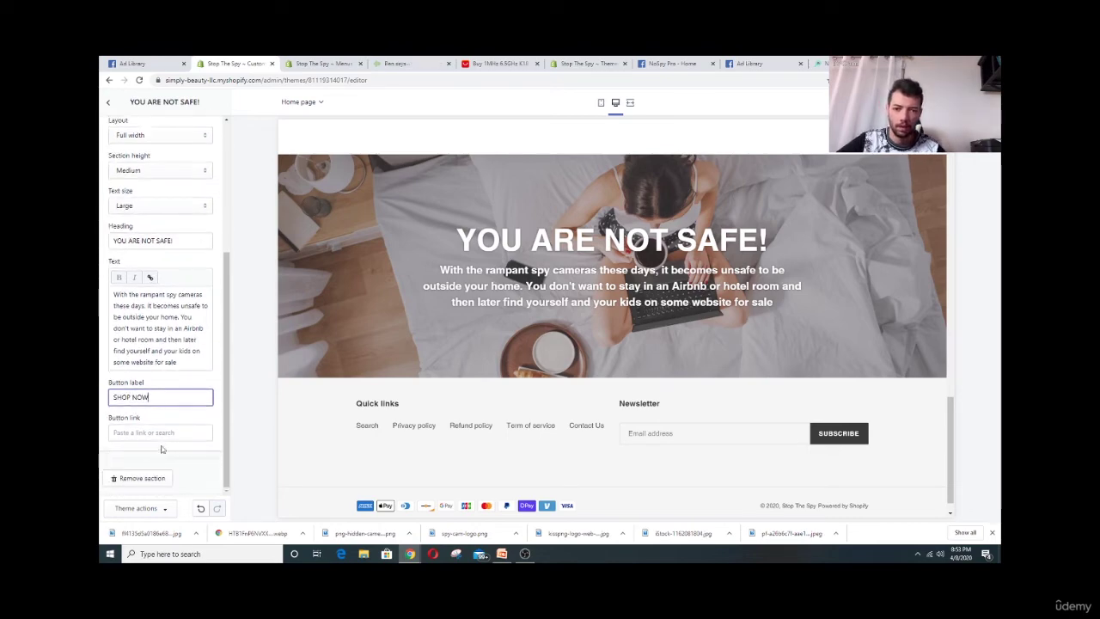
Link the SHOP NOW button of the "YOU ARE NOT SAFE!" banner to All Products
{"action": "left_click", "coordinate": [163, 434]}
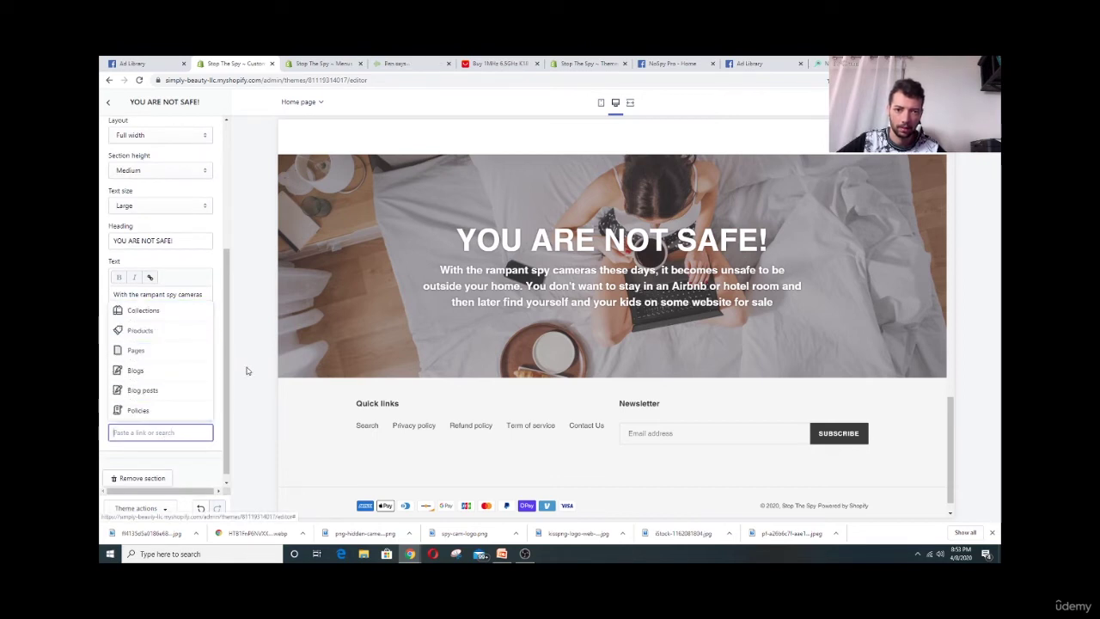
{"action": "scroll", "coordinate": [200, 286], "scroll_direction": "up", "scroll_amount": 1}
{"action": "scroll", "coordinate": [199, 287], "scroll_direction": "down", "scroll_amount": 1}
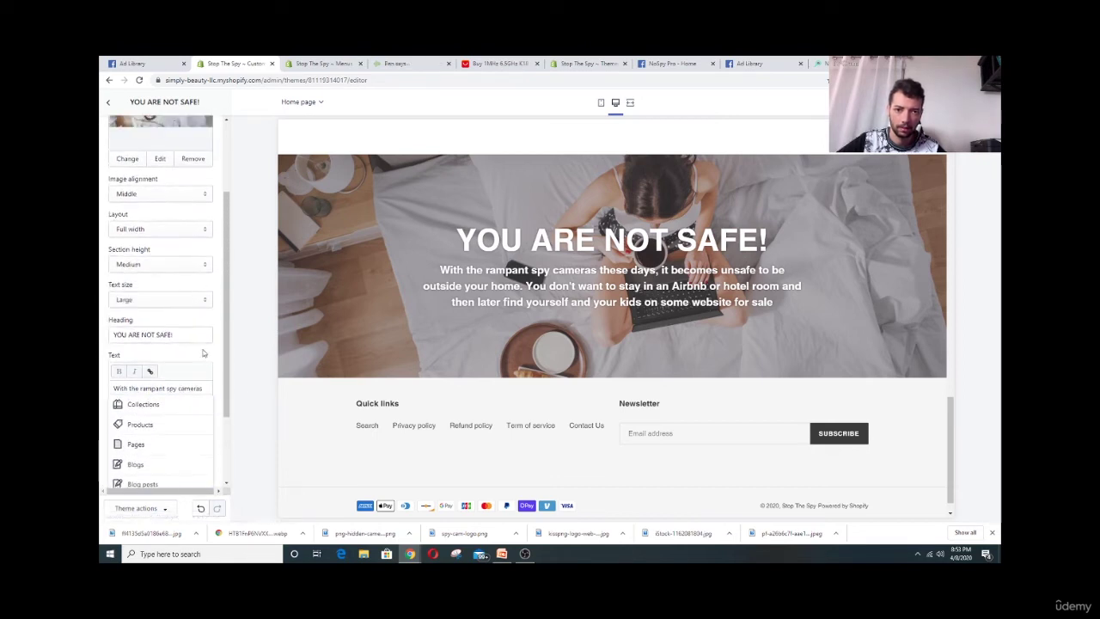
{"action": "left_click", "coordinate": [178, 423]}
{"action": "left_click", "coordinate": [172, 404]}
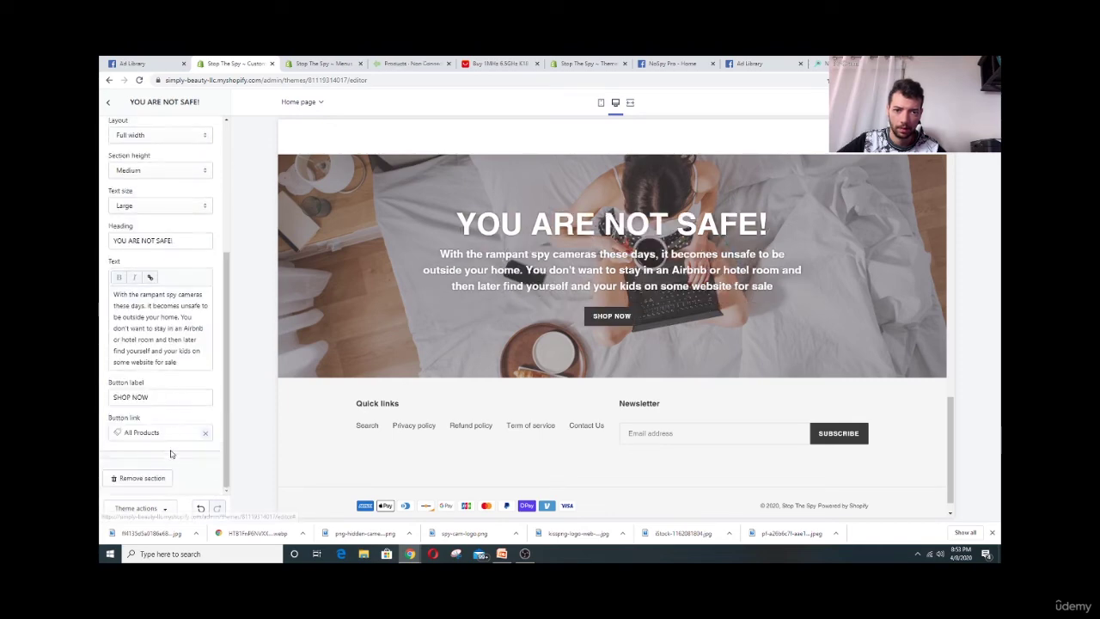
Review the home page preview, examining both banner buttons, the NoSpy Pro heading and features, the logos and the testimonials
{"action": "scroll", "coordinate": [747, 339], "scroll_direction": "up", "scroll_amount": 10}
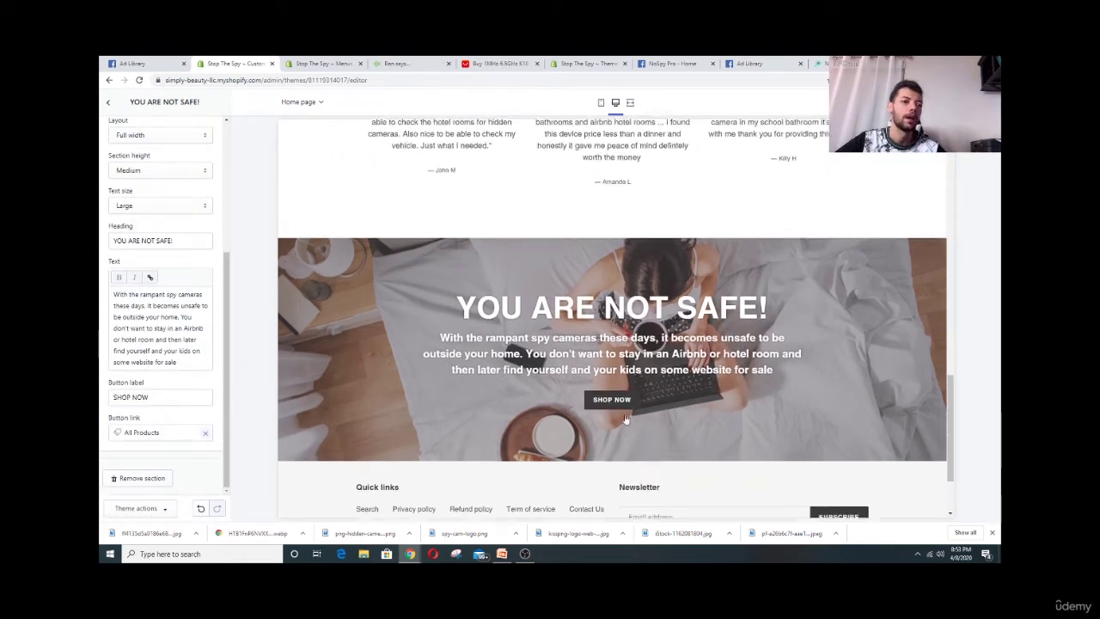
{"action": "scroll", "coordinate": [529, 431], "scroll_direction": "up", "scroll_amount": 5}
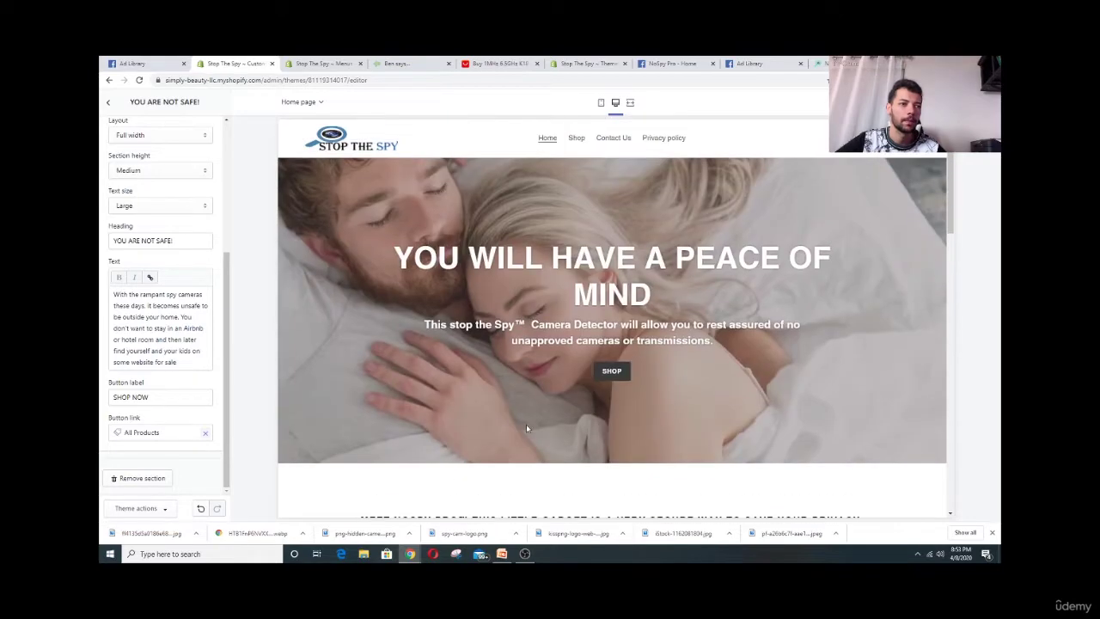
{"action": "scroll", "coordinate": [634, 409], "scroll_direction": "down", "scroll_amount": 3}
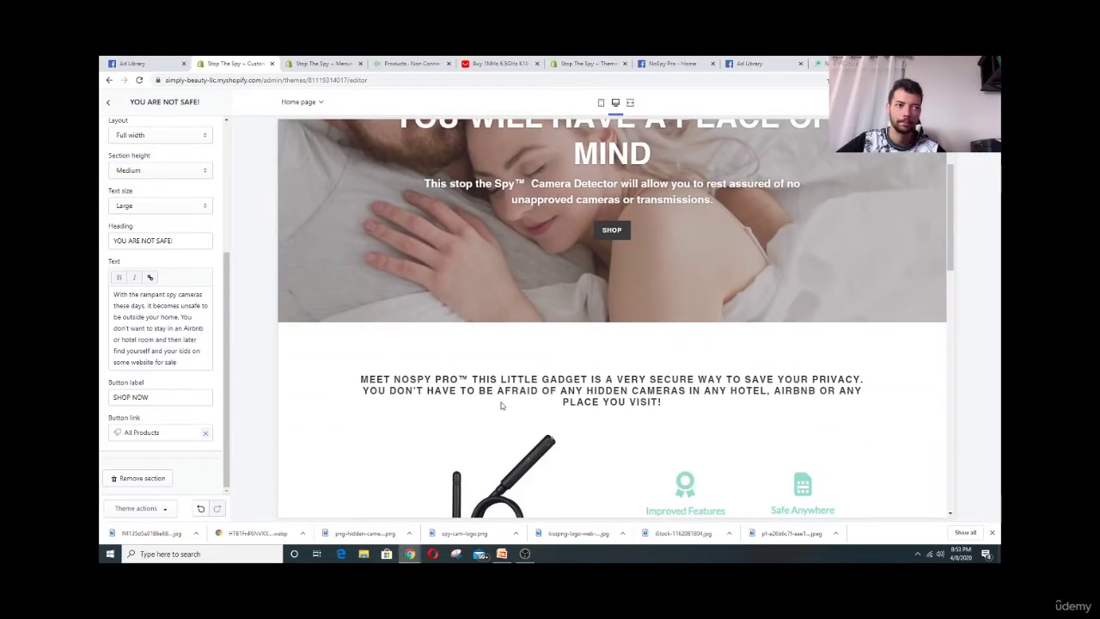
{"action": "scroll", "coordinate": [501, 405], "scroll_direction": "up", "scroll_amount": 1}
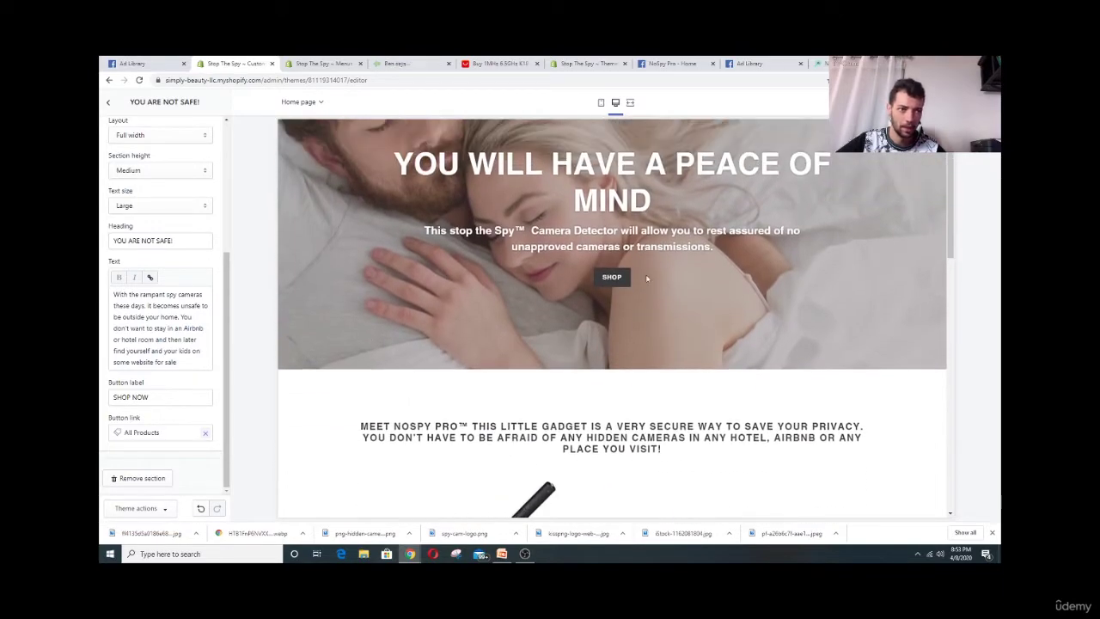
{"action": "scroll", "coordinate": [457, 301], "scroll_direction": "down", "scroll_amount": 4}
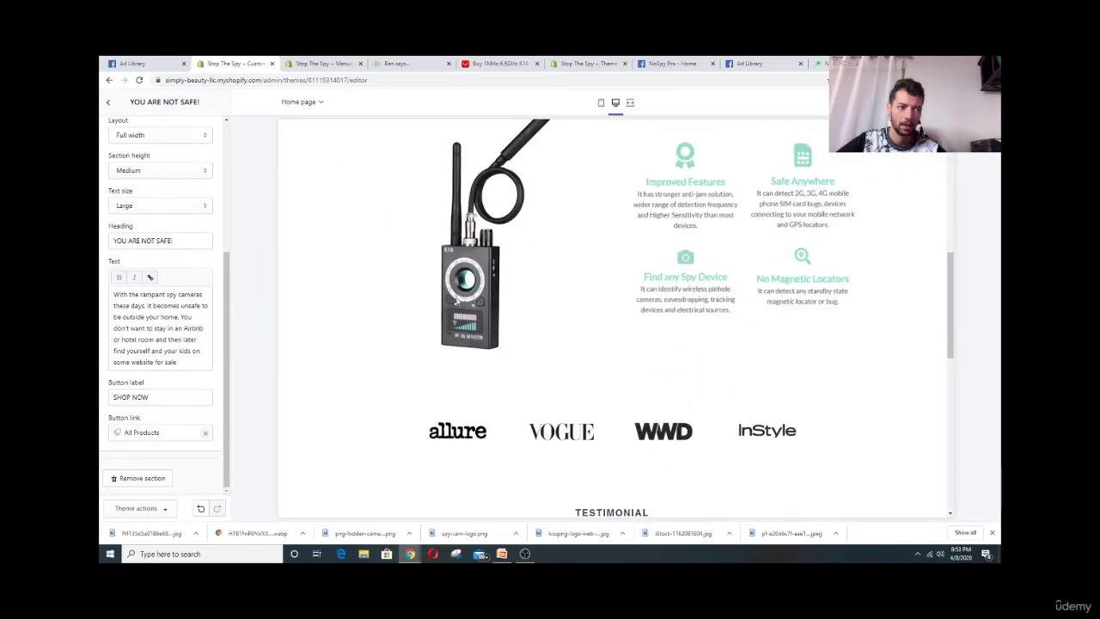
{"action": "scroll", "coordinate": [455, 361], "scroll_direction": "up", "scroll_amount": 1}
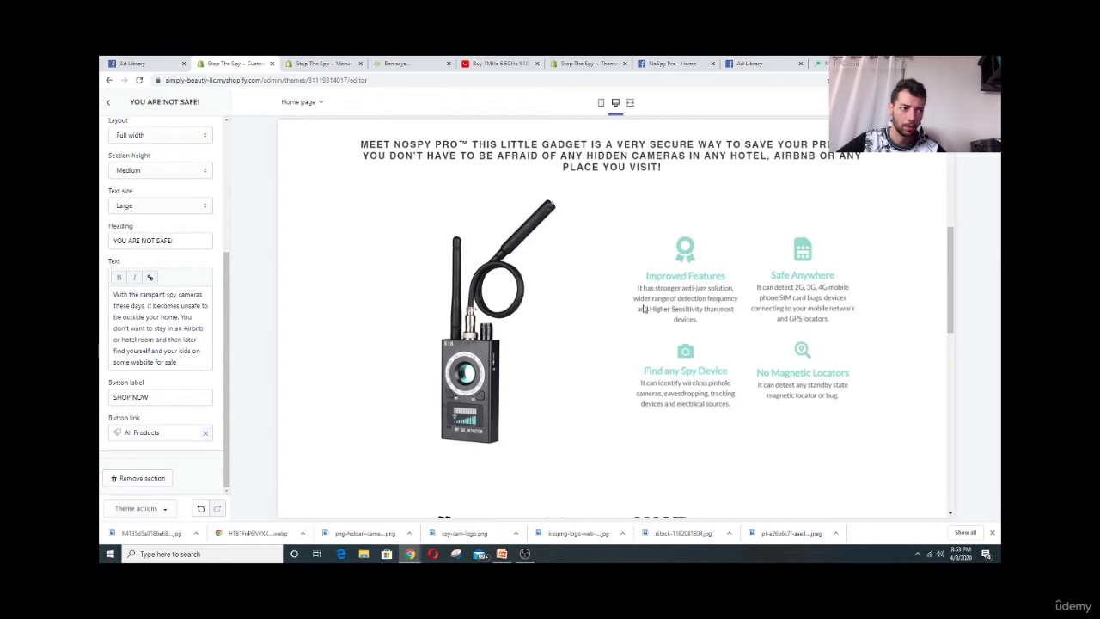
{"action": "scroll", "coordinate": [524, 351], "scroll_direction": "up", "scroll_amount": 2}
{"action": "scroll", "coordinate": [523, 352], "scroll_direction": "down", "scroll_amount": 1}
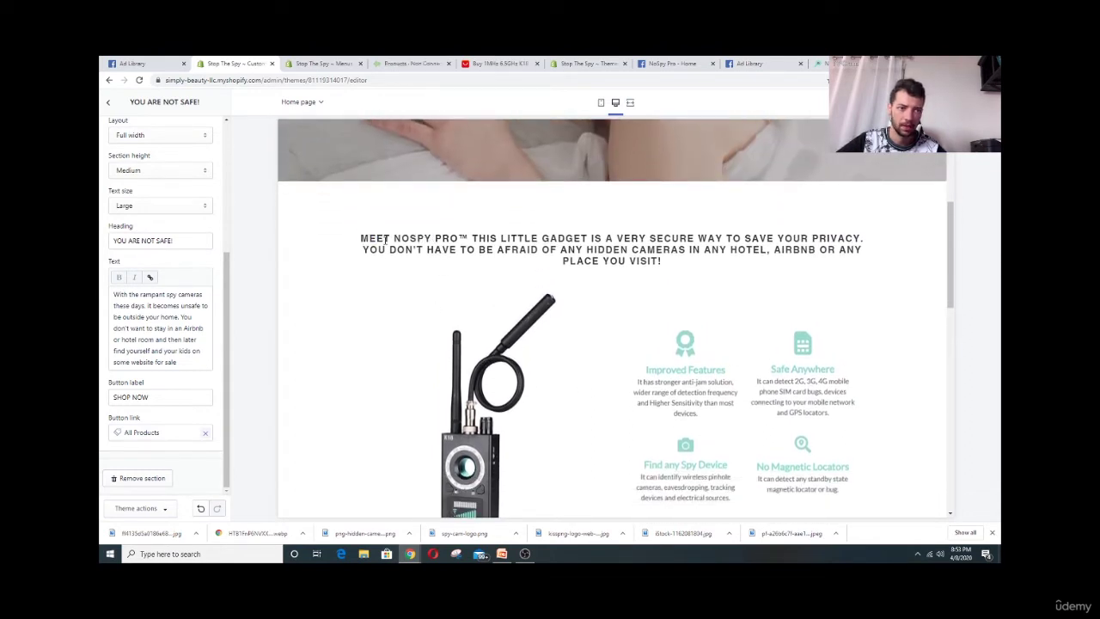
{"action": "left_click_drag", "start_coordinate": [386, 239], "coordinate": [801, 241]}
{"action": "scroll", "coordinate": [438, 218], "scroll_direction": "down", "scroll_amount": 4}
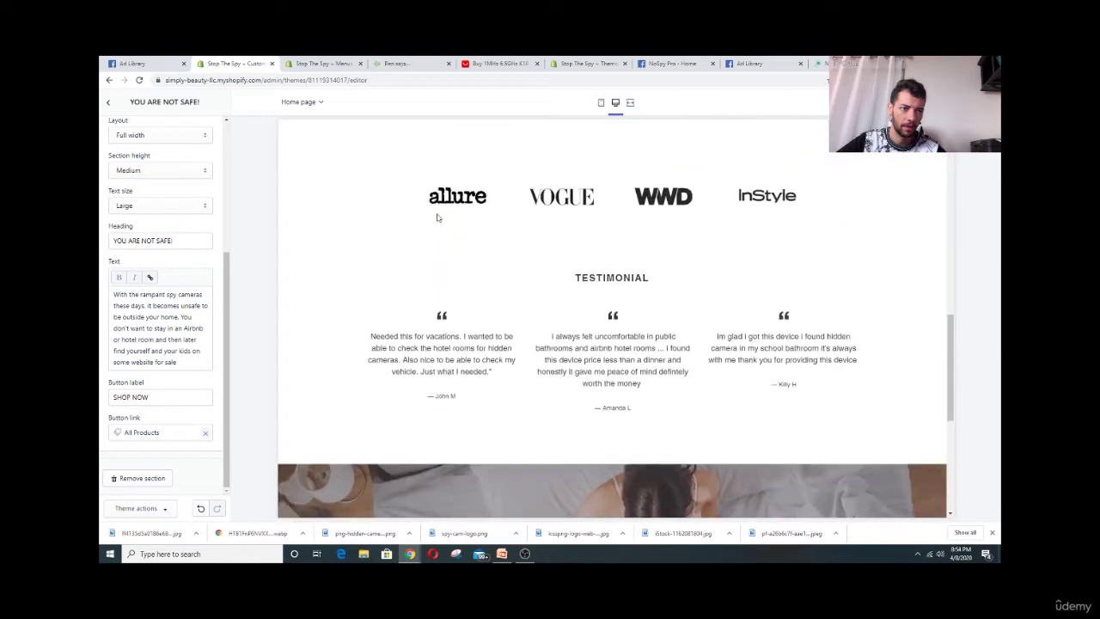
Look over the testimonials in the preview, save the banner changes and return to the section list
{"action": "scroll", "coordinate": [584, 258], "scroll_direction": "up", "scroll_amount": 1}
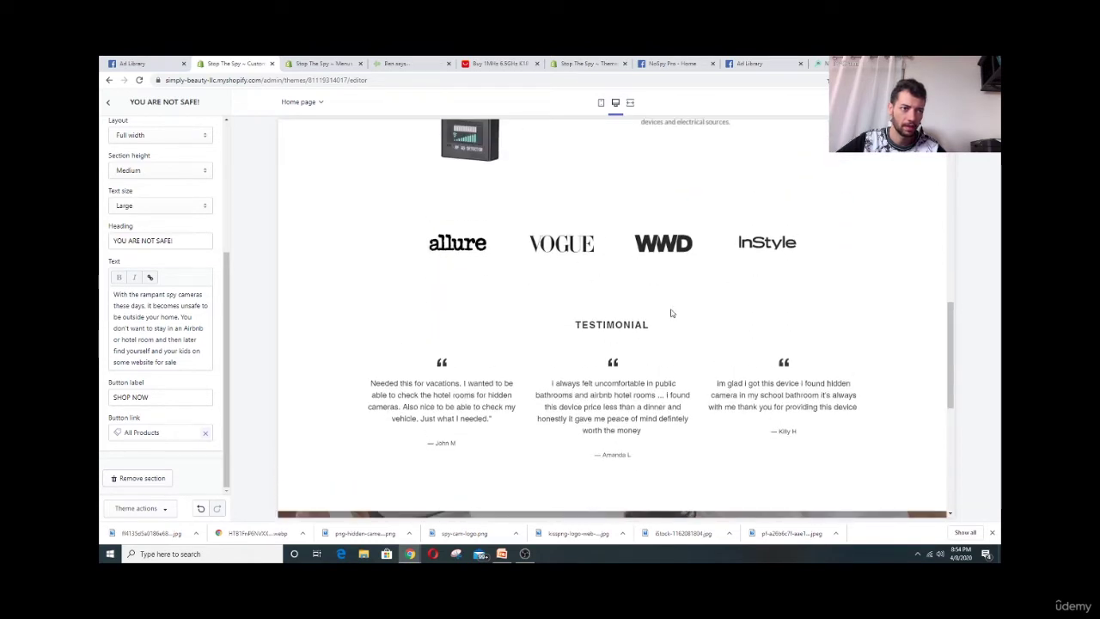
{"action": "scroll", "coordinate": [671, 313], "scroll_direction": "down", "scroll_amount": 1}
{"action": "left_click_drag", "start_coordinate": [589, 278], "coordinate": [698, 281]}
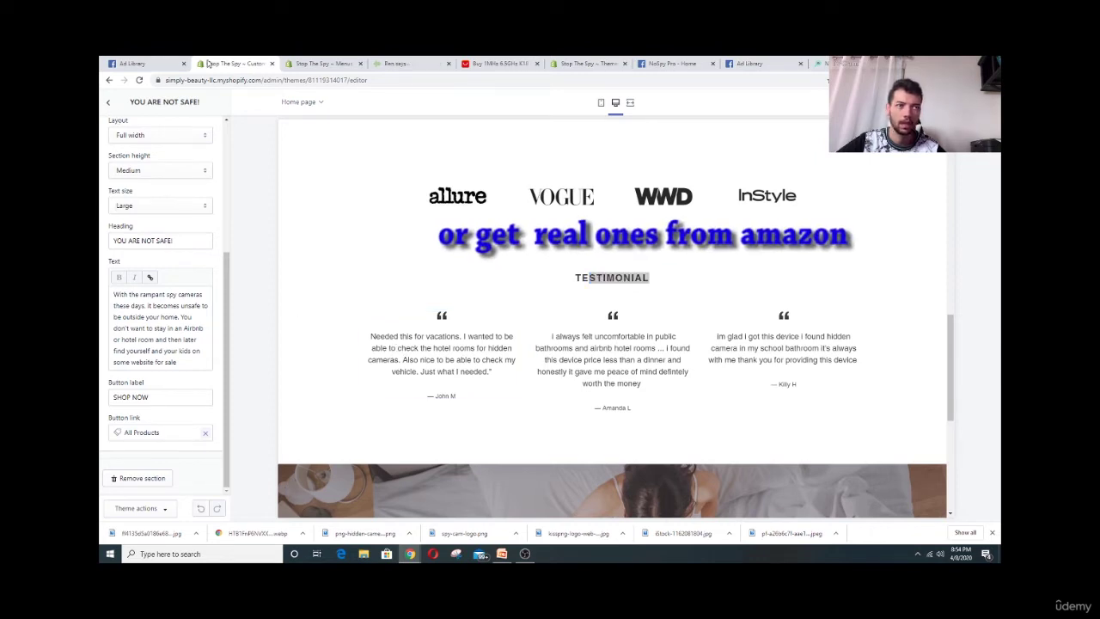
{"action": "left_click", "coordinate": [109, 103]}
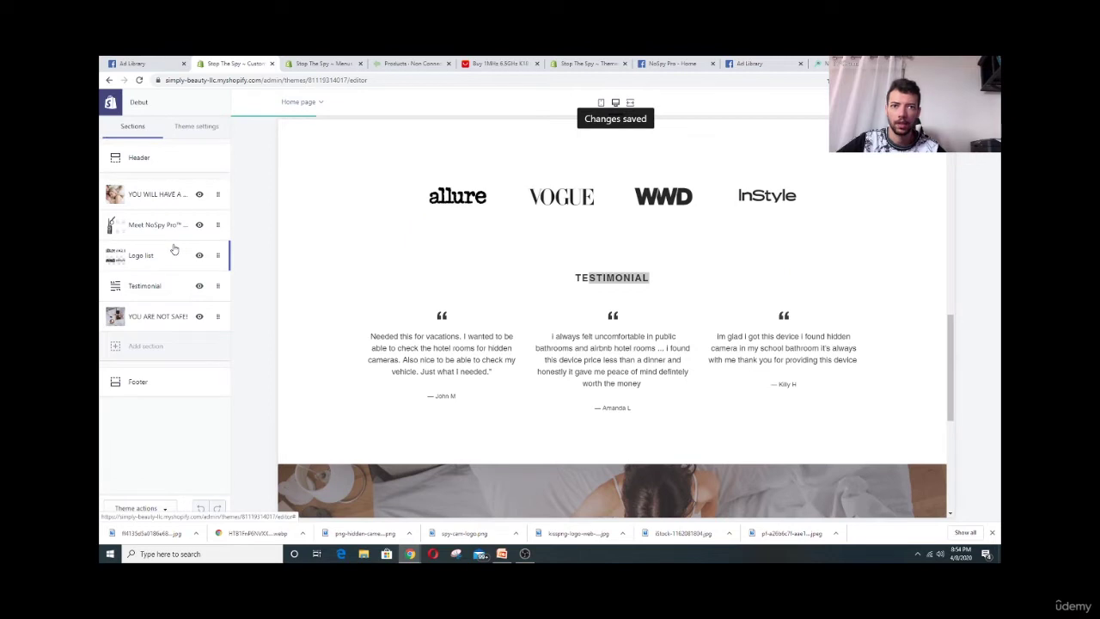
Open the Testimonial section and examine the text and author fields of its first entry, returning to the section list
{"action": "left_click", "coordinate": [170, 286]}
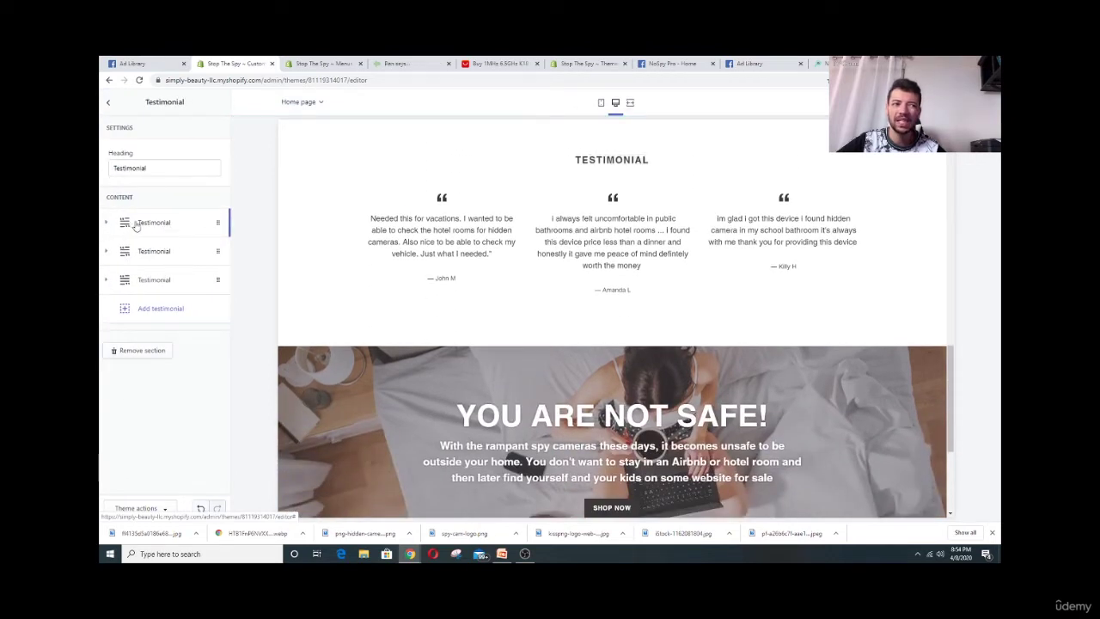
{"action": "left_click", "coordinate": [136, 225]}
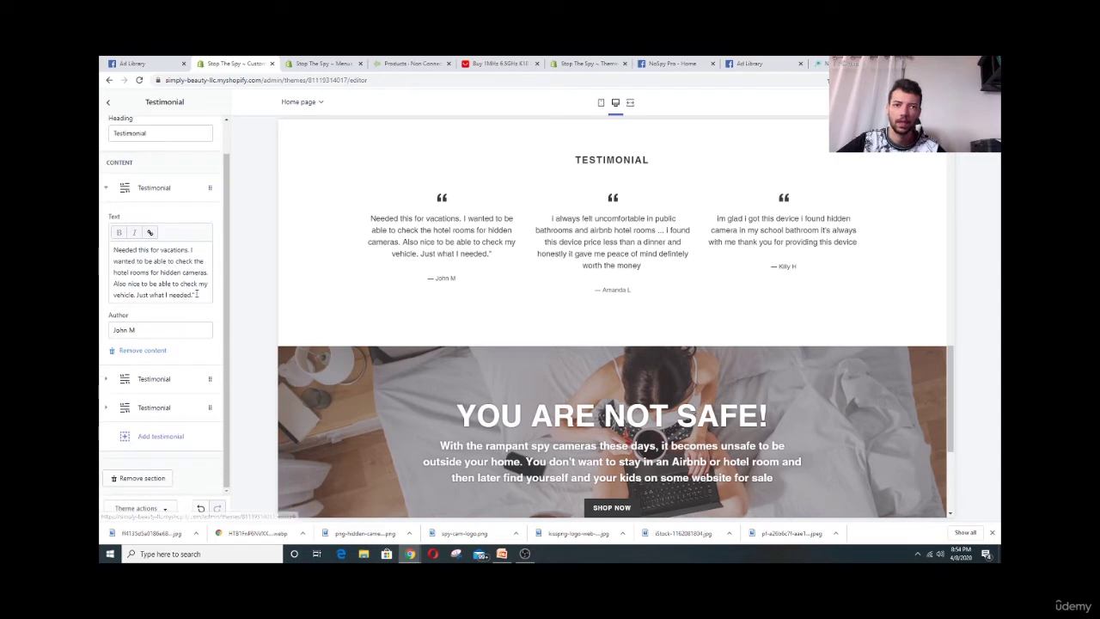
{"action": "left_click", "coordinate": [190, 329]}
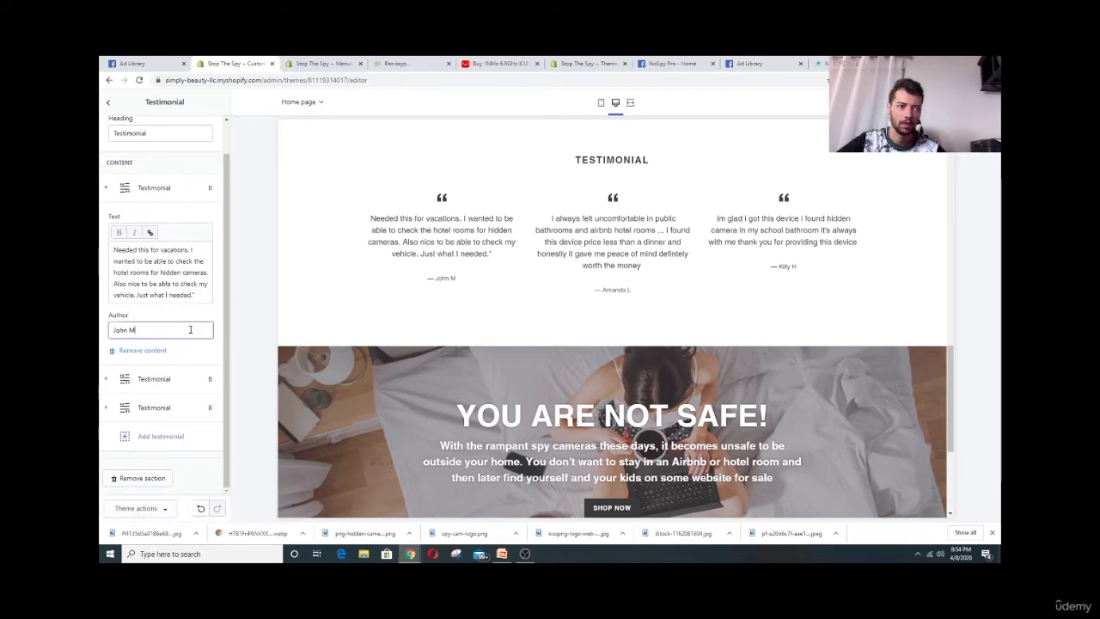
{"action": "left_click", "coordinate": [453, 281]}
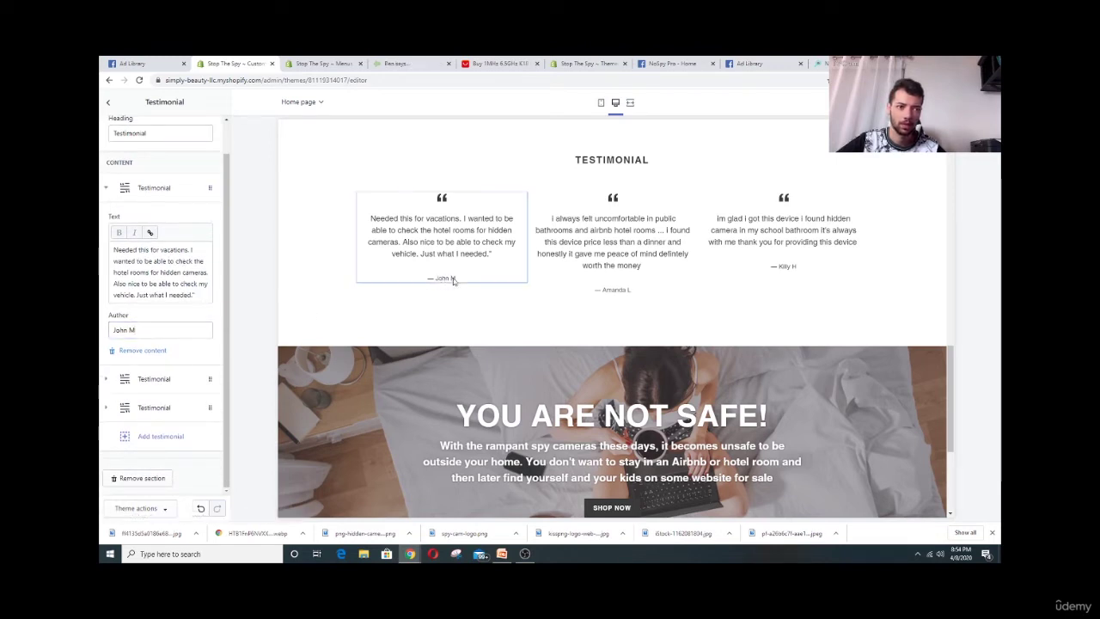
{"action": "scroll", "coordinate": [157, 194], "scroll_direction": "up", "scroll_amount": 1}
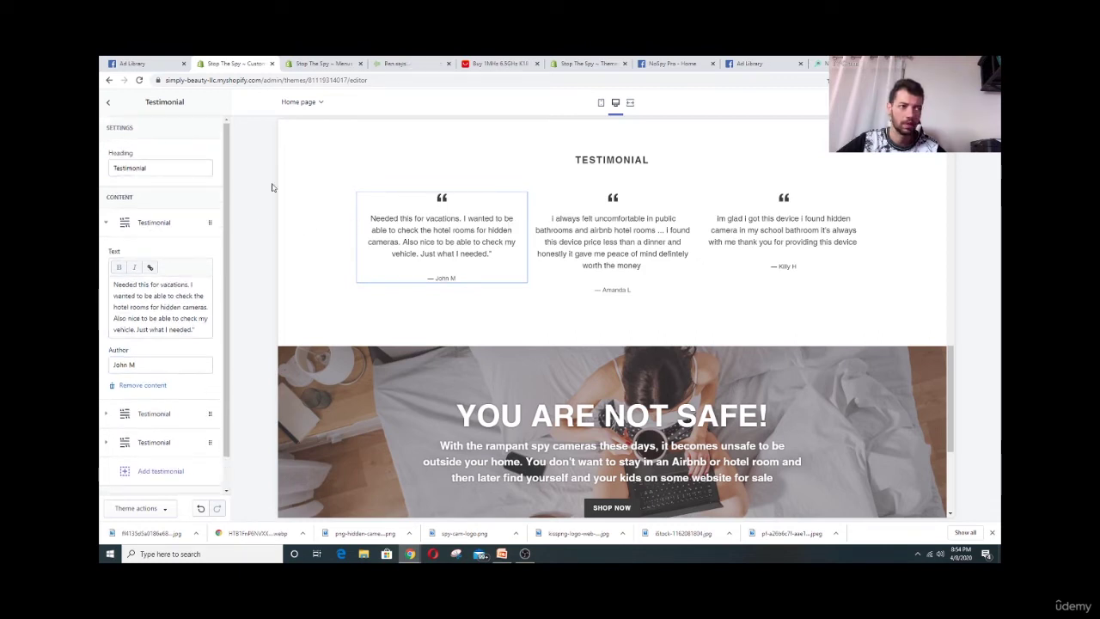
{"action": "left_click", "coordinate": [109, 105]}
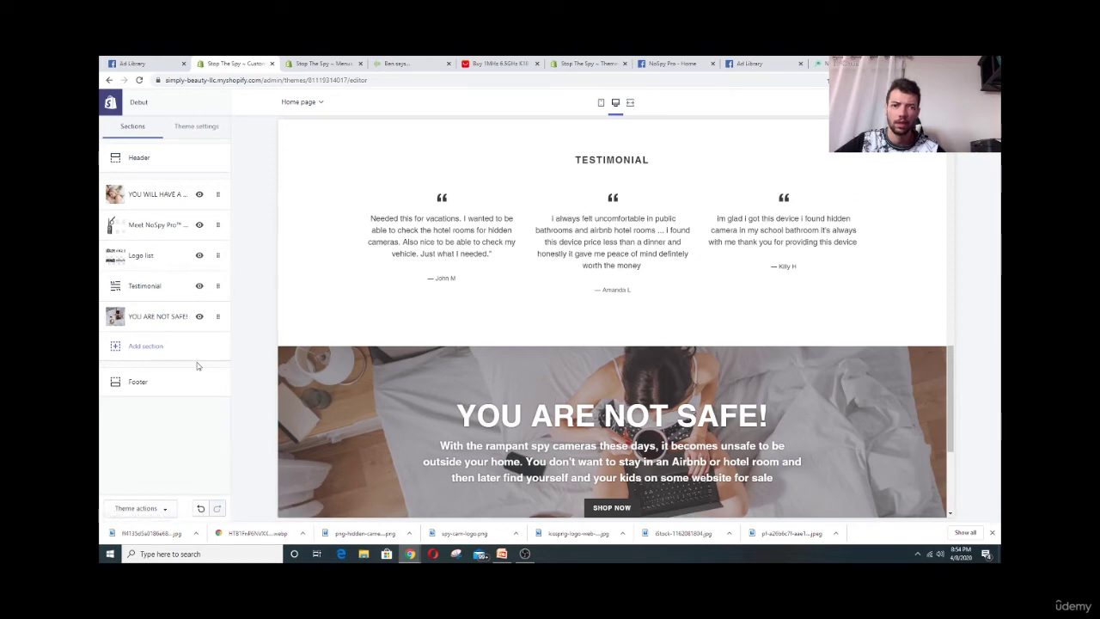
Move the Contact Us item below Privacy policy in the store's main menu and save the menu
{"action": "scroll", "coordinate": [607, 379], "scroll_direction": "up", "scroll_amount": 3}
{"action": "scroll", "coordinate": [607, 379], "scroll_direction": "up", "scroll_amount": 10}
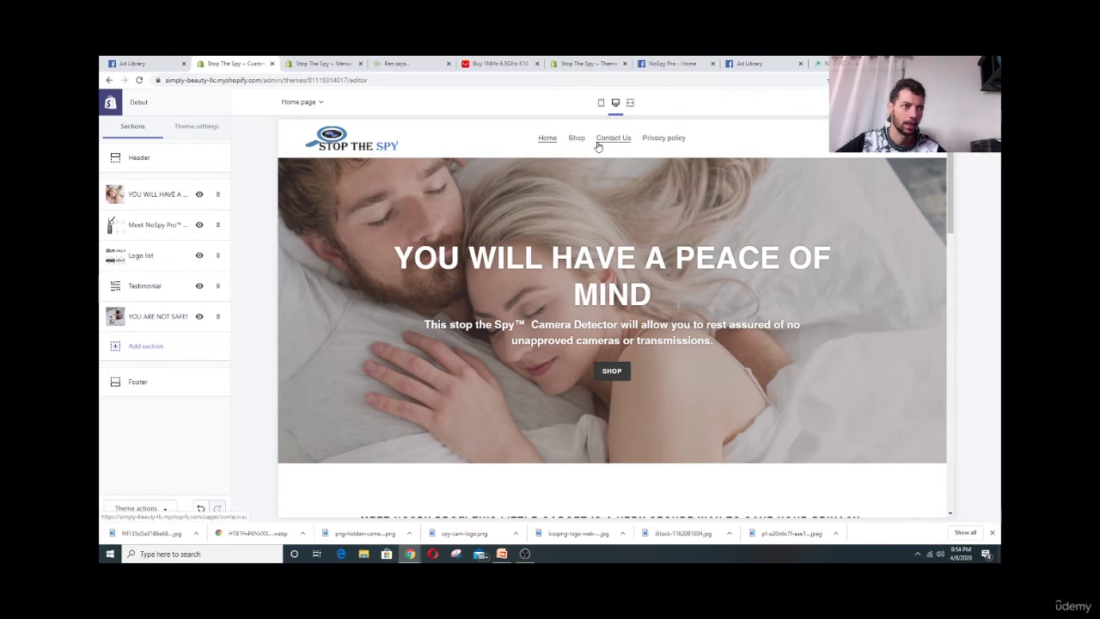
{"action": "scroll", "coordinate": [341, 476], "scroll_direction": "down", "scroll_amount": 15}
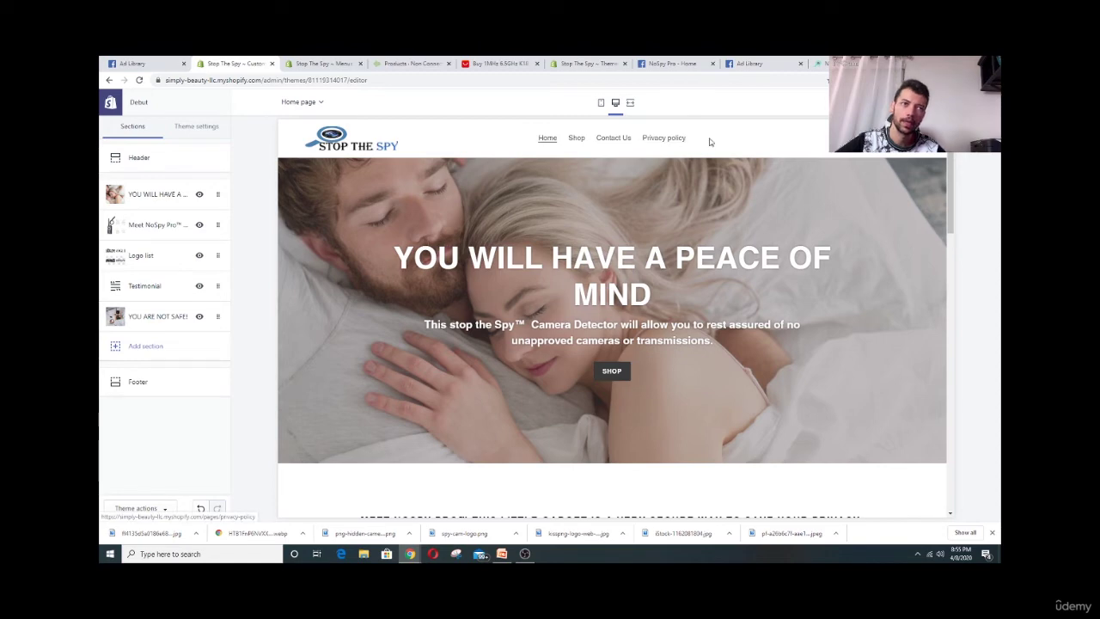
{"action": "left_click", "coordinate": [323, 63]}
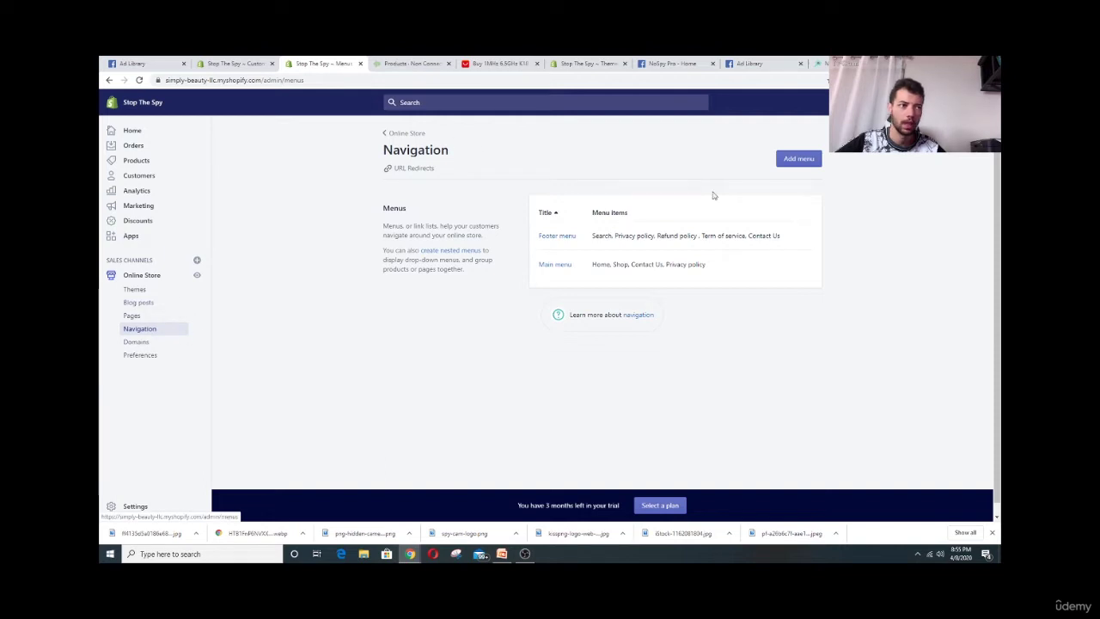
{"action": "left_click", "coordinate": [557, 265]}
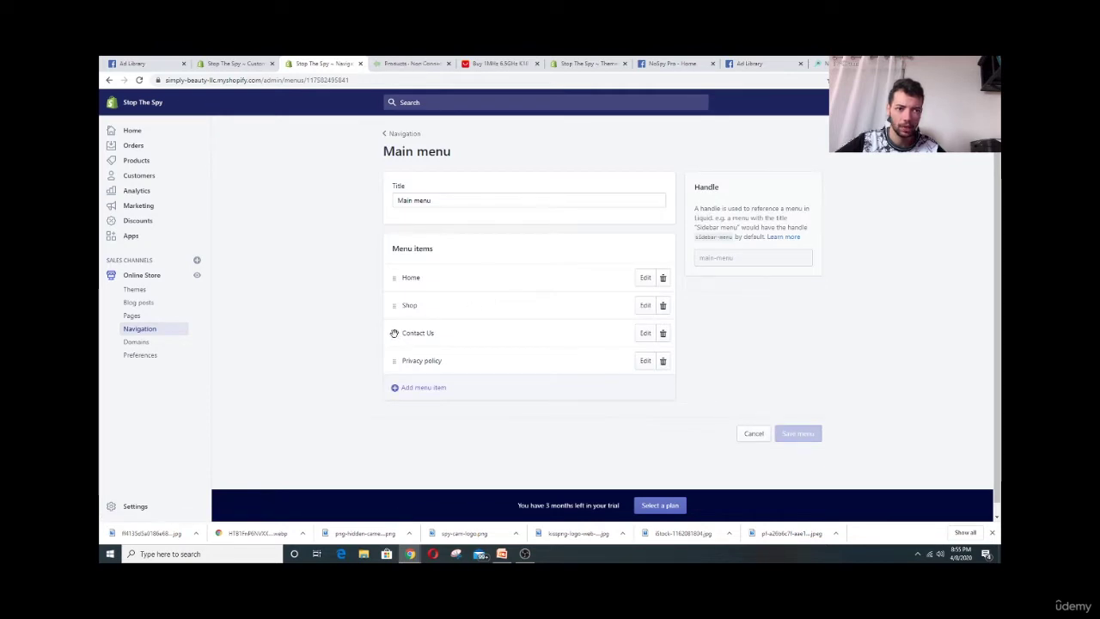
{"action": "left_click_drag", "start_coordinate": [394, 333], "coordinate": [387, 354]}
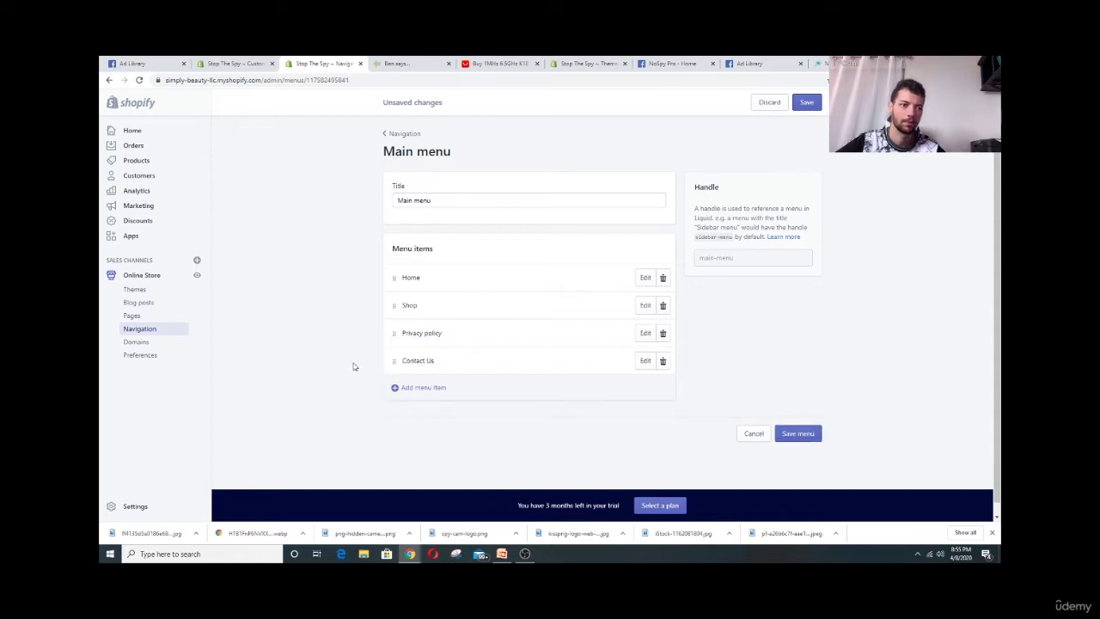
{"action": "left_click", "coordinate": [798, 435]}
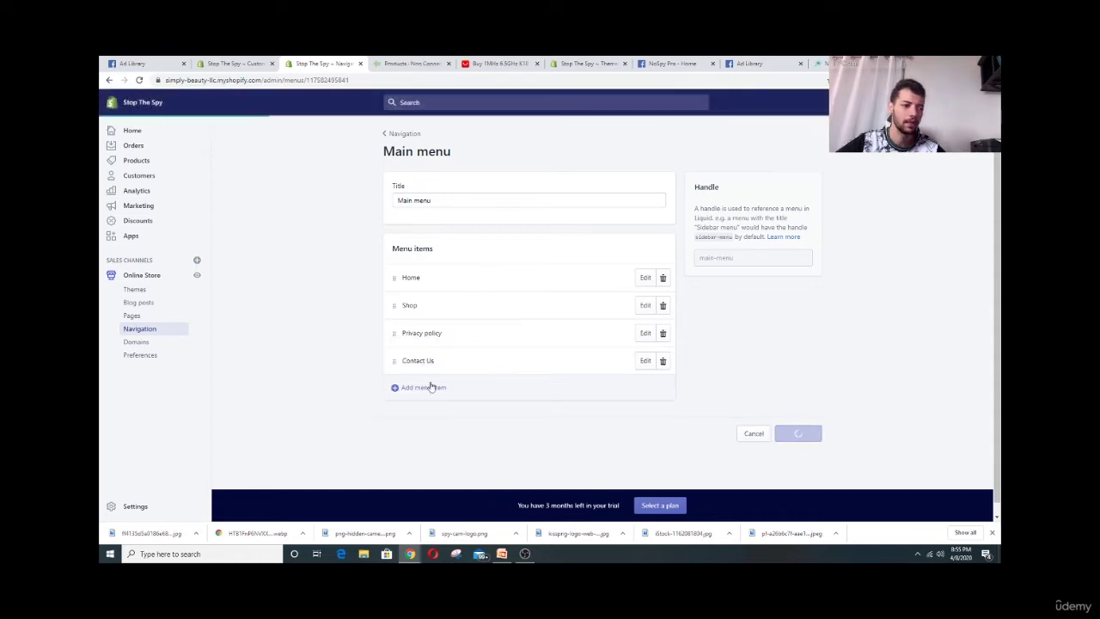
Reload the theme editor and review the header settings, the navigation links and the home page preview
{"action": "left_click", "coordinate": [248, 61]}
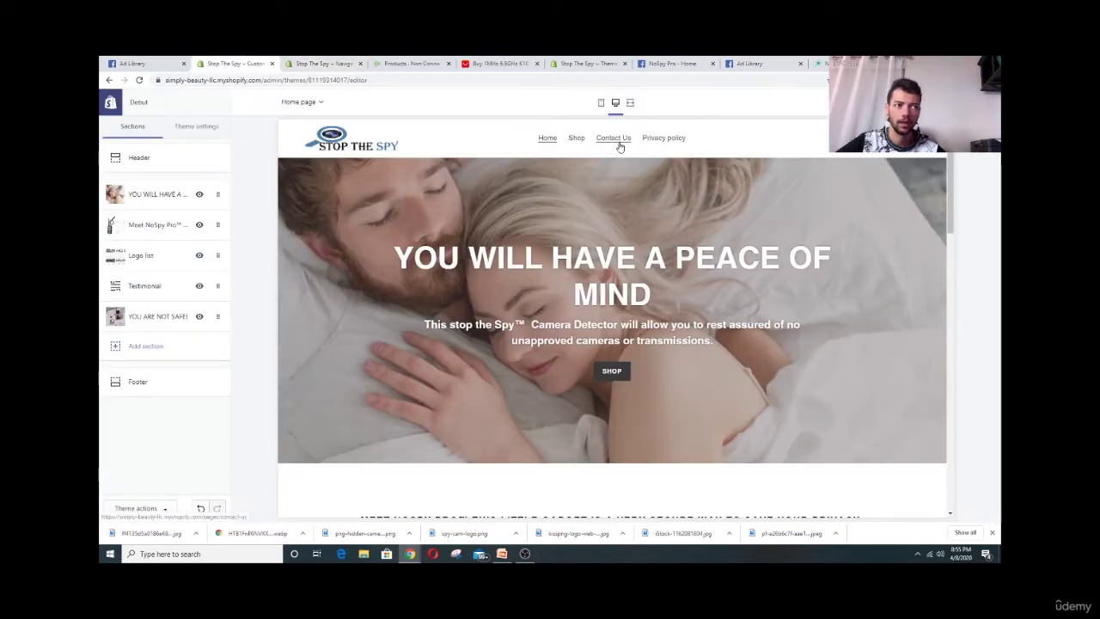
{"action": "left_click", "coordinate": [138, 81]}
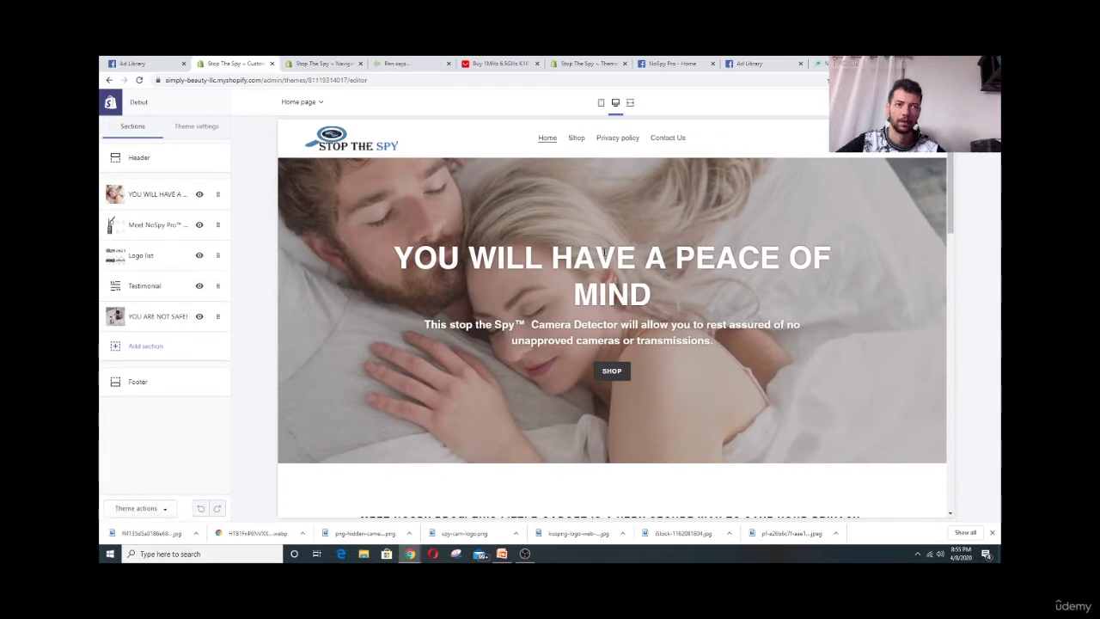
{"action": "left_click", "coordinate": [178, 160]}
{"action": "scroll", "coordinate": [179, 199], "scroll_direction": "down", "scroll_amount": 1}
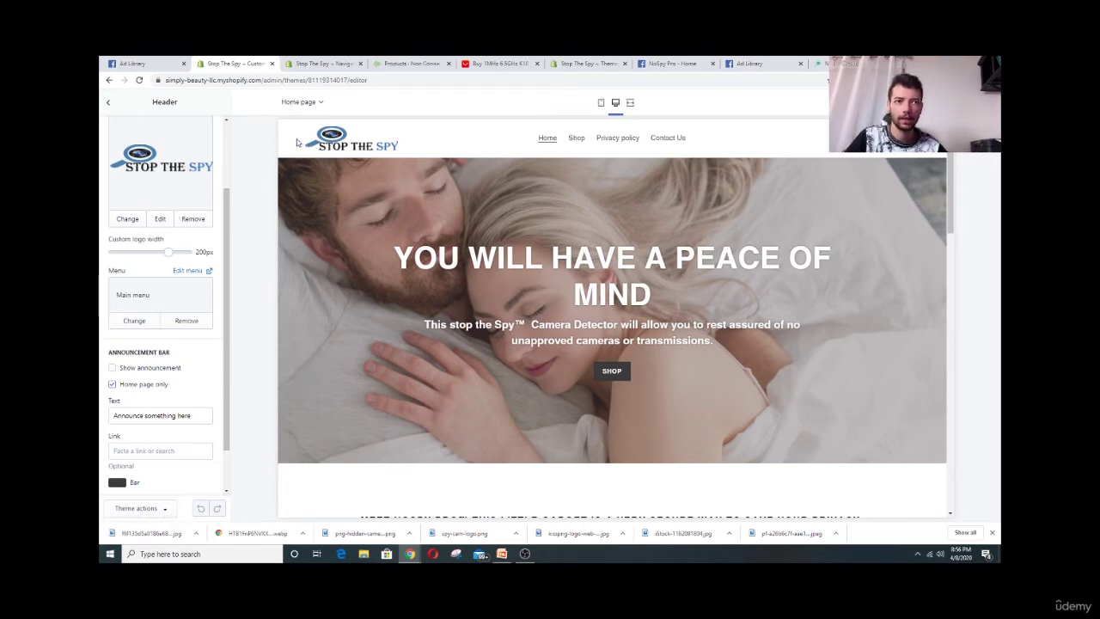
{"action": "left_click", "coordinate": [348, 138]}
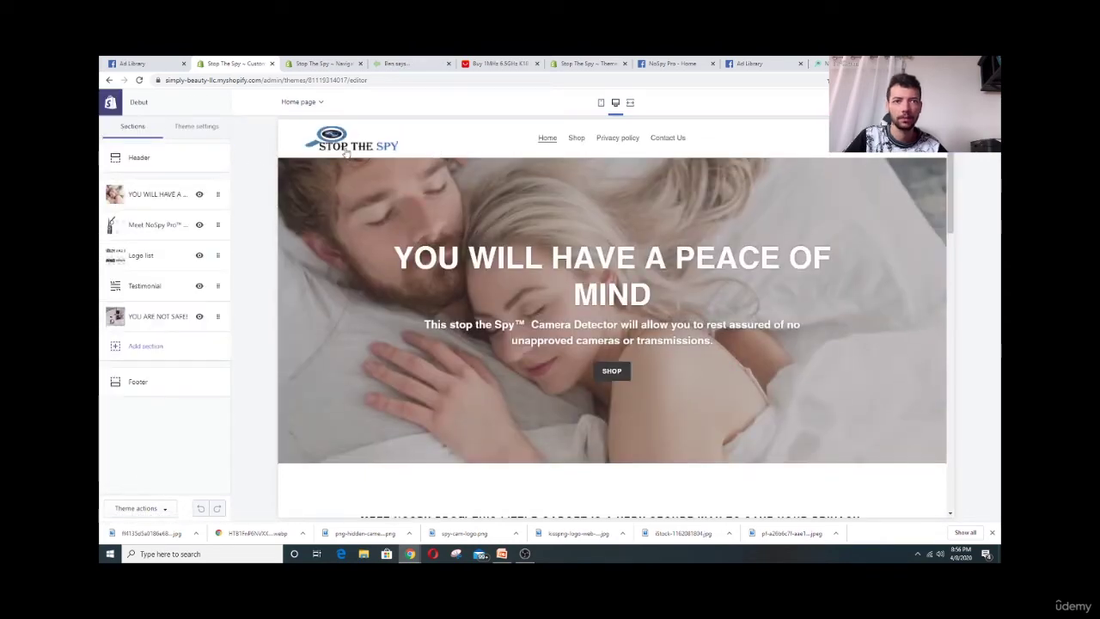
{"action": "scroll", "coordinate": [575, 279], "scroll_direction": "down", "scroll_amount": 15}
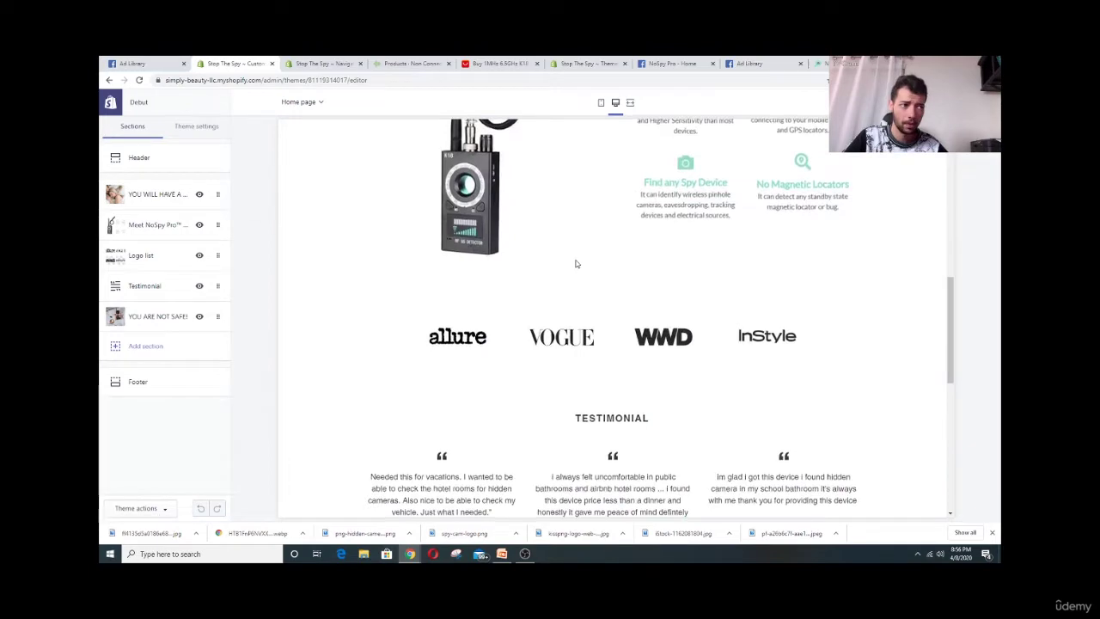
{"action": "scroll", "coordinate": [573, 298], "scroll_direction": "up", "scroll_amount": 15}
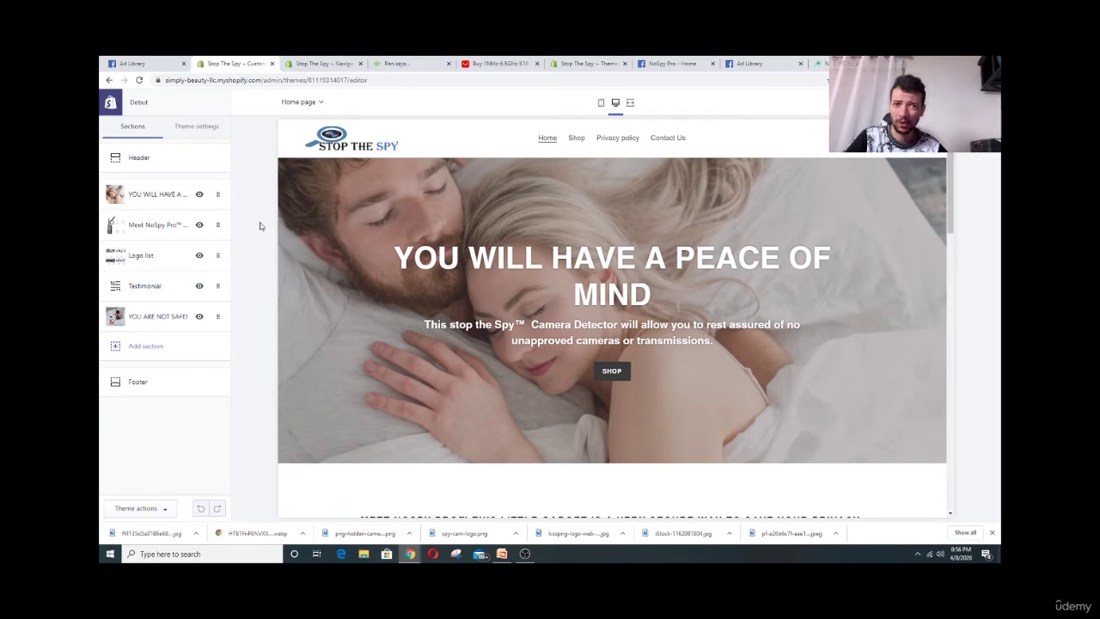
Open the image picker of the "YOU WILL HAVE A PEACE OF MIND" banner and browse the free image categories
{"action": "left_click", "coordinate": [158, 196]}
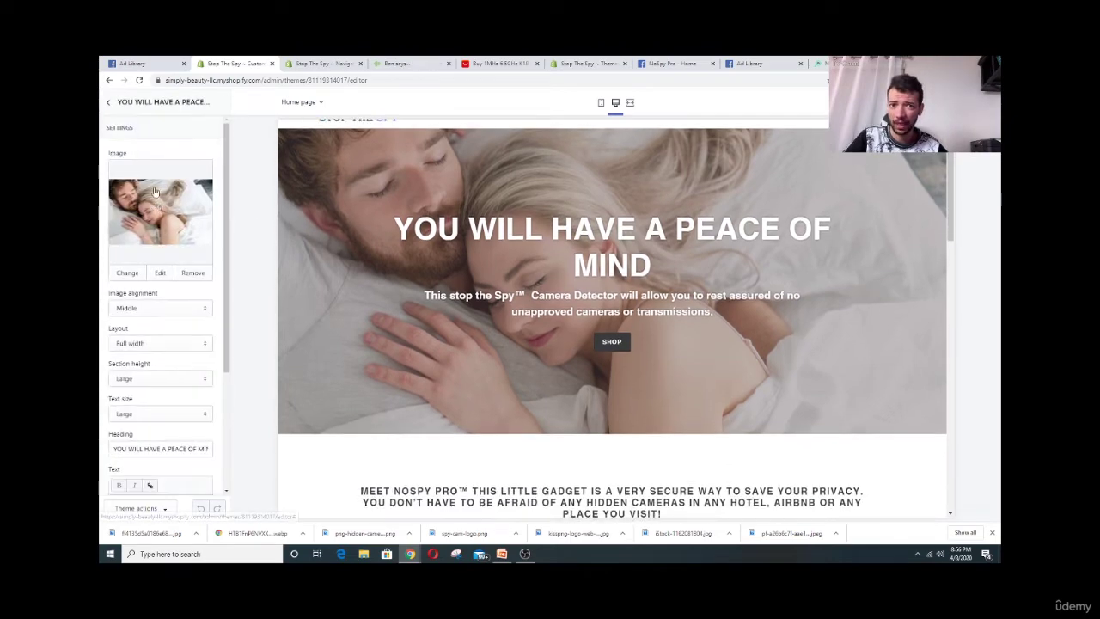
{"action": "scroll", "coordinate": [155, 182], "scroll_direction": "down", "scroll_amount": 2}
{"action": "scroll", "coordinate": [163, 164], "scroll_direction": "up", "scroll_amount": 2}
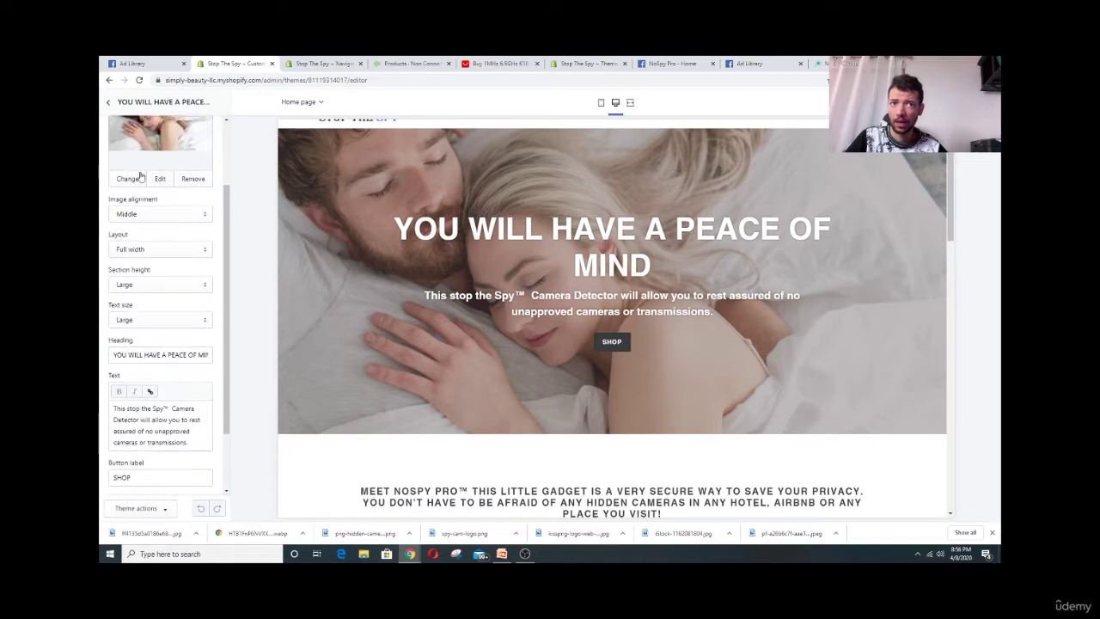
{"action": "left_click", "coordinate": [128, 179]}
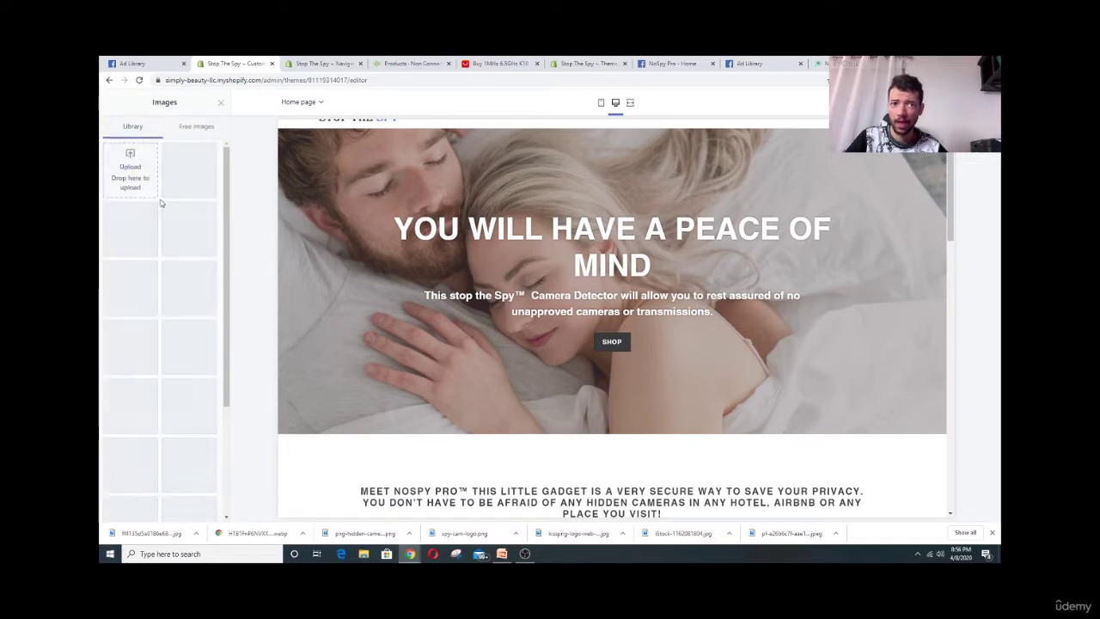
{"action": "left_click", "coordinate": [192, 129]}
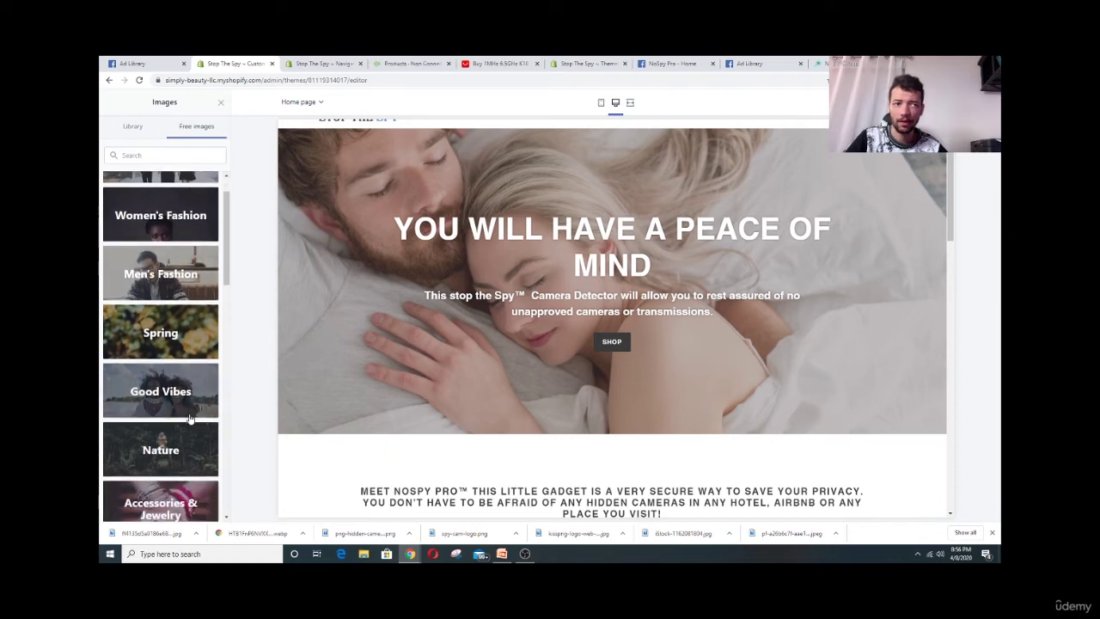
{"action": "scroll", "coordinate": [193, 418], "scroll_direction": "down", "scroll_amount": 1}
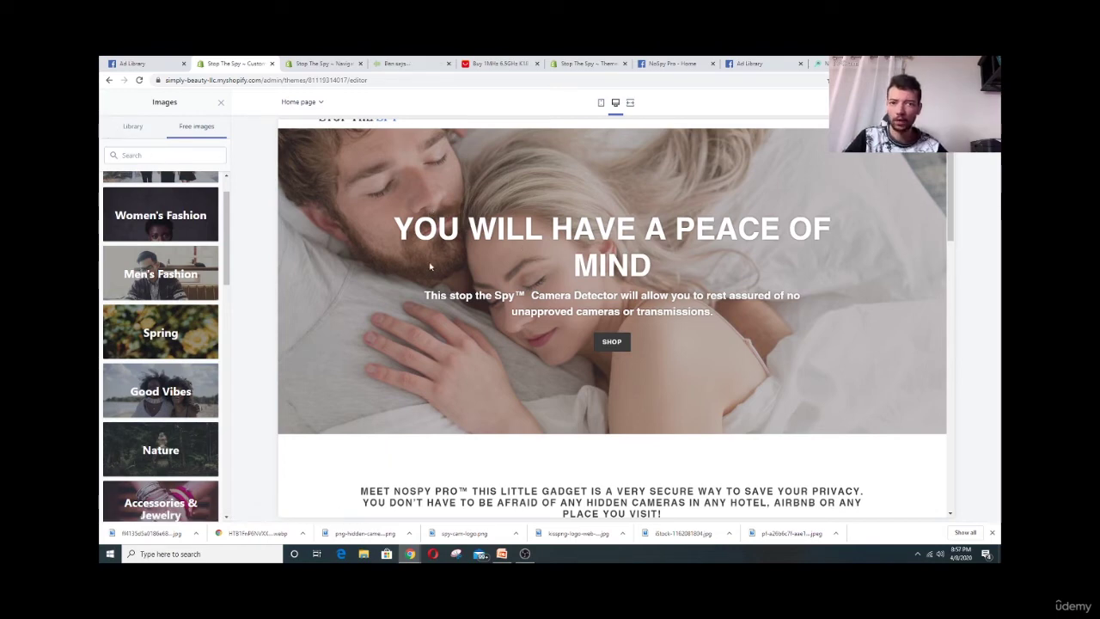
Review the whole home page preview from the header to the footer, and close the image picker without choosing an image
{"action": "scroll", "coordinate": [446, 366], "scroll_direction": "up", "scroll_amount": 1}
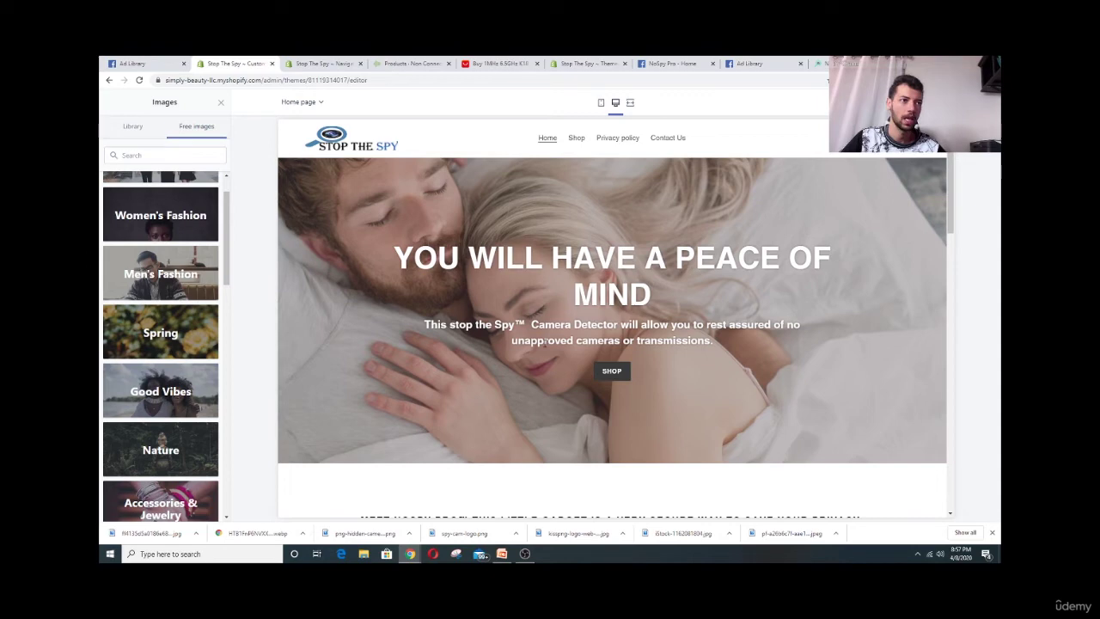
{"action": "scroll", "coordinate": [545, 353], "scroll_direction": "down", "scroll_amount": 3}
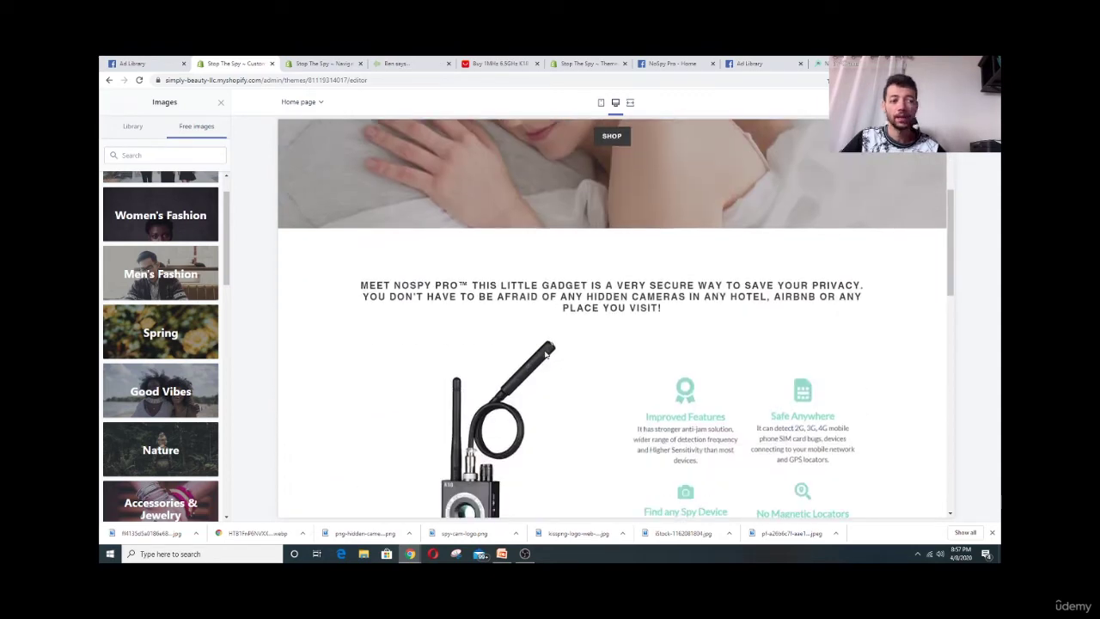
{"action": "scroll", "coordinate": [521, 335], "scroll_direction": "down", "scroll_amount": 4}
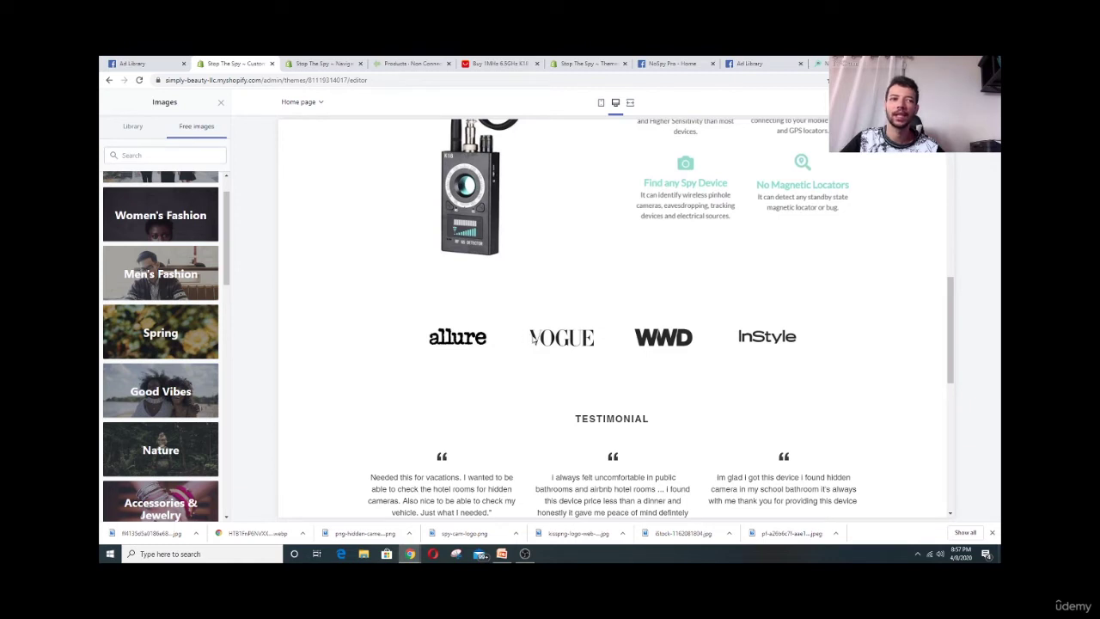
{"action": "scroll", "coordinate": [533, 339], "scroll_direction": "up", "scroll_amount": 3}
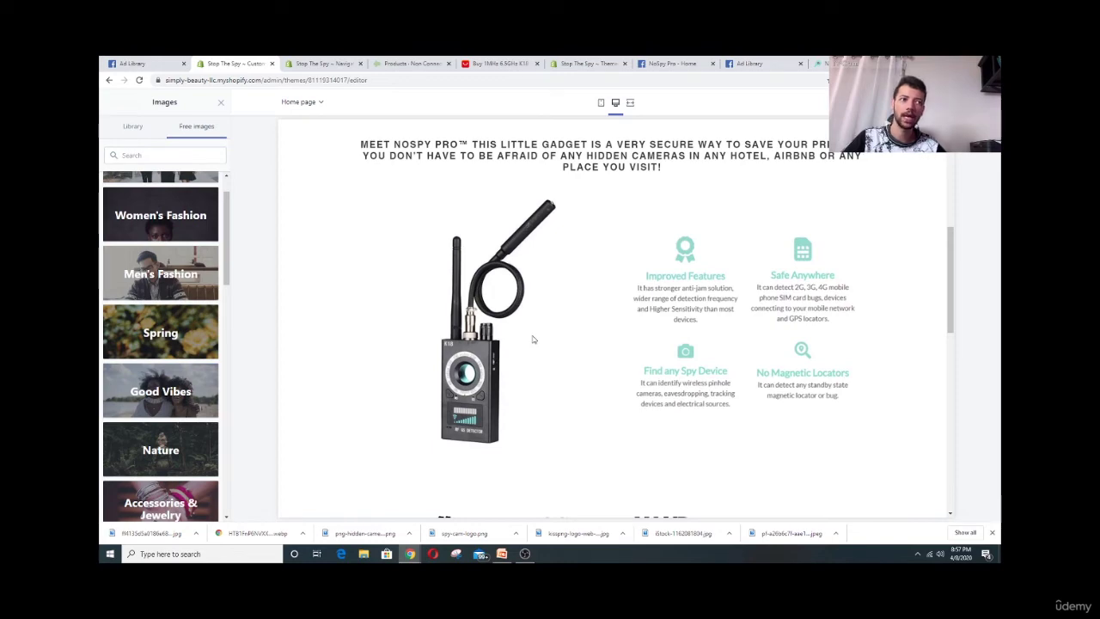
{"action": "scroll", "coordinate": [533, 340], "scroll_direction": "up", "scroll_amount": 5}
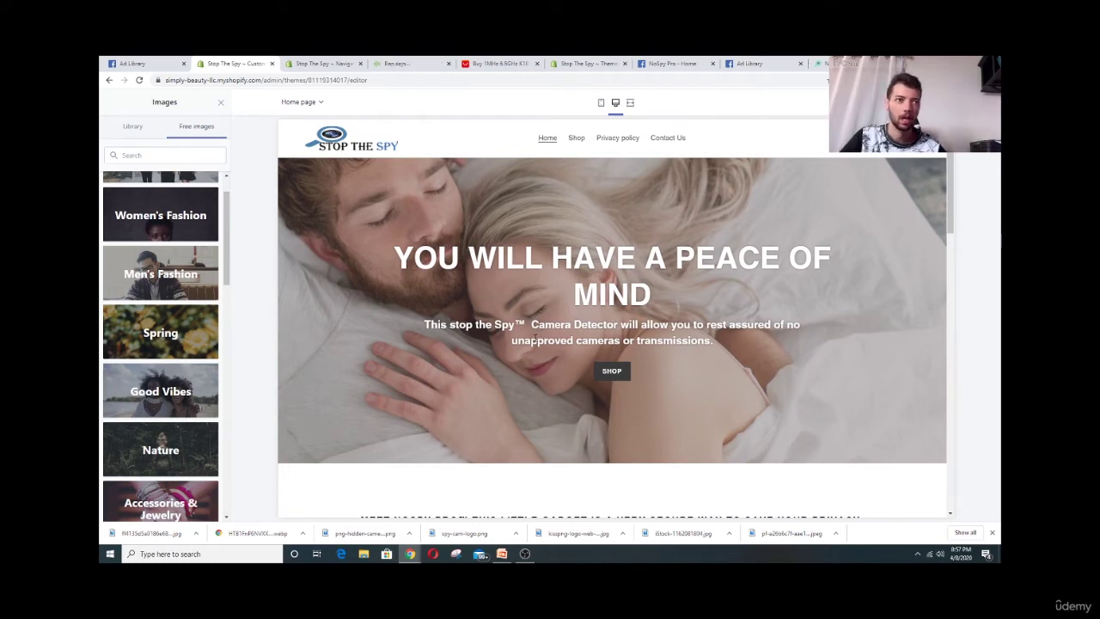
{"action": "scroll", "coordinate": [535, 338], "scroll_direction": "down", "scroll_amount": 10}
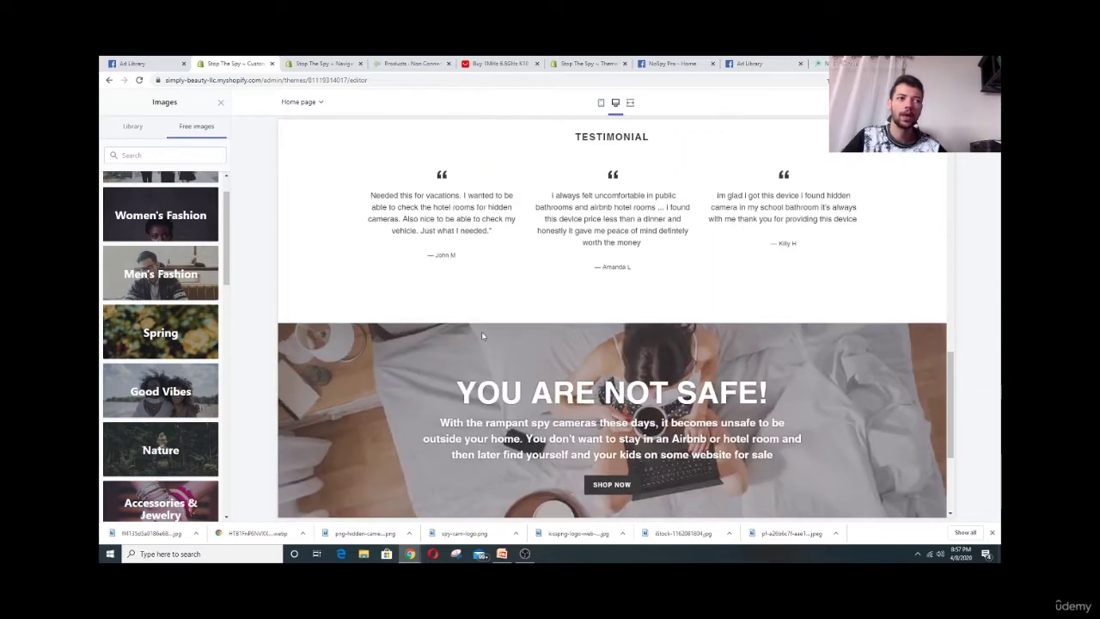
{"action": "scroll", "coordinate": [475, 323], "scroll_direction": "down", "scroll_amount": 3}
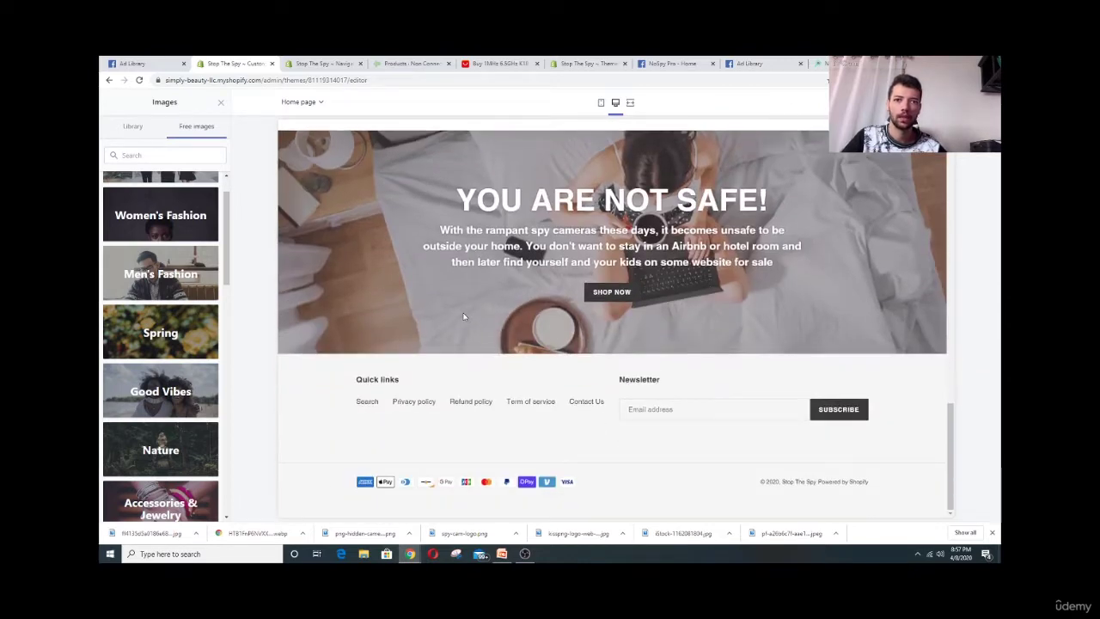
{"action": "scroll", "coordinate": [468, 317], "scroll_direction": "up", "scroll_amount": 10}
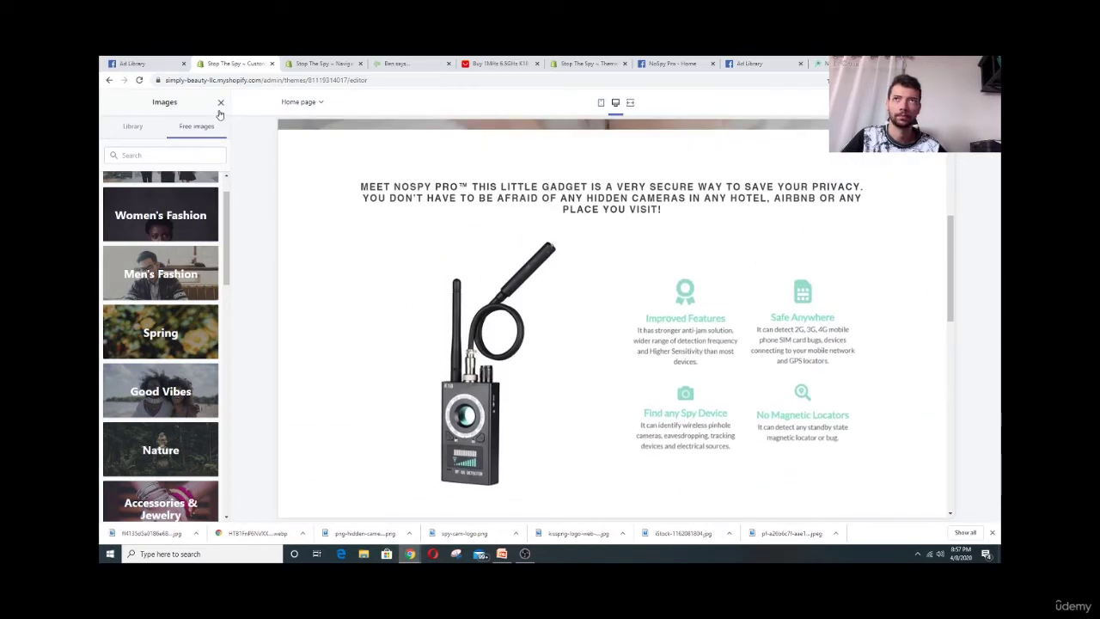
{"action": "left_click", "coordinate": [221, 104]}
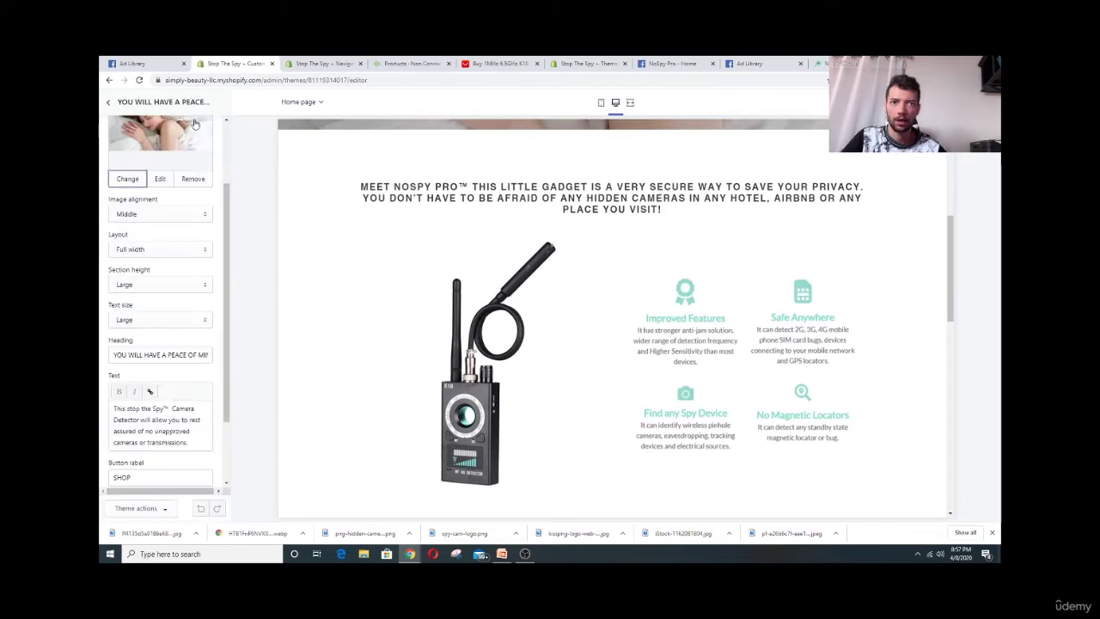
Look over the banner's remaining settings, return to the section list and review the Meet NoSpy Pro heading in the preview
{"action": "scroll", "coordinate": [180, 253], "scroll_direction": "down", "scroll_amount": 3}
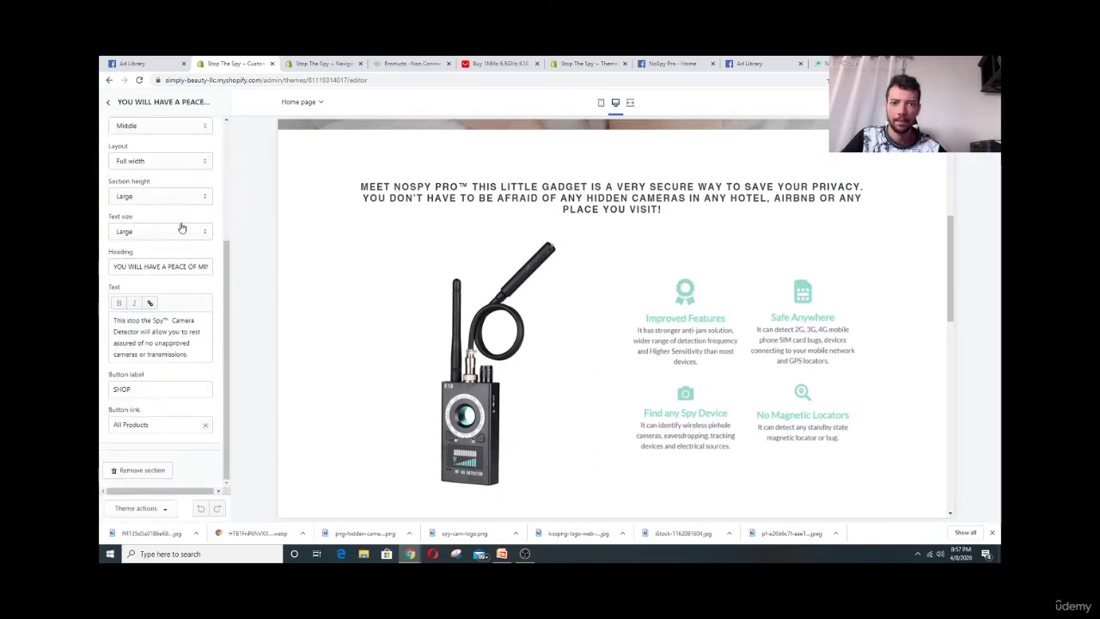
{"action": "scroll", "coordinate": [180, 227], "scroll_direction": "up", "scroll_amount": 5}
{"action": "left_click", "coordinate": [107, 103]}
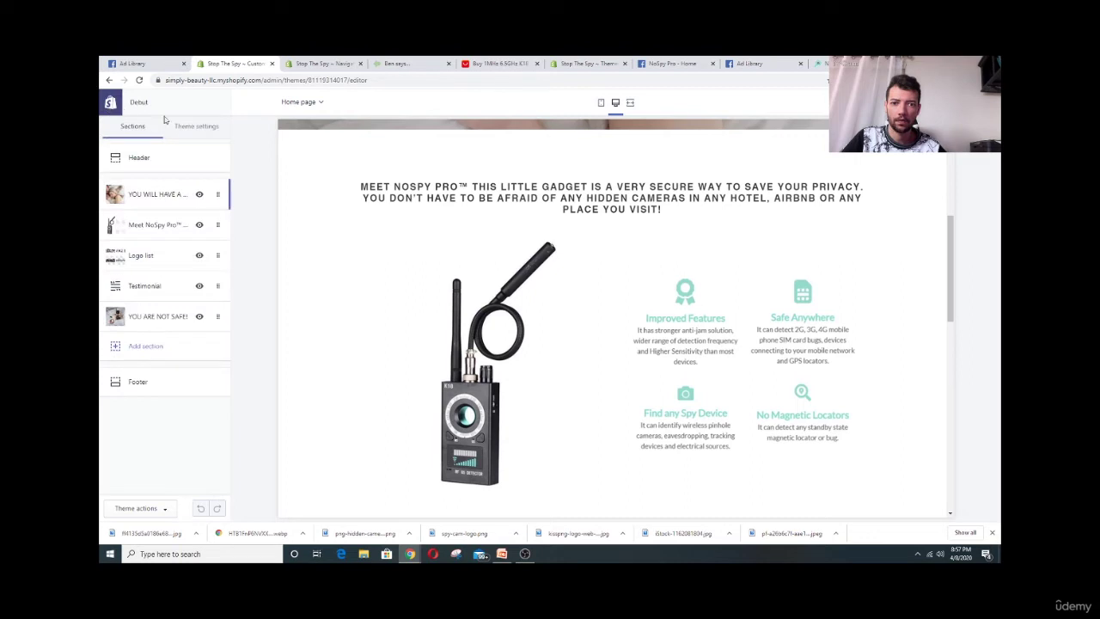
{"action": "left_click_drag", "start_coordinate": [498, 186], "coordinate": [708, 188]}
{"action": "left_click", "coordinate": [708, 188]}
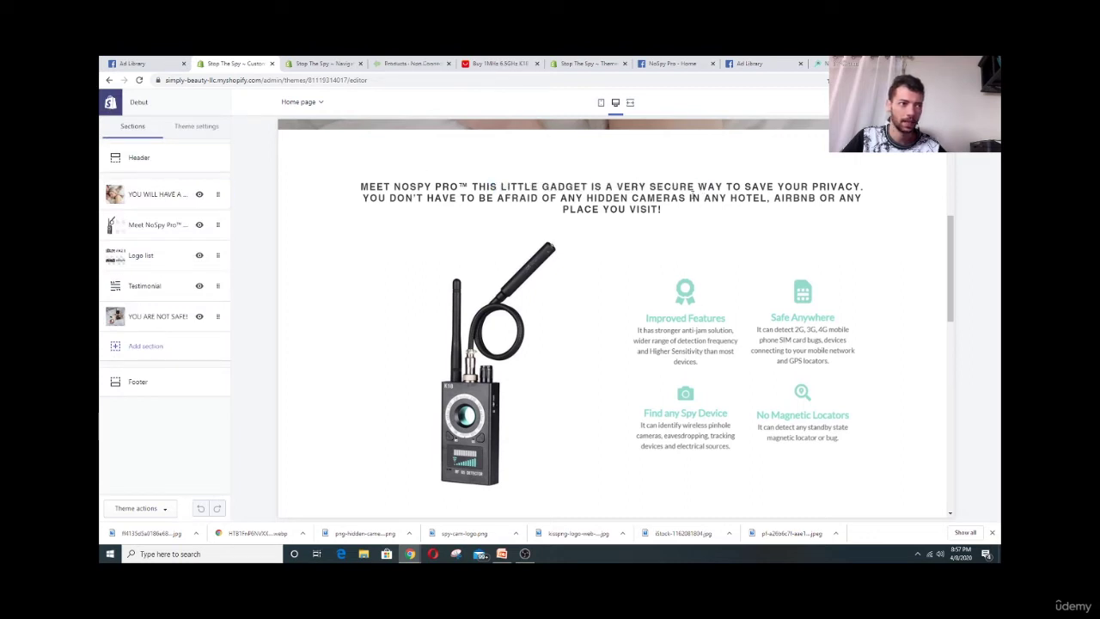
{"action": "scroll", "coordinate": [594, 256], "scroll_direction": "up", "scroll_amount": 1}
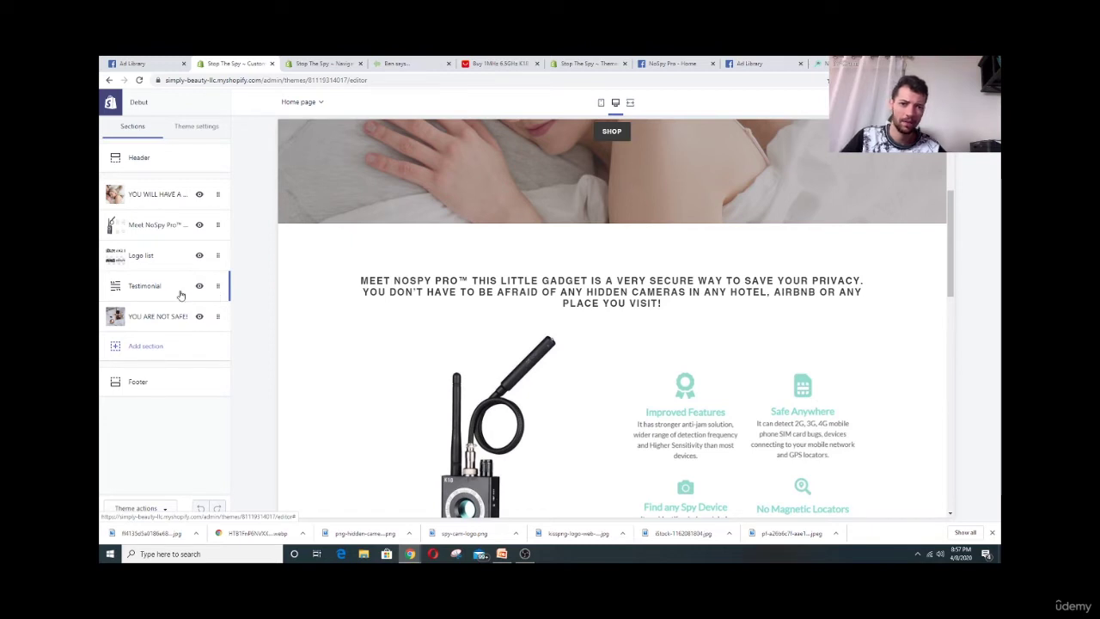
Open the theme's typography settings and bring up the font choices for headings and buttons
{"action": "left_click", "coordinate": [198, 126]}
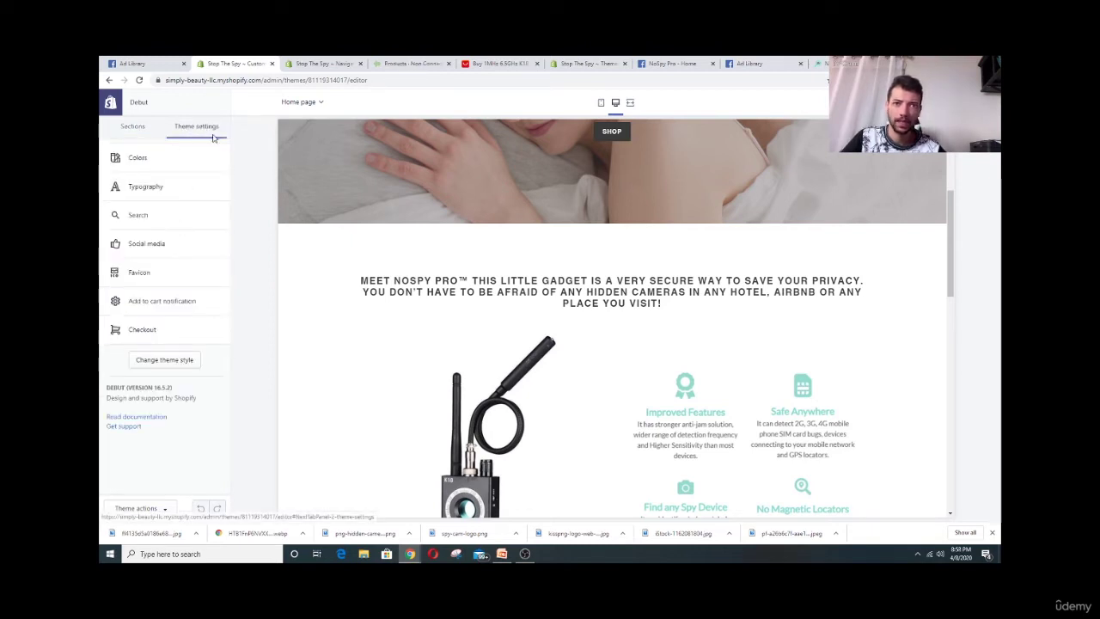
{"action": "left_click", "coordinate": [174, 187]}
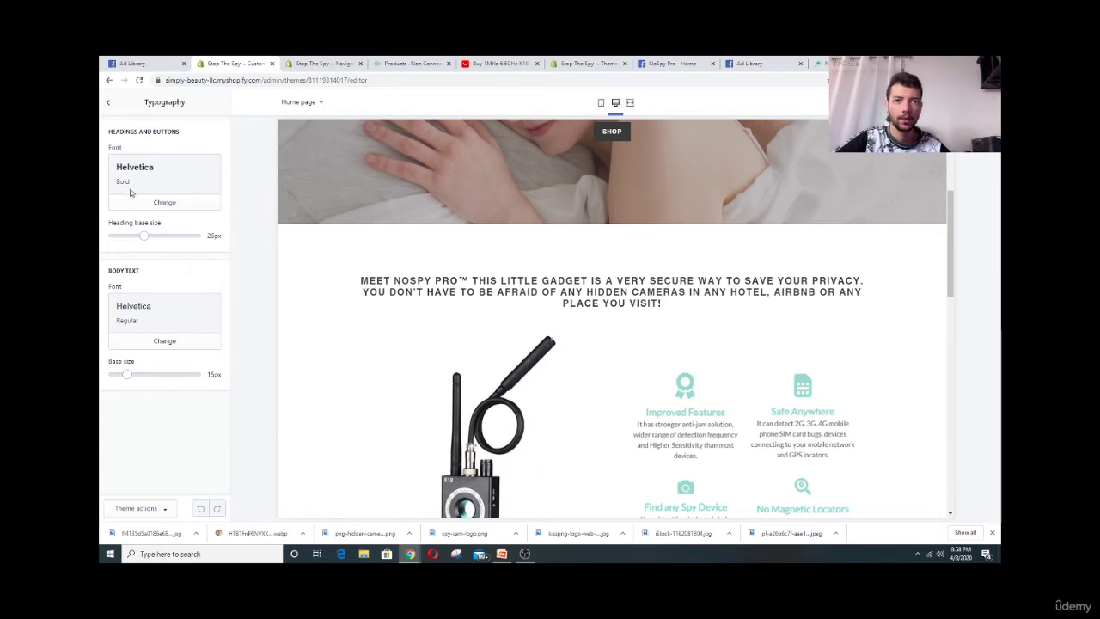
{"action": "left_click", "coordinate": [164, 204]}
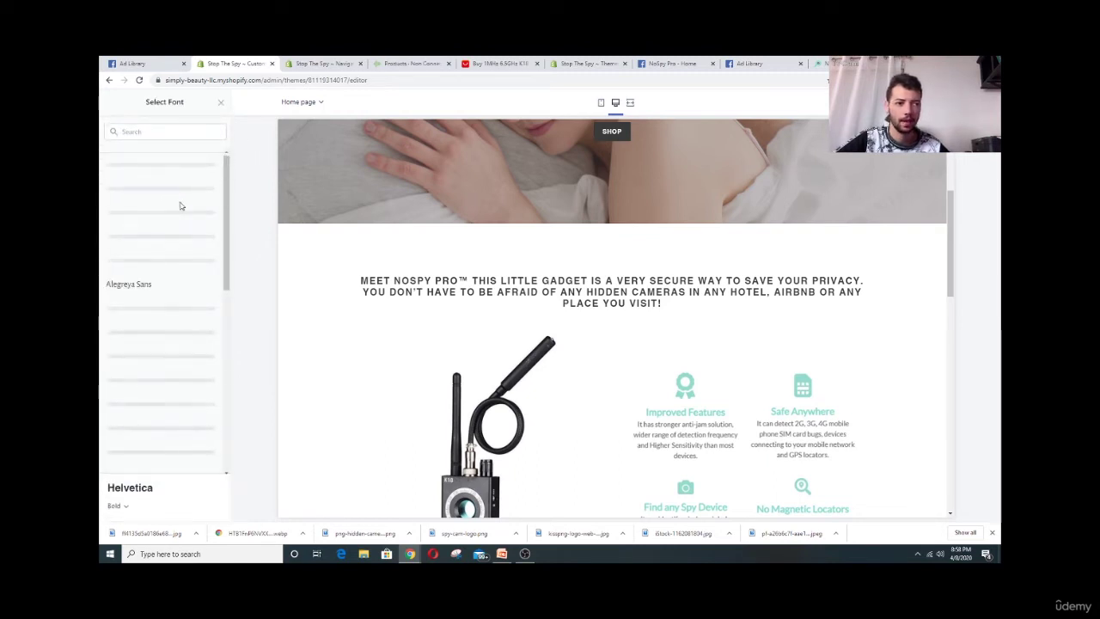
Browse the available heading fonts from Abel to Bernhard Modern and compare them with the headings in the home page preview
{"action": "scroll", "coordinate": [178, 216], "scroll_direction": "down", "scroll_amount": 3}
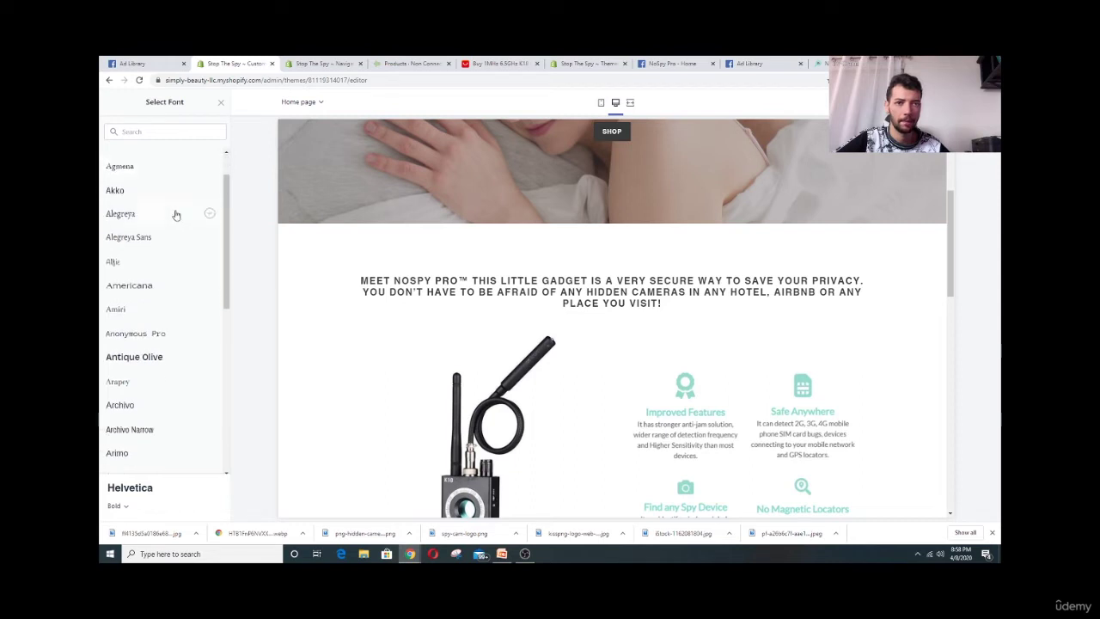
{"action": "scroll", "coordinate": [181, 219], "scroll_direction": "up", "scroll_amount": 3}
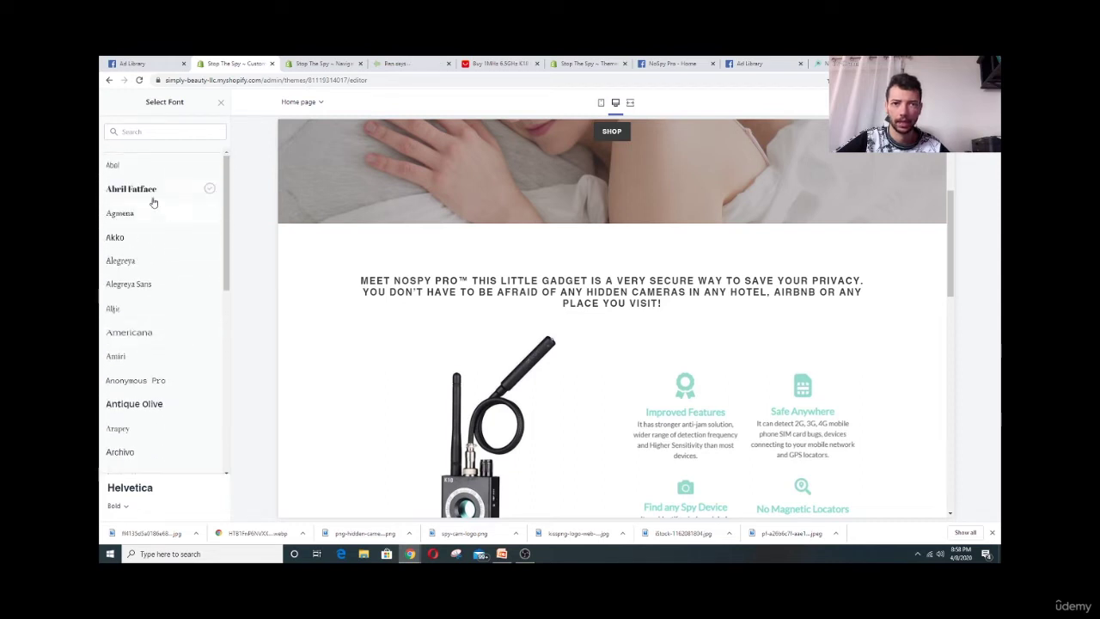
{"action": "scroll", "coordinate": [340, 302], "scroll_direction": "up", "scroll_amount": 2}
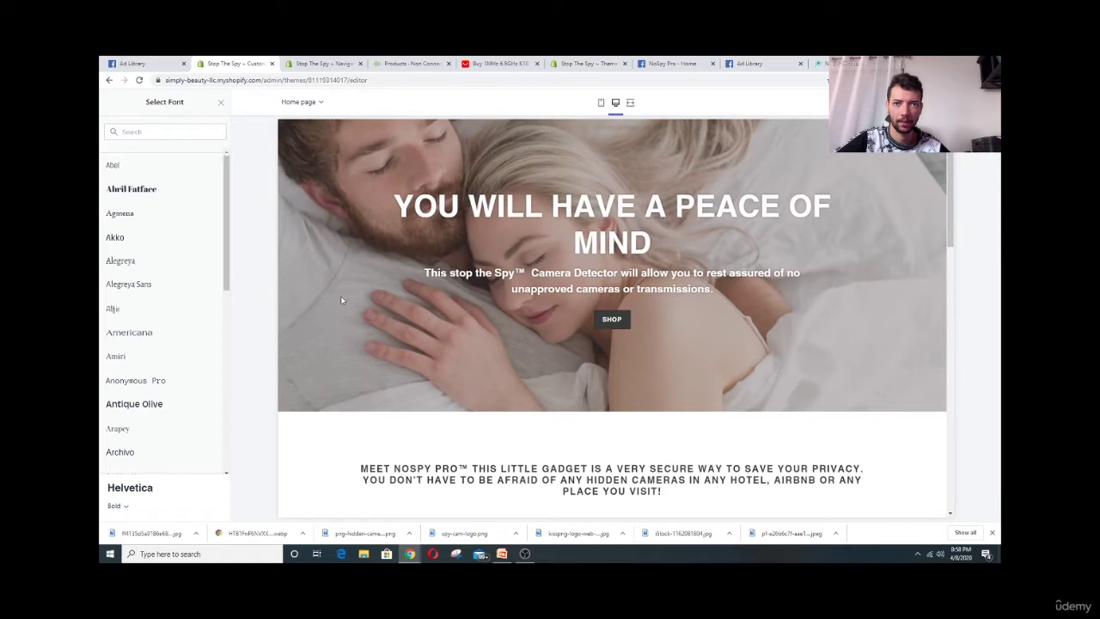
{"action": "scroll", "coordinate": [340, 295], "scroll_direction": "down", "scroll_amount": 1}
{"action": "scroll", "coordinate": [176, 237], "scroll_direction": "down", "scroll_amount": 2}
{"action": "scroll", "coordinate": [170, 234], "scroll_direction": "down", "scroll_amount": 3}
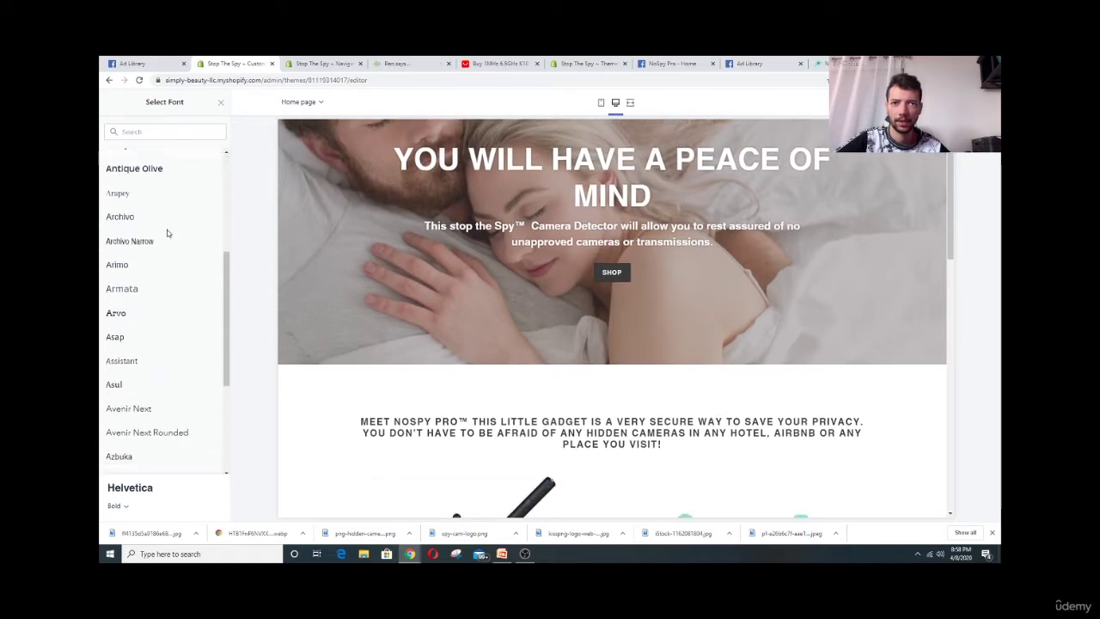
{"action": "scroll", "coordinate": [167, 234], "scroll_direction": "down", "scroll_amount": 1}
{"action": "scroll", "coordinate": [167, 233], "scroll_direction": "down", "scroll_amount": 1}
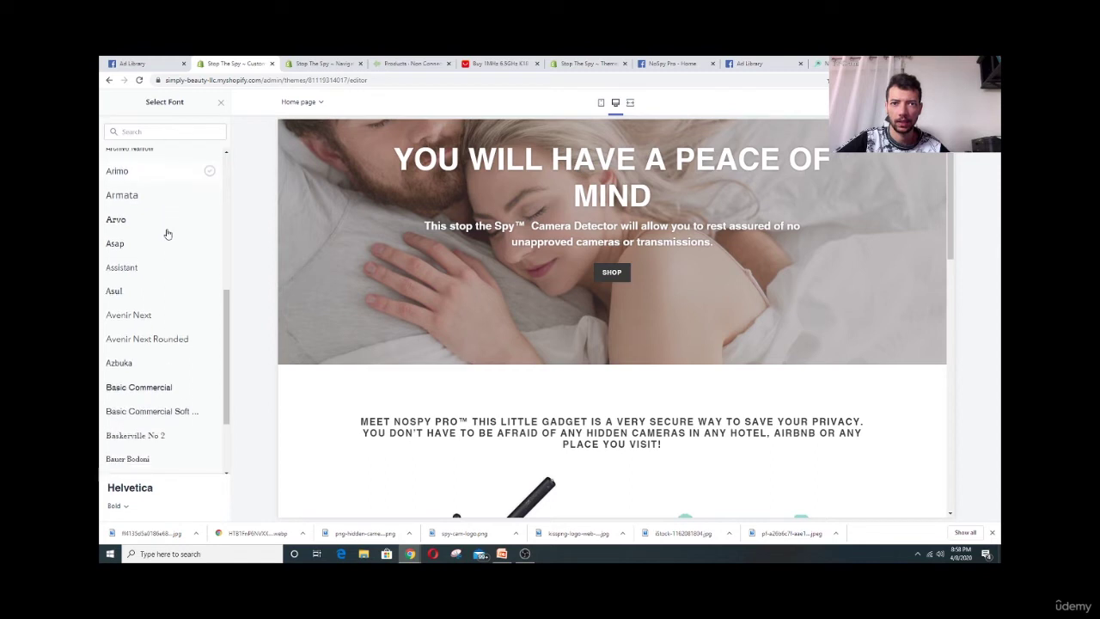
{"action": "scroll", "coordinate": [167, 234], "scroll_direction": "down", "scroll_amount": 2}
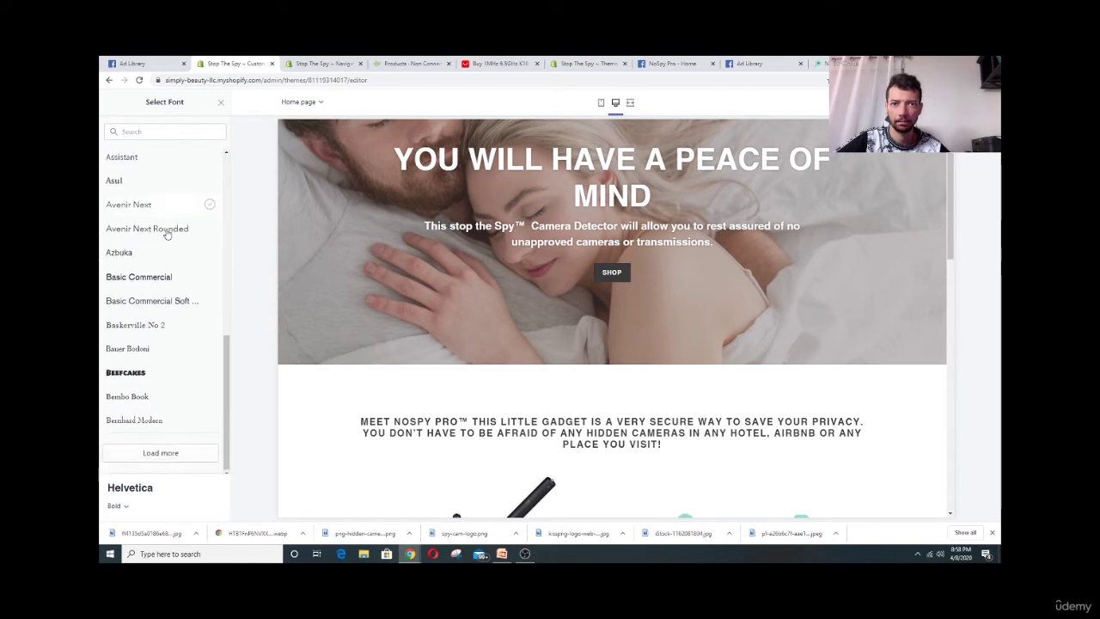
{"action": "scroll", "coordinate": [187, 387], "scroll_direction": "up", "scroll_amount": 5}
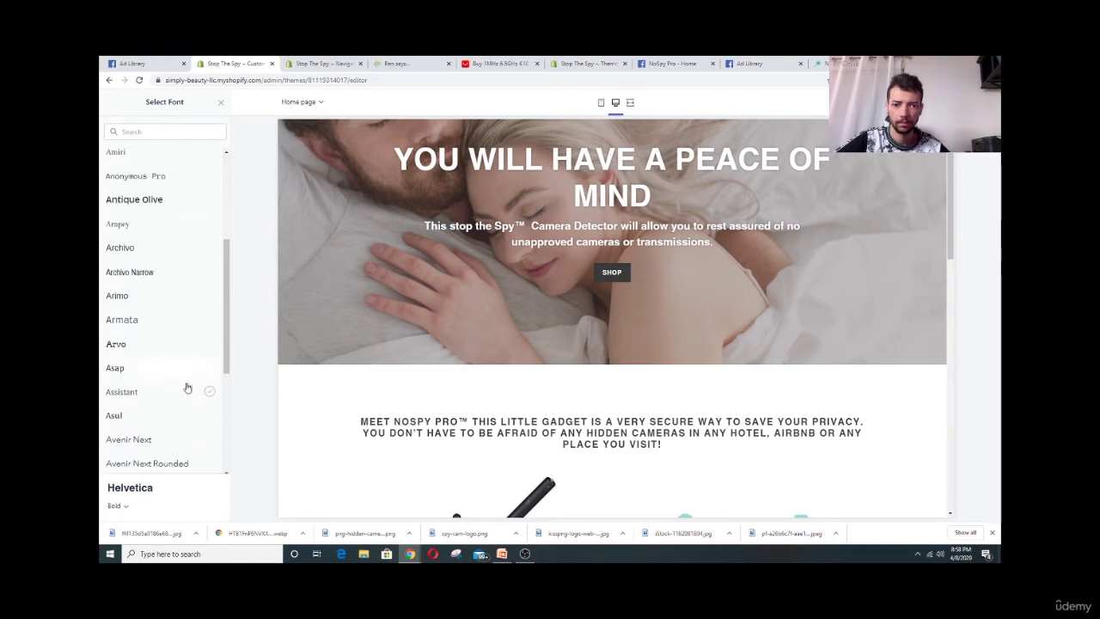
{"action": "scroll", "coordinate": [172, 417], "scroll_direction": "up", "scroll_amount": 4}
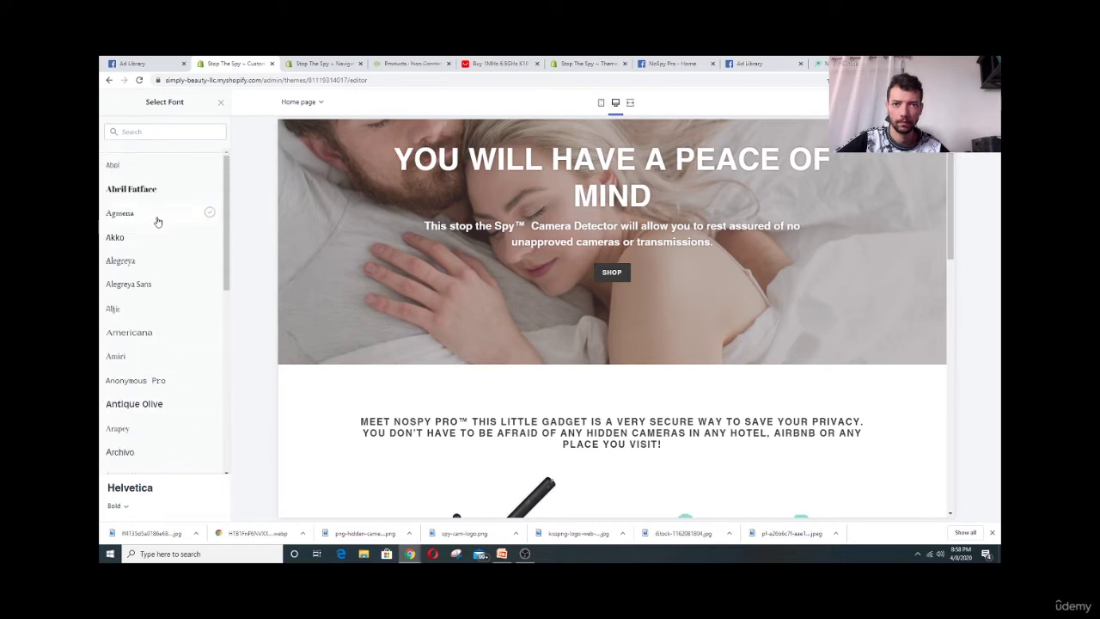
{"action": "scroll", "coordinate": [153, 213], "scroll_direction": "down", "scroll_amount": 1}
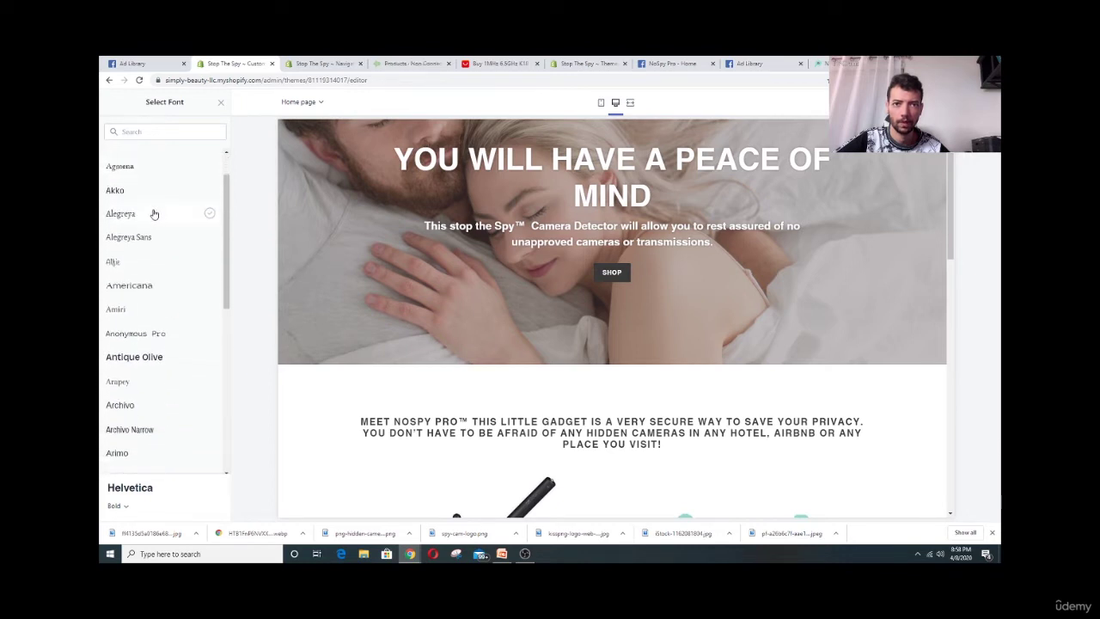
{"action": "scroll", "coordinate": [153, 216], "scroll_direction": "down", "scroll_amount": 3}
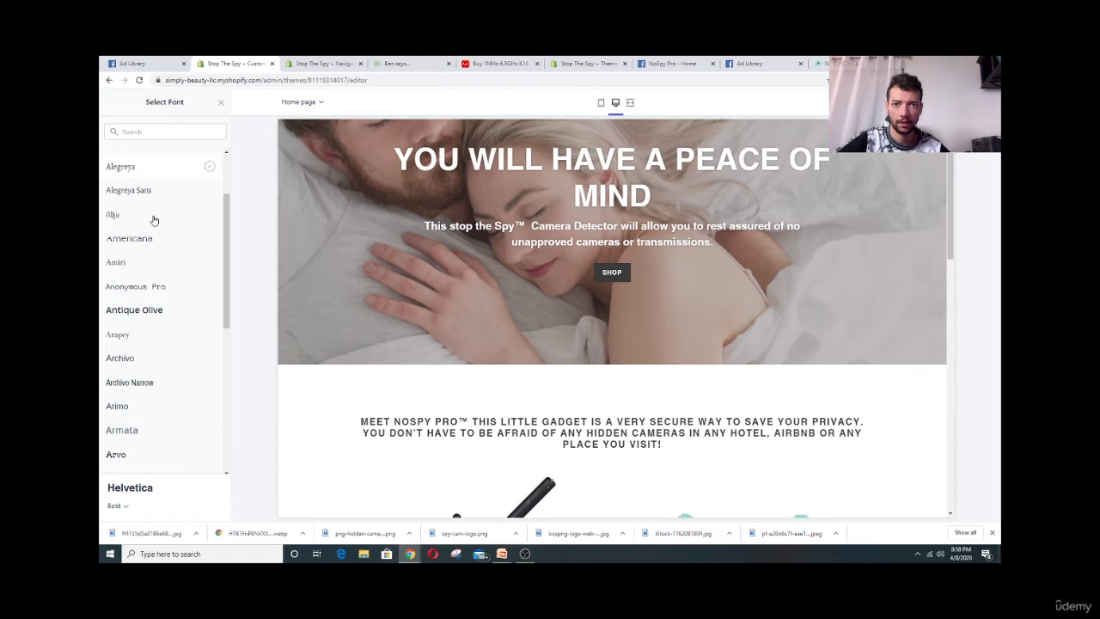
{"action": "scroll", "coordinate": [158, 232], "scroll_direction": "down", "scroll_amount": 1}
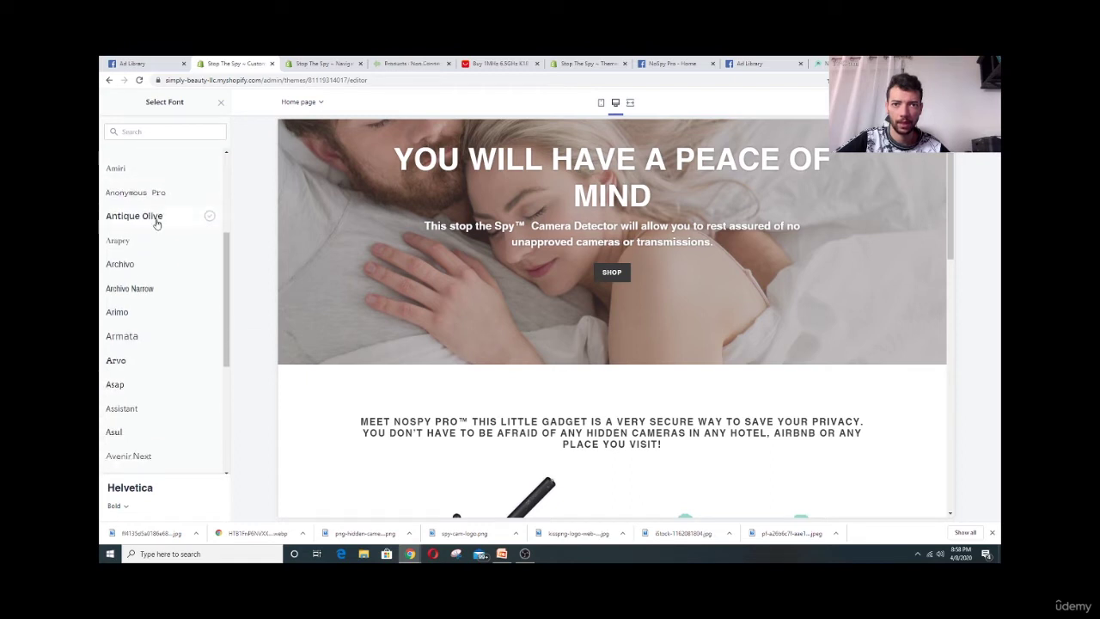
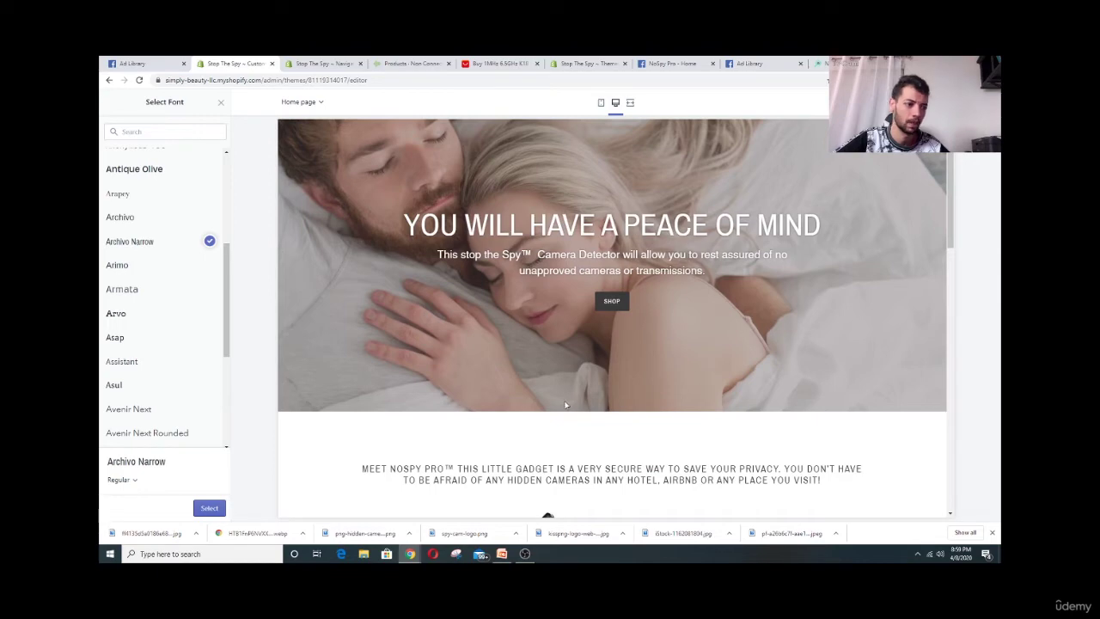
Review the Archivo Narrow headings in the preview, and try Arimo and Armata as the heading font
{"action": "scroll", "coordinate": [562, 401], "scroll_direction": "down", "scroll_amount": 2}
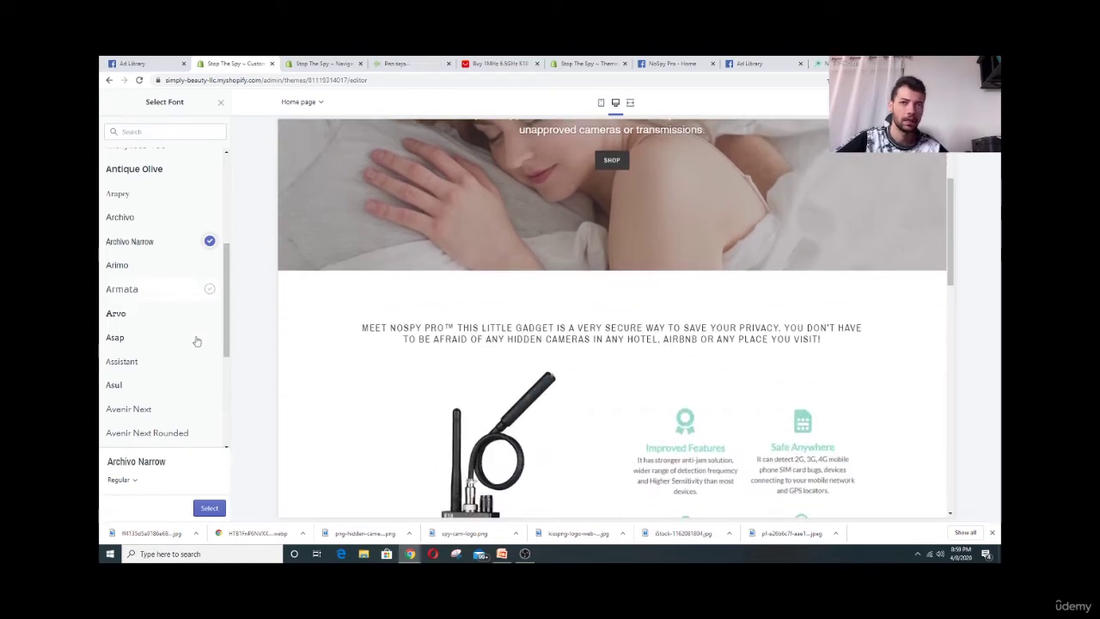
{"action": "scroll", "coordinate": [169, 327], "scroll_direction": "down", "scroll_amount": 2}
{"action": "scroll", "coordinate": [167, 310], "scroll_direction": "up", "scroll_amount": 2}
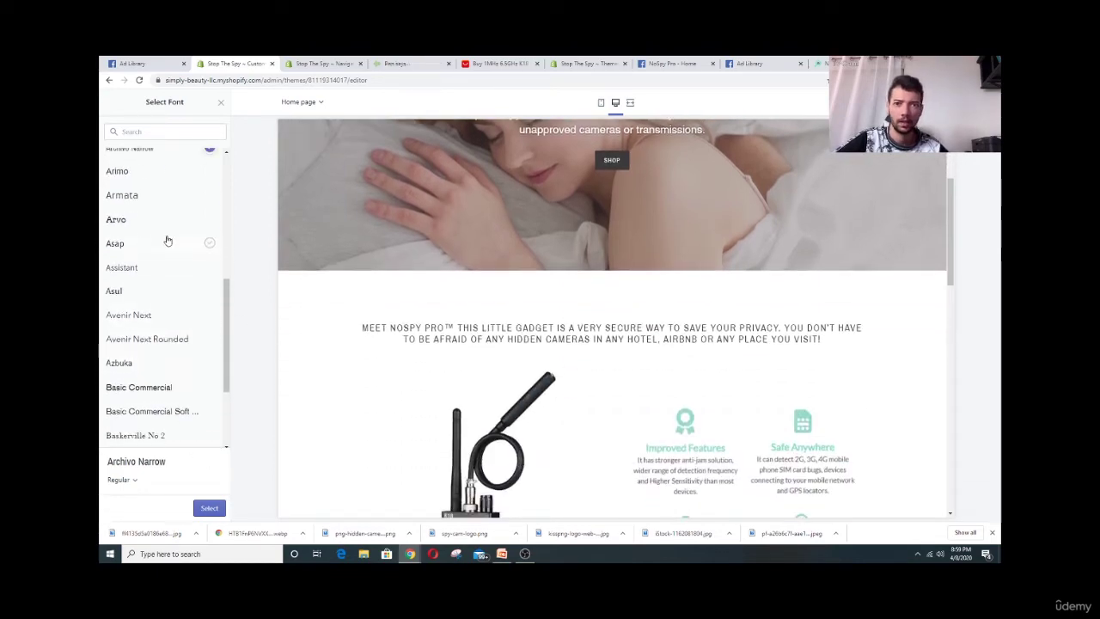
{"action": "left_click", "coordinate": [165, 220]}
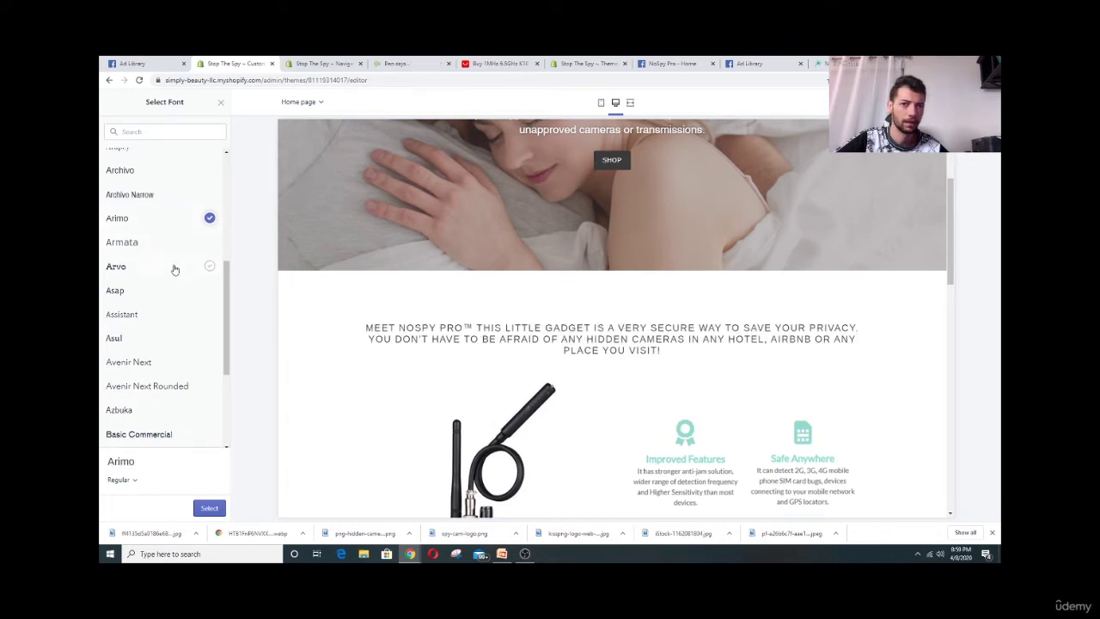
{"action": "left_click", "coordinate": [161, 249]}
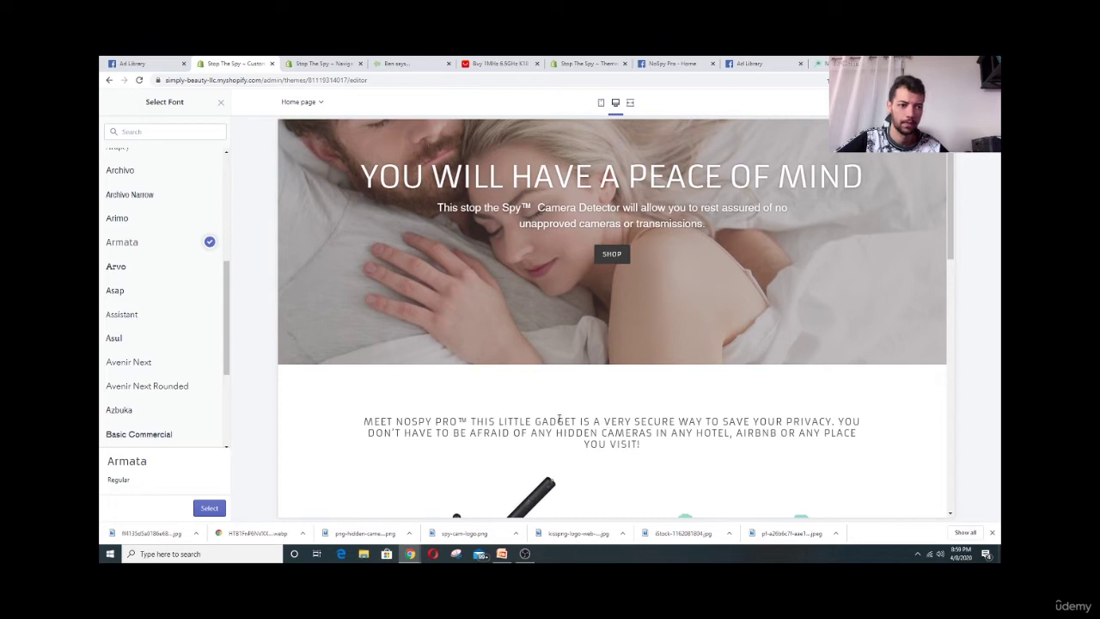
Choose Assistant Regular for headings and buttons, review it across the home page down to the footer, and apply it
{"action": "scroll", "coordinate": [160, 275], "scroll_direction": "down", "scroll_amount": 2}
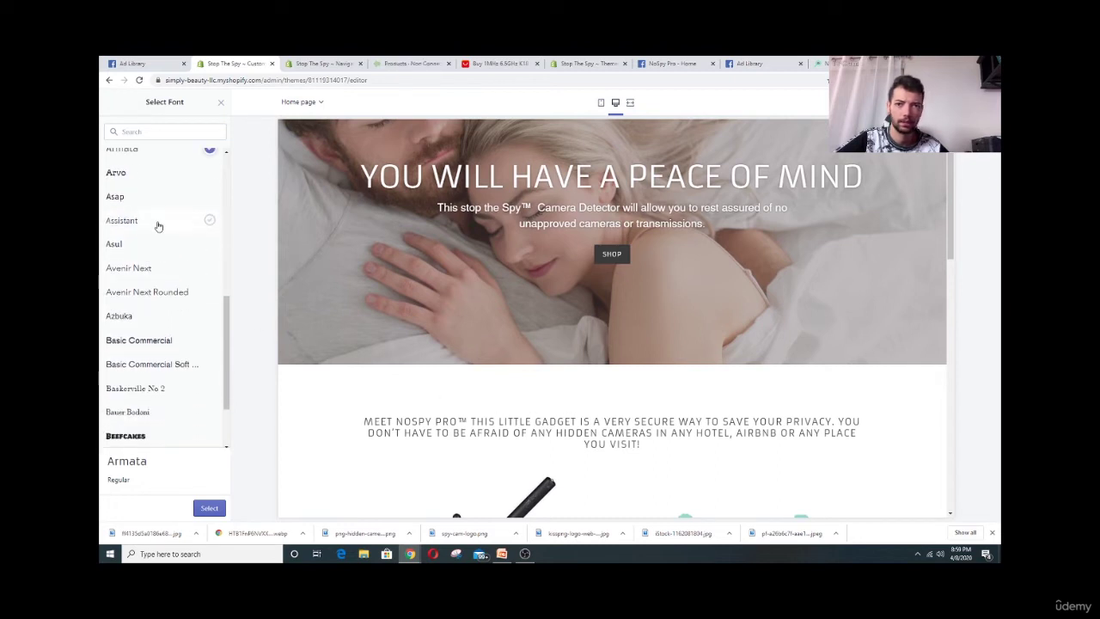
{"action": "left_click", "coordinate": [157, 223]}
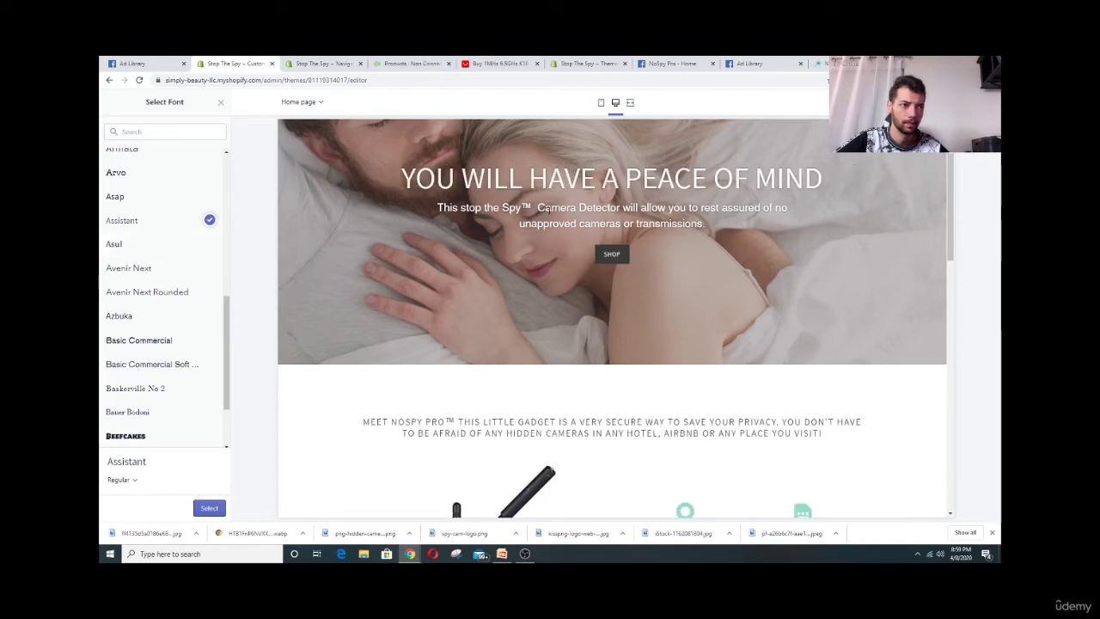
{"action": "scroll", "coordinate": [582, 403], "scroll_direction": "up", "scroll_amount": 2}
{"action": "scroll", "coordinate": [568, 414], "scroll_direction": "down", "scroll_amount": 3}
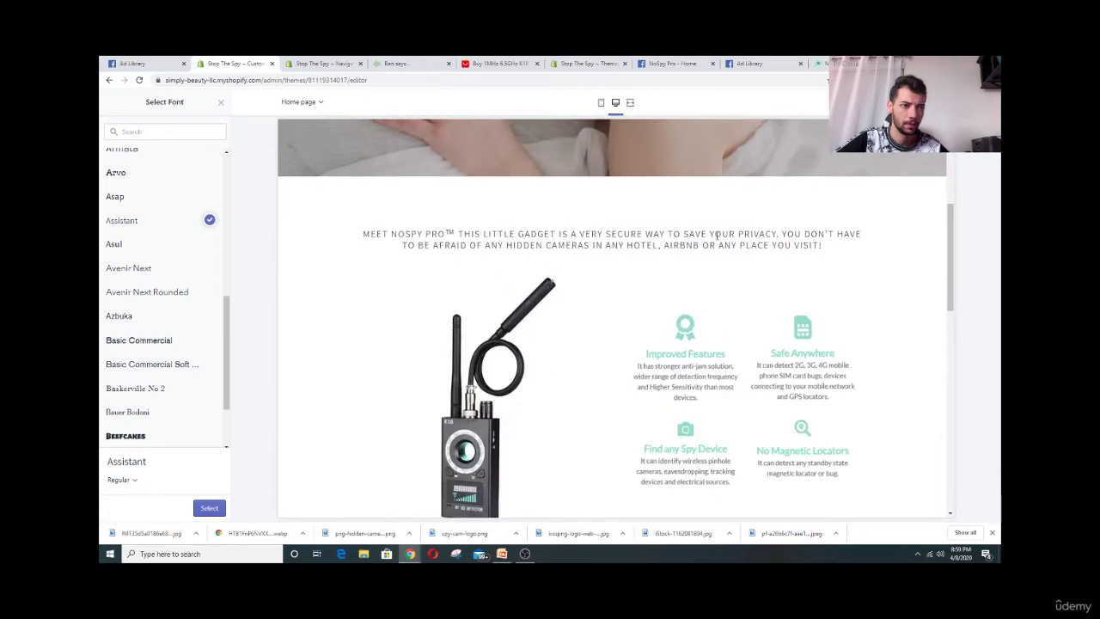
{"action": "scroll", "coordinate": [671, 256], "scroll_direction": "down", "scroll_amount": 5}
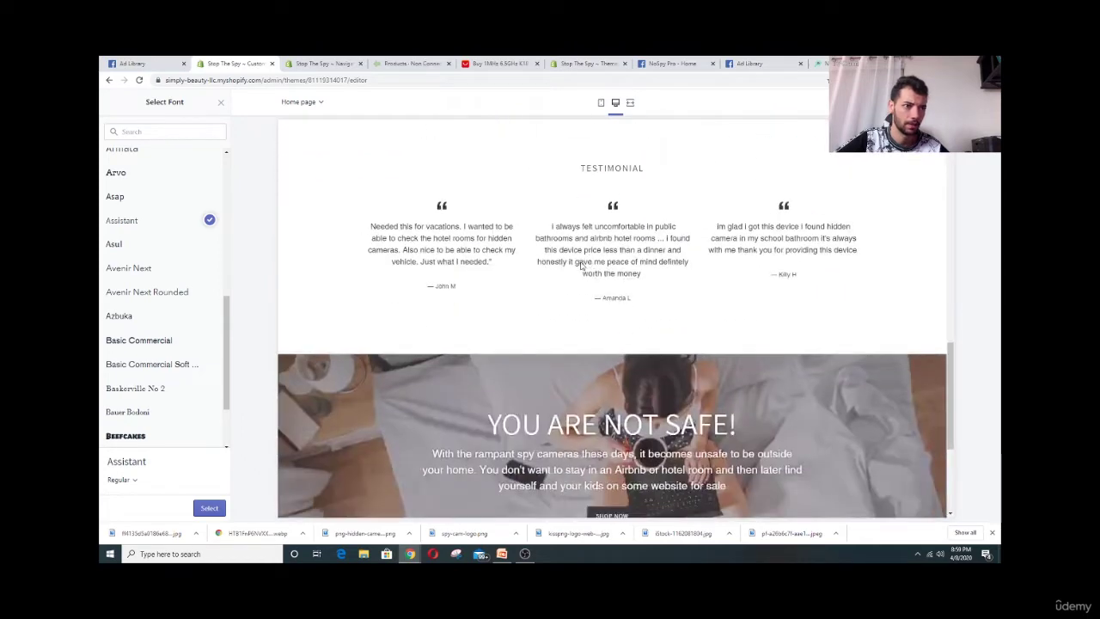
{"action": "scroll", "coordinate": [577, 268], "scroll_direction": "down", "scroll_amount": 3}
{"action": "scroll", "coordinate": [582, 272], "scroll_direction": "up", "scroll_amount": 7}
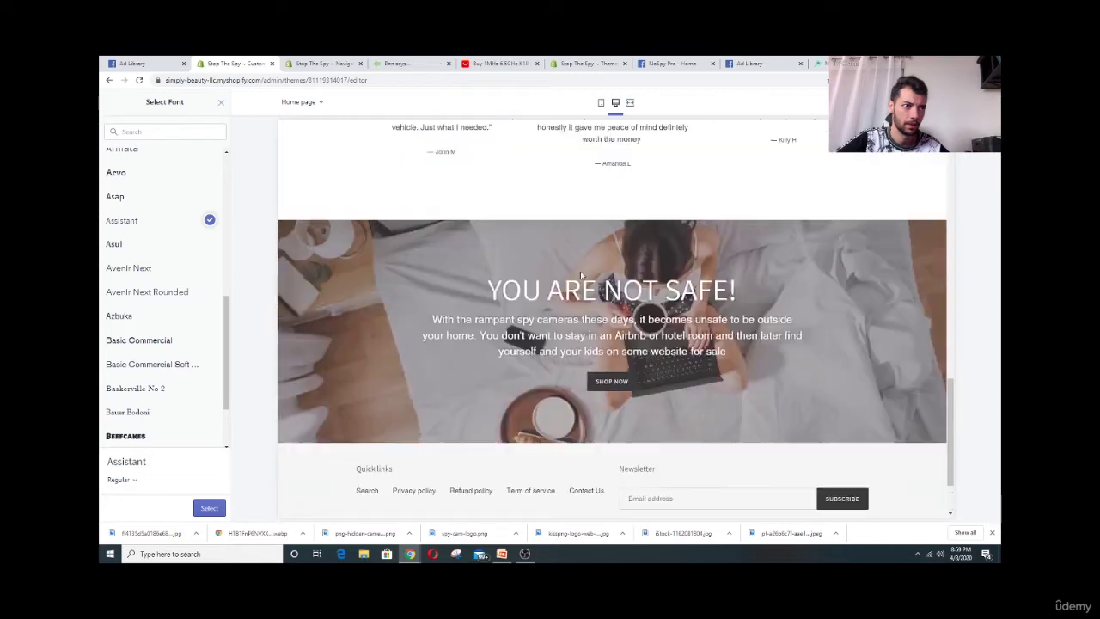
{"action": "scroll", "coordinate": [582, 274], "scroll_direction": "up", "scroll_amount": 3}
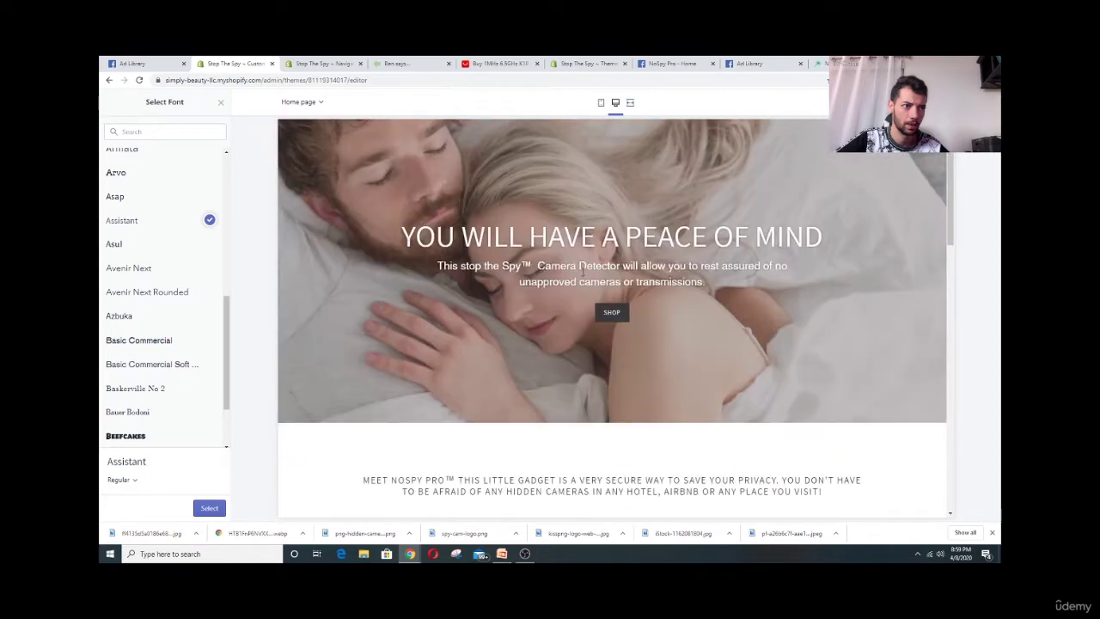
{"action": "left_click", "coordinate": [211, 508]}
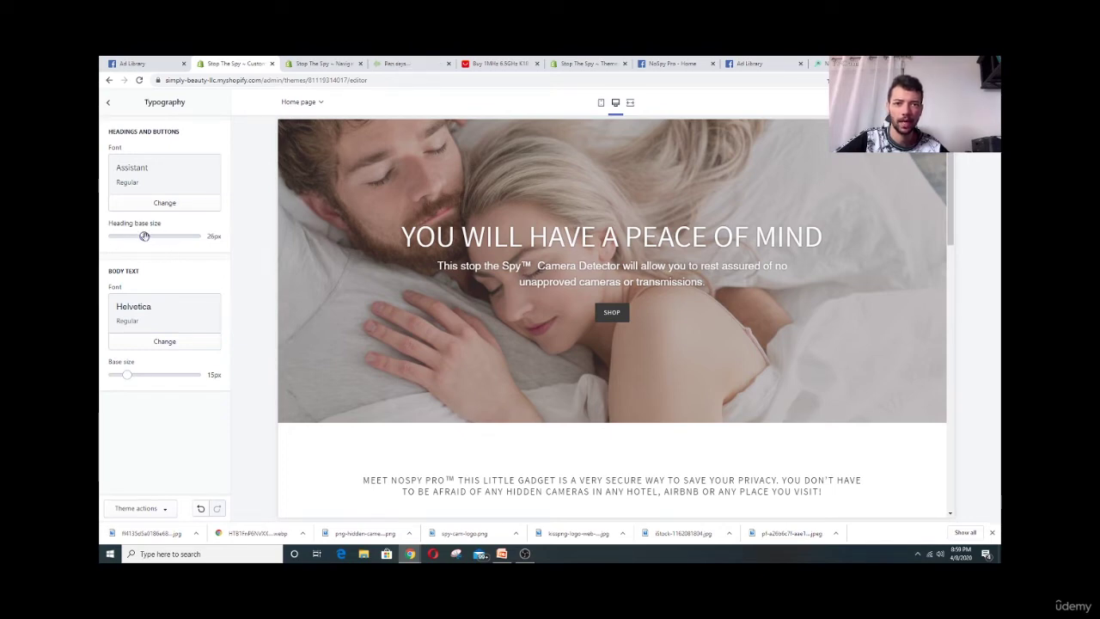
Compare heading base sizes of 23, 32 and 24 px in the home page preview and set the size to 25 px
{"action": "left_click_drag", "start_coordinate": [143, 236], "coordinate": [128, 236]}
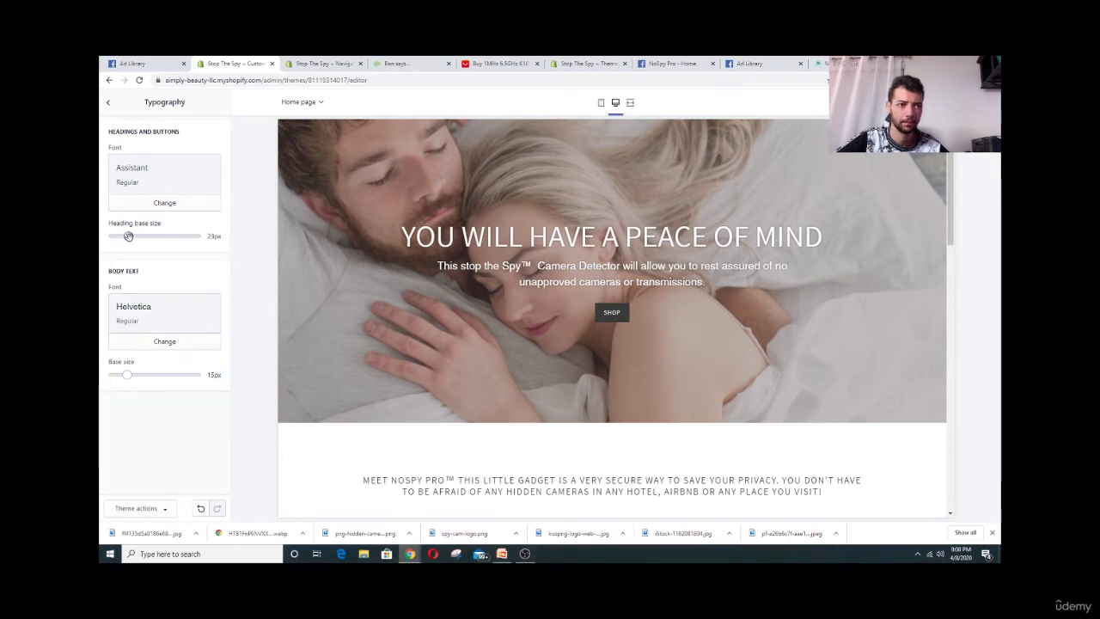
{"action": "left_click_drag", "start_coordinate": [128, 236], "coordinate": [174, 236]}
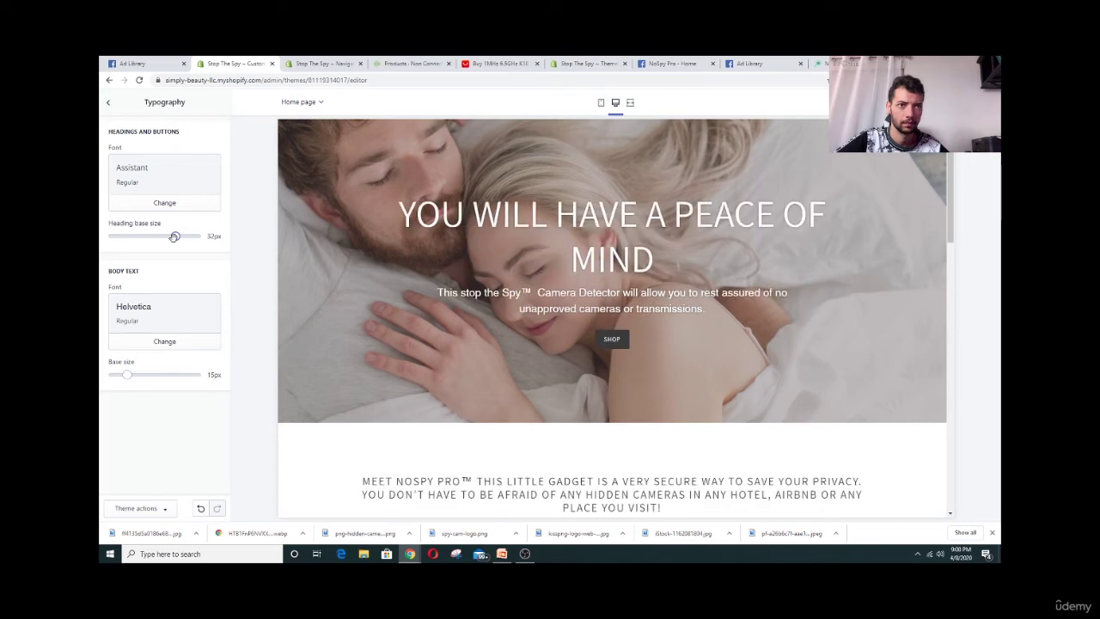
{"action": "left_click_drag", "start_coordinate": [174, 237], "coordinate": [134, 238]}
{"action": "scroll", "coordinate": [344, 365], "scroll_direction": "down", "scroll_amount": 1}
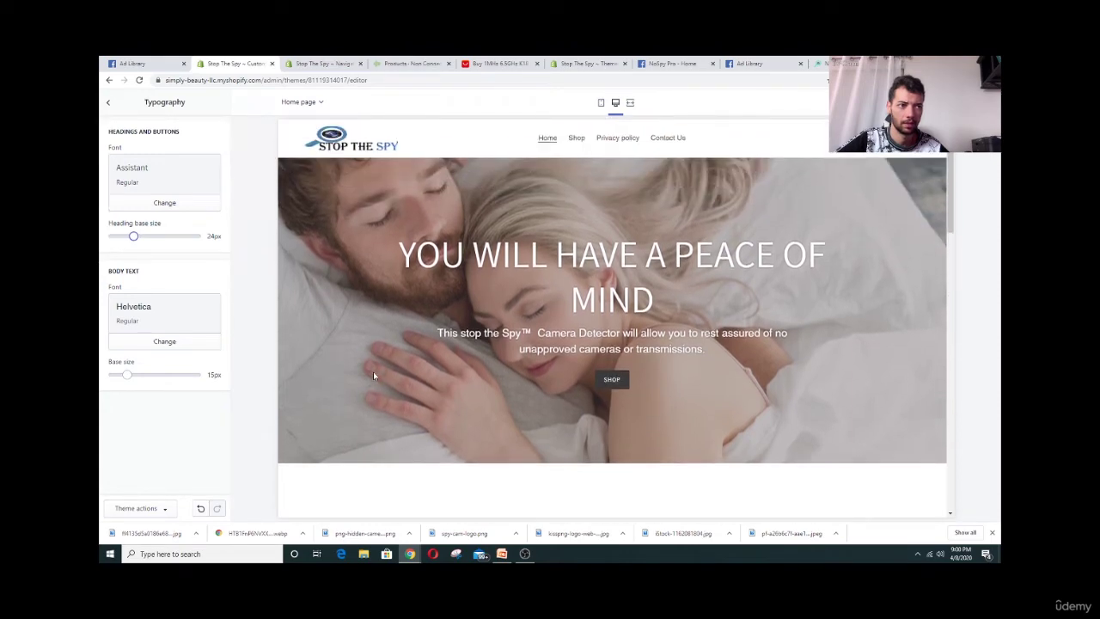
{"action": "scroll", "coordinate": [370, 373], "scroll_direction": "up", "scroll_amount": 1}
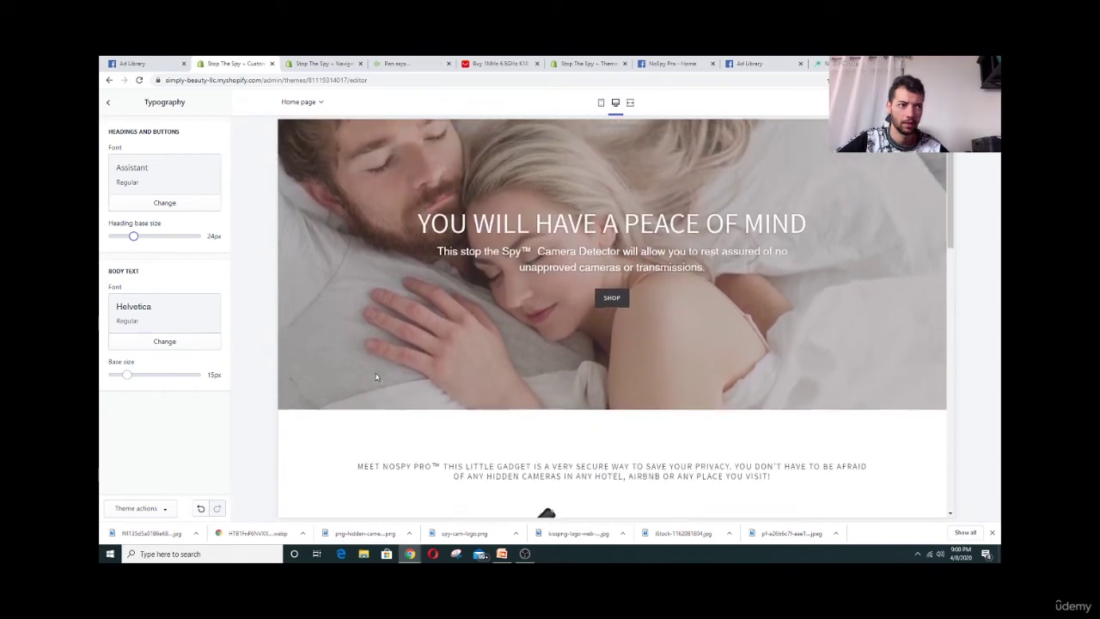
{"action": "scroll", "coordinate": [365, 372], "scroll_direction": "down", "scroll_amount": 2}
{"action": "scroll", "coordinate": [359, 369], "scroll_direction": "up", "scroll_amount": 2}
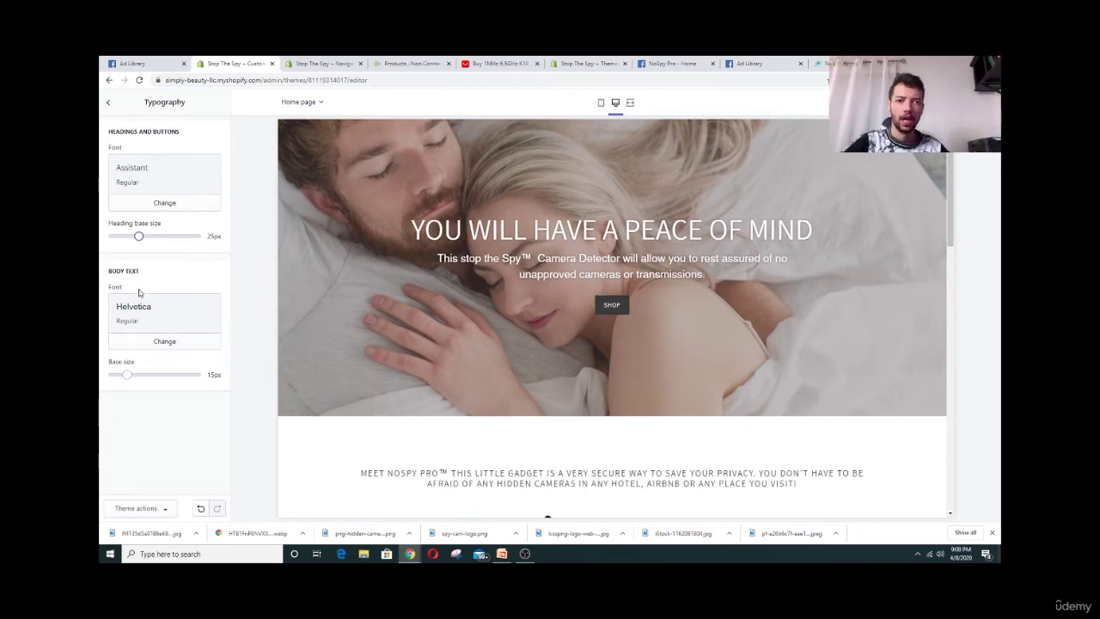
Compare Agmena, Akko and Alegreya as the body text font using the testimonials in the home page preview
{"action": "left_click", "coordinate": [165, 342]}
{"action": "scroll", "coordinate": [505, 438], "scroll_direction": "down", "scroll_amount": 8}
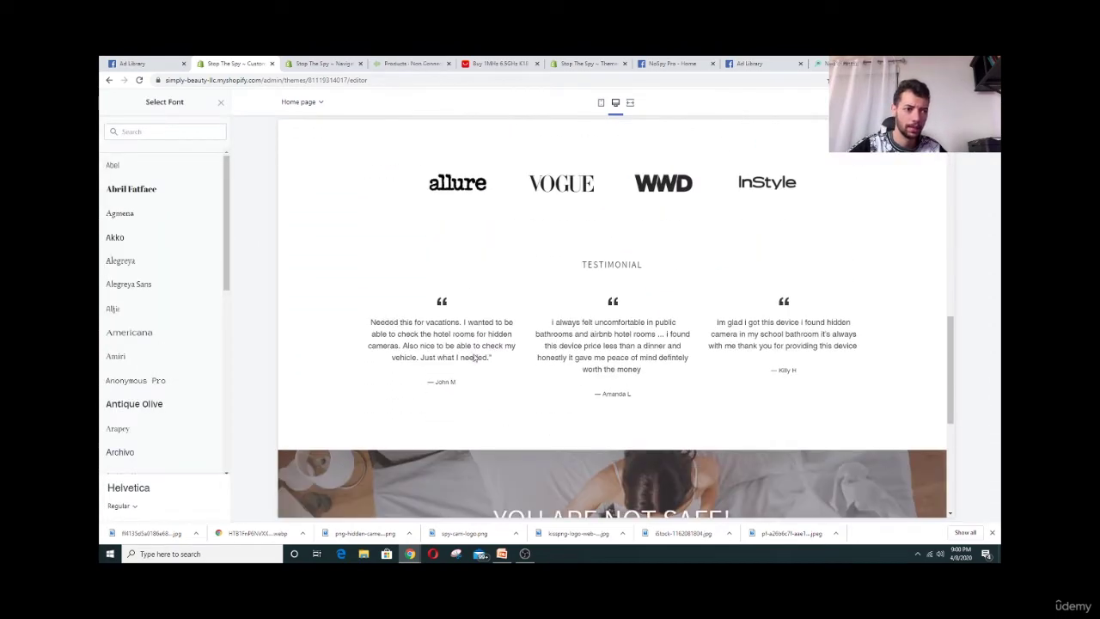
{"action": "left_click", "coordinate": [159, 215]}
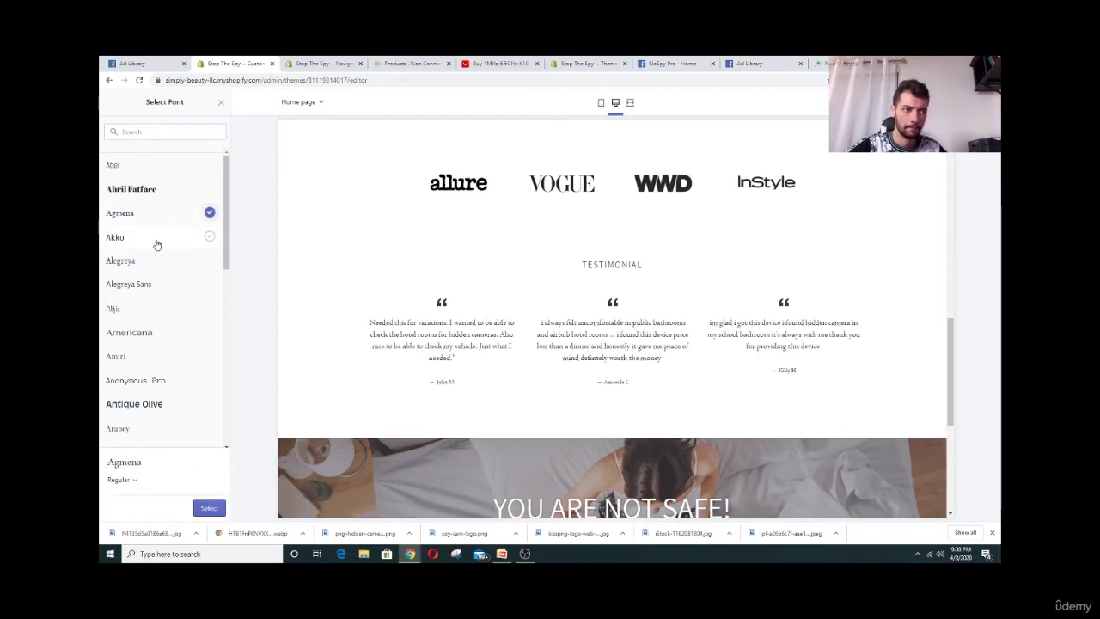
{"action": "left_click", "coordinate": [152, 242]}
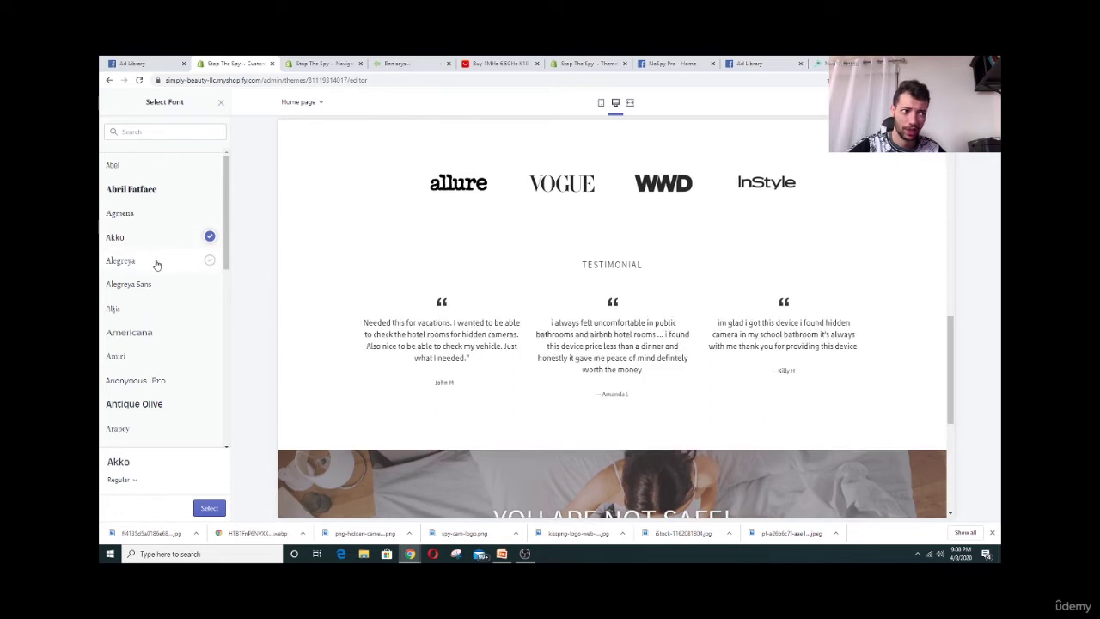
{"action": "left_click", "coordinate": [156, 262]}
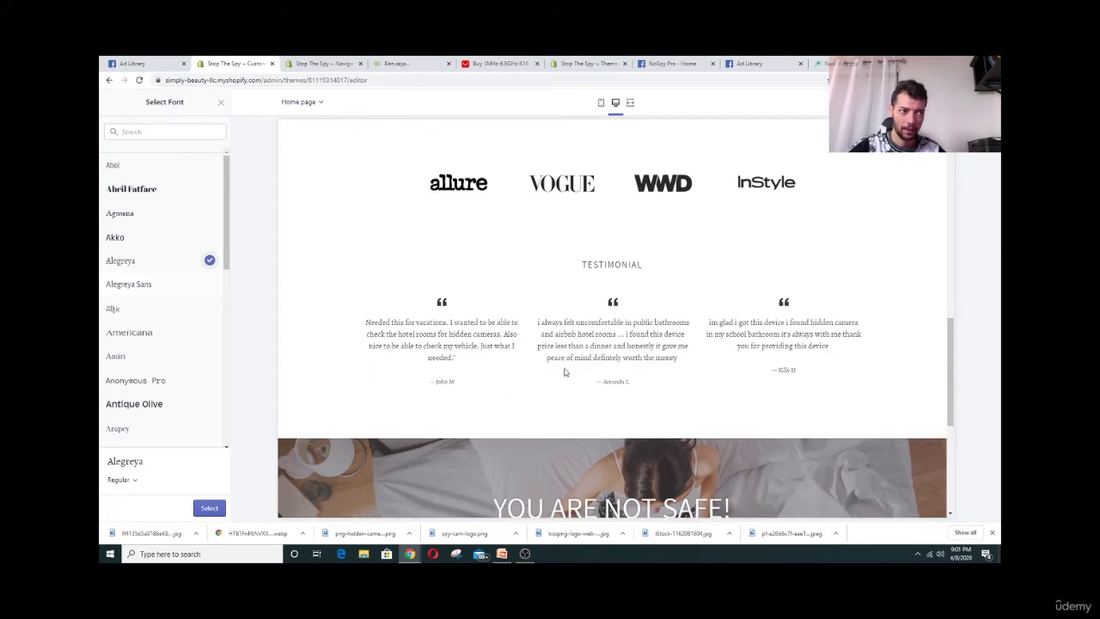
Review the Alegreya Regular body text across the home page, from the banner to the footer, and apply the font
{"action": "scroll", "coordinate": [576, 411], "scroll_direction": "up", "scroll_amount": 6}
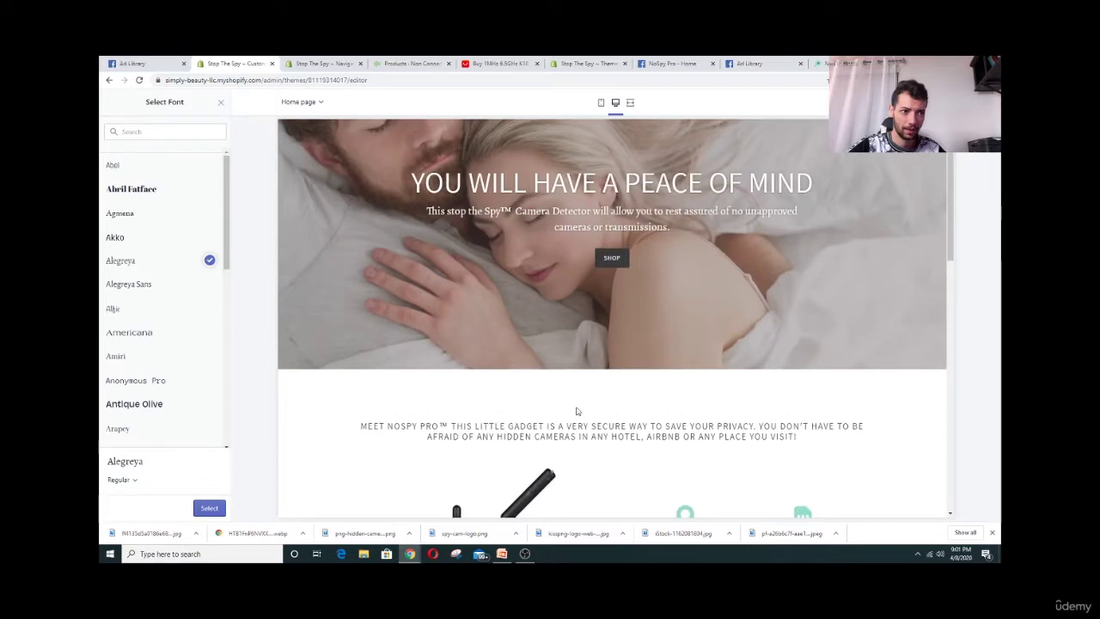
{"action": "scroll", "coordinate": [561, 415], "scroll_direction": "down", "scroll_amount": 8}
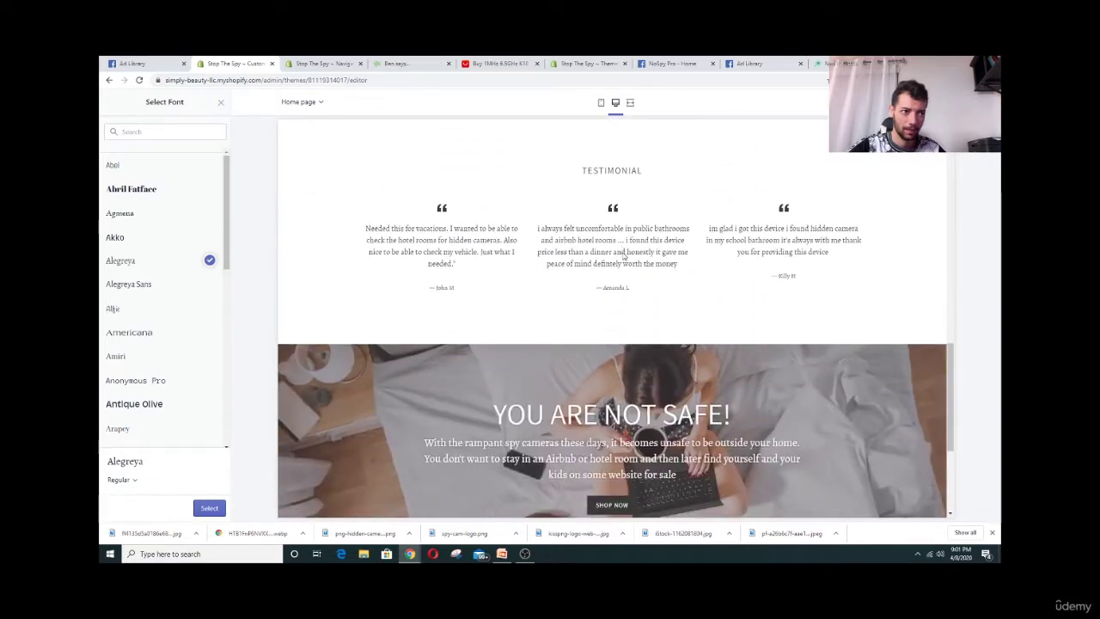
{"action": "scroll", "coordinate": [634, 295], "scroll_direction": "down", "scroll_amount": 3}
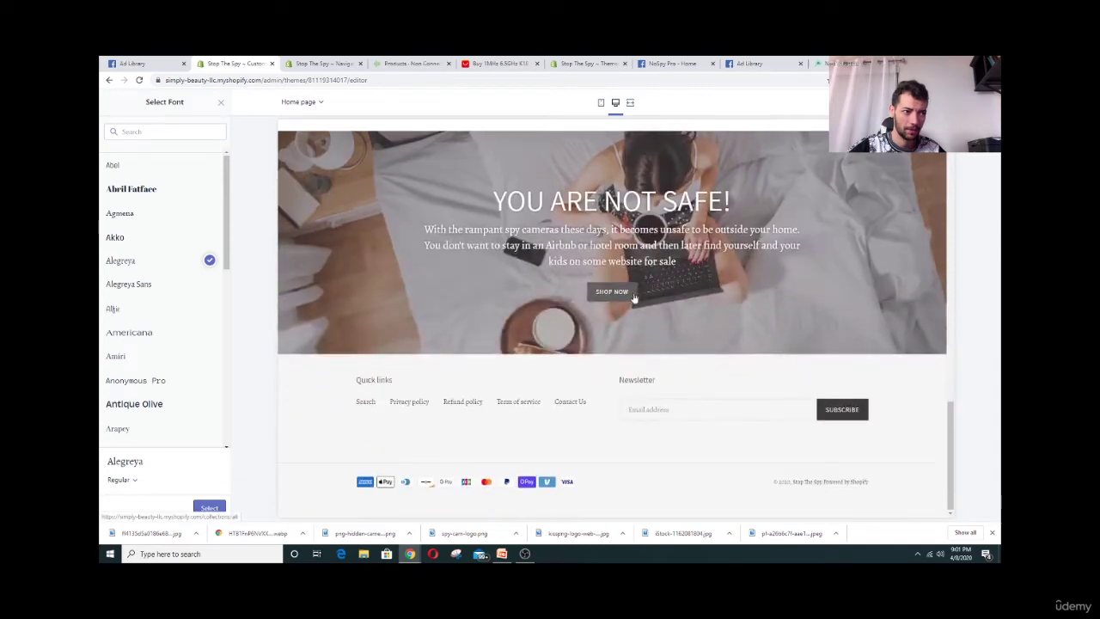
{"action": "scroll", "coordinate": [634, 295], "scroll_direction": "up", "scroll_amount": 3}
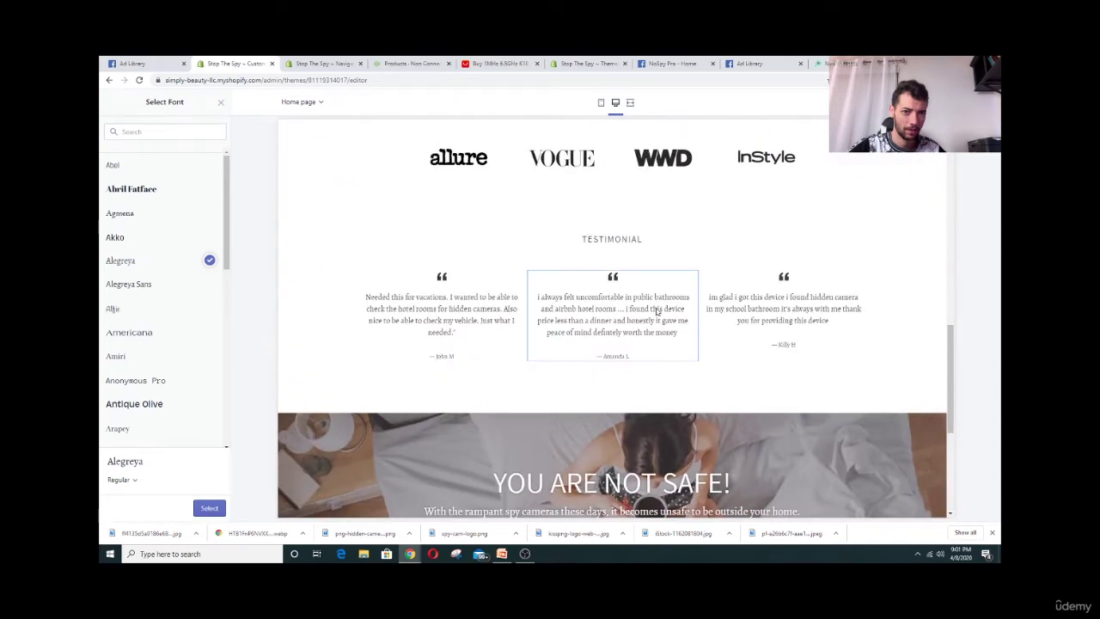
{"action": "scroll", "coordinate": [658, 315], "scroll_direction": "up", "scroll_amount": 2}
{"action": "scroll", "coordinate": [722, 357], "scroll_direction": "down", "scroll_amount": 2}
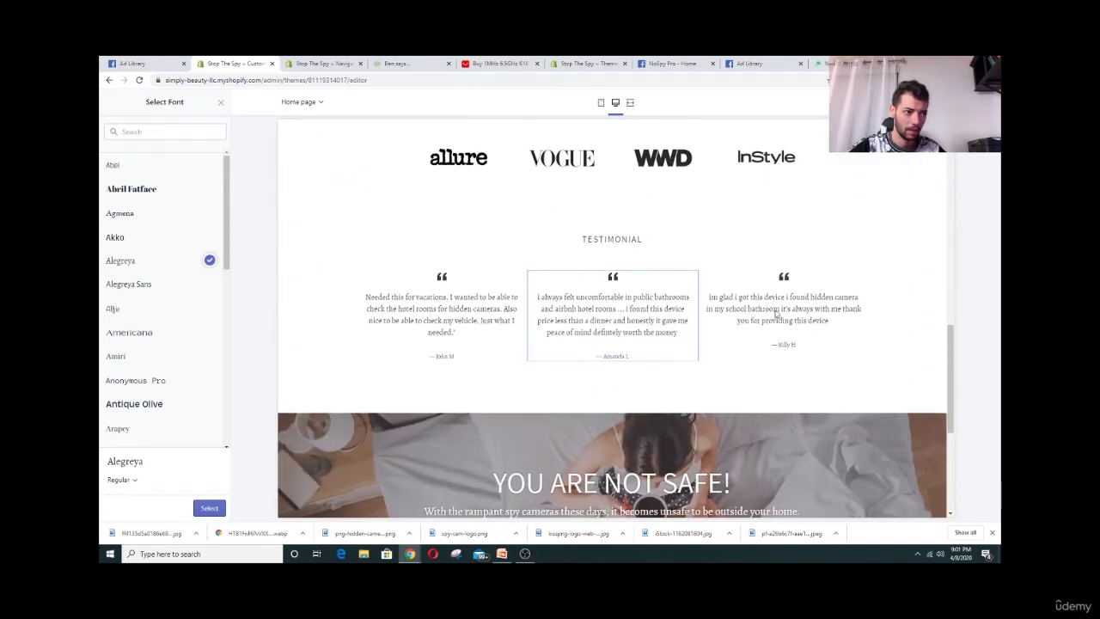
{"action": "scroll", "coordinate": [599, 345], "scroll_direction": "up", "scroll_amount": 4}
{"action": "scroll", "coordinate": [602, 346], "scroll_direction": "up", "scroll_amount": 5}
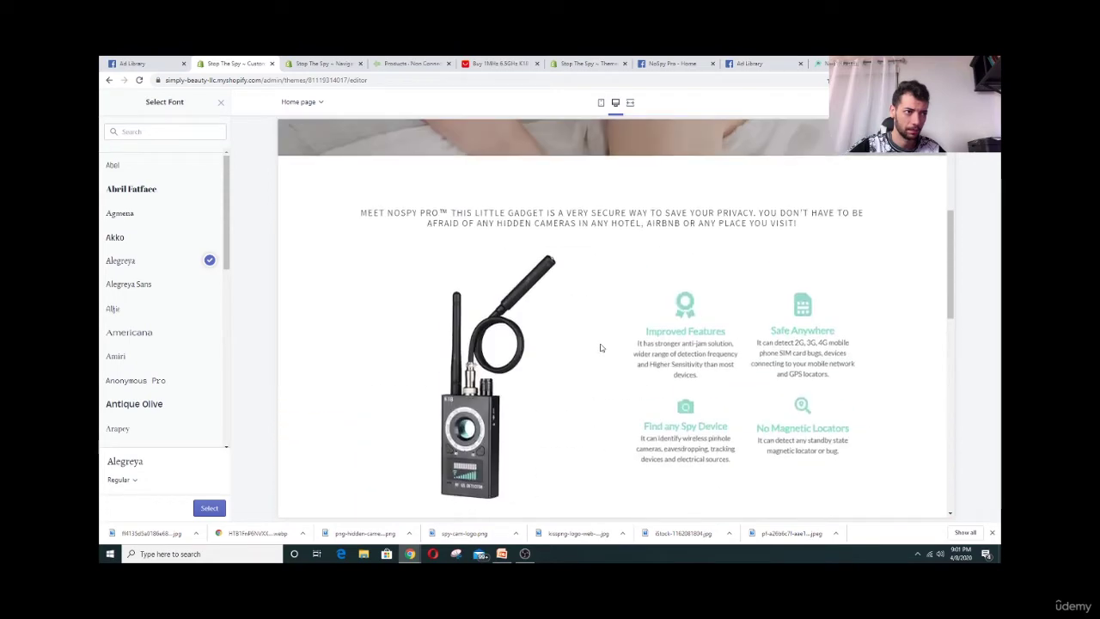
{"action": "scroll", "coordinate": [606, 341], "scroll_direction": "down", "scroll_amount": 6}
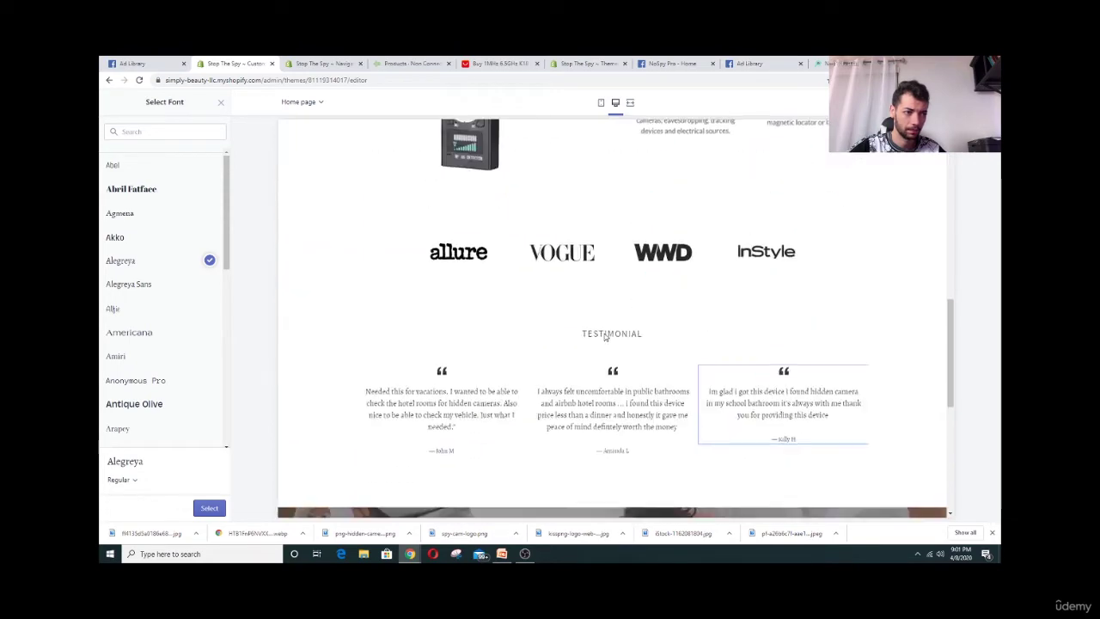
{"action": "left_click", "coordinate": [208, 508]}
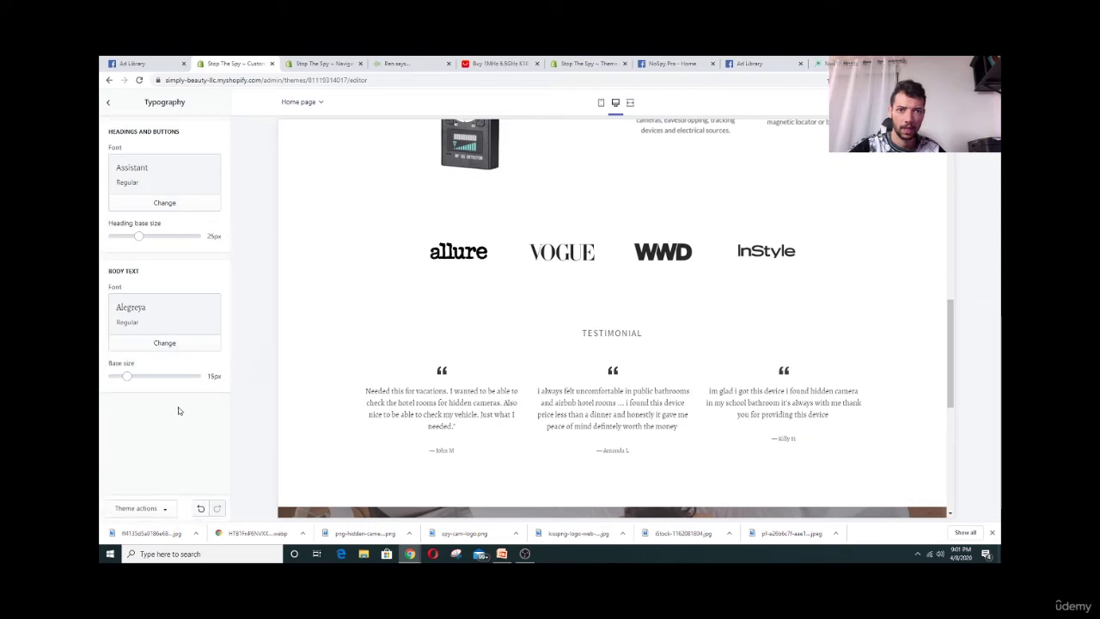
Try a body text base size of 16 px on the testimonials and return it to 15 px
{"action": "left_click_drag", "start_coordinate": [127, 376], "coordinate": [138, 377]}
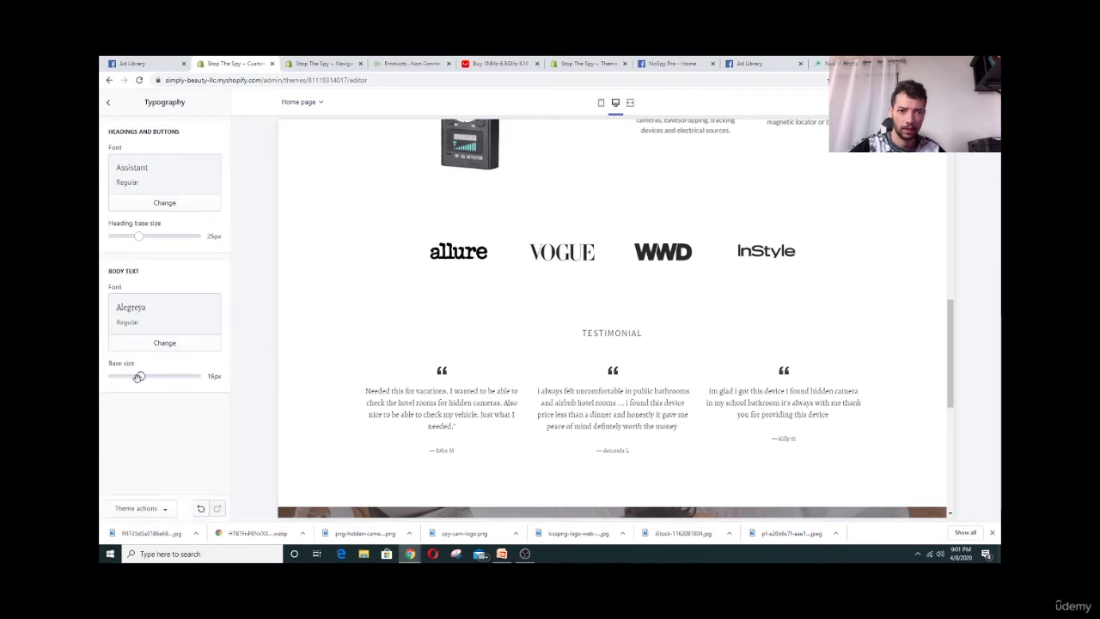
{"action": "scroll", "coordinate": [496, 380], "scroll_direction": "down", "scroll_amount": 1}
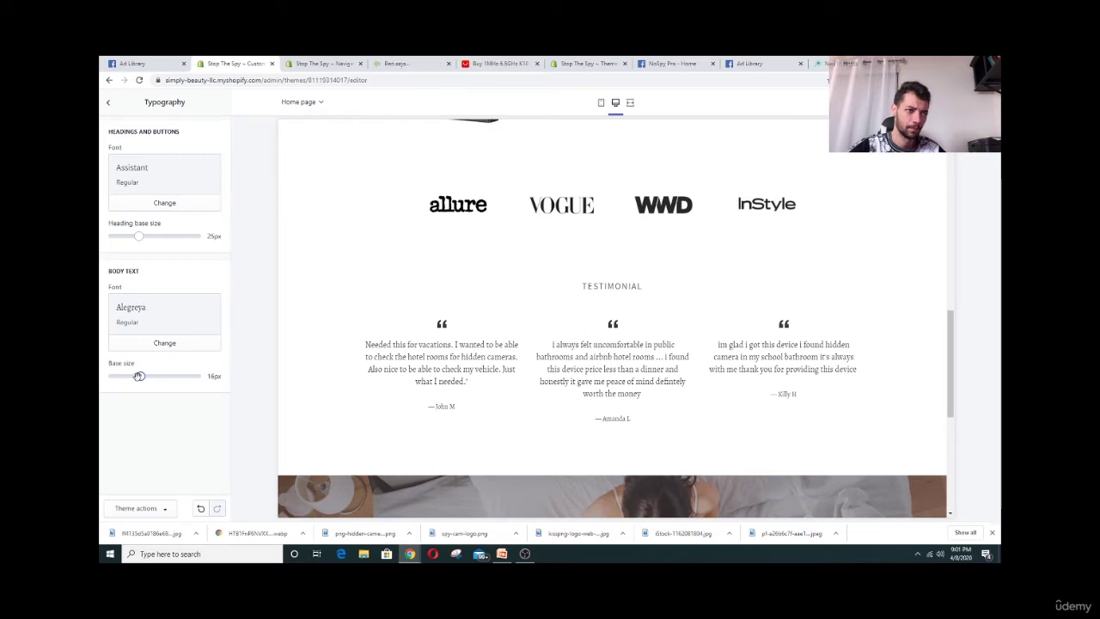
{"action": "left_click_drag", "start_coordinate": [138, 375], "coordinate": [128, 376]}
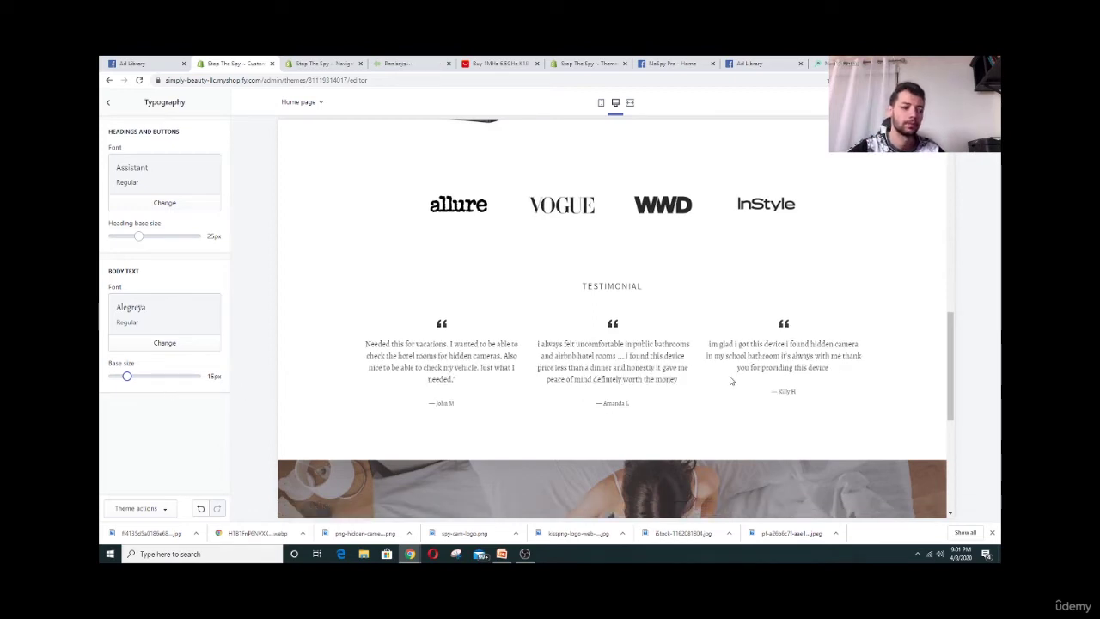
Review the chosen heading and body fonts together across the whole home page, down to the footer and back up
{"action": "scroll", "coordinate": [573, 371], "scroll_direction": "down", "scroll_amount": 5}
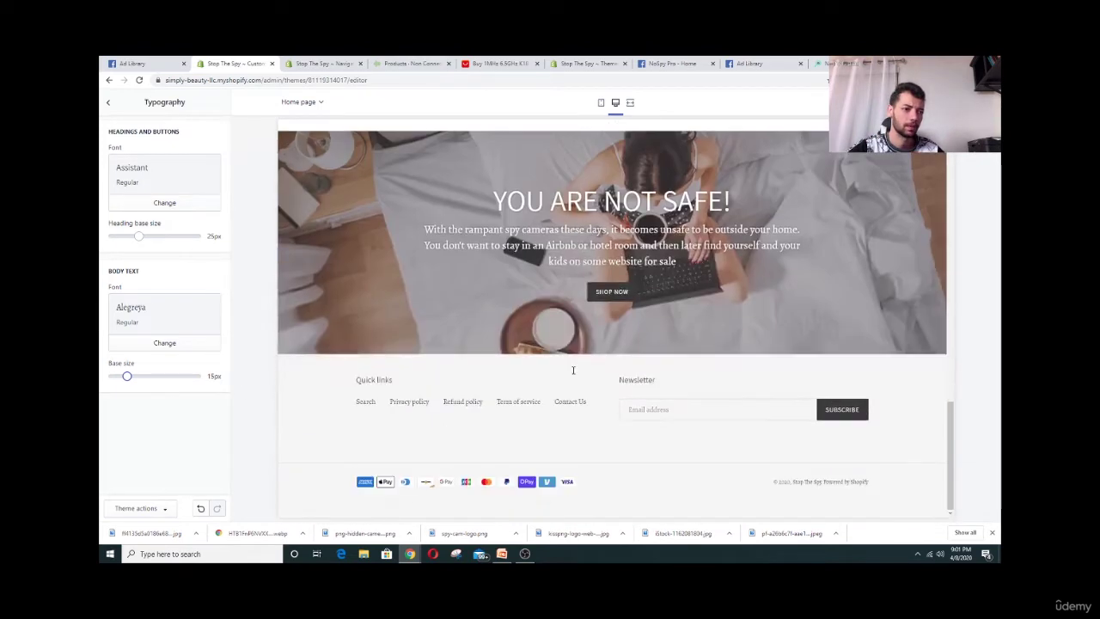
{"action": "scroll", "coordinate": [577, 384], "scroll_direction": "up", "scroll_amount": 15}
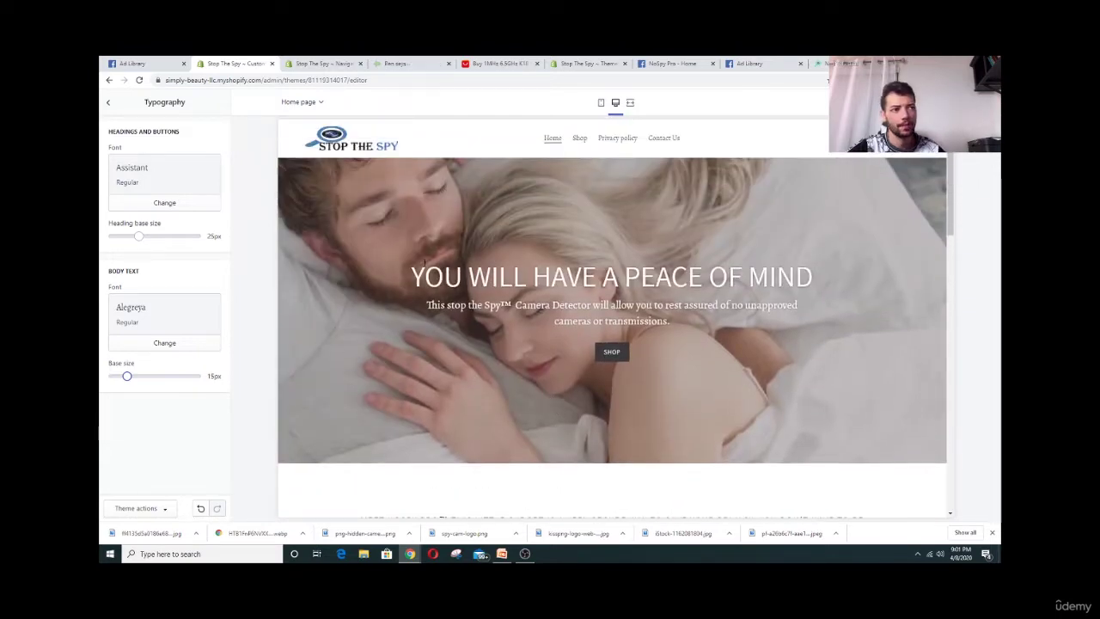
{"action": "scroll", "coordinate": [486, 333], "scroll_direction": "down", "scroll_amount": 7}
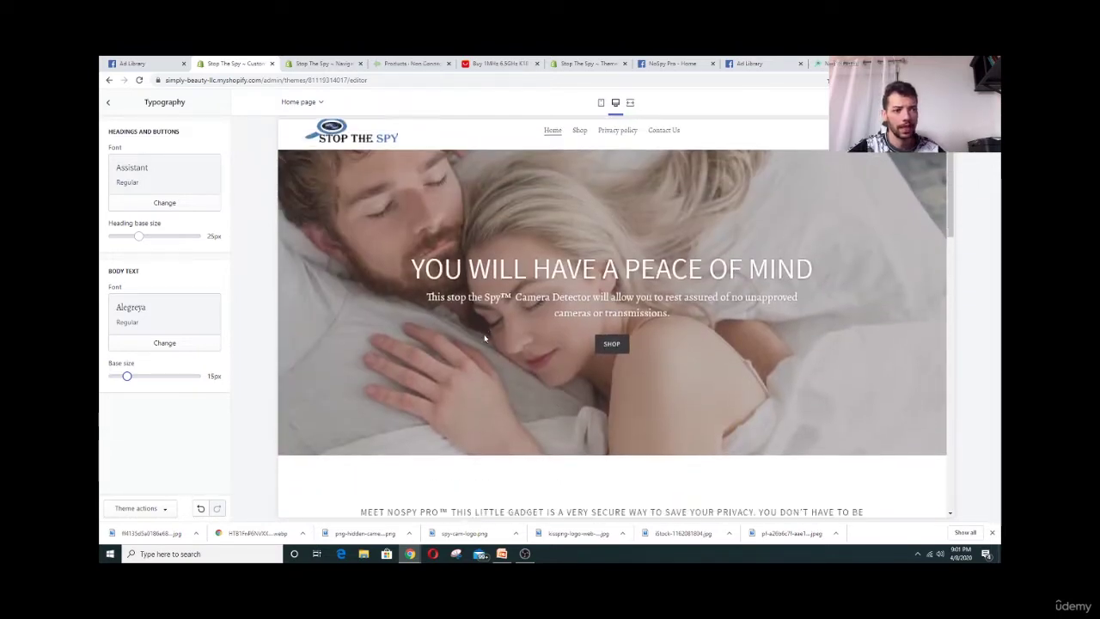
{"action": "scroll", "coordinate": [486, 334], "scroll_direction": "down", "scroll_amount": 5}
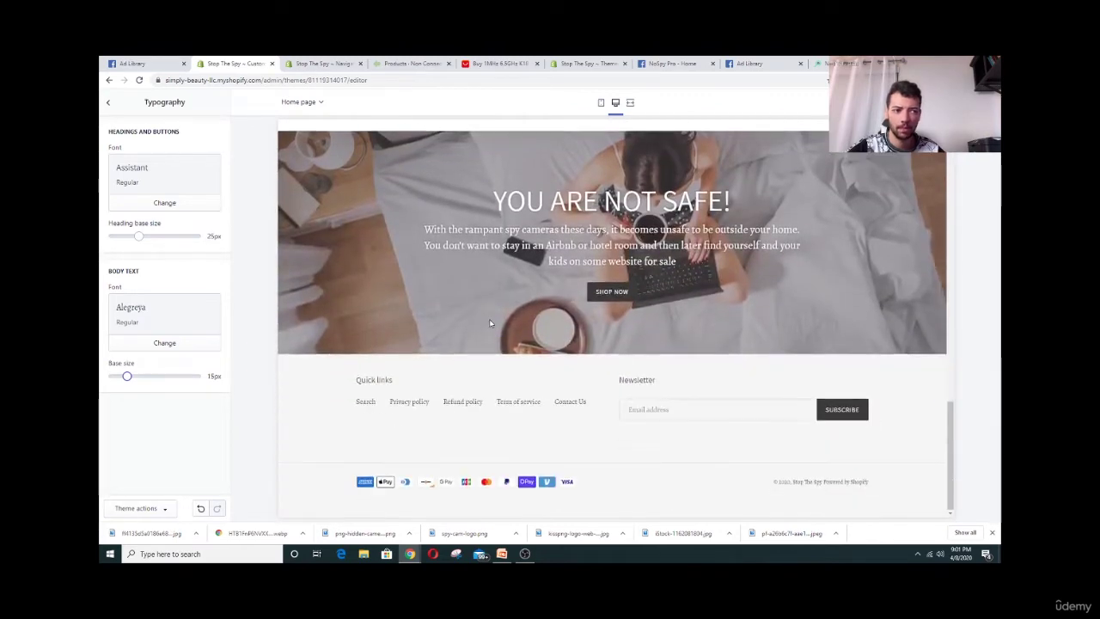
{"action": "scroll", "coordinate": [489, 319], "scroll_direction": "up", "scroll_amount": 7}
{"action": "scroll", "coordinate": [491, 323], "scroll_direction": "up", "scroll_amount": 5}
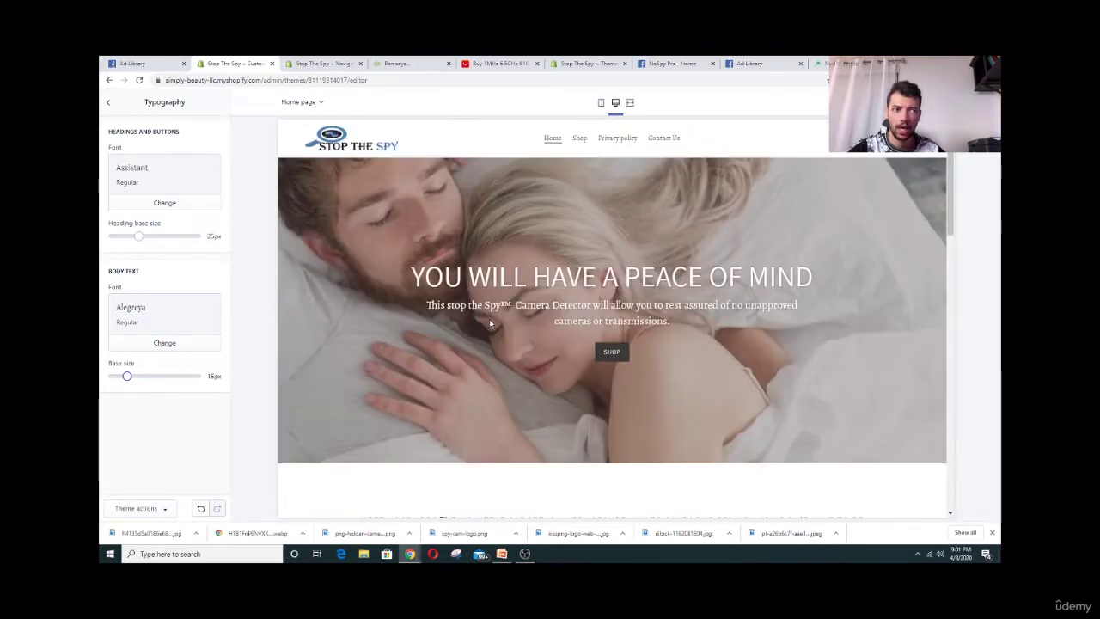
Check the Shop page's product listing in the preview, return to the home page and save the theme changes
{"action": "left_click", "coordinate": [579, 137]}
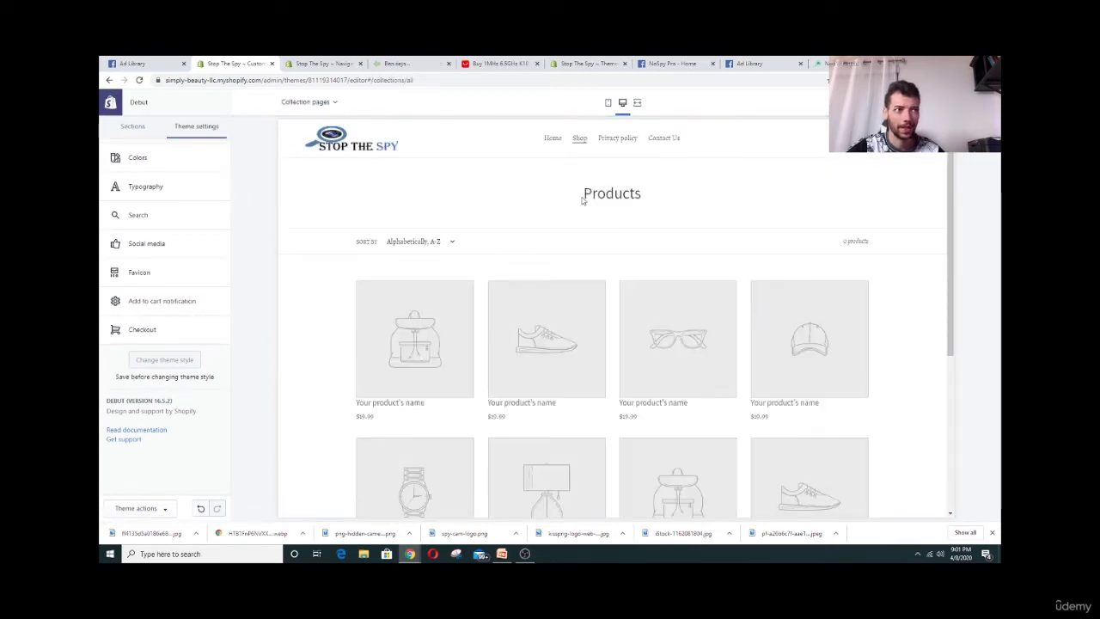
{"action": "left_click_drag", "start_coordinate": [584, 198], "coordinate": [641, 226]}
{"action": "scroll", "coordinate": [437, 281], "scroll_direction": "down", "scroll_amount": 3}
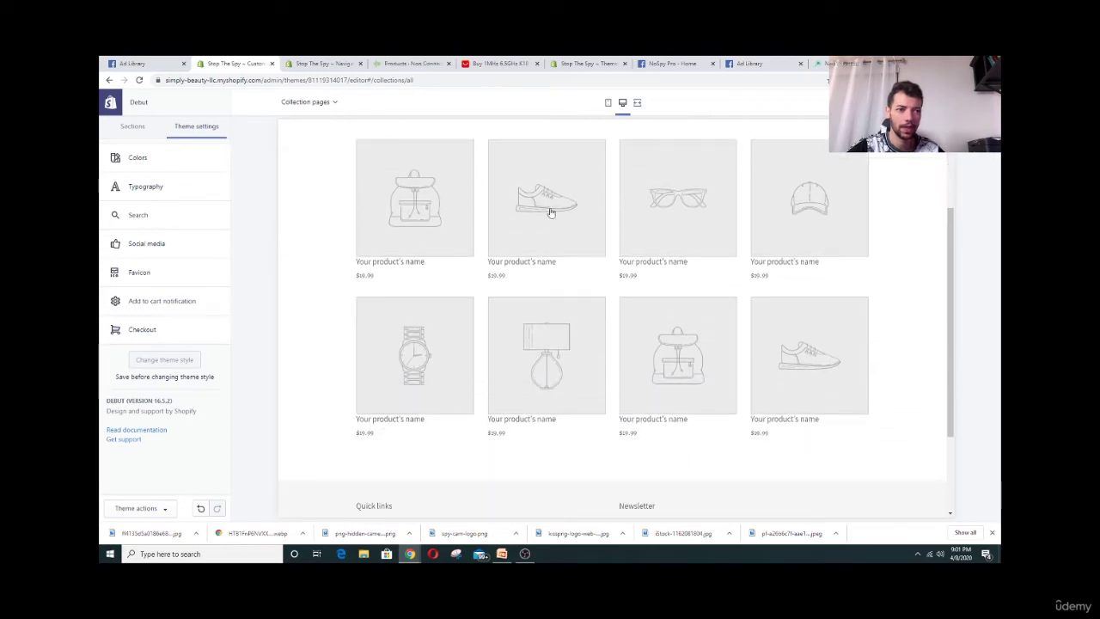
{"action": "scroll", "coordinate": [415, 317], "scroll_direction": "up", "scroll_amount": 3}
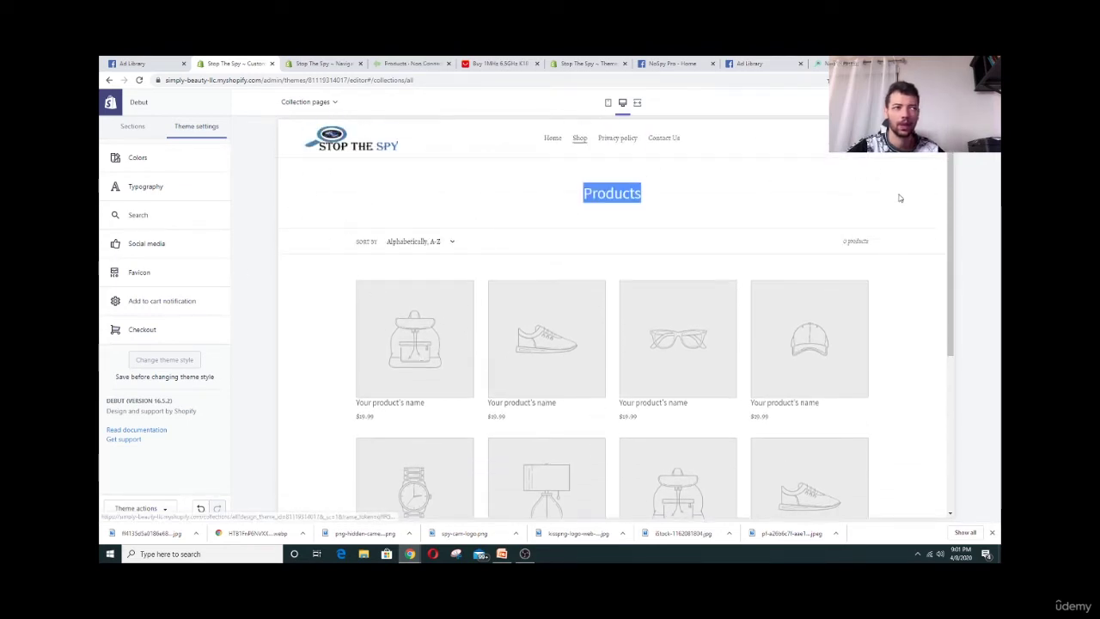
{"action": "left_click", "coordinate": [553, 138]}
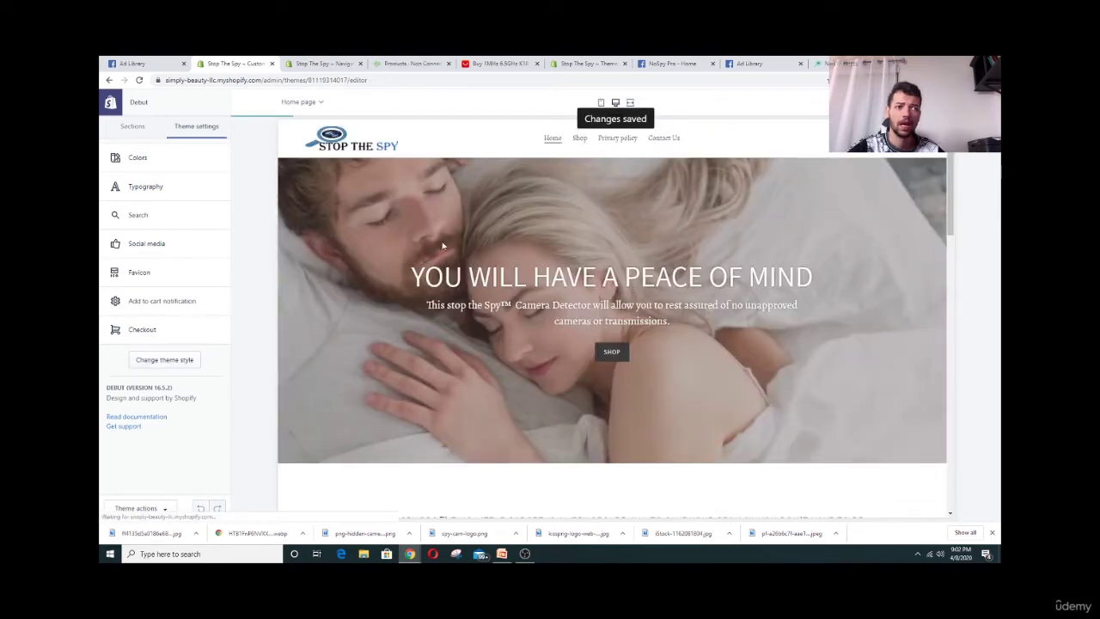
Switch to the store admin, view its installed apps and open the Shopify App Store from there
{"action": "left_click", "coordinate": [322, 63]}
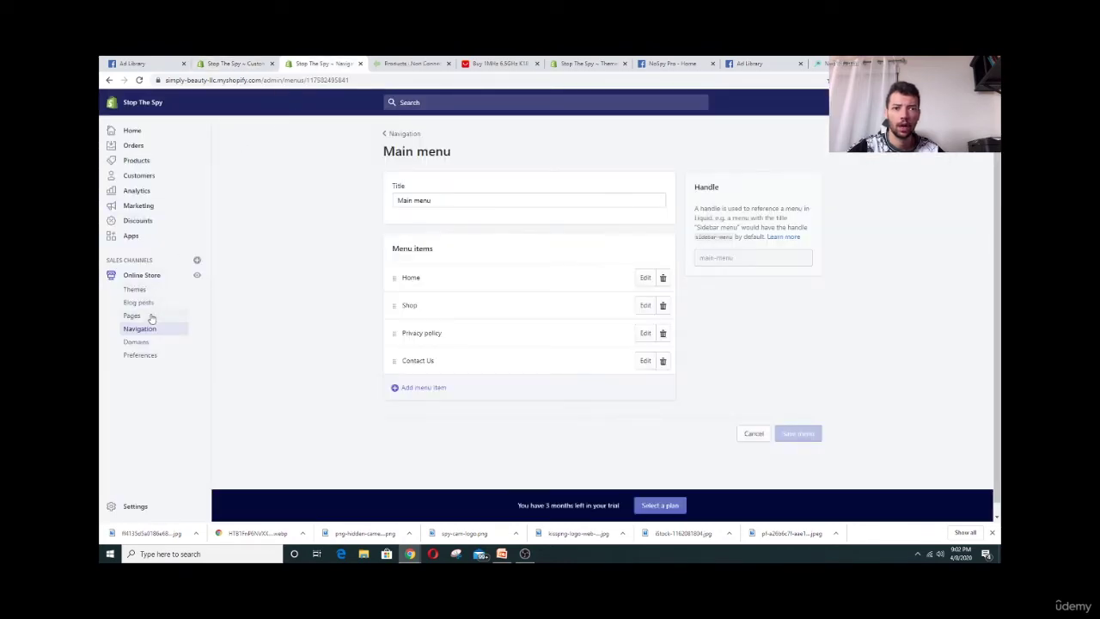
{"action": "left_click", "coordinate": [133, 236]}
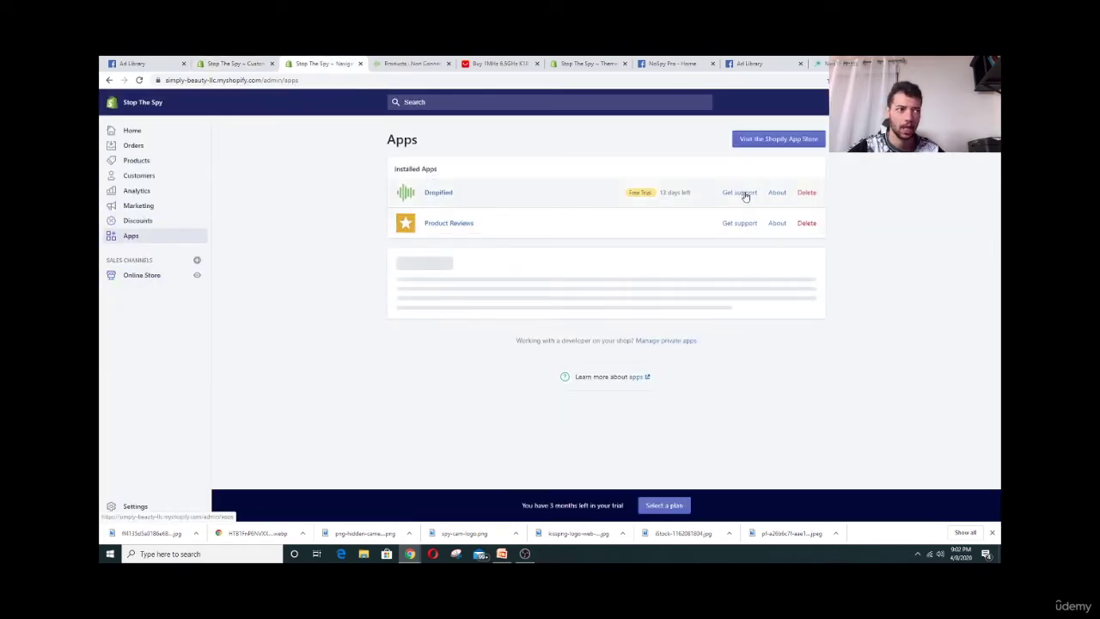
{"action": "left_click", "coordinate": [777, 142]}
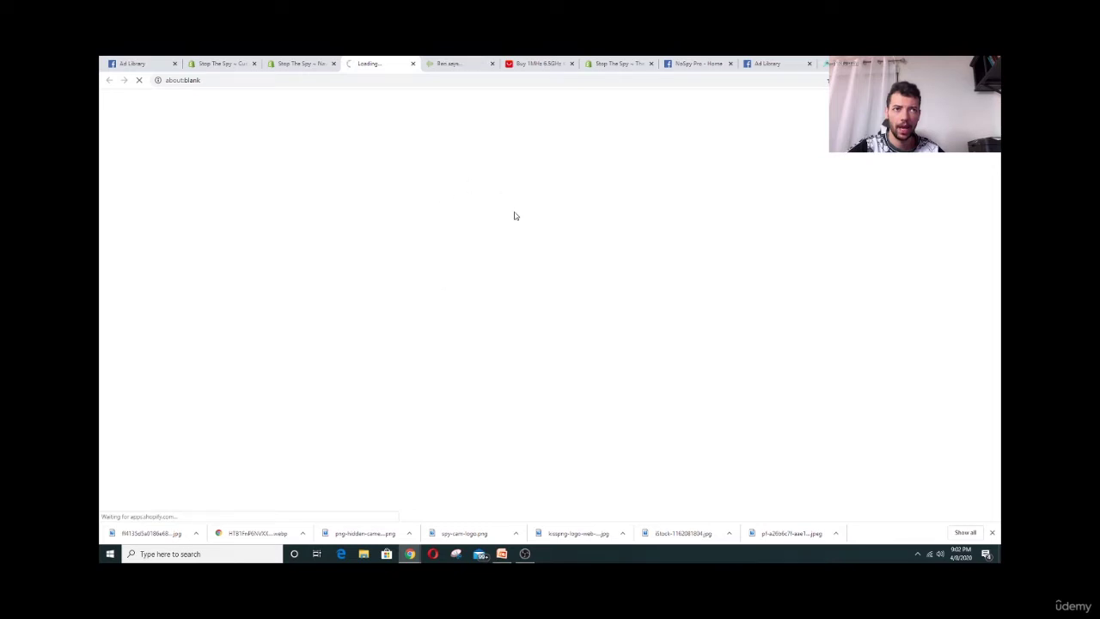
Search the Shopify App Store for dropified and open the Dropified - Dropshipping app listing
{"action": "left_click", "coordinate": [411, 239]}
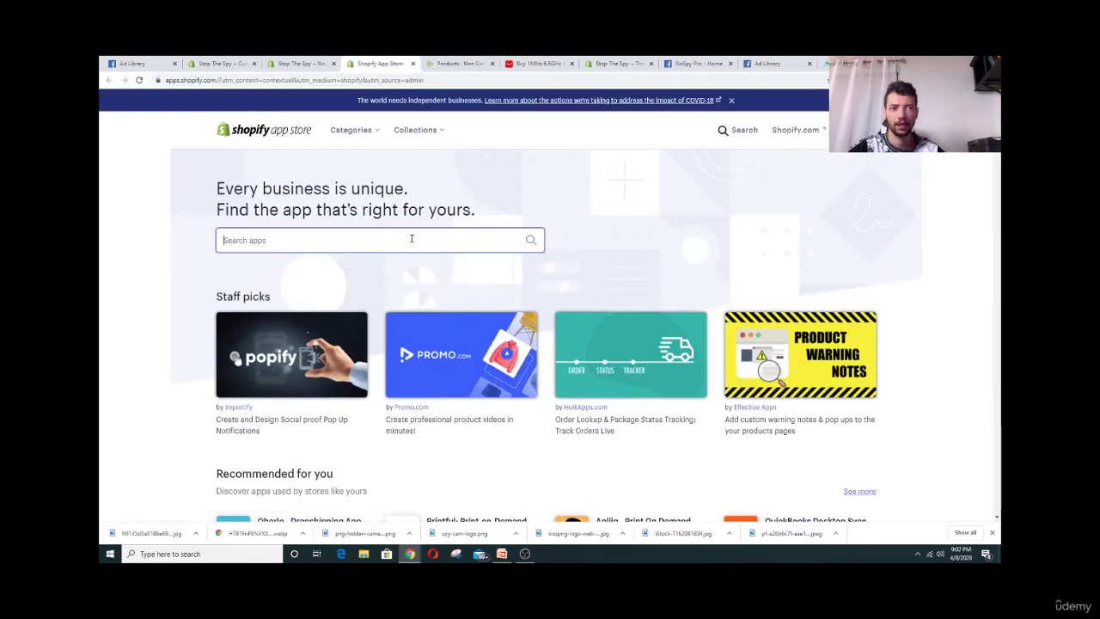
{"action": "type", "text": "DROPI"}
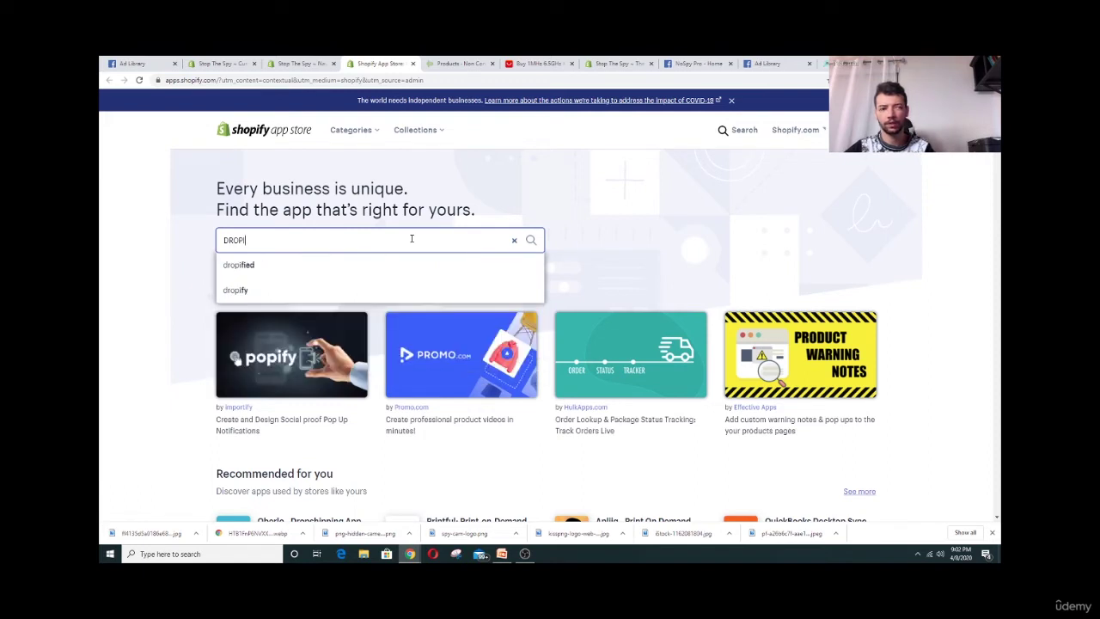
{"action": "left_click", "coordinate": [312, 266]}
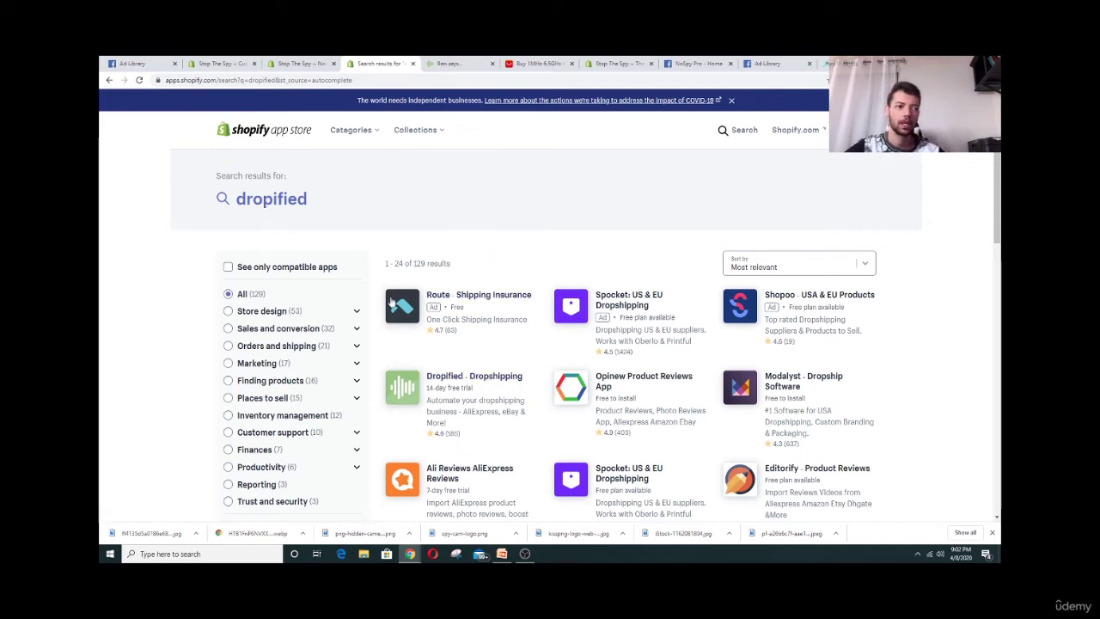
{"action": "left_click", "coordinate": [457, 377]}
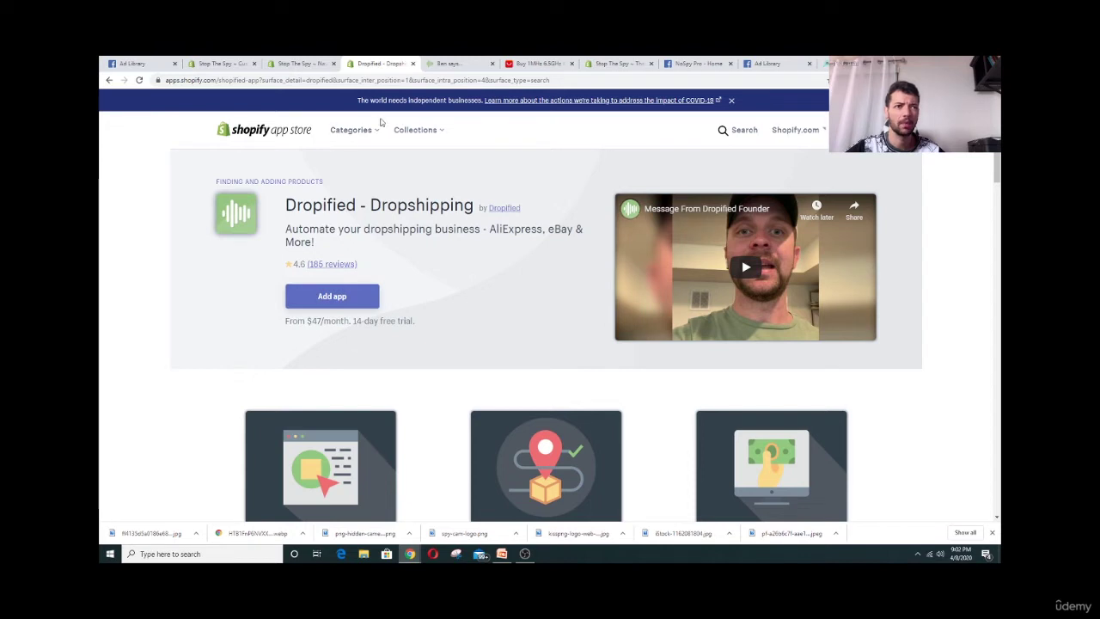
Close the app listing, switch to Dropified and examine the Chrome extension setup step on its Get Started page
{"action": "left_click", "coordinate": [413, 64]}
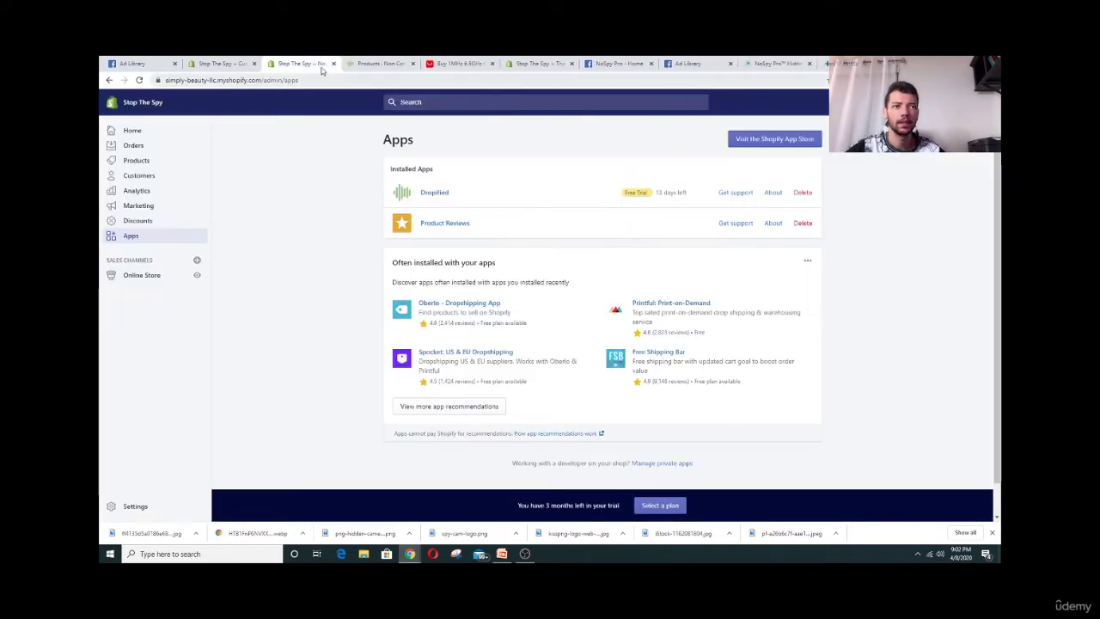
{"action": "left_click", "coordinate": [359, 63]}
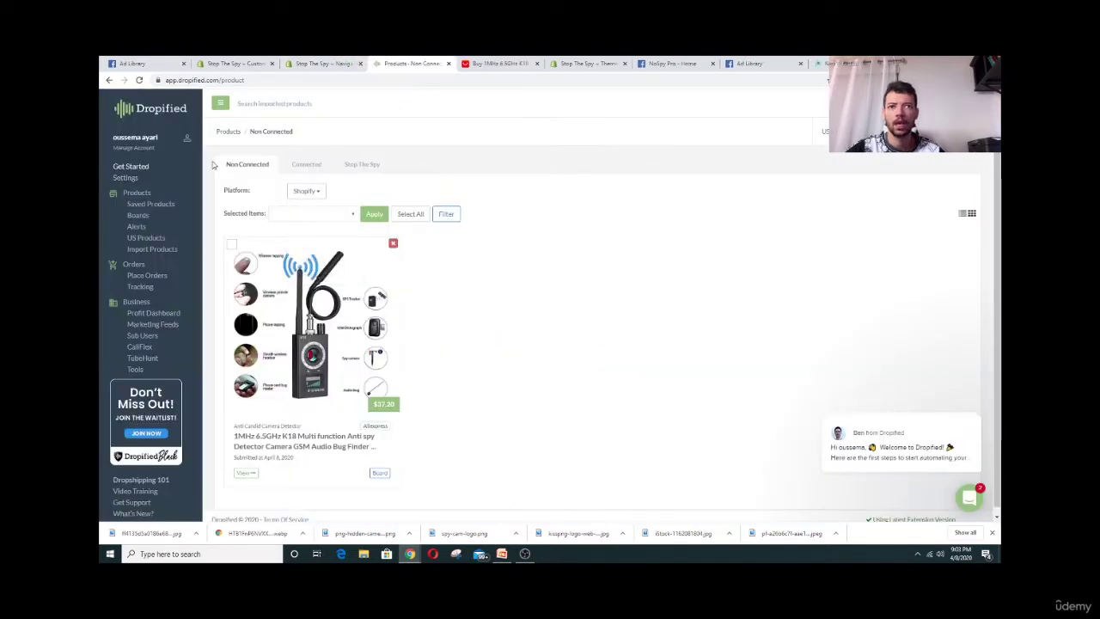
{"action": "left_click", "coordinate": [142, 167]}
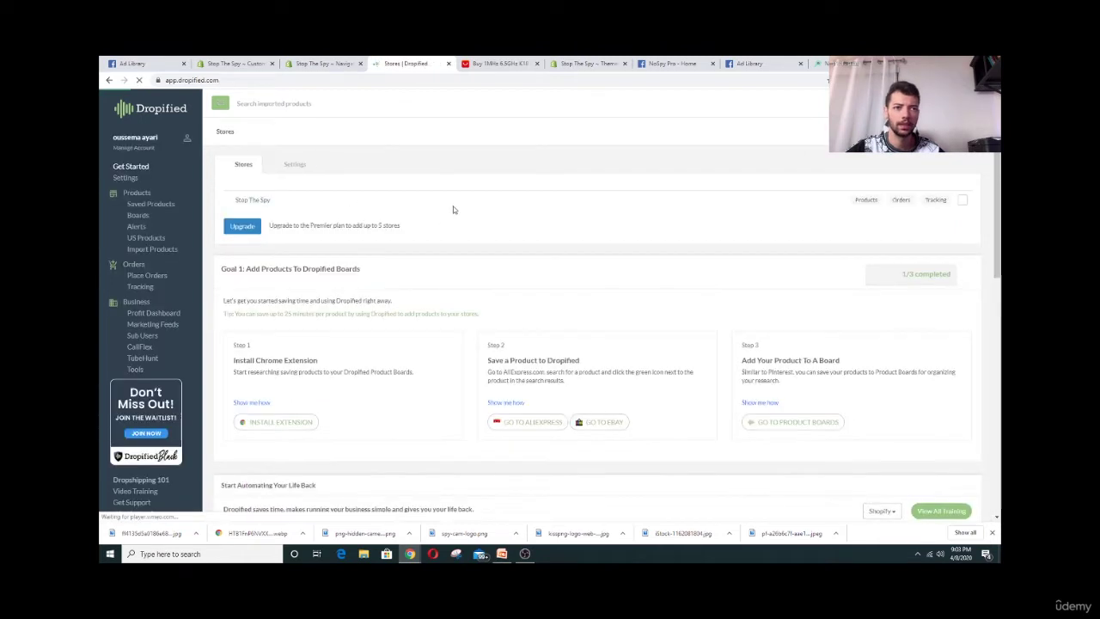
{"action": "scroll", "coordinate": [376, 292], "scroll_direction": "down", "scroll_amount": 3}
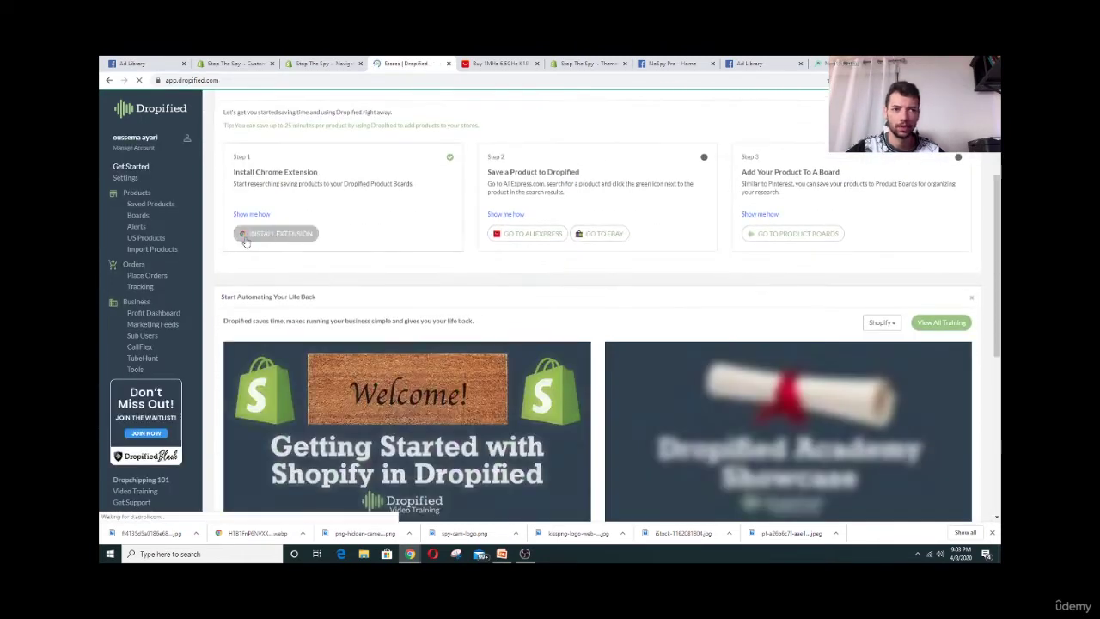
Open AliExpress from Dropified's Save a Product step, and switch to the AliExpress results for the K18 anti-spy detector
{"action": "left_click", "coordinate": [551, 234]}
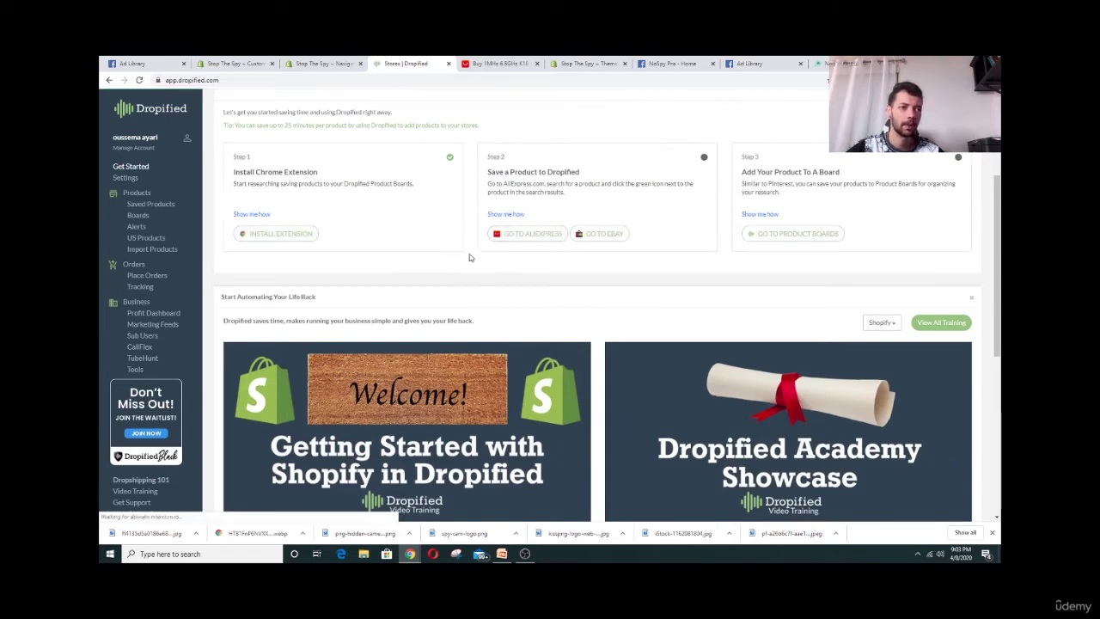
{"action": "left_click", "coordinate": [524, 234]}
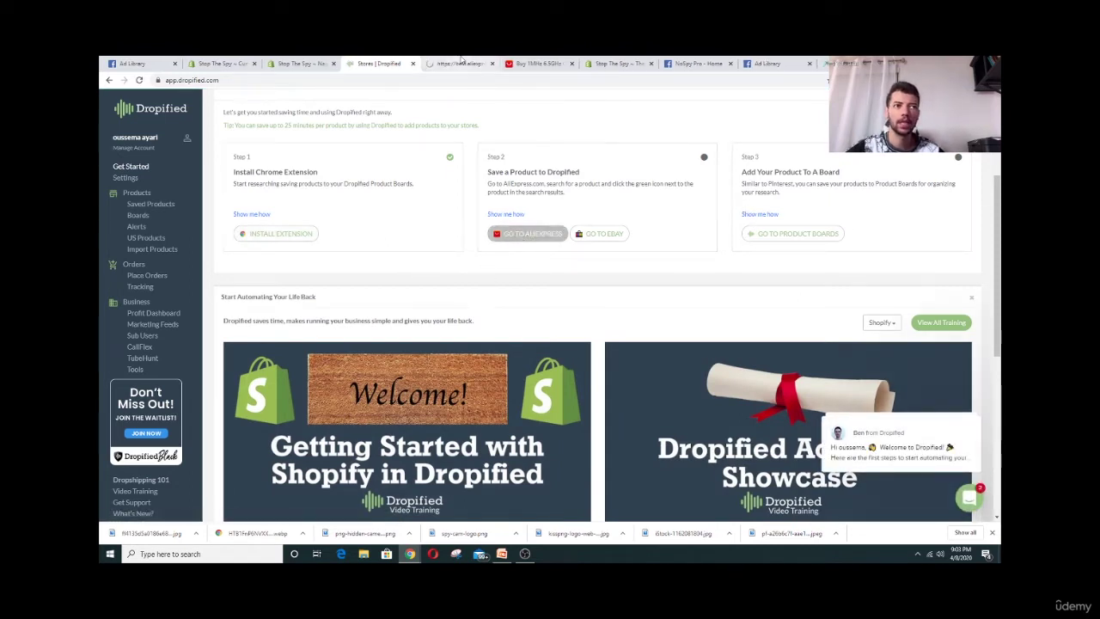
{"action": "left_click", "coordinate": [460, 63]}
{"action": "left_click", "coordinate": [537, 63]}
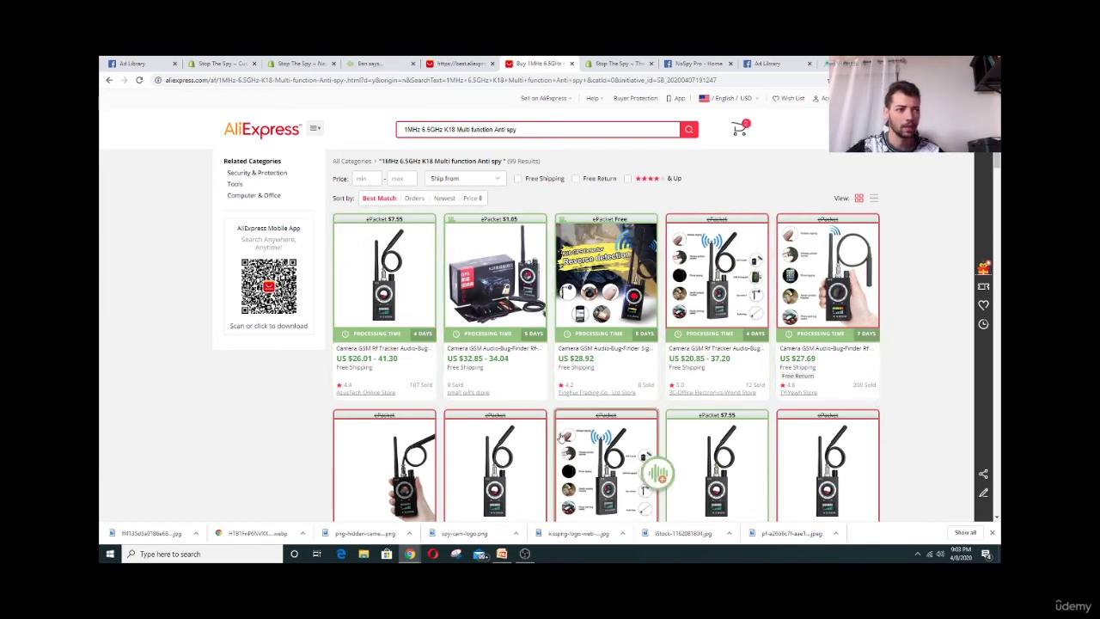
Open the first K18 anti-spy detector in the AliExpress results and locate the Save to Dropified option on its product page
{"action": "scroll", "coordinate": [372, 356], "scroll_direction": "down", "scroll_amount": 2}
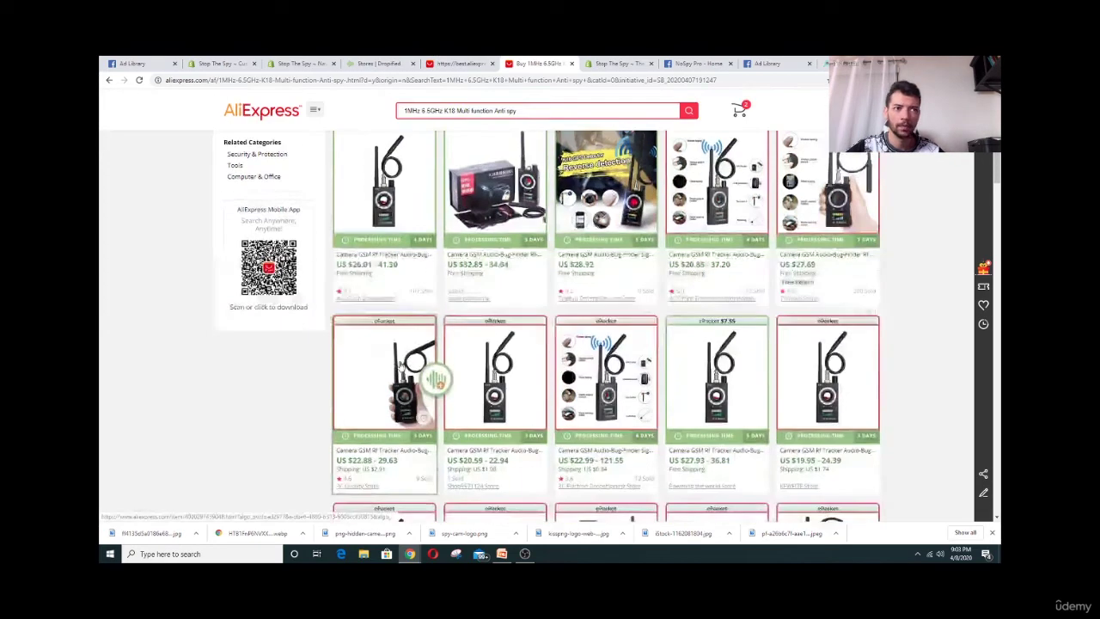
{"action": "scroll", "coordinate": [413, 342], "scroll_direction": "up", "scroll_amount": 1}
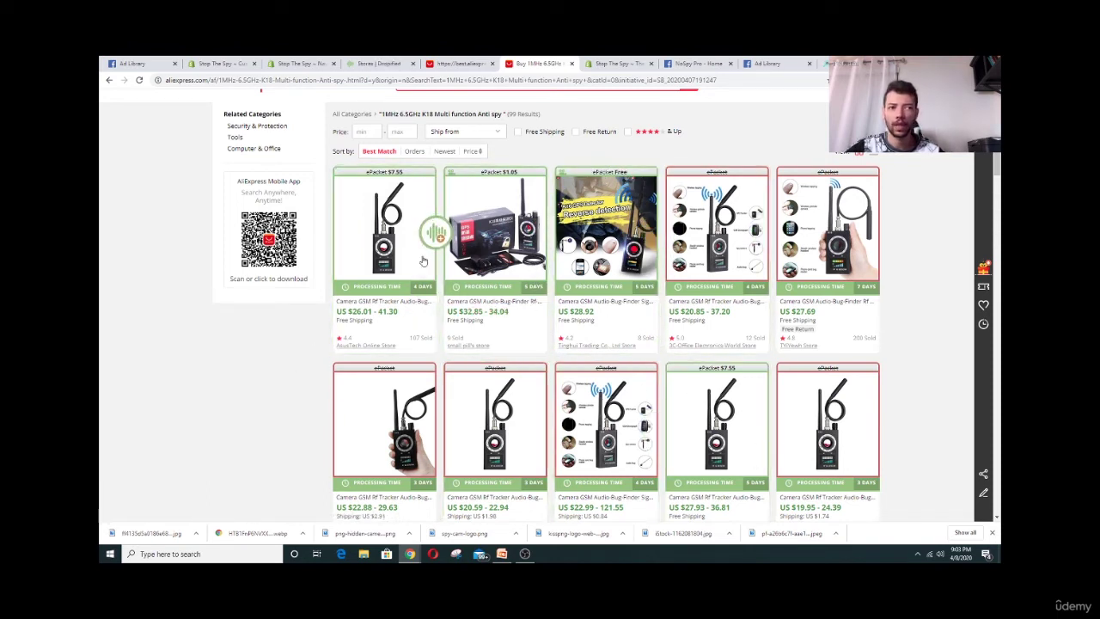
{"action": "left_click", "coordinate": [432, 230]}
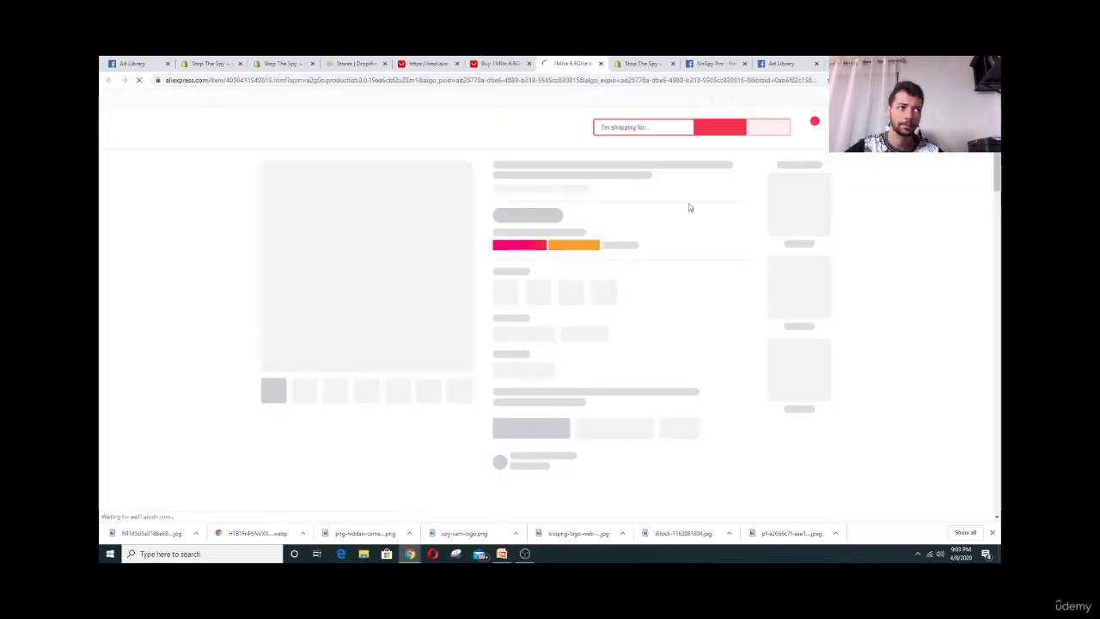
{"action": "scroll", "coordinate": [670, 395], "scroll_direction": "down", "scroll_amount": 2}
{"action": "scroll", "coordinate": [672, 375], "scroll_direction": "down", "scroll_amount": 1}
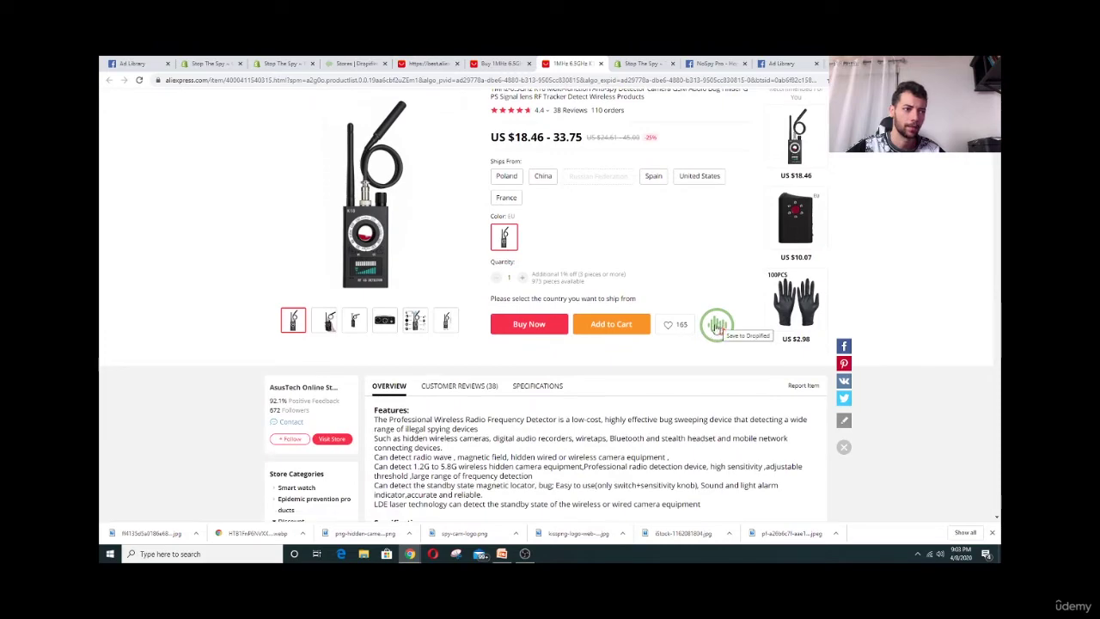
{"action": "scroll", "coordinate": [597, 339], "scroll_direction": "up", "scroll_amount": 2}
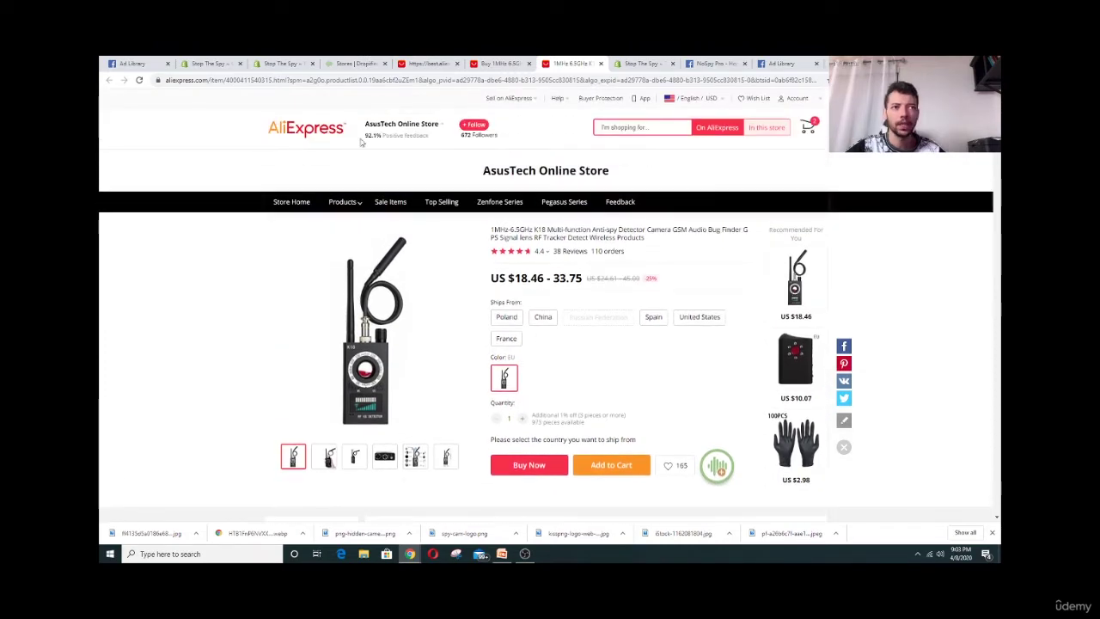
Return to Dropified and open the K18 anti-spy detector from the saved products for editing
{"action": "left_click", "coordinate": [352, 64]}
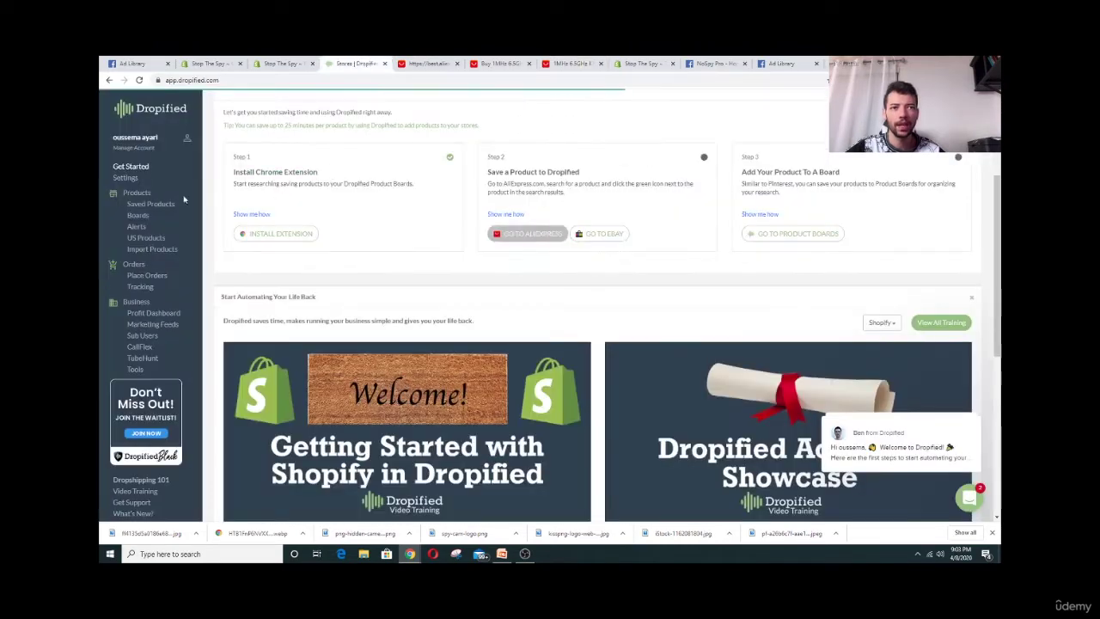
{"action": "left_click", "coordinate": [137, 206]}
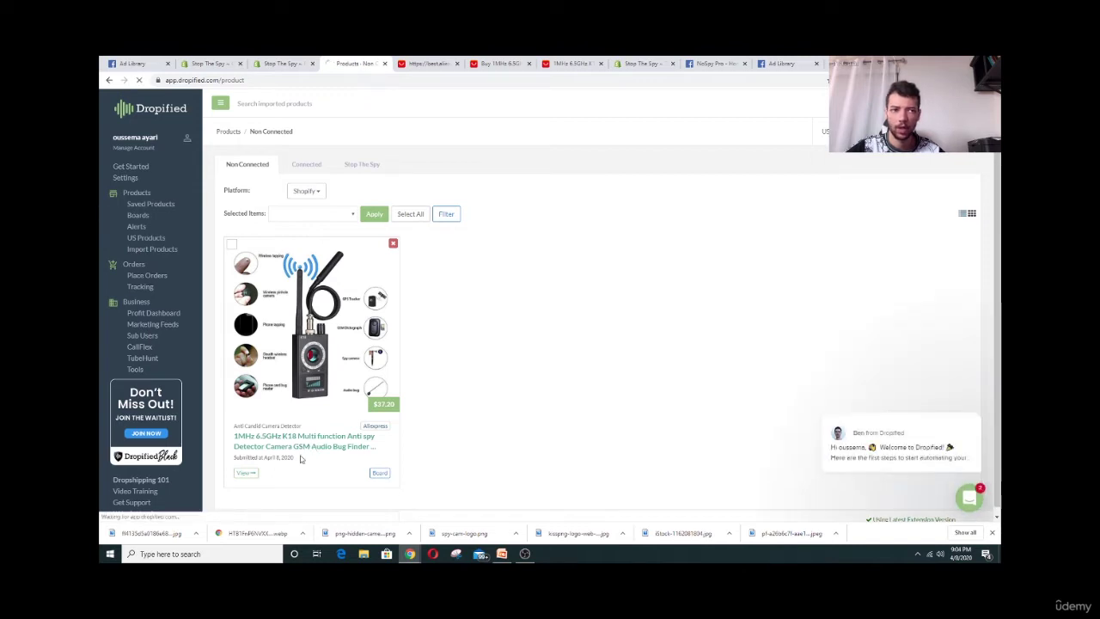
{"action": "left_click", "coordinate": [312, 445]}
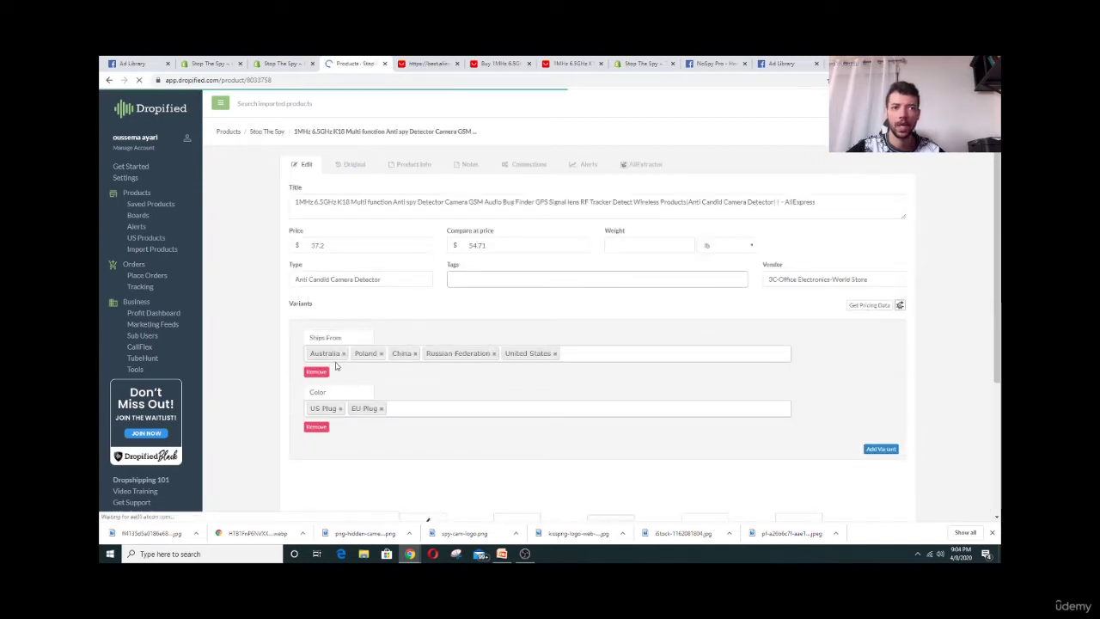
Examine the saved product's edit page, including its variants, description, images and store export options
{"action": "scroll", "coordinate": [257, 336], "scroll_direction": "down", "scroll_amount": 2}
{"action": "scroll", "coordinate": [257, 336], "scroll_direction": "down", "scroll_amount": 3}
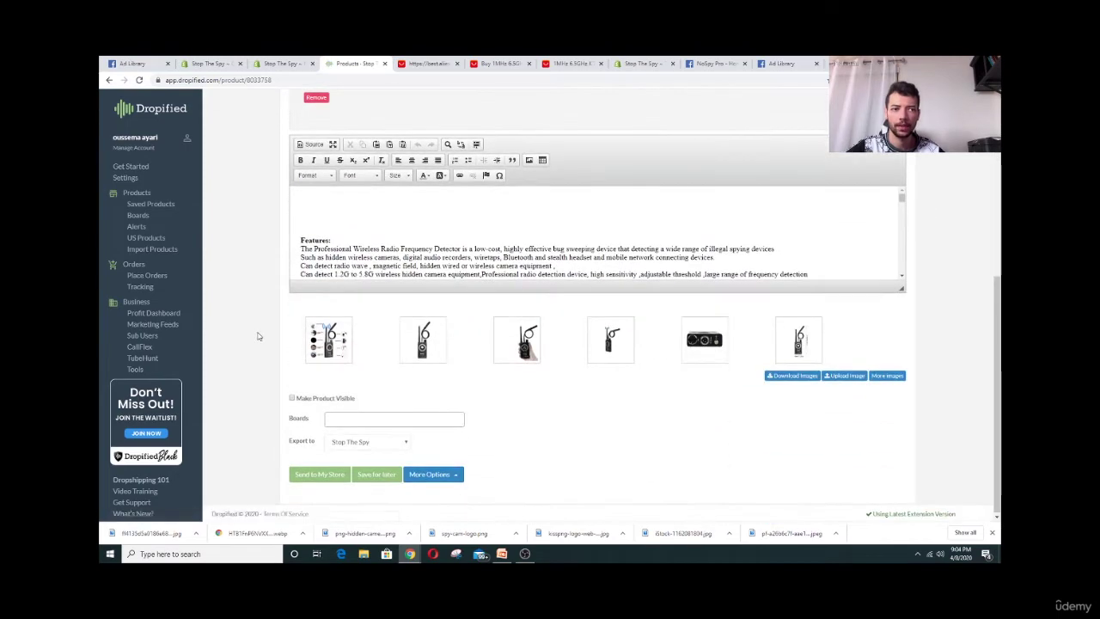
{"action": "scroll", "coordinate": [381, 298], "scroll_direction": "up", "scroll_amount": 1}
{"action": "scroll", "coordinate": [380, 297], "scroll_direction": "up", "scroll_amount": 3}
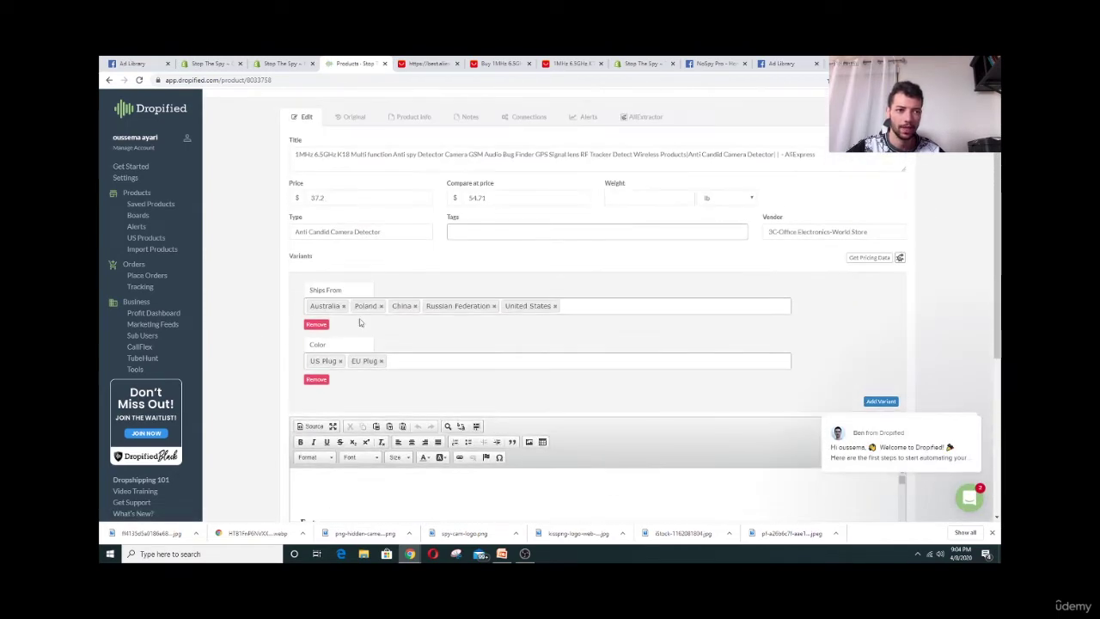
{"action": "scroll", "coordinate": [361, 319], "scroll_direction": "down", "scroll_amount": 2}
{"action": "scroll", "coordinate": [370, 344], "scroll_direction": "down", "scroll_amount": 3}
{"action": "scroll", "coordinate": [333, 356], "scroll_direction": "down", "scroll_amount": 10}
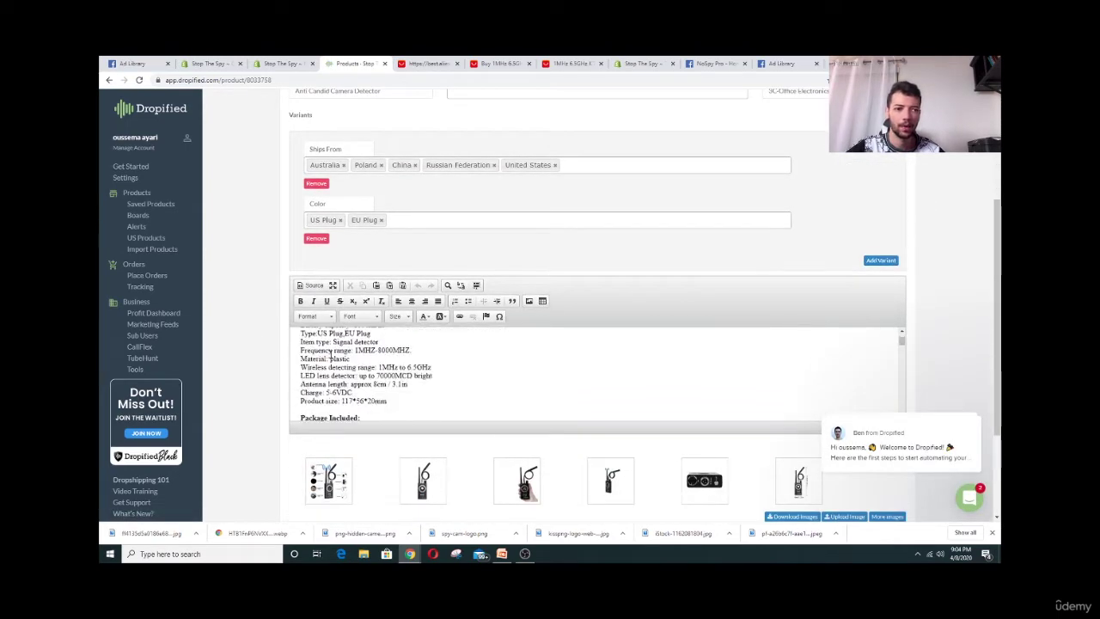
{"action": "scroll", "coordinate": [332, 355], "scroll_direction": "down", "scroll_amount": 10}
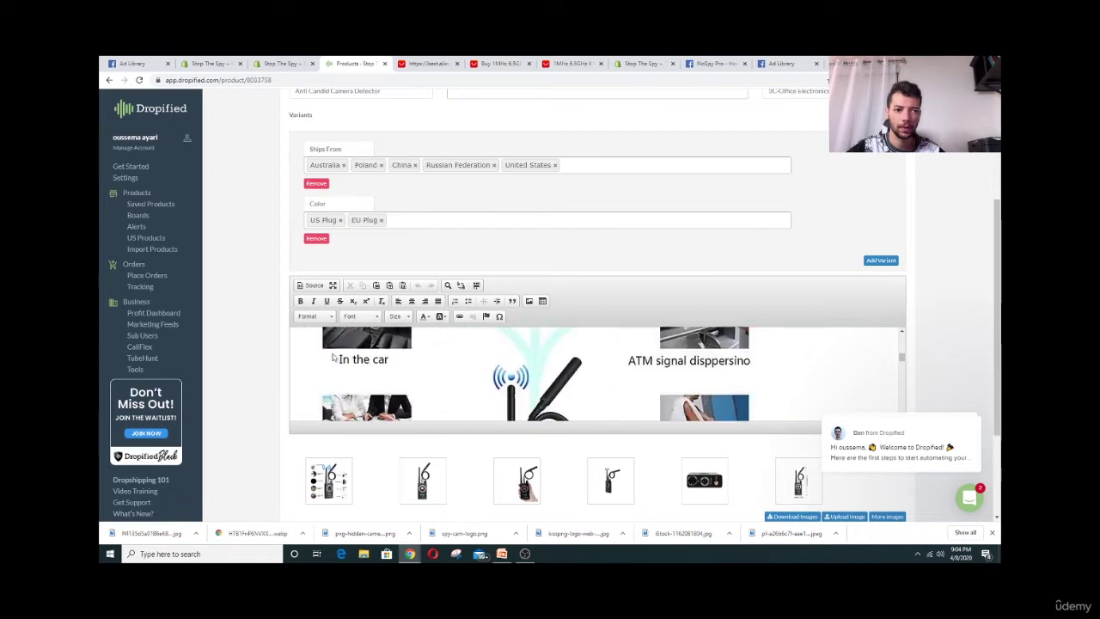
{"action": "scroll", "coordinate": [336, 355], "scroll_direction": "down", "scroll_amount": 10}
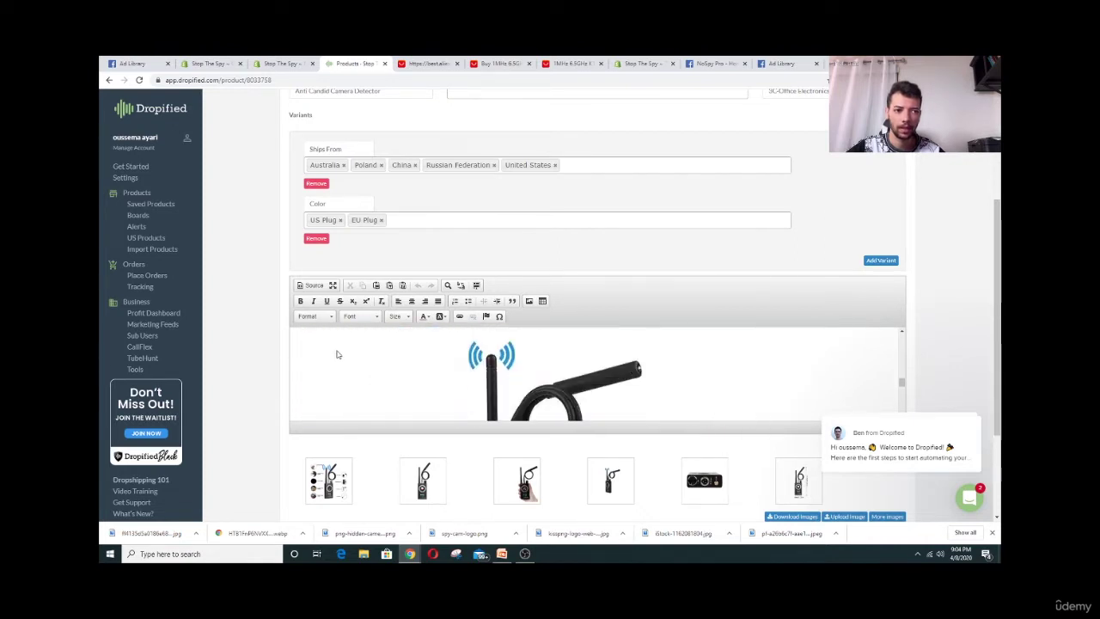
{"action": "scroll", "coordinate": [338, 355], "scroll_direction": "down", "scroll_amount": 10}
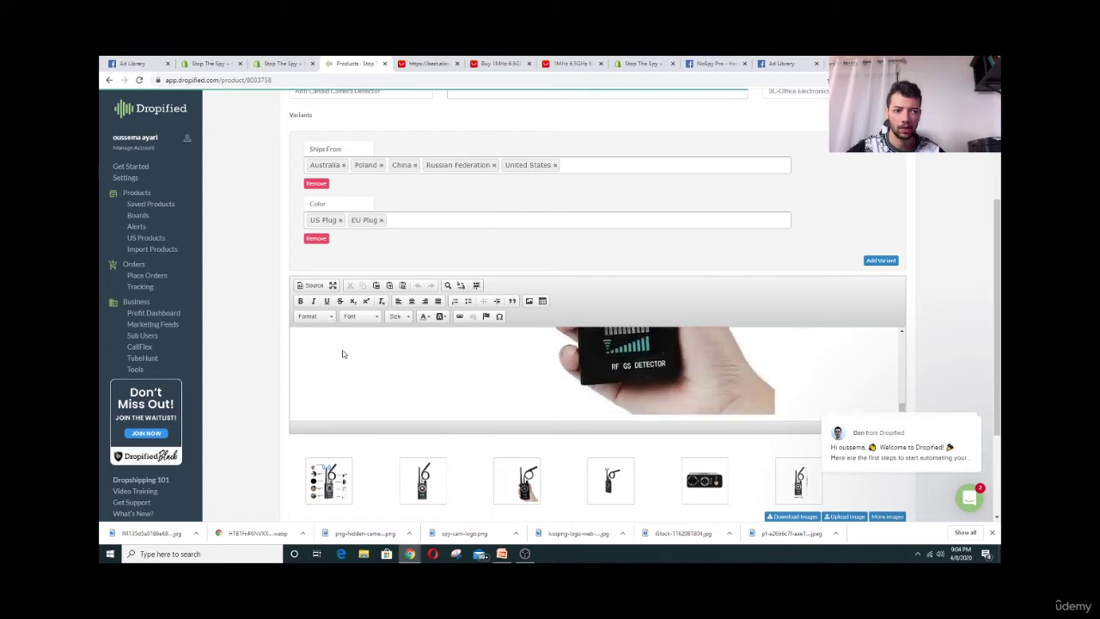
{"action": "scroll", "coordinate": [935, 308], "scroll_direction": "up", "scroll_amount": 3}
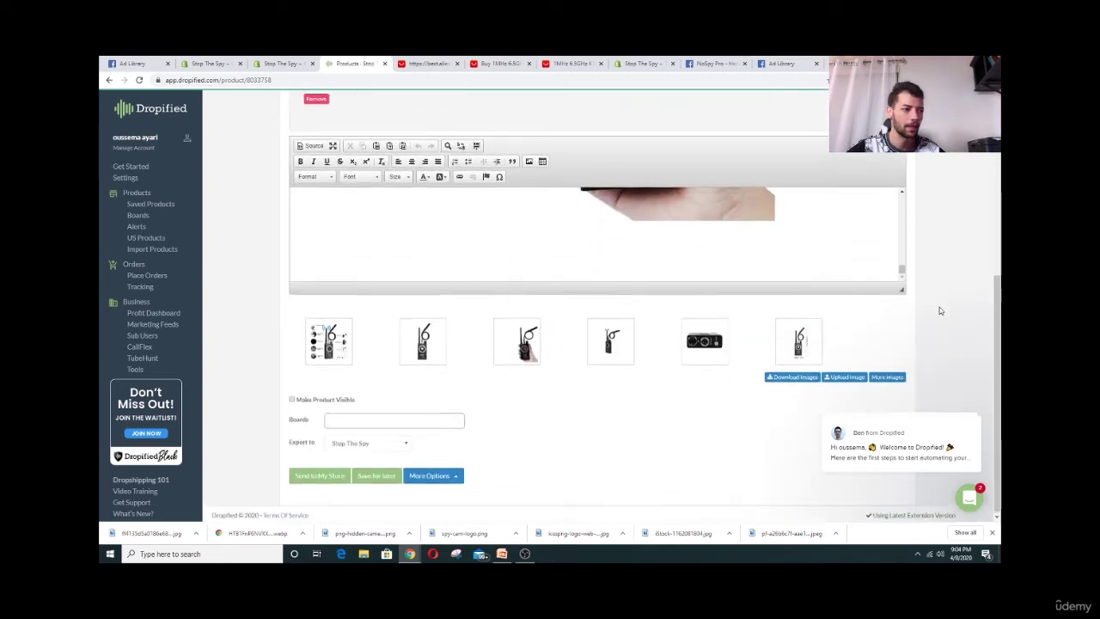
Review the product description's features, specifications, package contents and notes from its beginning
{"action": "left_click_drag", "start_coordinate": [901, 314], "coordinate": [902, 239]}
{"action": "scroll", "coordinate": [471, 295], "scroll_direction": "up", "scroll_amount": 1}
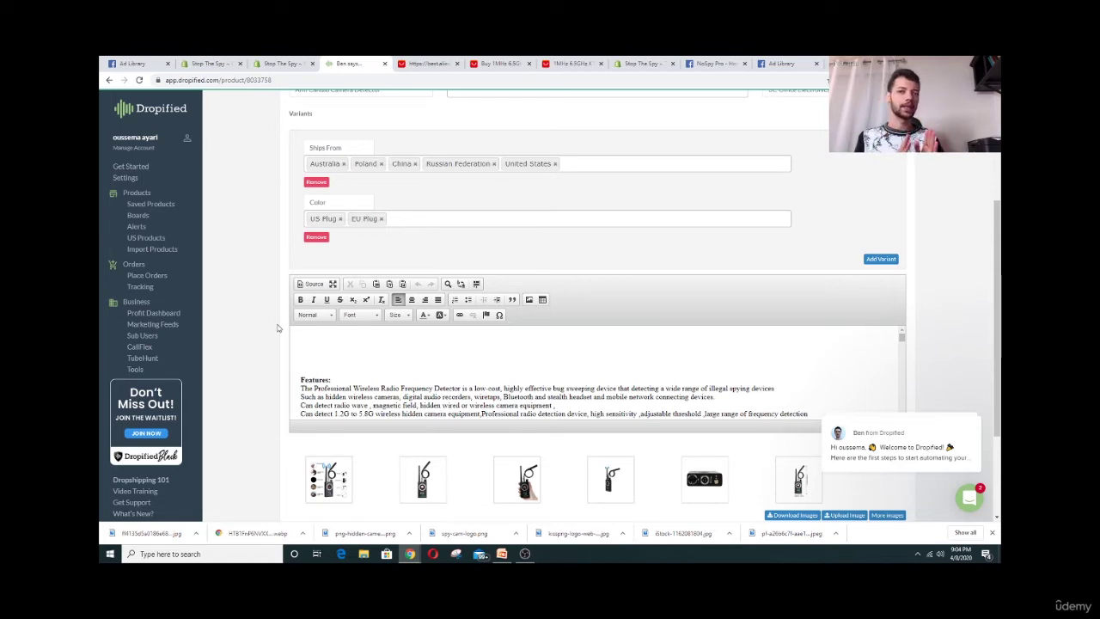
{"action": "scroll", "coordinate": [364, 351], "scroll_direction": "down", "scroll_amount": 5}
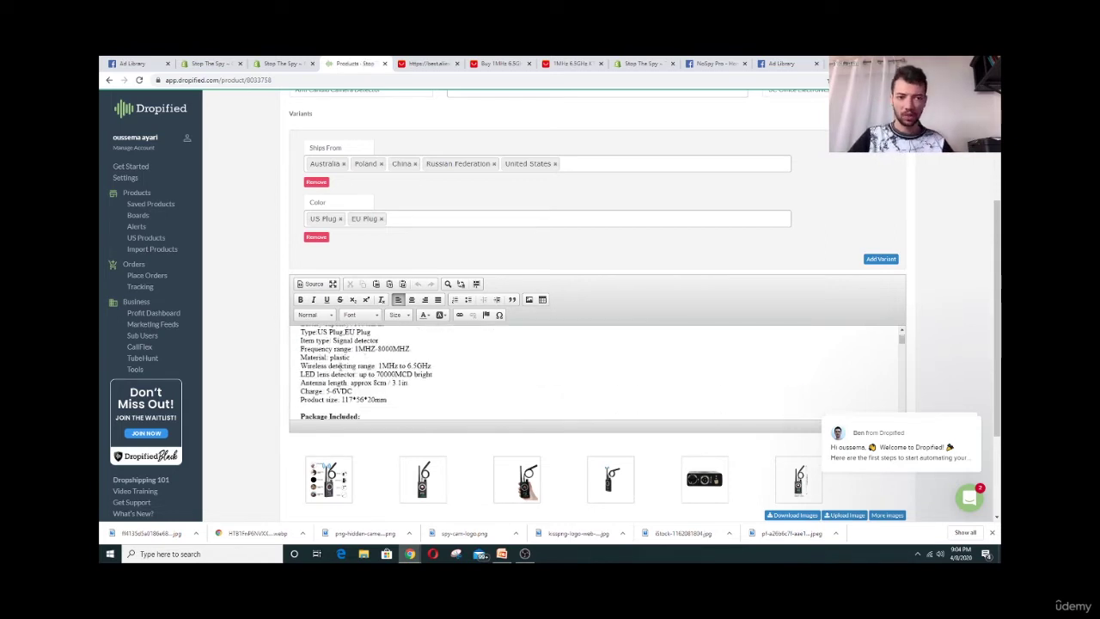
{"action": "scroll", "coordinate": [339, 366], "scroll_direction": "up", "scroll_amount": 3}
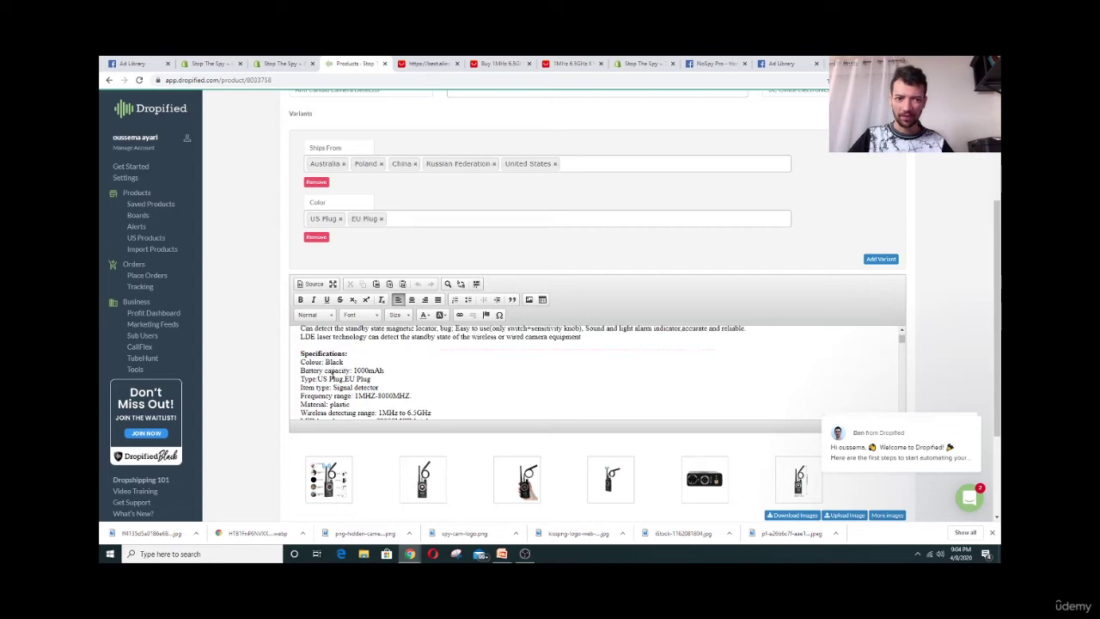
{"action": "scroll", "coordinate": [318, 361], "scroll_direction": "down", "scroll_amount": 4}
{"action": "scroll", "coordinate": [335, 373], "scroll_direction": "up", "scroll_amount": 2}
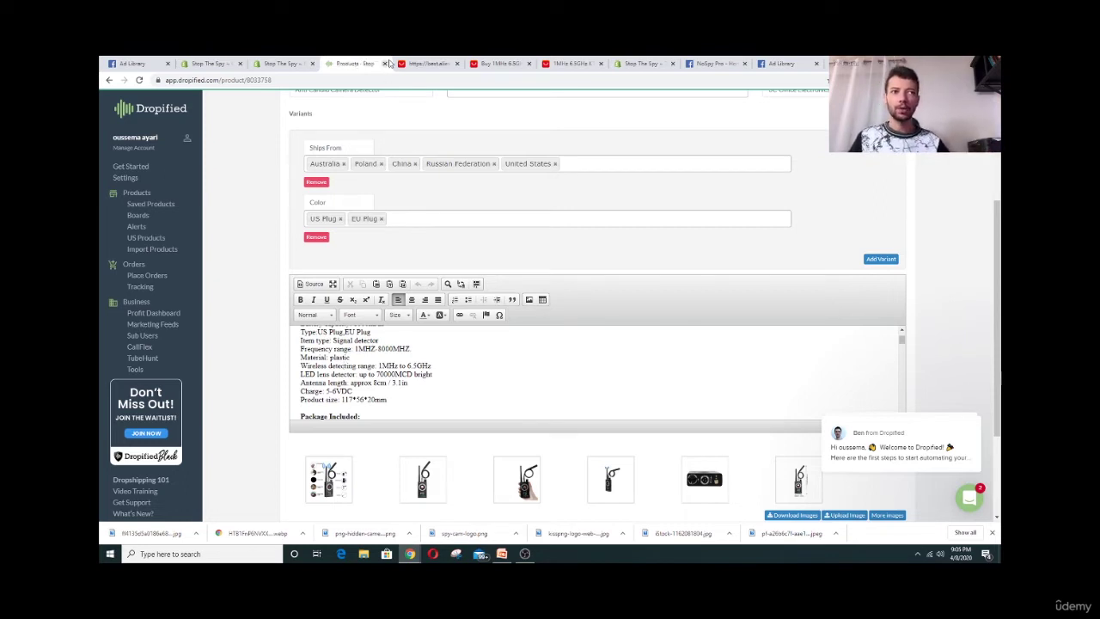
{"action": "scroll", "coordinate": [430, 361], "scroll_direction": "up", "scroll_amount": 3}
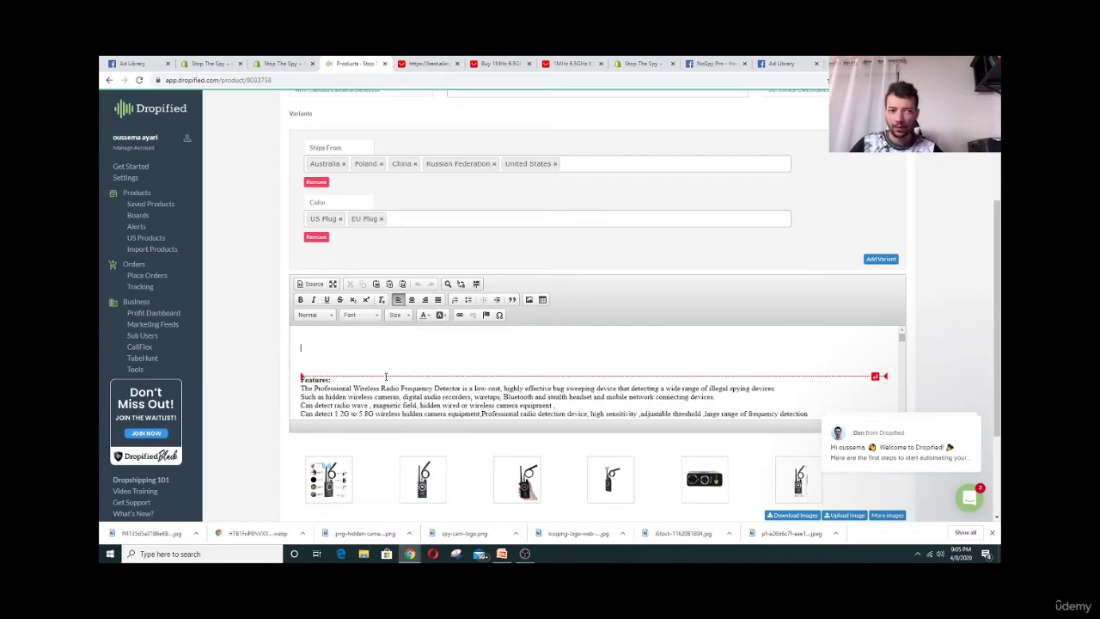
{"action": "scroll", "coordinate": [362, 369], "scroll_direction": "down", "scroll_amount": 2}
{"action": "scroll", "coordinate": [362, 370], "scroll_direction": "up", "scroll_amount": 3}
{"action": "scroll", "coordinate": [350, 387], "scroll_direction": "up", "scroll_amount": 2}
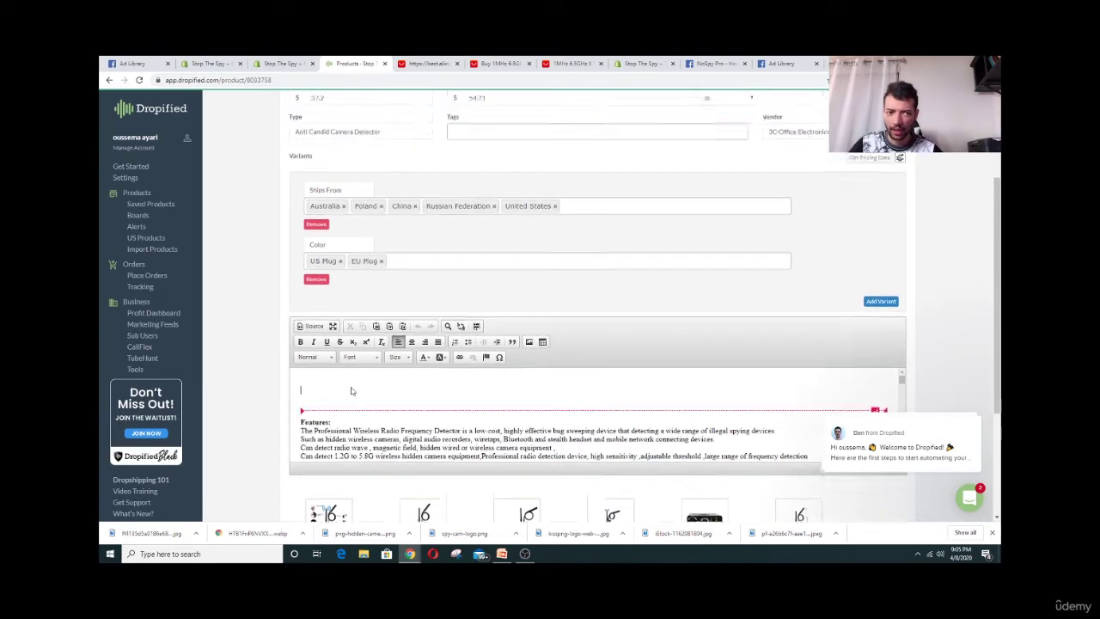
{"action": "scroll", "coordinate": [283, 412], "scroll_direction": "down", "scroll_amount": 1}
{"action": "scroll", "coordinate": [360, 365], "scroll_direction": "down", "scroll_amount": 8}
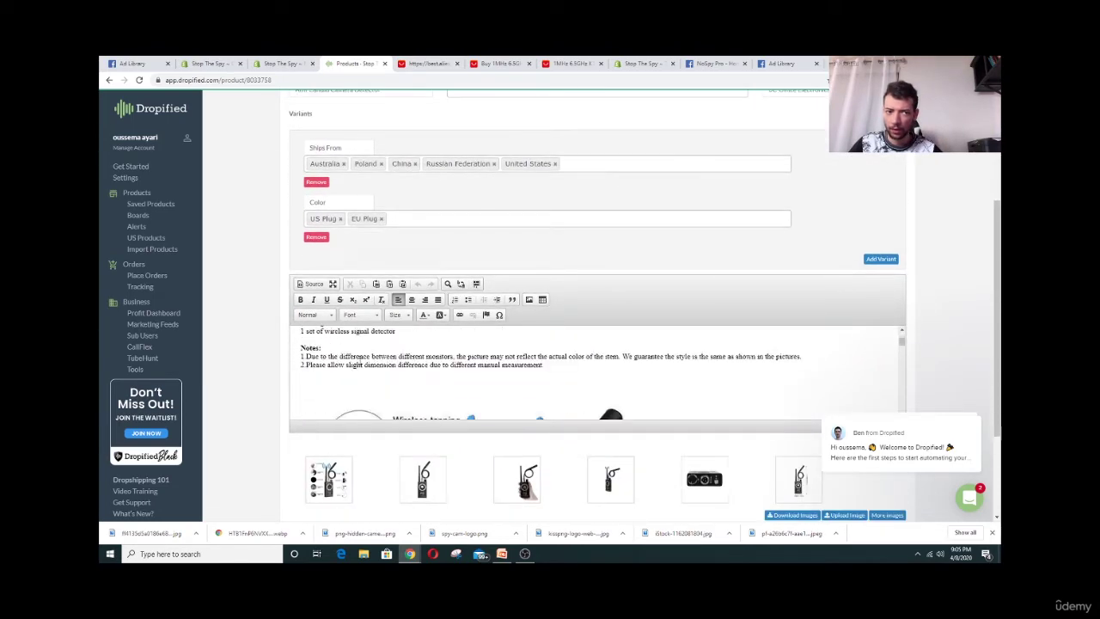
{"action": "scroll", "coordinate": [360, 368], "scroll_direction": "up", "scroll_amount": 3}
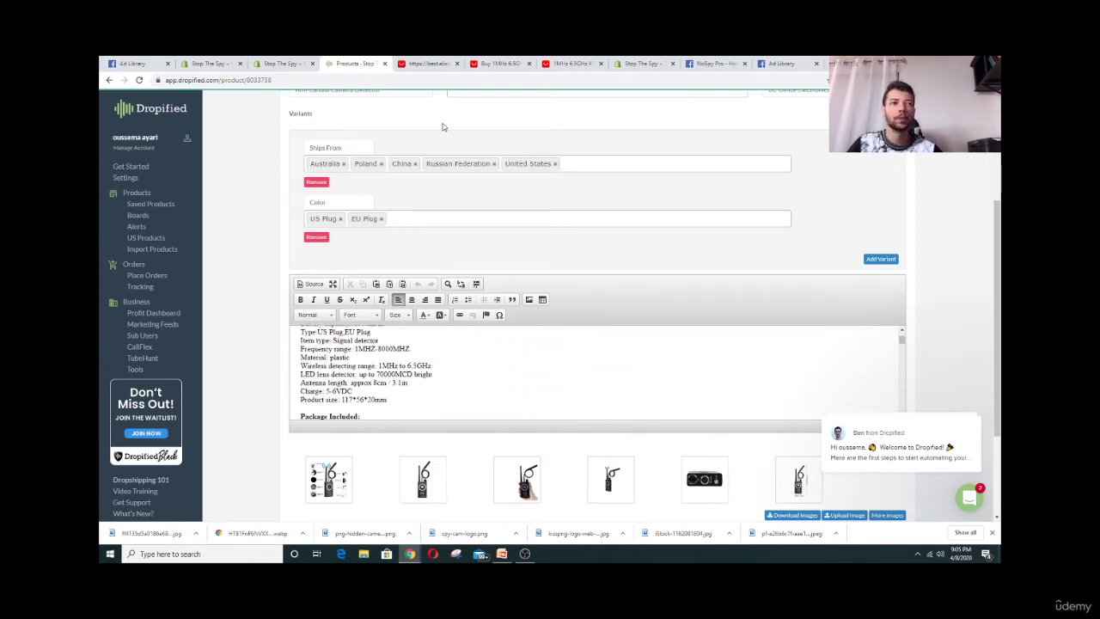
Switch to the AliExpress home page and load Amazon in its place
{"action": "left_click", "coordinate": [434, 62]}
{"action": "left_click", "coordinate": [417, 80]}
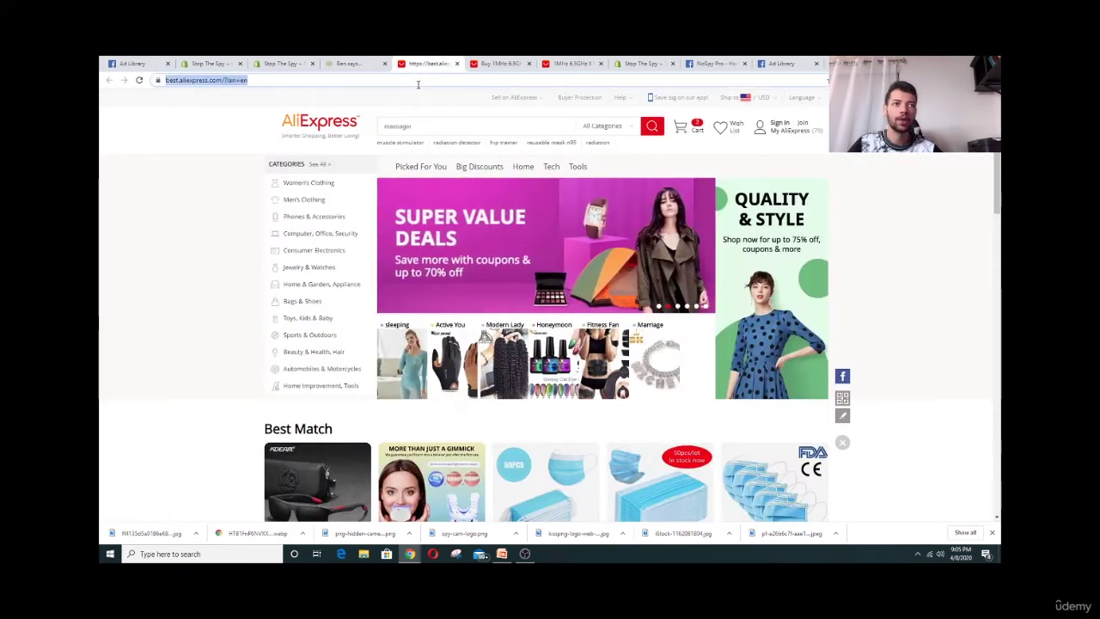
{"action": "type", "text": "AMAZON"}
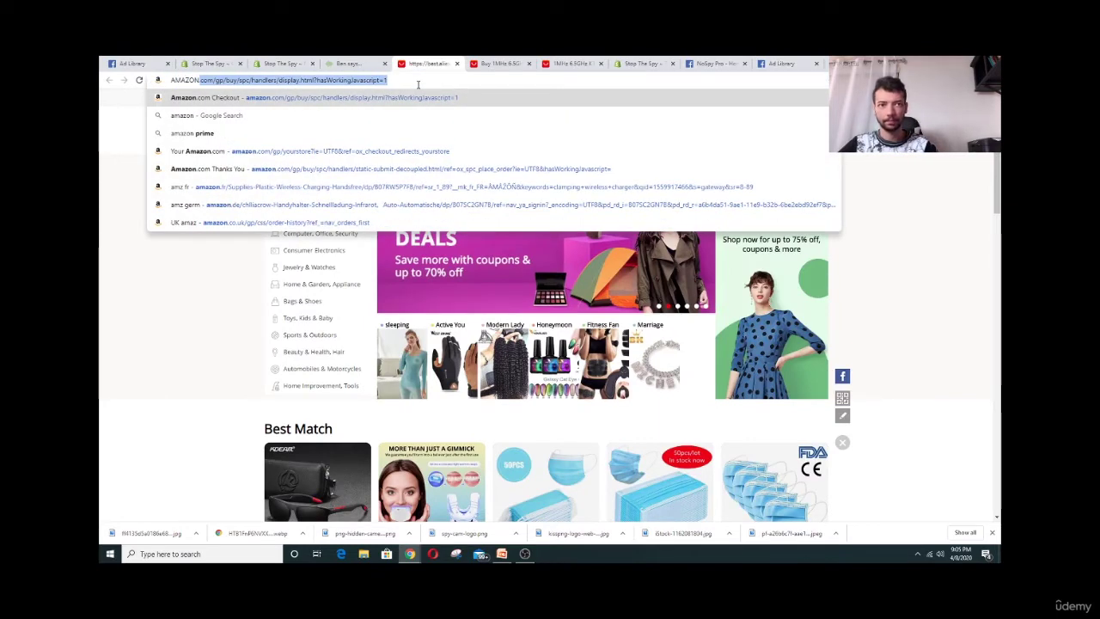
{"action": "key", "text": "Return"}
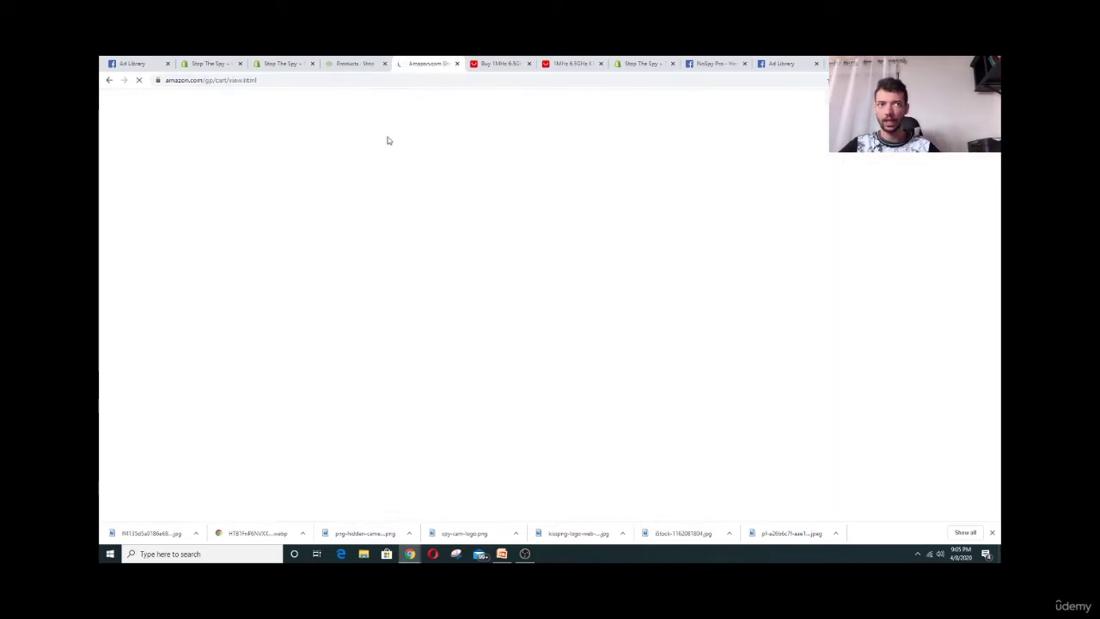
Search Amazon for SPY CAMERA DETECTOR
{"action": "left_click", "coordinate": [388, 124]}
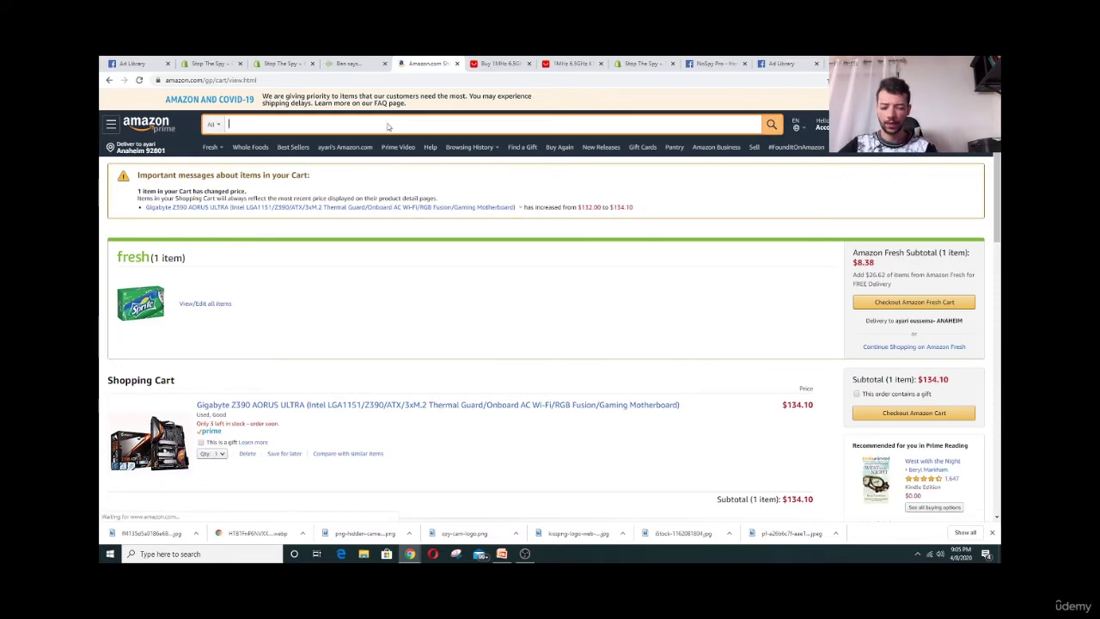
{"action": "type", "text": "SPY "}
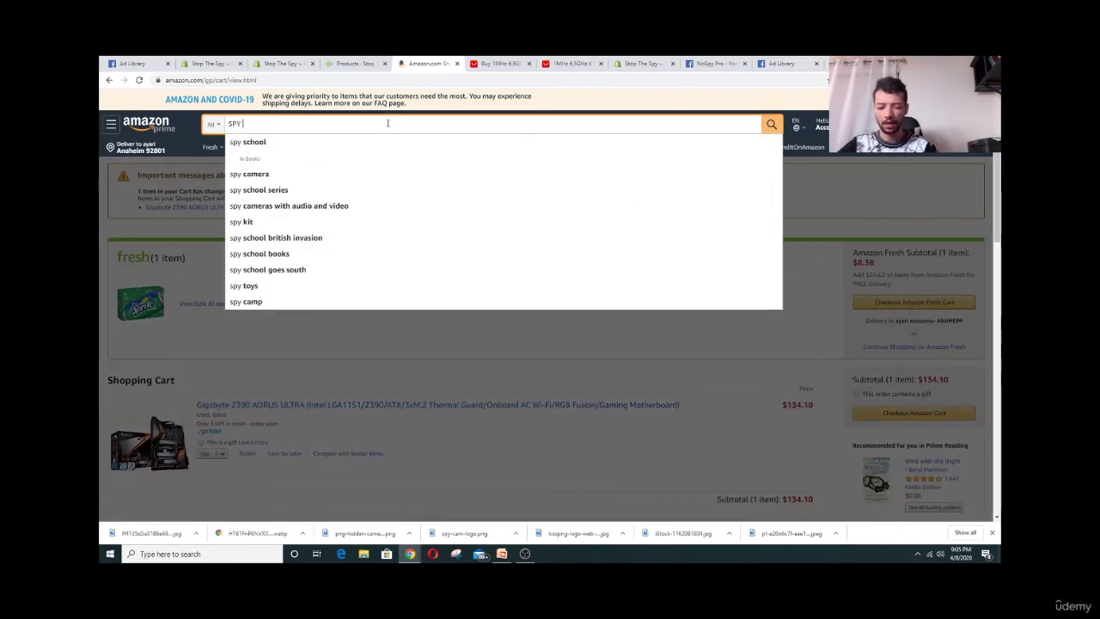
{"action": "type", "text": "CAMERA DETE"}
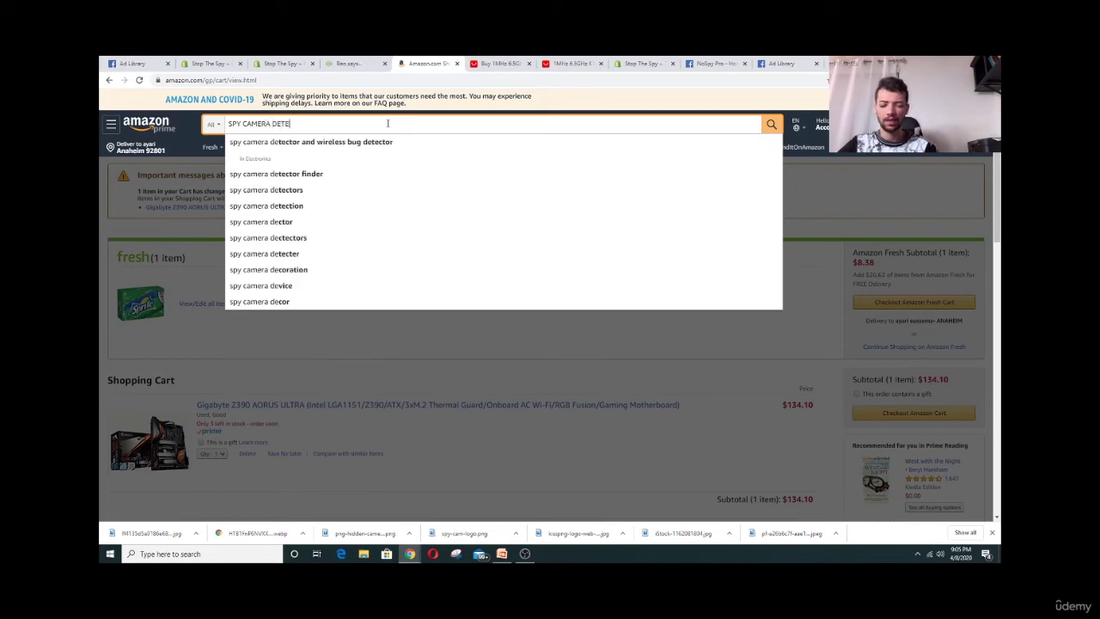
{"action": "type", "text": "CTOR"}
{"action": "key", "text": "Return"}
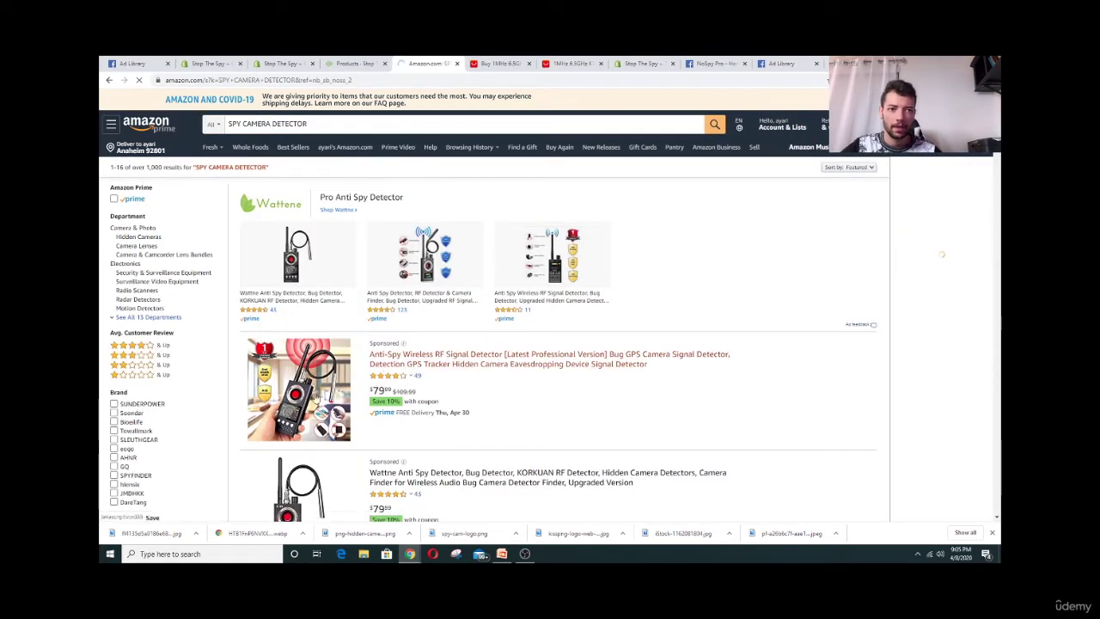
Open the sponsored Anti-Spy Wireless RF Signal Detector listing and examine its feature bullet points
{"action": "left_click", "coordinate": [373, 367]}
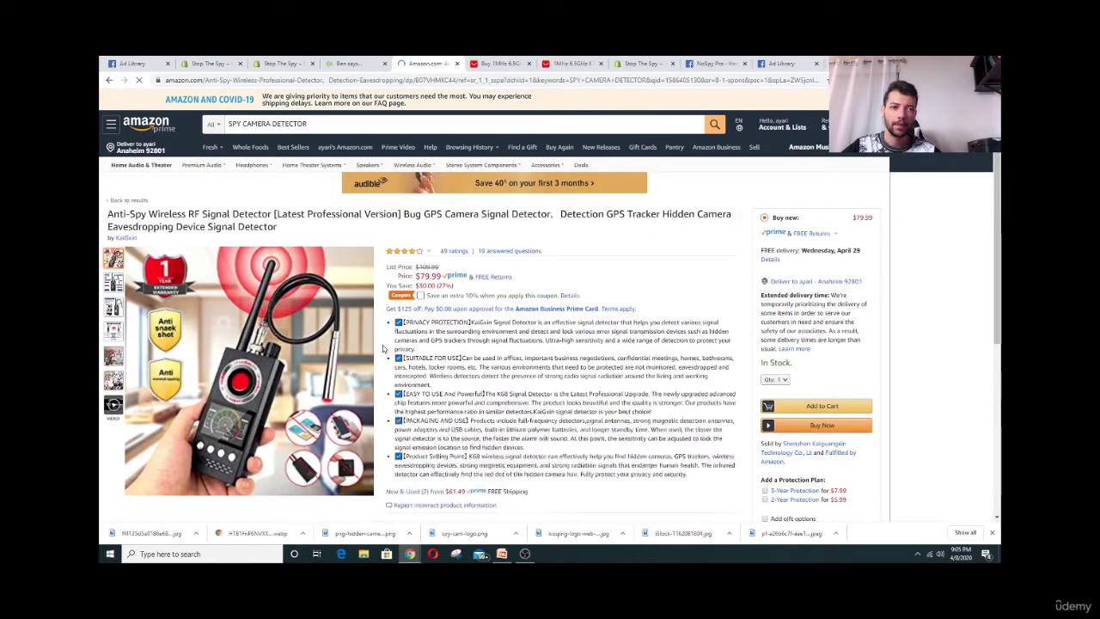
{"action": "scroll", "coordinate": [438, 339], "scroll_direction": "down", "scroll_amount": 3}
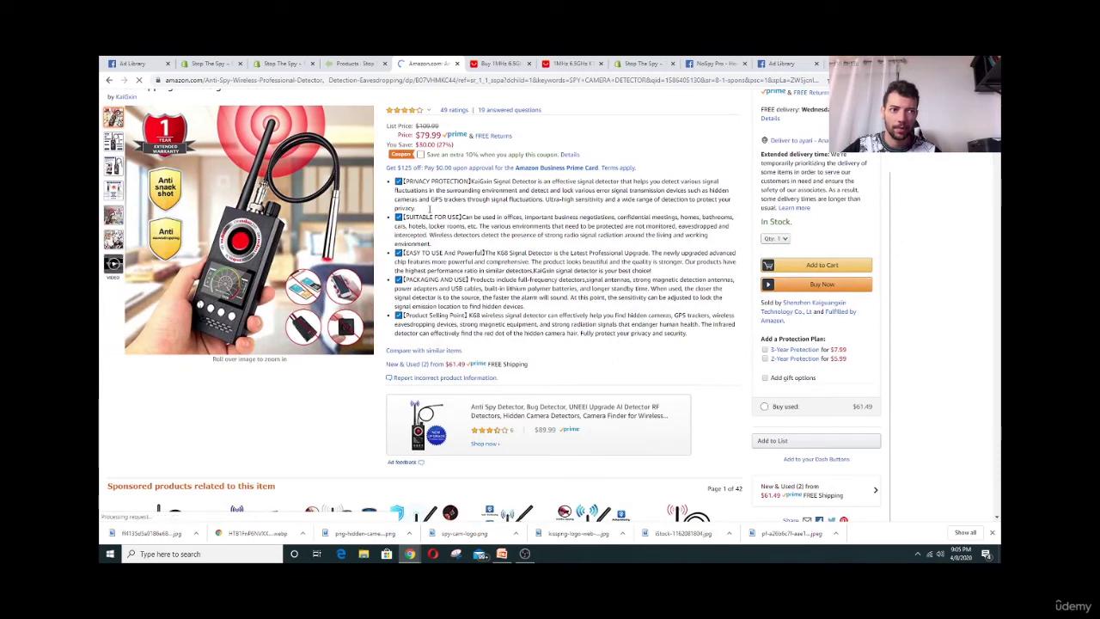
Examine the detector listing's feature bullet points and the manufacturer's section with its illustrated function descriptions
{"action": "left_click_drag", "start_coordinate": [397, 181], "coordinate": [519, 334]}
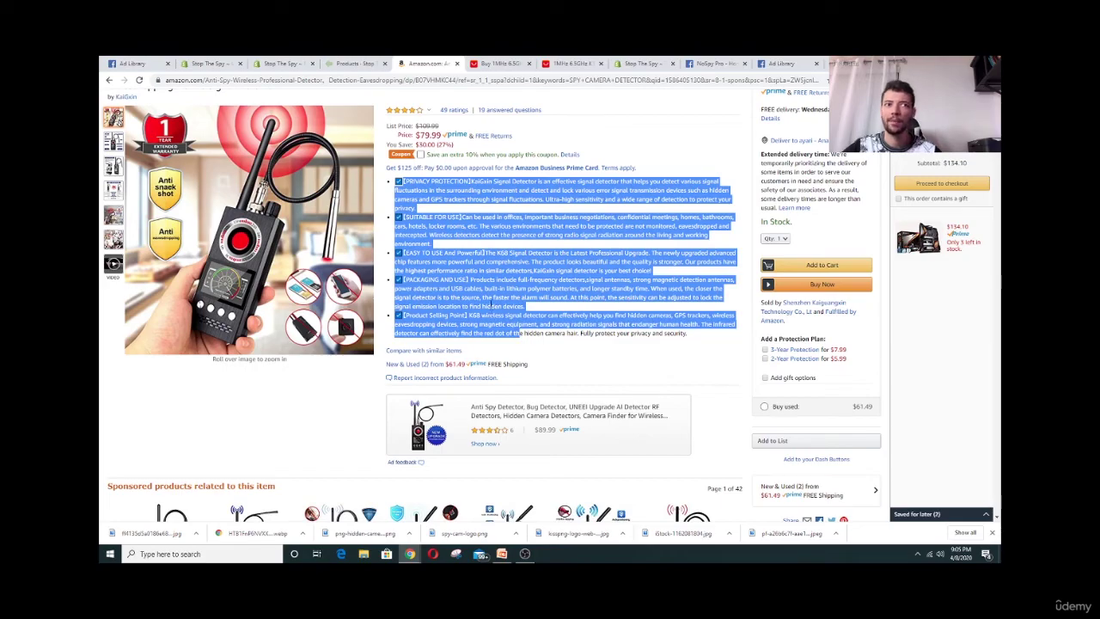
{"action": "left_click", "coordinate": [519, 334]}
{"action": "scroll", "coordinate": [482, 271], "scroll_direction": "down", "scroll_amount": 15}
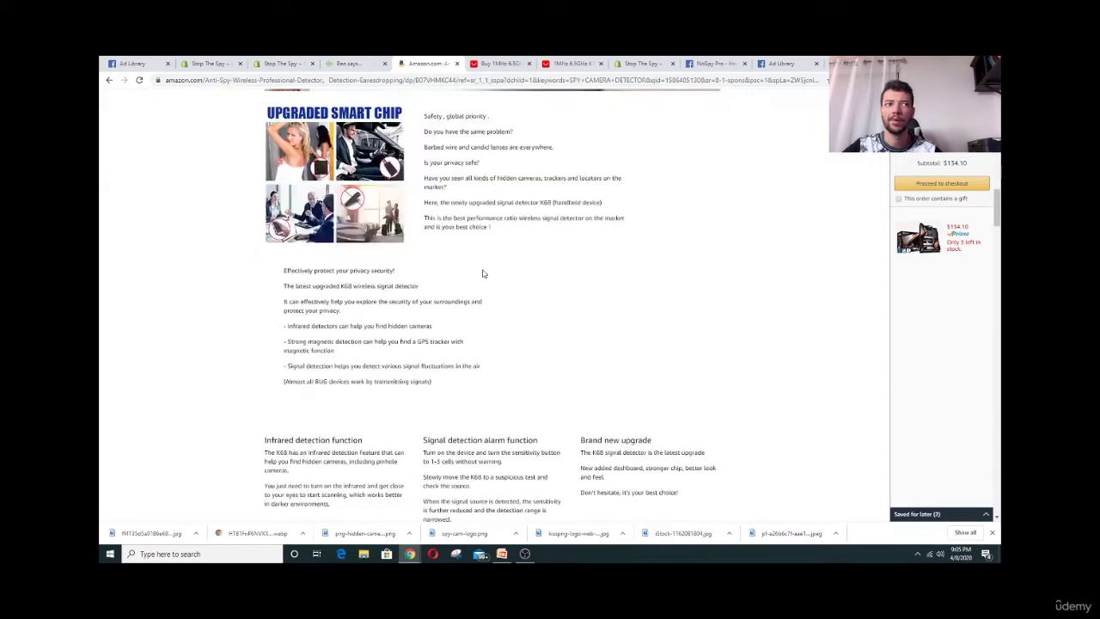
{"action": "scroll", "coordinate": [483, 275], "scroll_direction": "up", "scroll_amount": 10}
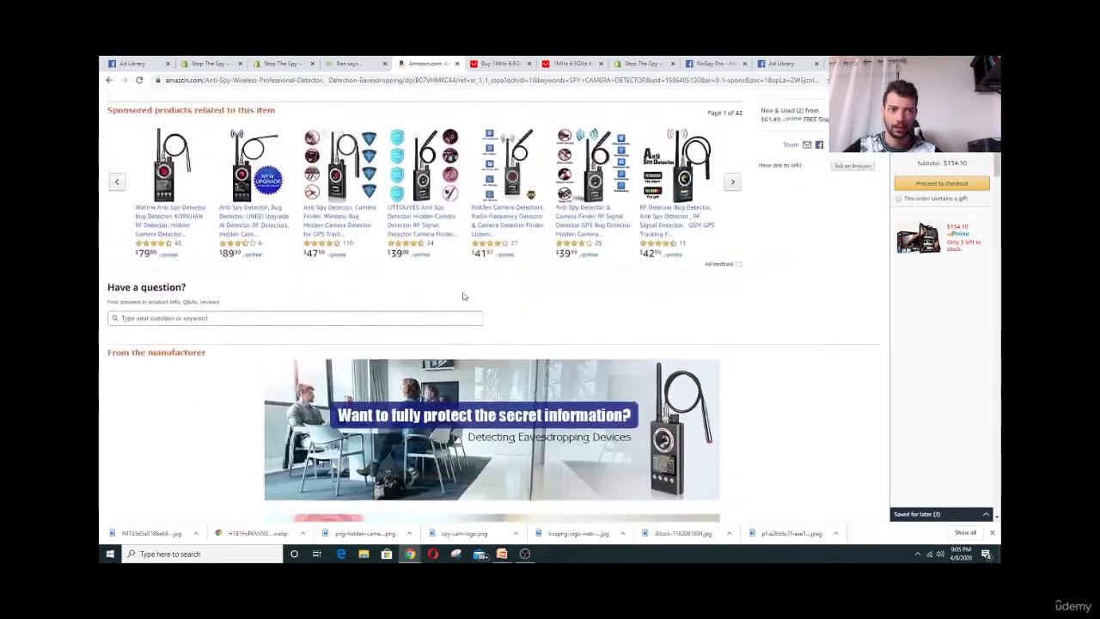
{"action": "scroll", "coordinate": [462, 295], "scroll_direction": "down", "scroll_amount": 5}
{"action": "scroll", "coordinate": [460, 294], "scroll_direction": "down", "scroll_amount": 4}
{"action": "scroll", "coordinate": [458, 295], "scroll_direction": "up", "scroll_amount": 1}
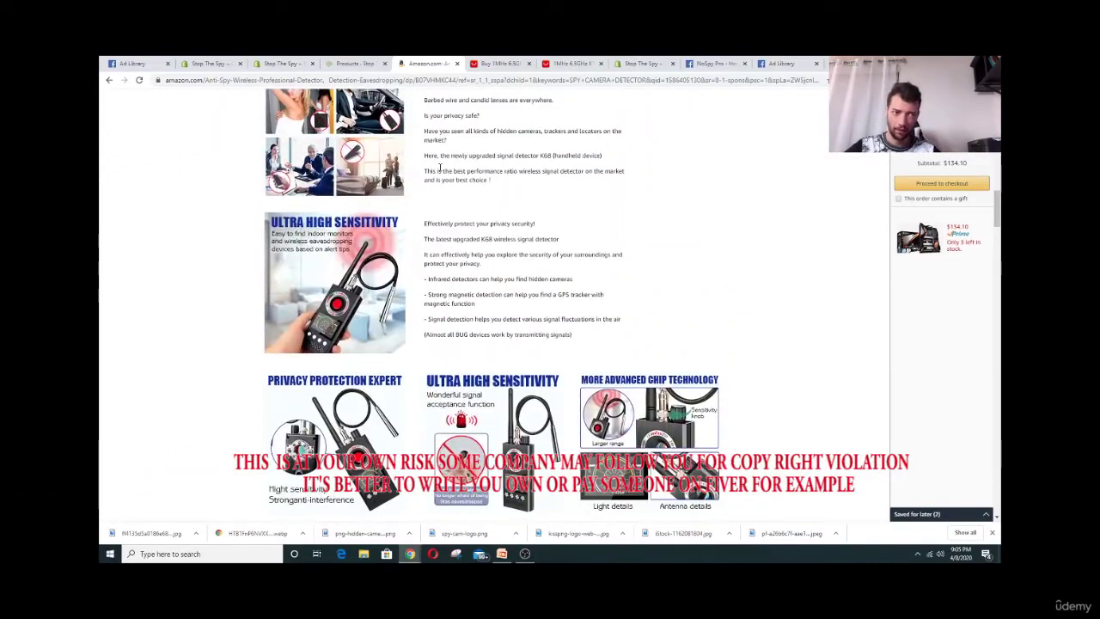
{"action": "scroll", "coordinate": [439, 168], "scroll_direction": "down", "scroll_amount": 4}
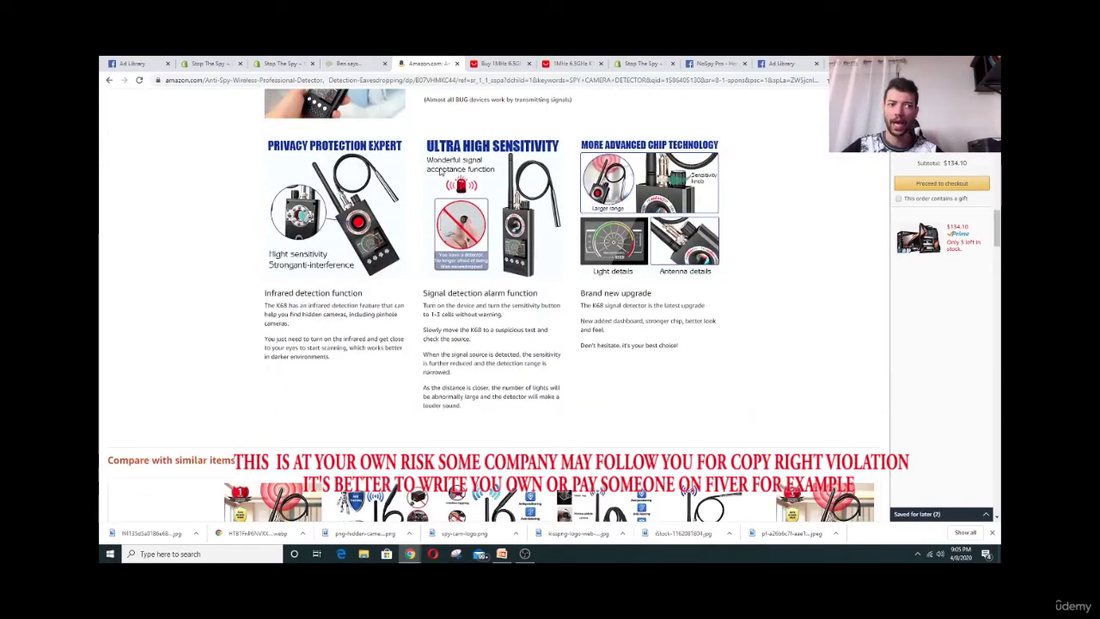
{"action": "scroll", "coordinate": [437, 176], "scroll_direction": "down", "scroll_amount": 4}
{"action": "scroll", "coordinate": [434, 179], "scroll_direction": "up", "scroll_amount": 4}
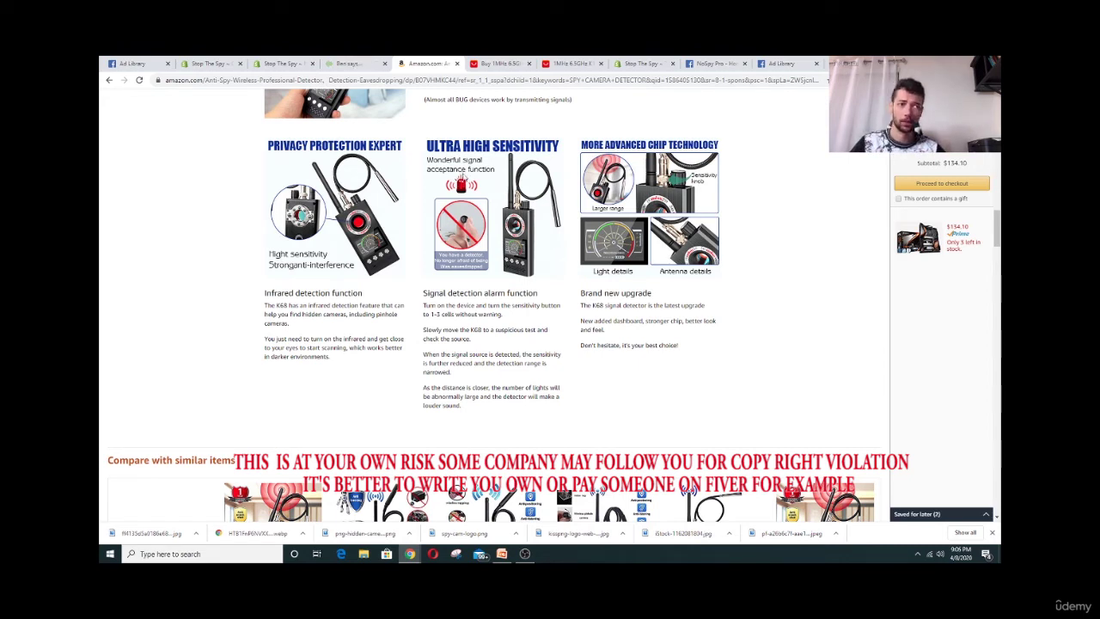
{"action": "scroll", "coordinate": [507, 287], "scroll_direction": "up", "scroll_amount": 4}
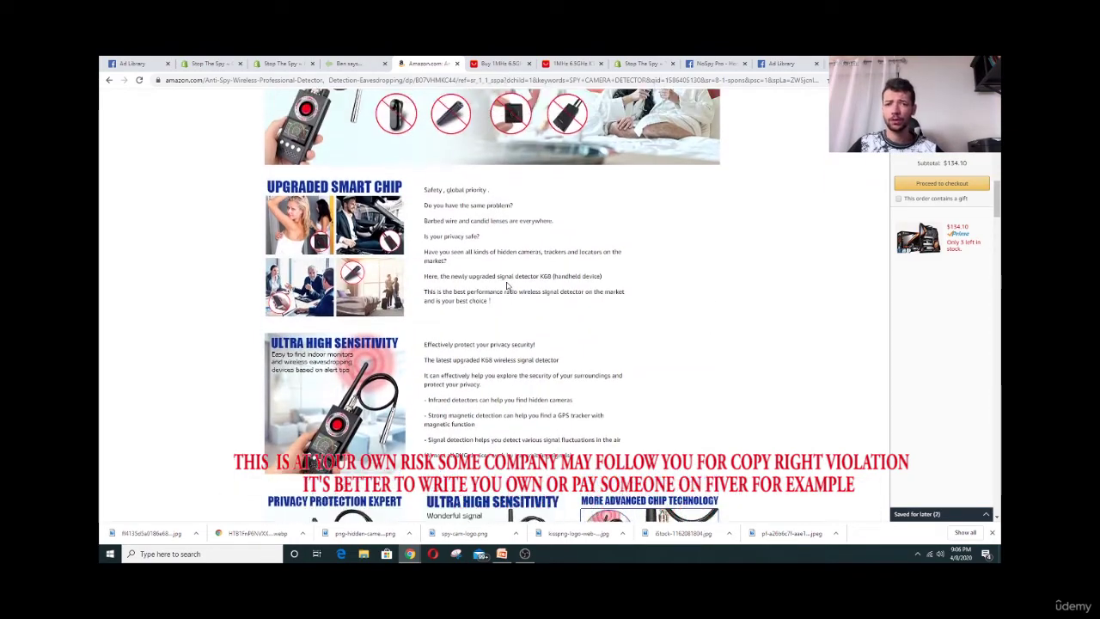
{"action": "scroll", "coordinate": [470, 256], "scroll_direction": "up", "scroll_amount": 3}
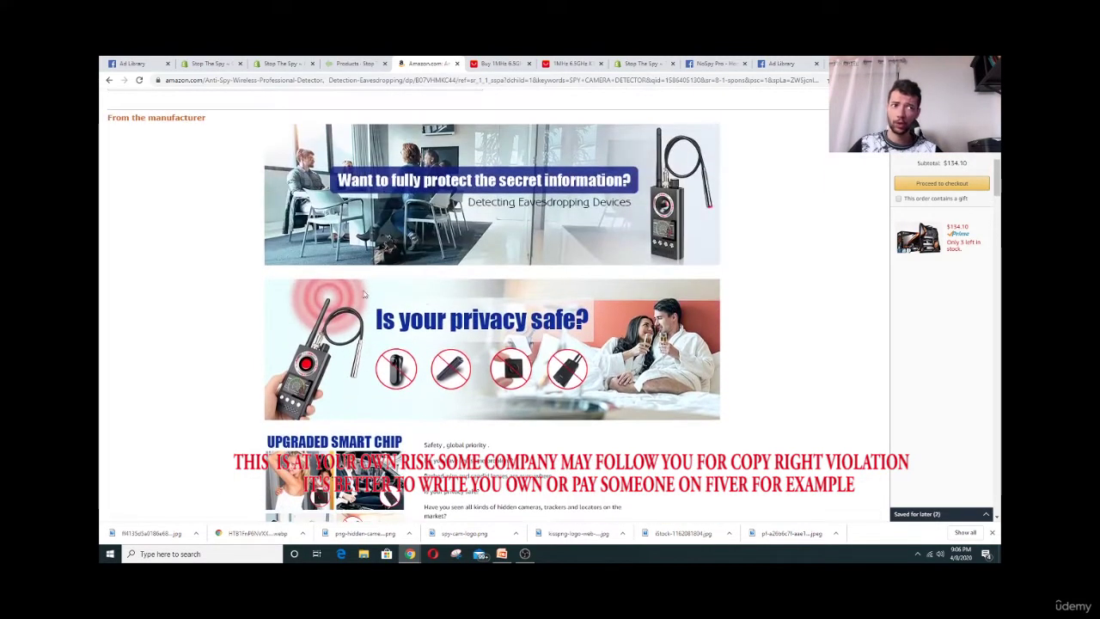
Highlight the Upgraded Smart Chip text in the manufacturer's section, then return to the SPY CAMERA DETECTOR search results and look through the listings
{"action": "scroll", "coordinate": [439, 283], "scroll_direction": "down", "scroll_amount": 4}
{"action": "scroll", "coordinate": [416, 300], "scroll_direction": "up", "scroll_amount": 2}
{"action": "left_click_drag", "start_coordinate": [522, 415], "coordinate": [522, 422]}
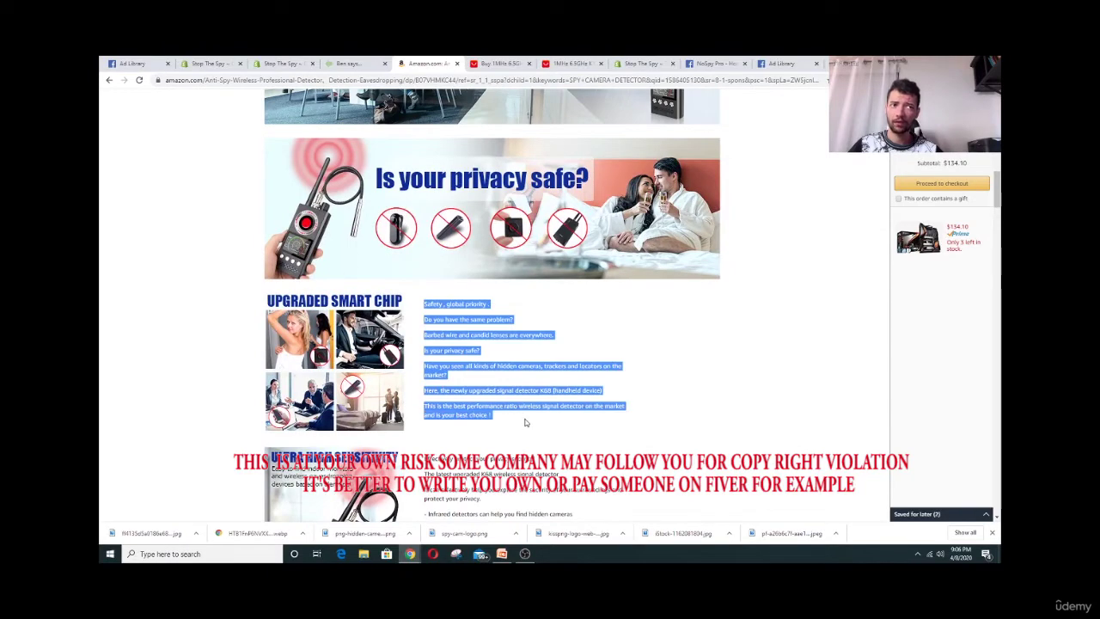
{"action": "left_click", "coordinate": [522, 422]}
{"action": "scroll", "coordinate": [164, 163], "scroll_direction": "up", "scroll_amount": 3}
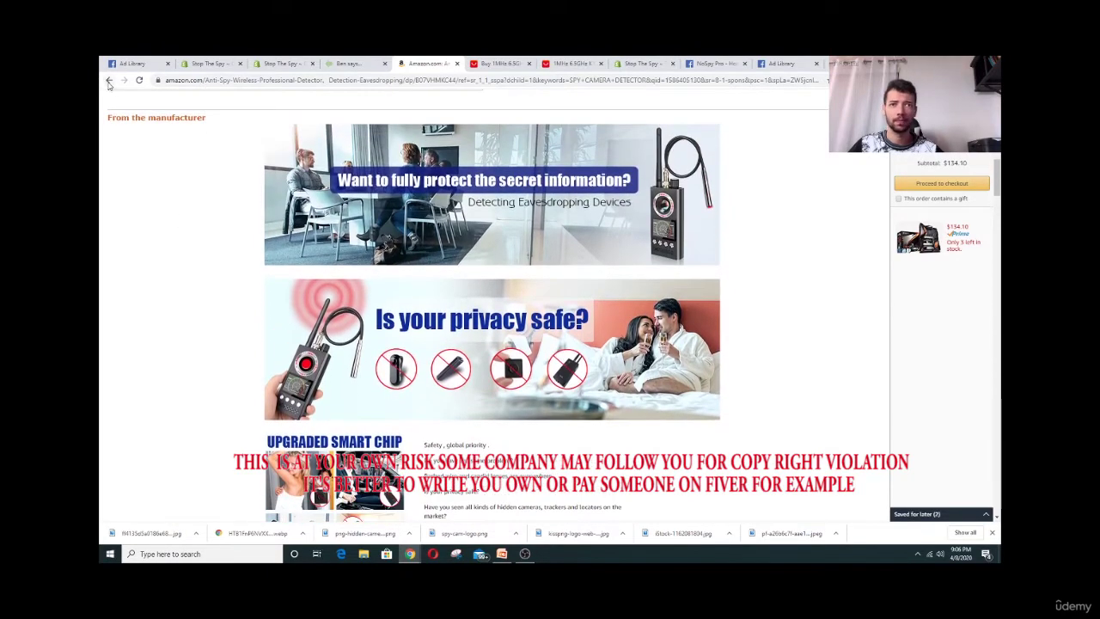
{"action": "left_click", "coordinate": [109, 80]}
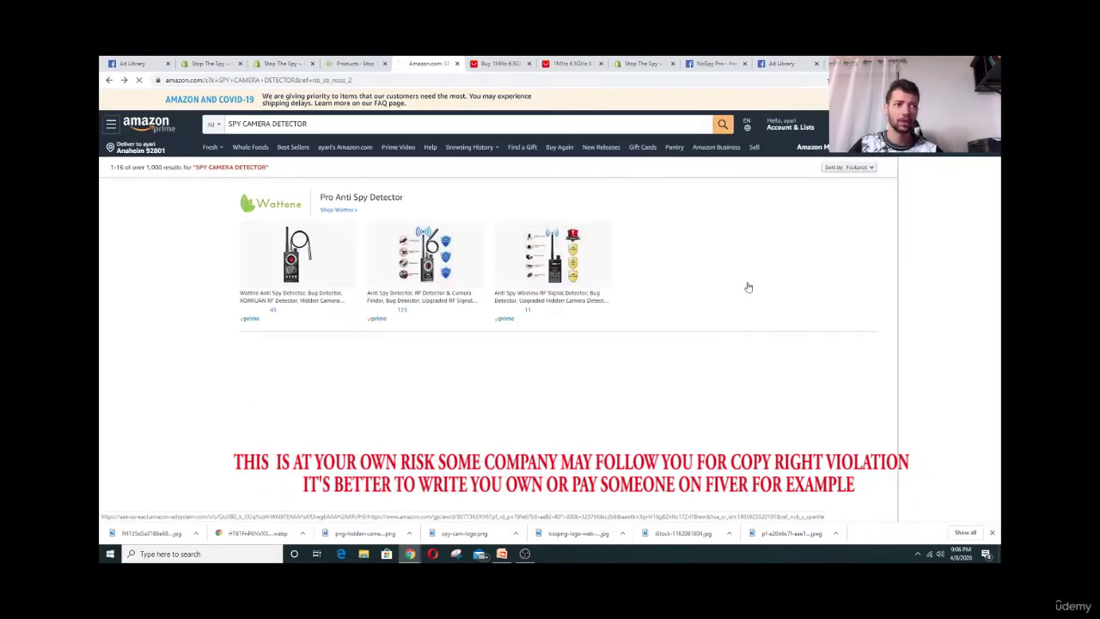
{"action": "scroll", "coordinate": [663, 300], "scroll_direction": "down", "scroll_amount": 5}
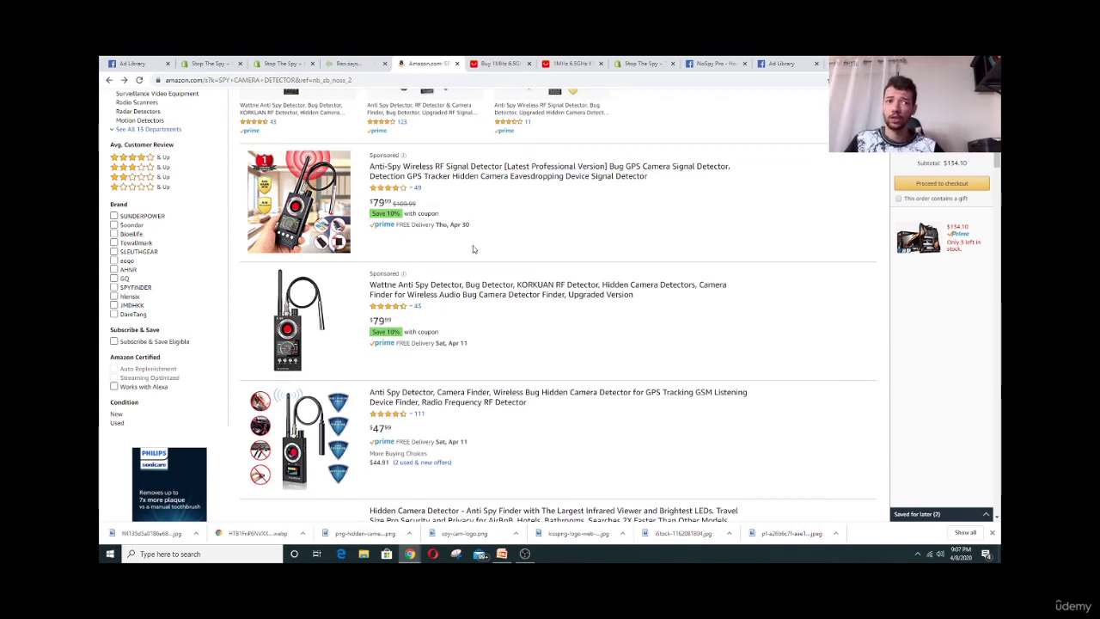
Switch to the Dropified product page and remove the Ships From variant from the anti-spy detector
{"action": "left_click", "coordinate": [337, 62]}
{"action": "scroll", "coordinate": [379, 369], "scroll_direction": "down", "scroll_amount": 5}
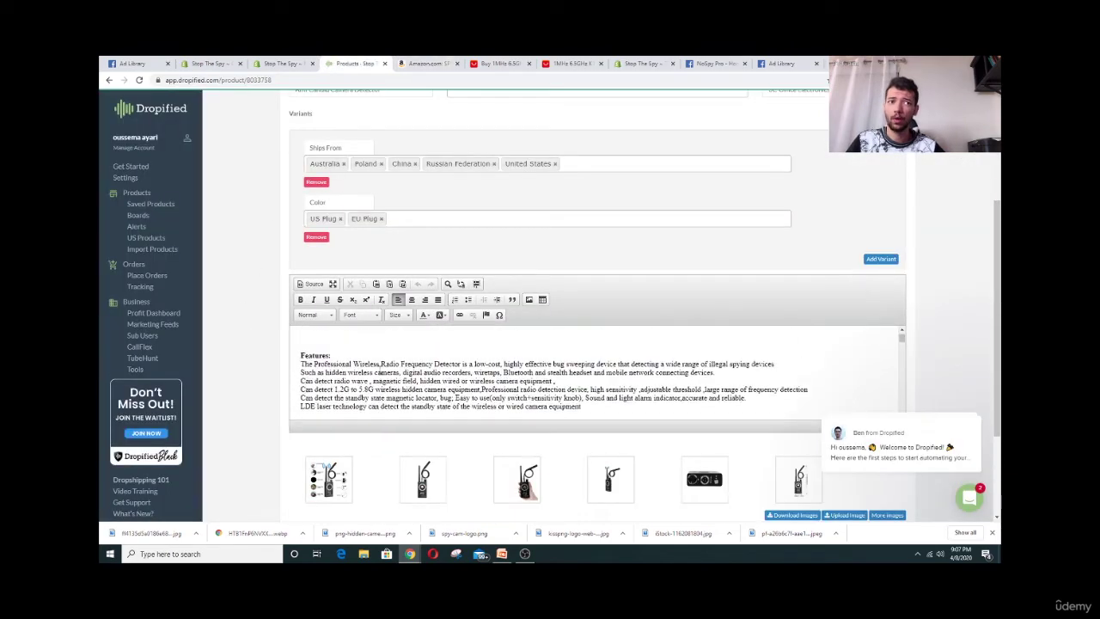
{"action": "scroll", "coordinate": [374, 343], "scroll_direction": "up", "scroll_amount": 1}
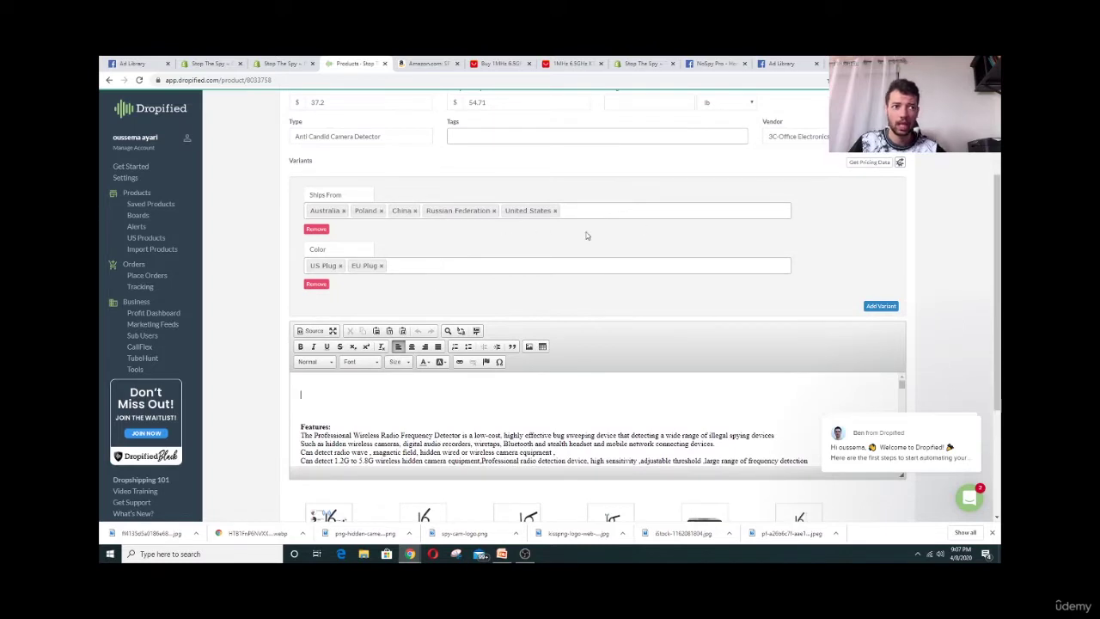
{"action": "scroll", "coordinate": [399, 236], "scroll_direction": "up", "scroll_amount": 2}
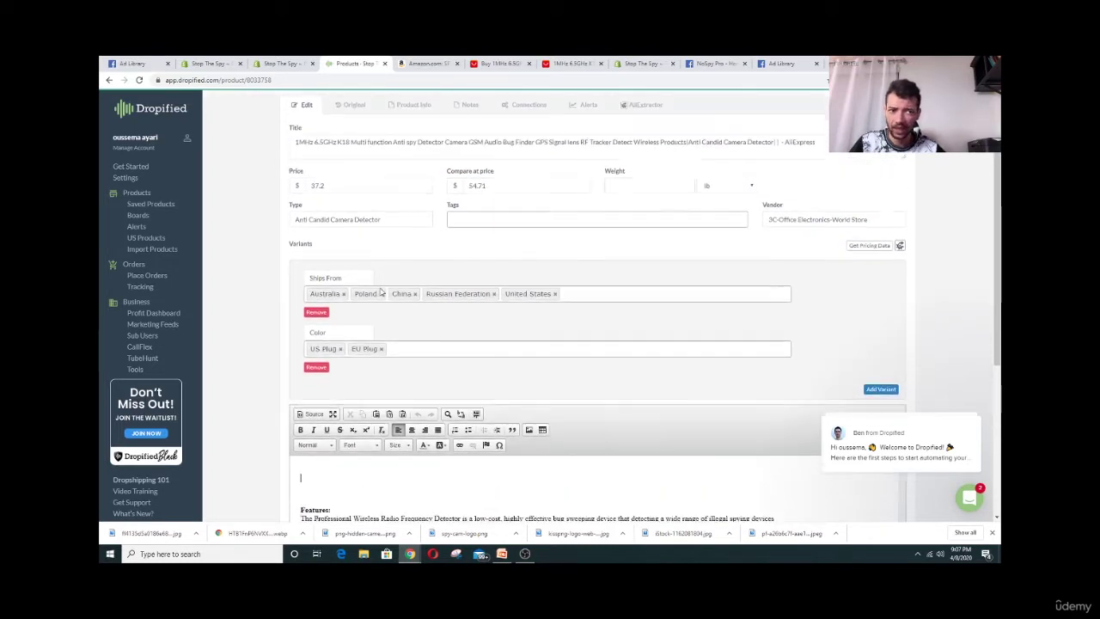
{"action": "scroll", "coordinate": [348, 296], "scroll_direction": "down", "scroll_amount": 1}
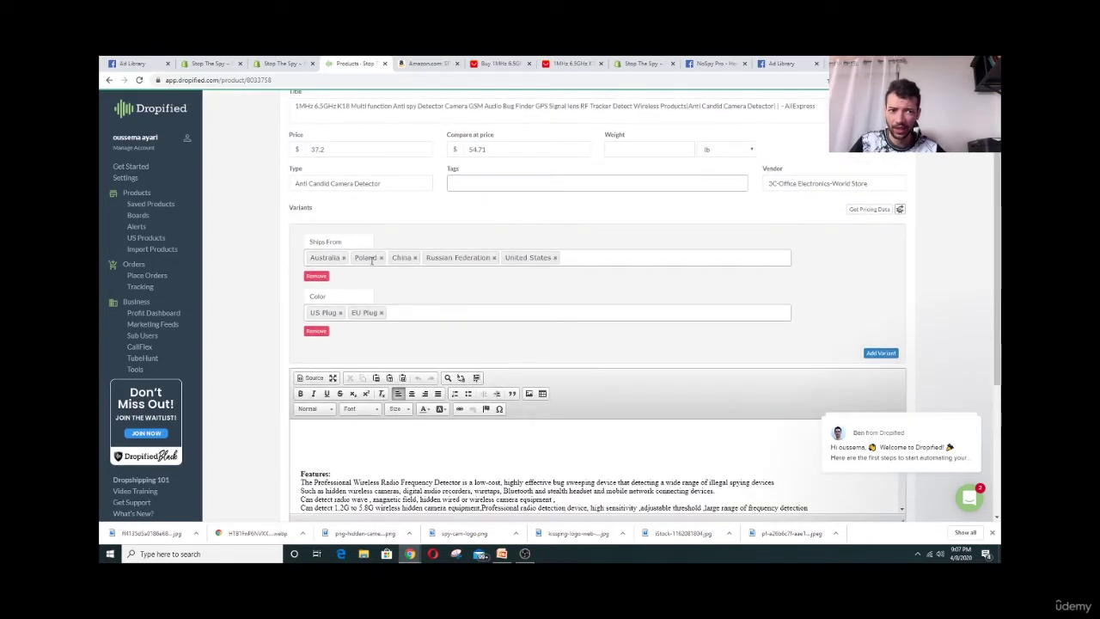
{"action": "left_click", "coordinate": [316, 276]}
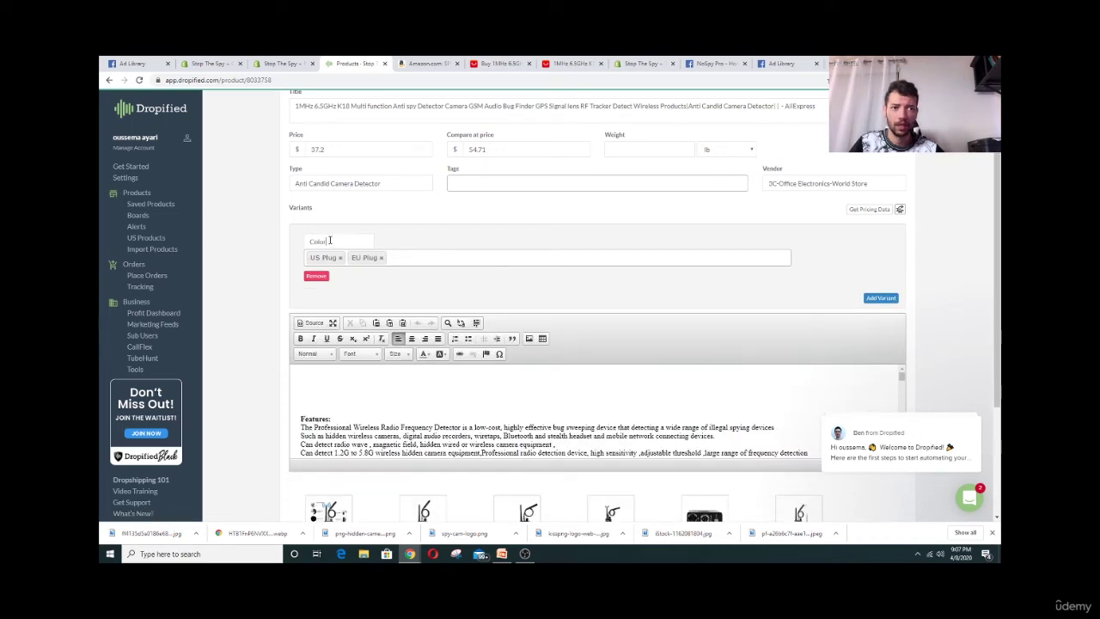
Replace the name of the Color variant holding US Plug and EU Plug with text beginning PLU
{"action": "left_click_drag", "start_coordinate": [329, 241], "coordinate": [293, 244]}
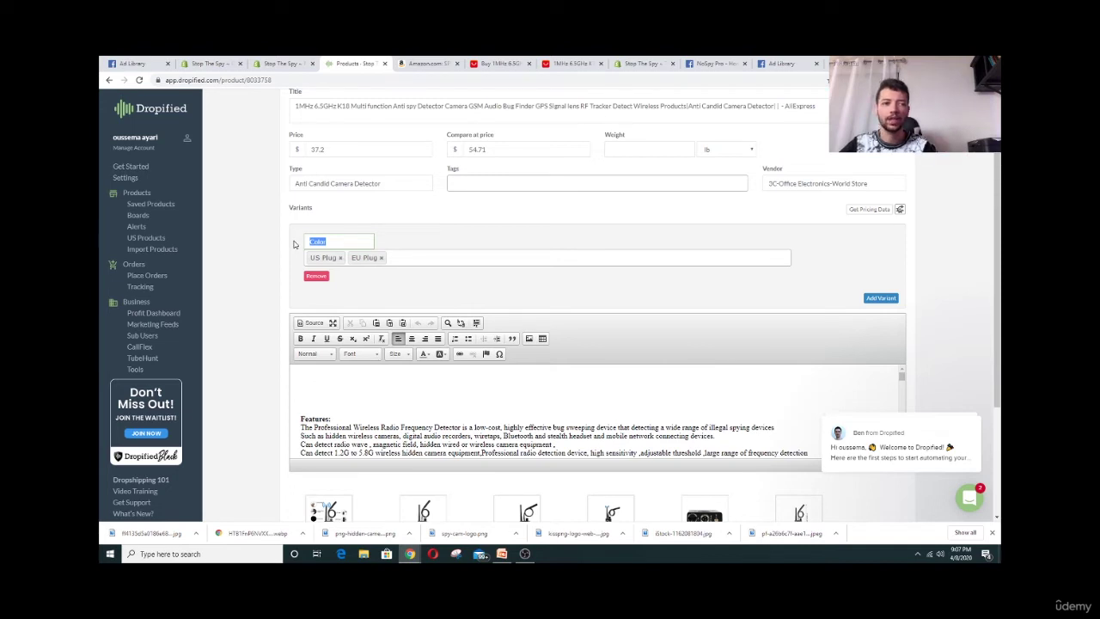
{"action": "type", "text": "Pl"}
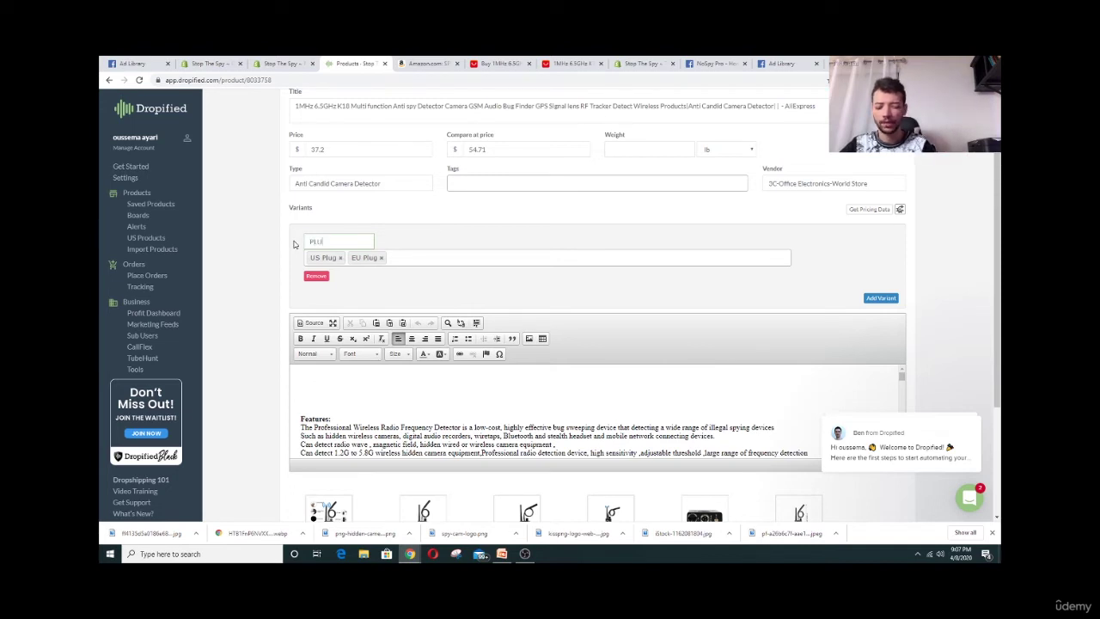
Name the product's plug variant PLUG TYPE and set the compare-at price to $79.97
{"action": "type", "text": "UG"}
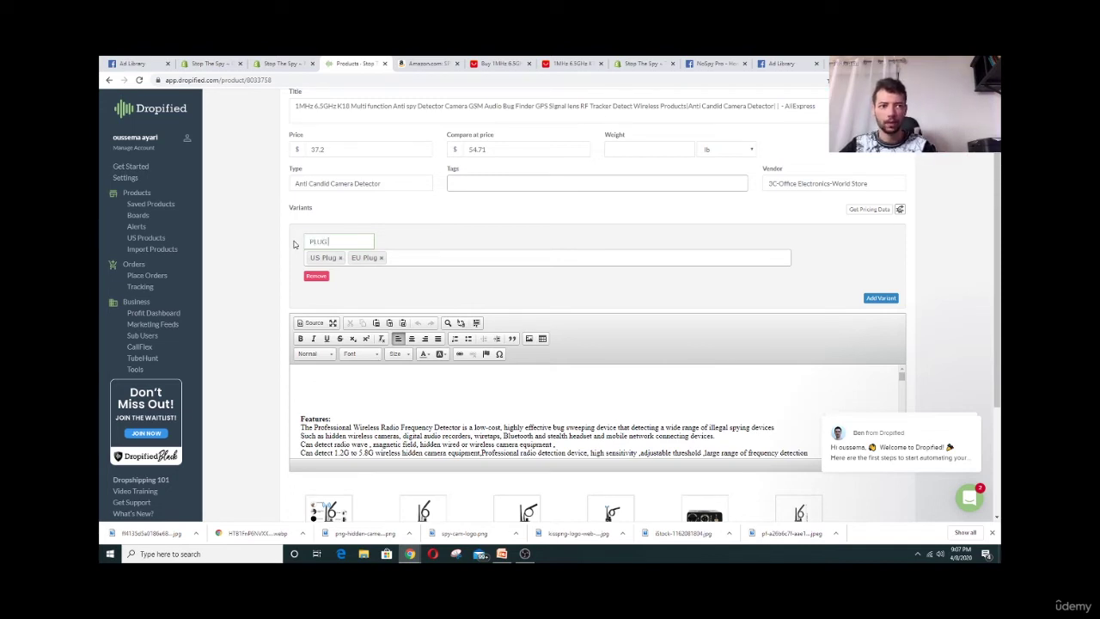
{"action": "type", "text": " TYPE"}
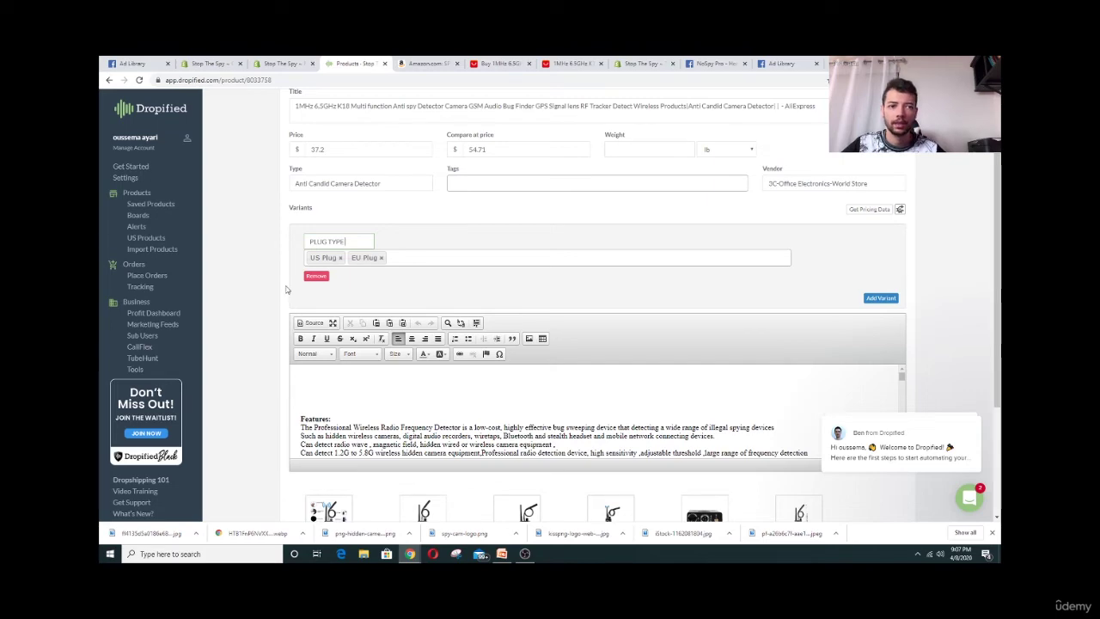
{"action": "scroll", "coordinate": [281, 292], "scroll_direction": "down", "scroll_amount": 1}
{"action": "scroll", "coordinate": [281, 301], "scroll_direction": "down", "scroll_amount": 1}
{"action": "scroll", "coordinate": [279, 297], "scroll_direction": "up", "scroll_amount": 3}
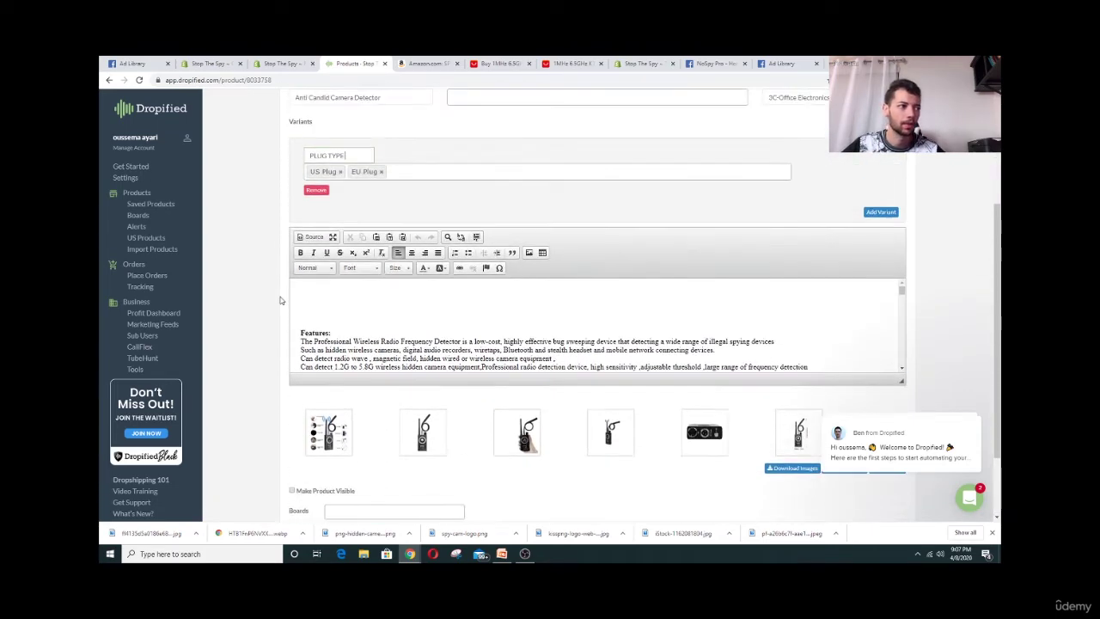
{"action": "scroll", "coordinate": [277, 294], "scroll_direction": "up", "scroll_amount": 1}
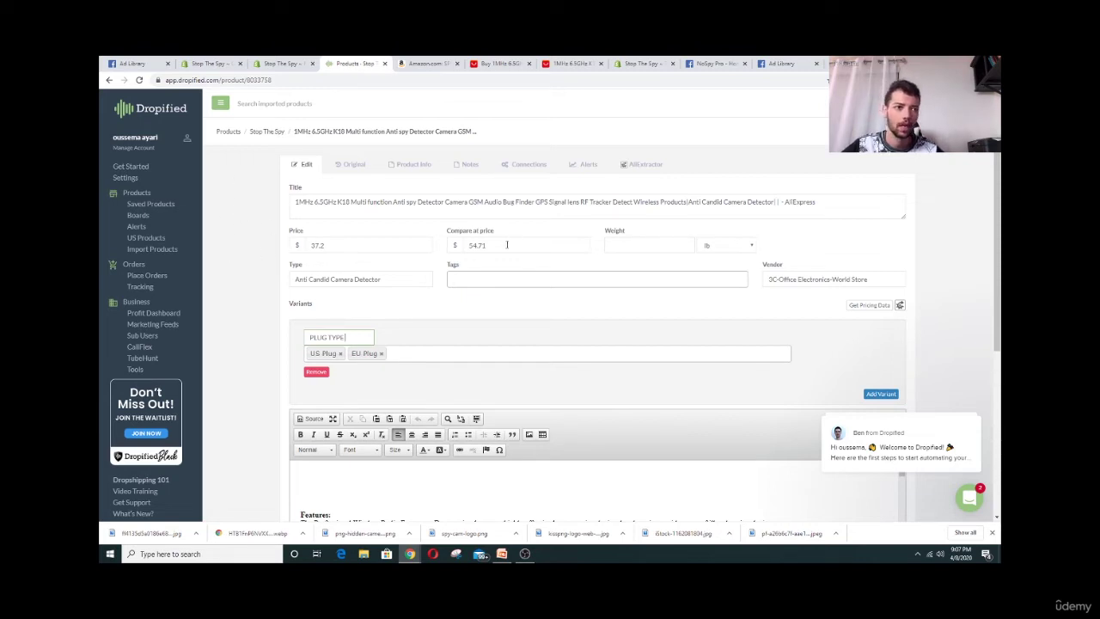
{"action": "left_click_drag", "start_coordinate": [487, 244], "coordinate": [432, 245]}
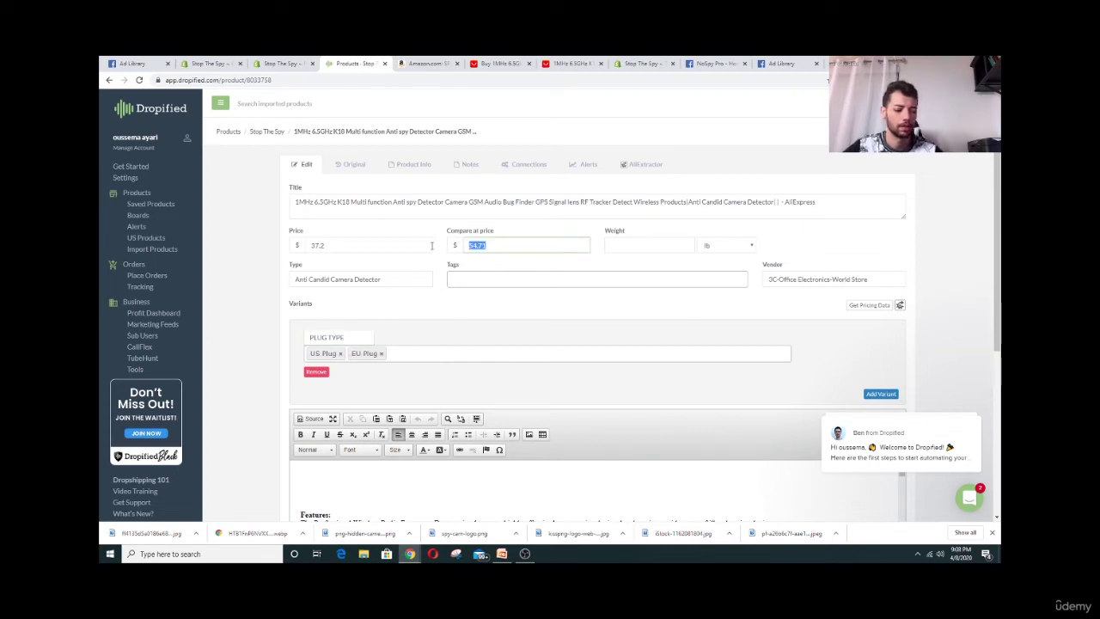
{"action": "type", "text": "79.97"}
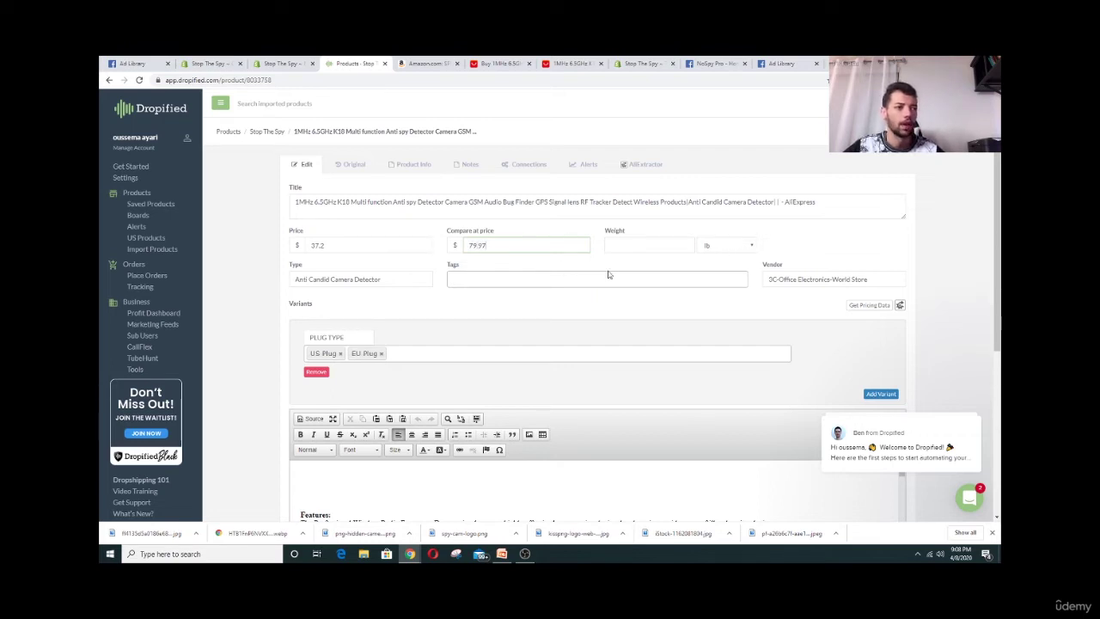
Review the product's description from its feature text through the embedded product photos
{"action": "scroll", "coordinate": [607, 275], "scroll_direction": "down", "scroll_amount": 1}
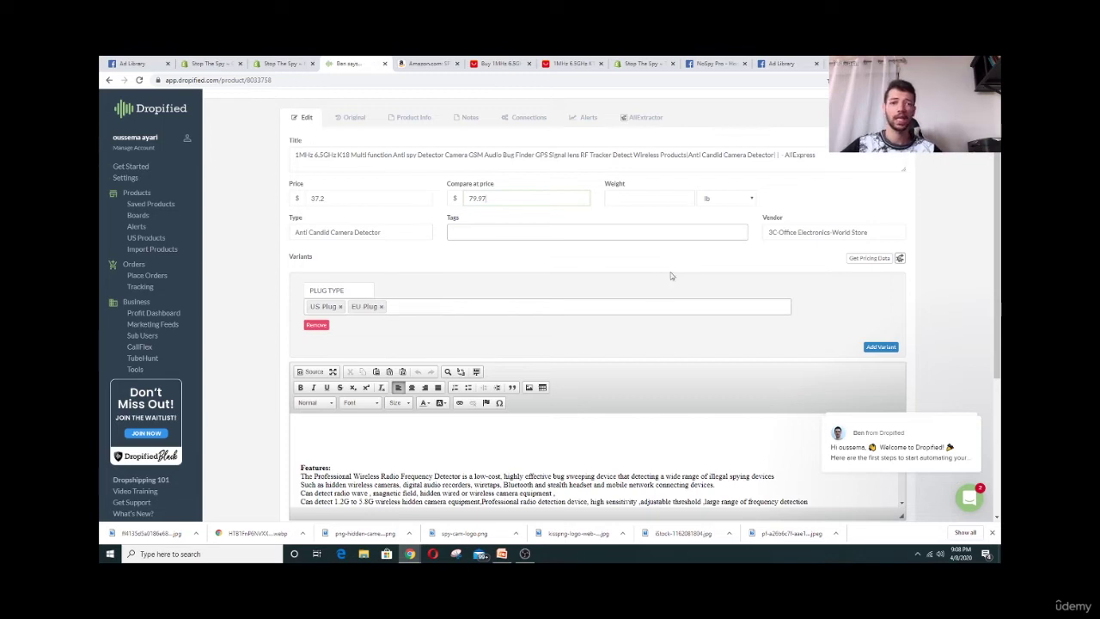
{"action": "scroll", "coordinate": [275, 272], "scroll_direction": "down", "scroll_amount": 3}
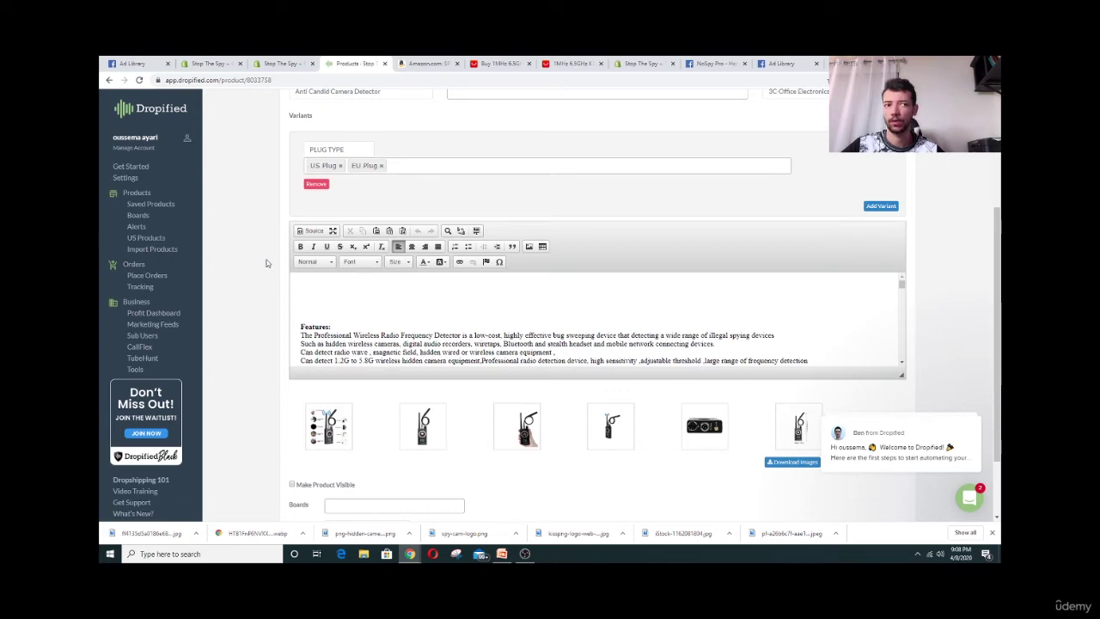
{"action": "scroll", "coordinate": [267, 257], "scroll_direction": "down", "scroll_amount": 2}
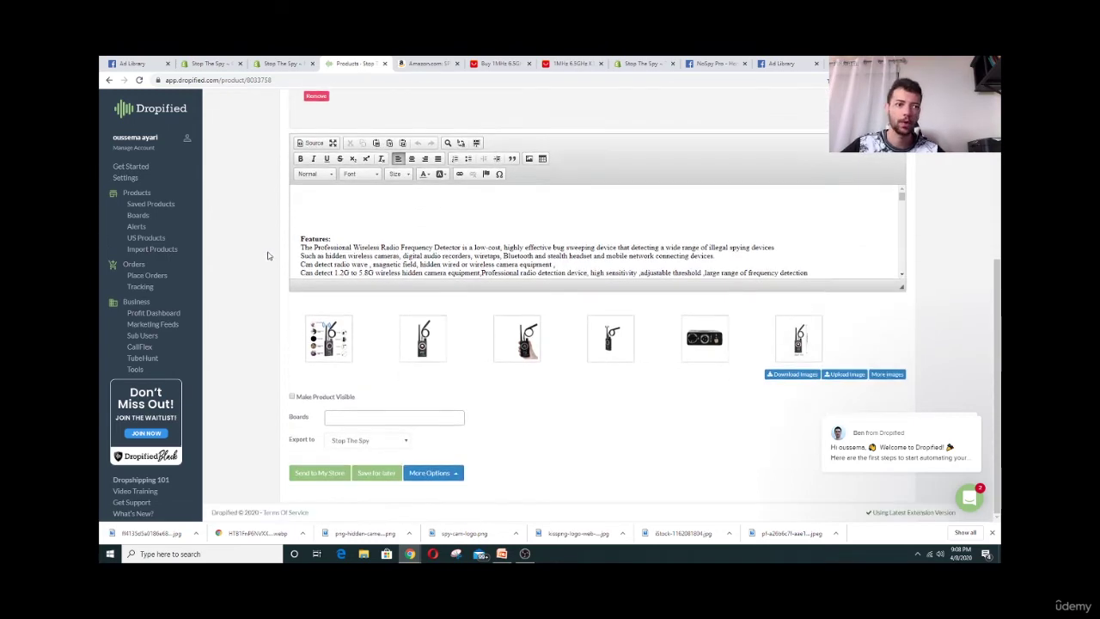
{"action": "scroll", "coordinate": [386, 224], "scroll_direction": "down", "scroll_amount": 8}
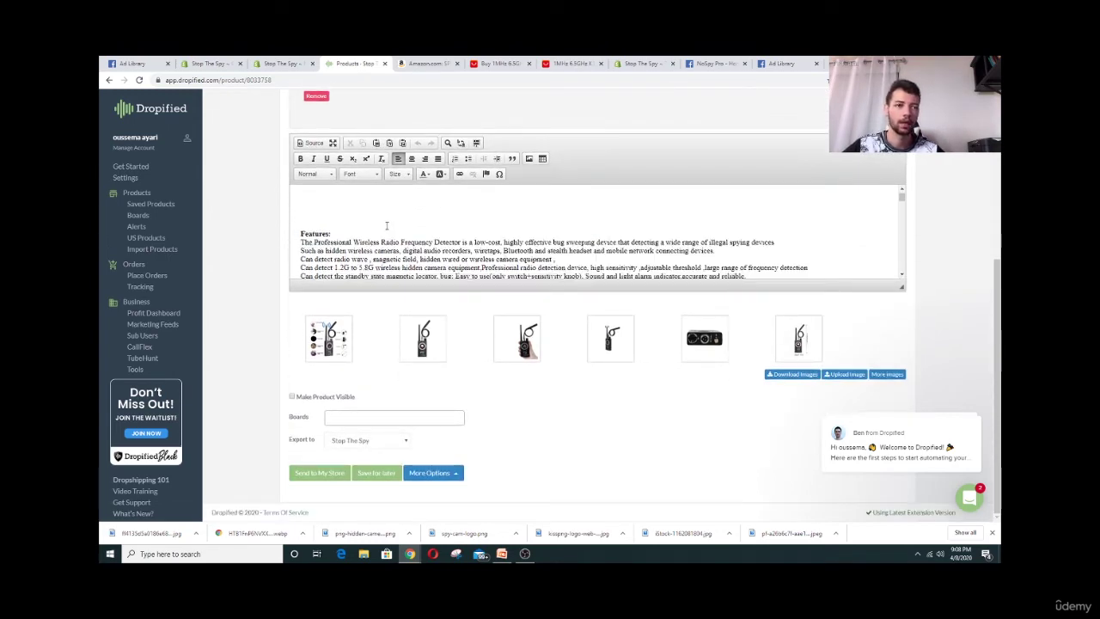
{"action": "scroll", "coordinate": [386, 223], "scroll_direction": "up", "scroll_amount": 10}
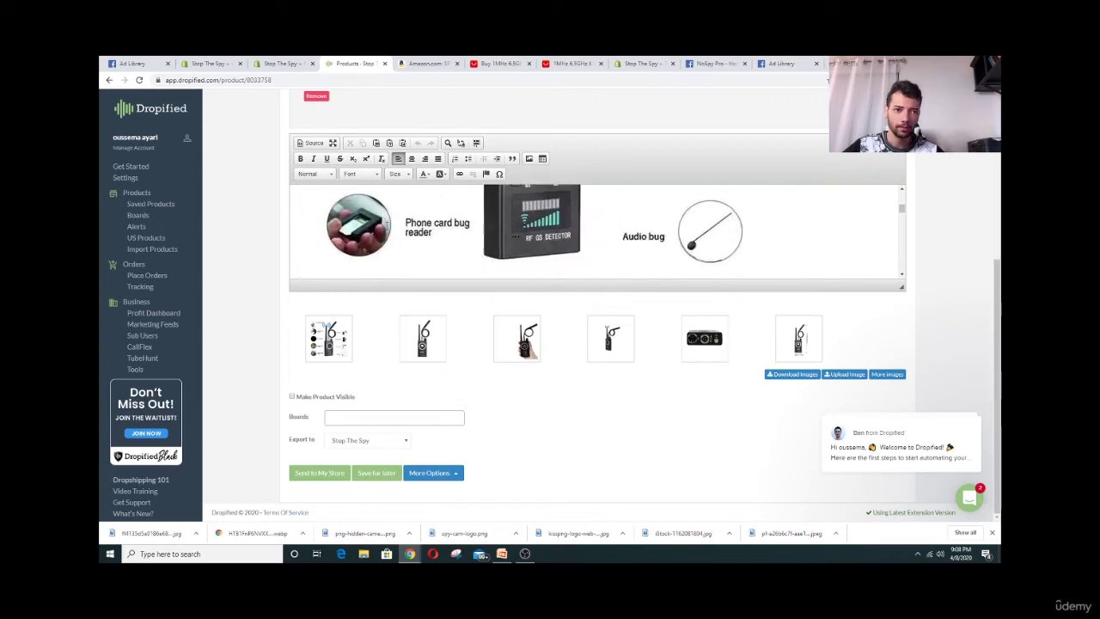
{"action": "scroll", "coordinate": [349, 239], "scroll_direction": "up", "scroll_amount": 2}
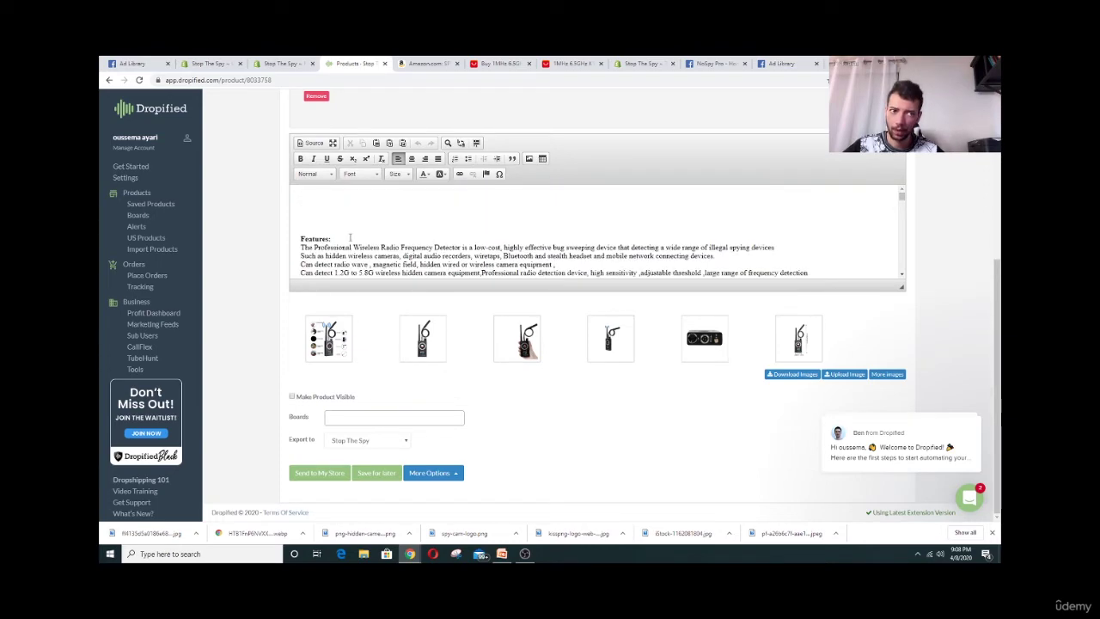
{"action": "scroll", "coordinate": [349, 239], "scroll_direction": "down", "scroll_amount": 6}
{"action": "scroll", "coordinate": [349, 239], "scroll_direction": "down", "scroll_amount": 5}
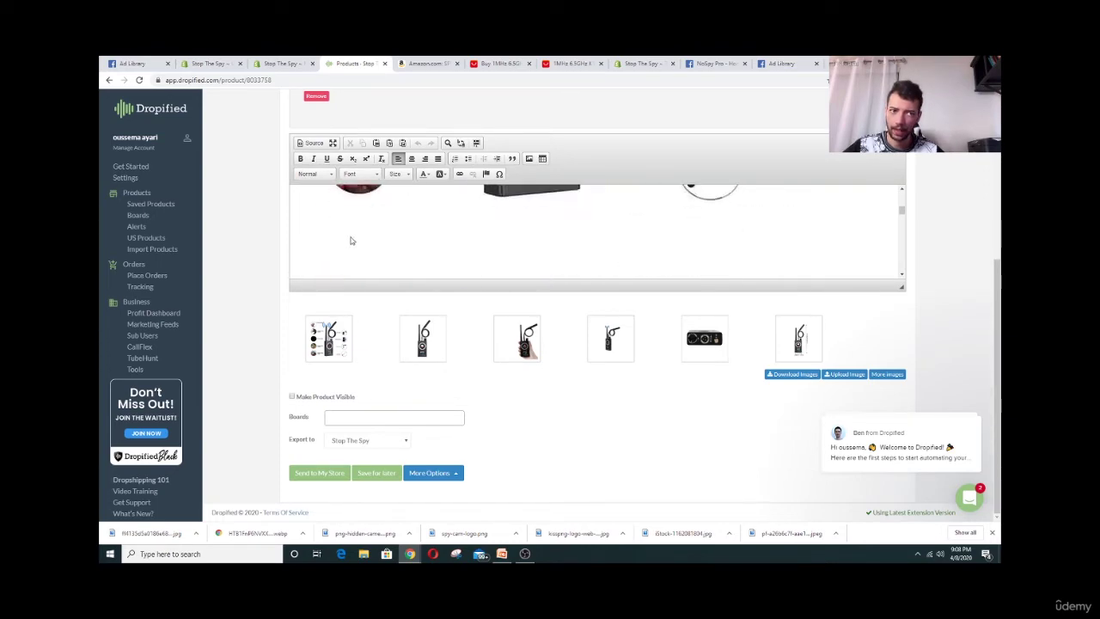
{"action": "scroll", "coordinate": [351, 239], "scroll_direction": "down", "scroll_amount": 8}
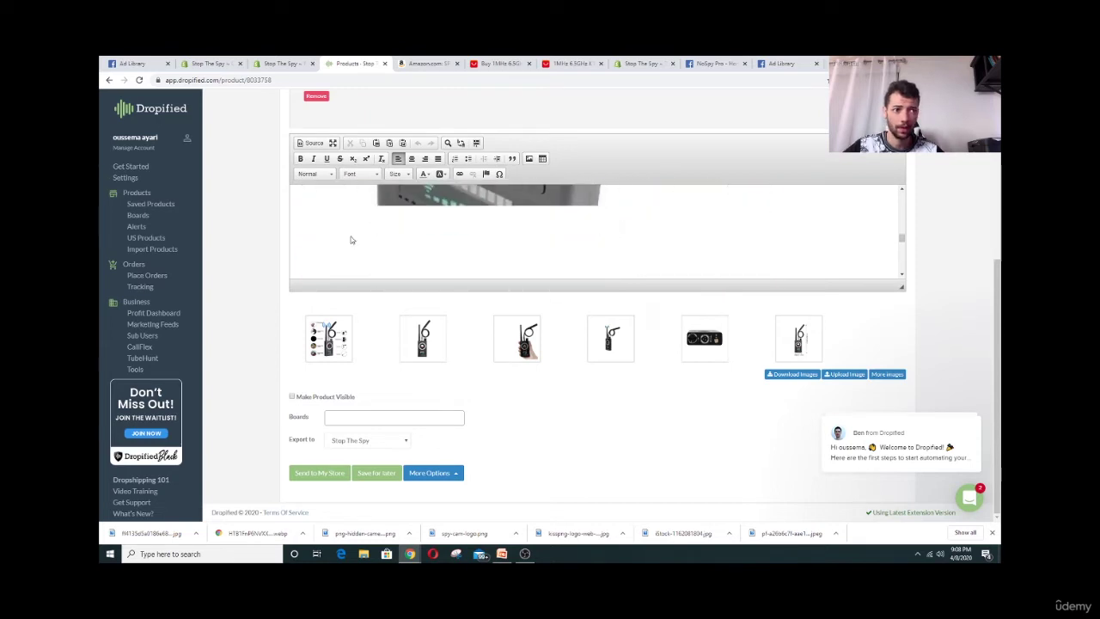
{"action": "scroll", "coordinate": [350, 237], "scroll_direction": "down", "scroll_amount": 5}
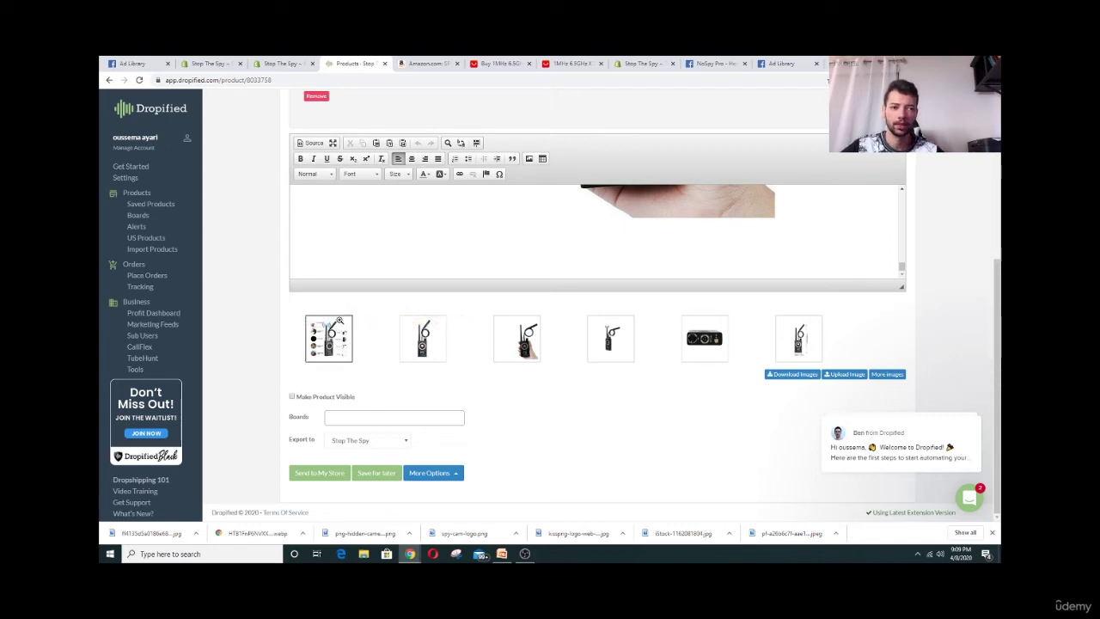
Preview the product image showing the detector's GS Probe and ANT connectors, and delete it from the product images
{"action": "mouse_move", "coordinate": [343, 326]}
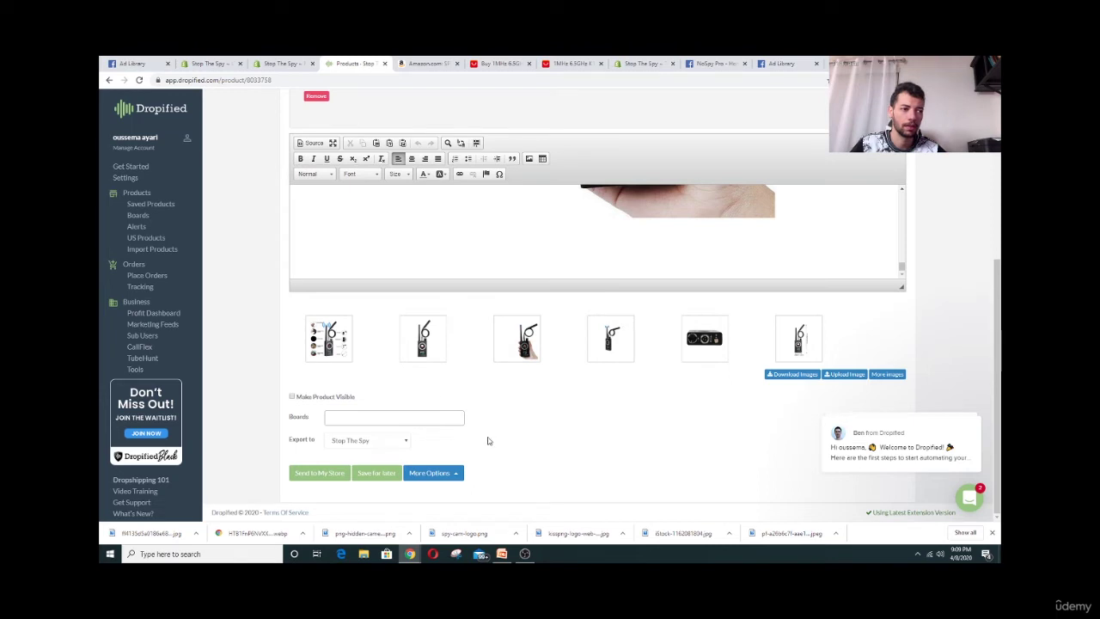
{"action": "mouse_move", "coordinate": [704, 340]}
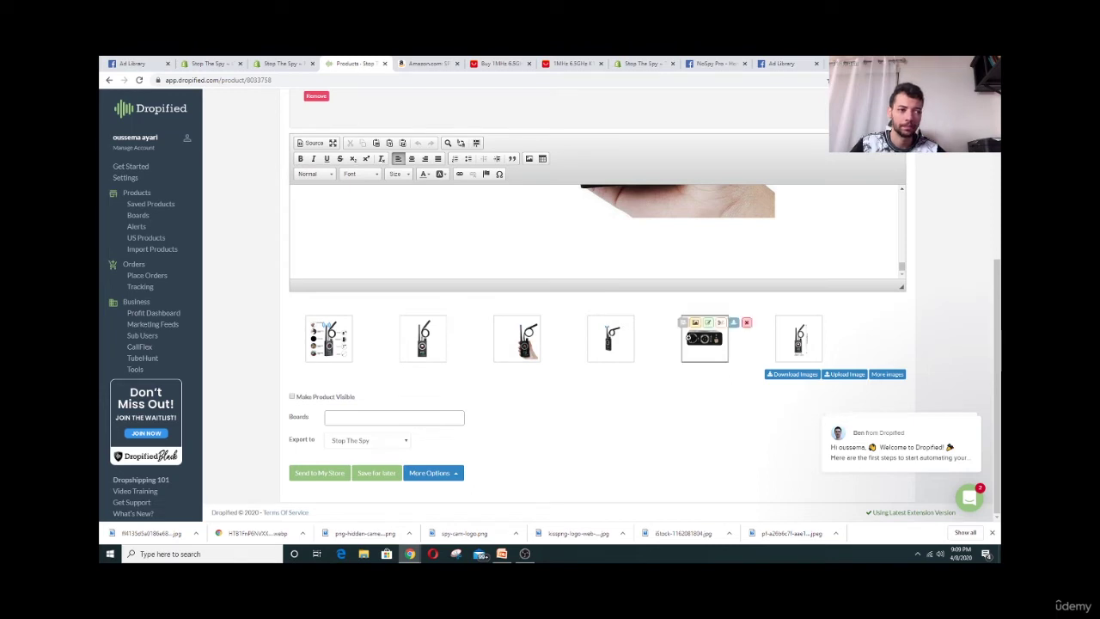
{"action": "left_click", "coordinate": [713, 343]}
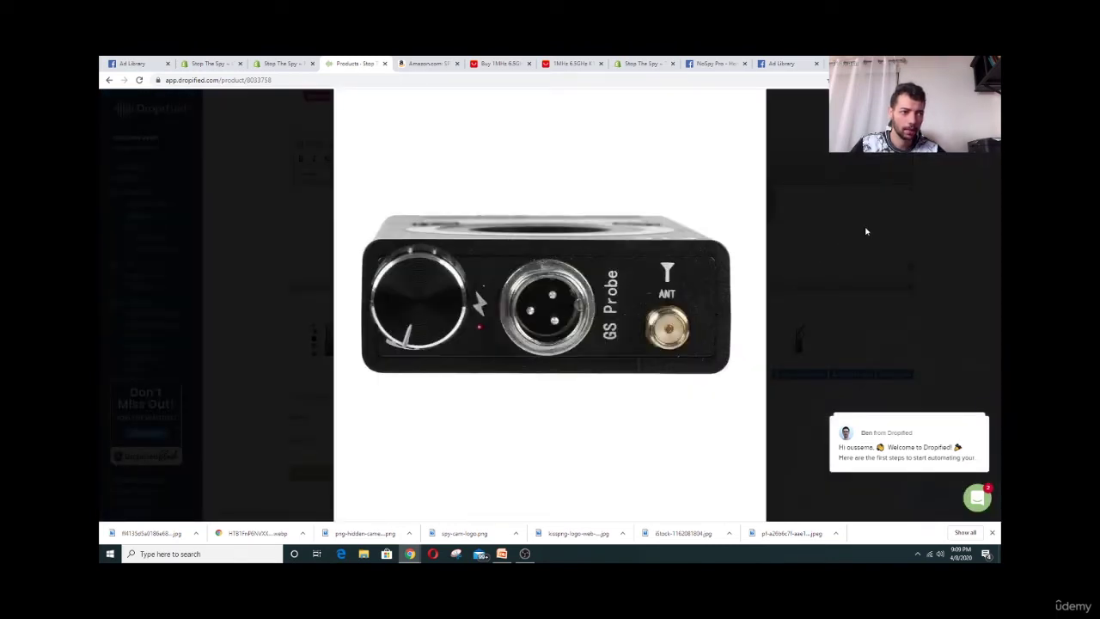
{"action": "left_click", "coordinate": [912, 232]}
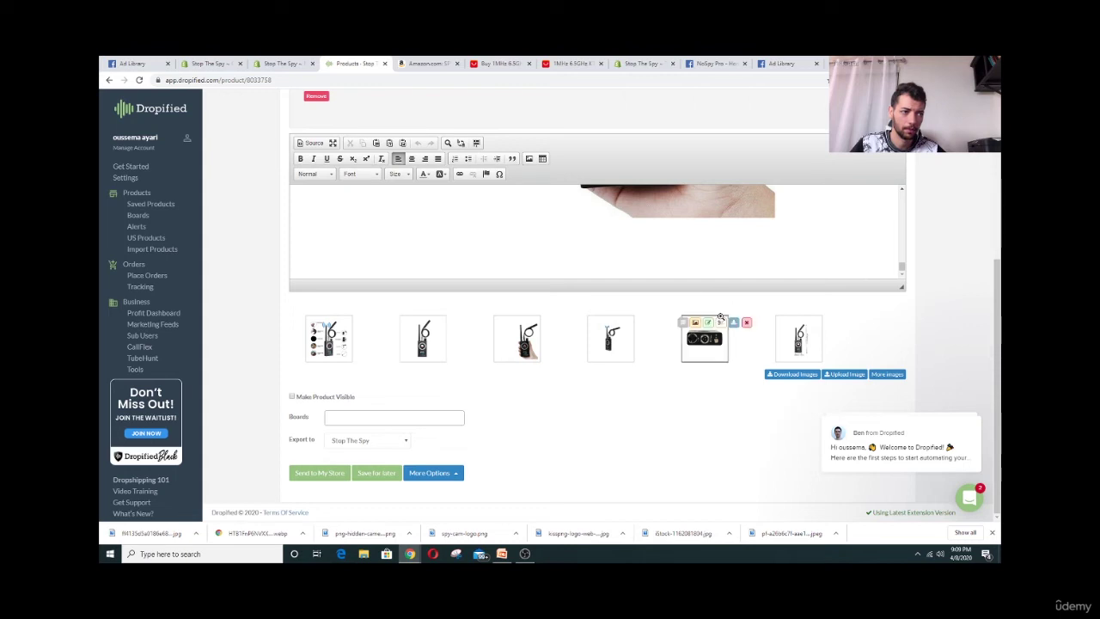
{"action": "left_click", "coordinate": [746, 323]}
{"action": "scroll", "coordinate": [743, 316], "scroll_direction": "up", "scroll_amount": 3}
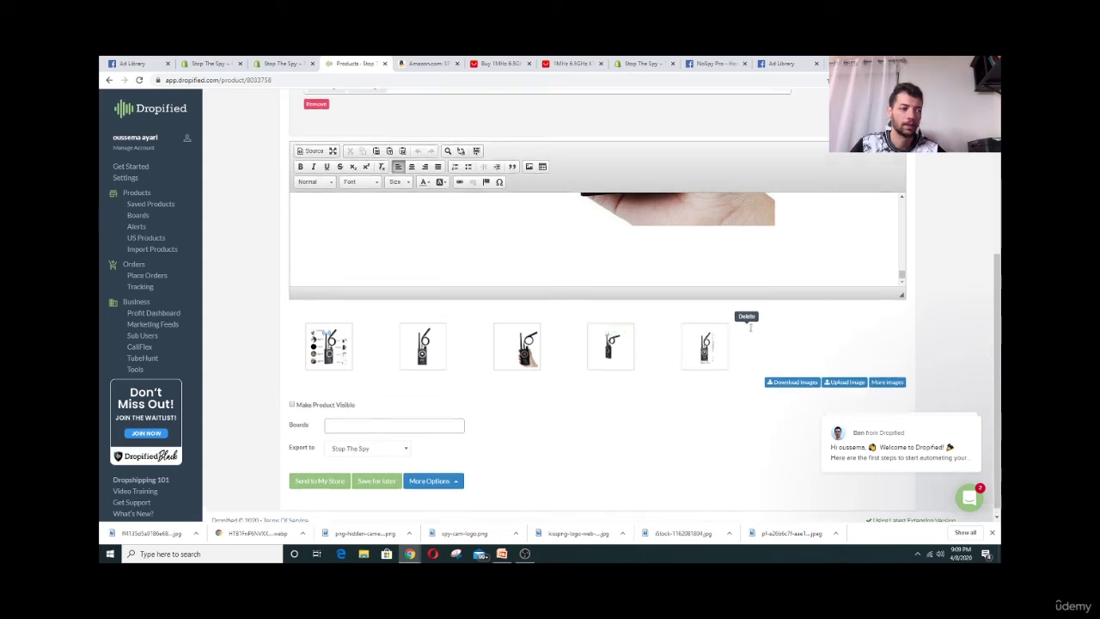
{"action": "scroll", "coordinate": [732, 295], "scroll_direction": "down", "scroll_amount": 1}
{"action": "scroll", "coordinate": [289, 330], "scroll_direction": "down", "scroll_amount": 2}
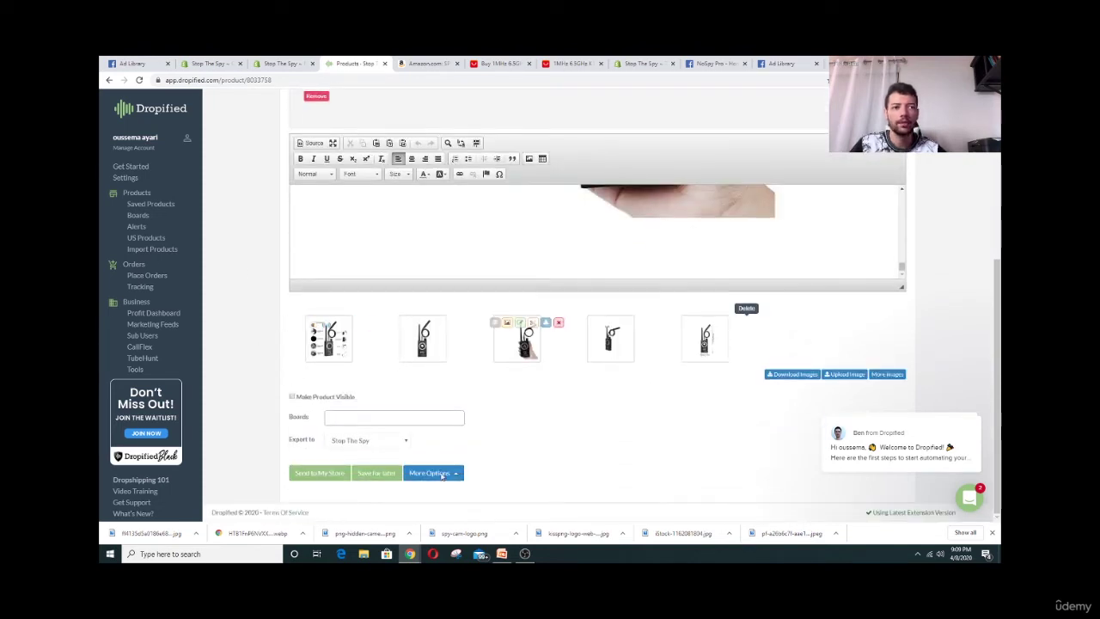
Examine the description's embedded photos, notes, features and specifications back up to its beginning
{"action": "scroll", "coordinate": [402, 345], "scroll_direction": "up", "scroll_amount": 1}
{"action": "scroll", "coordinate": [409, 294], "scroll_direction": "up", "scroll_amount": 5}
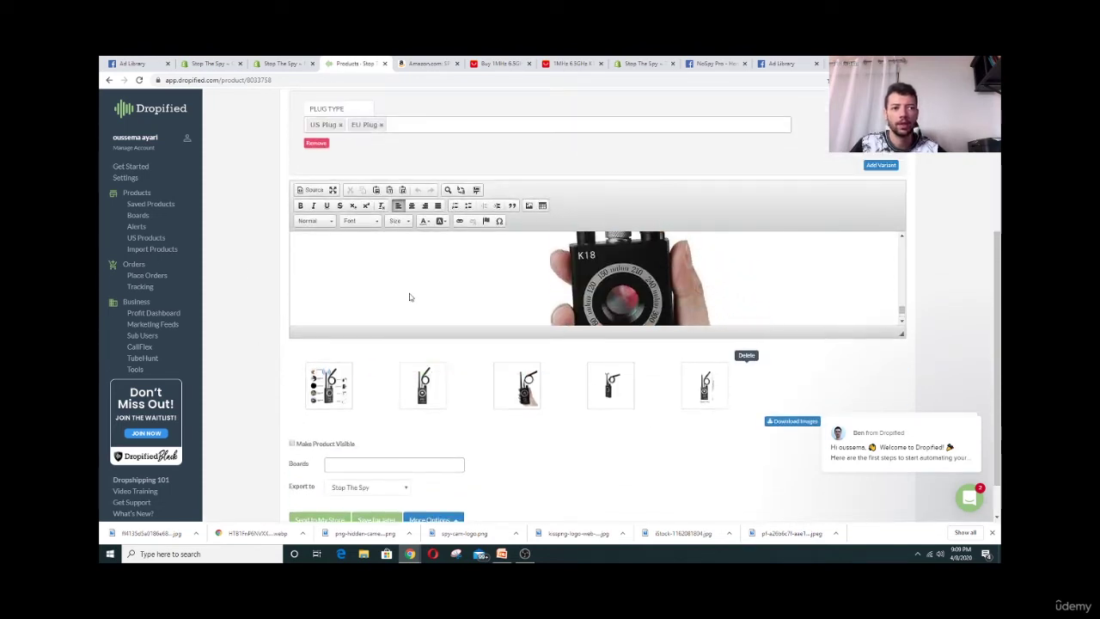
{"action": "scroll", "coordinate": [424, 307], "scroll_direction": "up", "scroll_amount": 6}
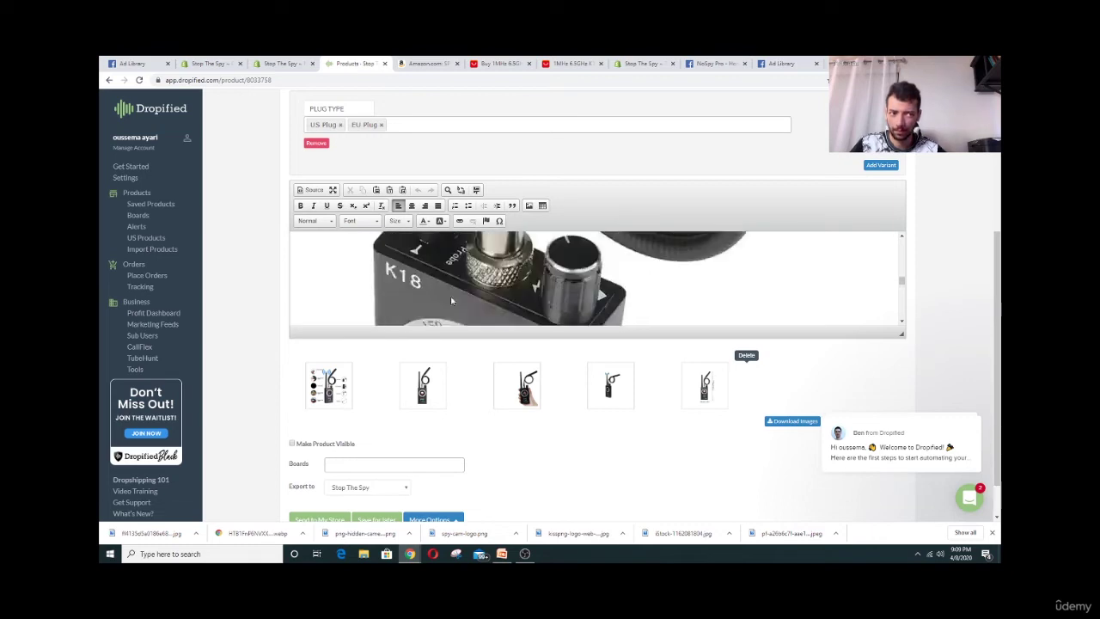
{"action": "scroll", "coordinate": [460, 294], "scroll_direction": "up", "scroll_amount": 6}
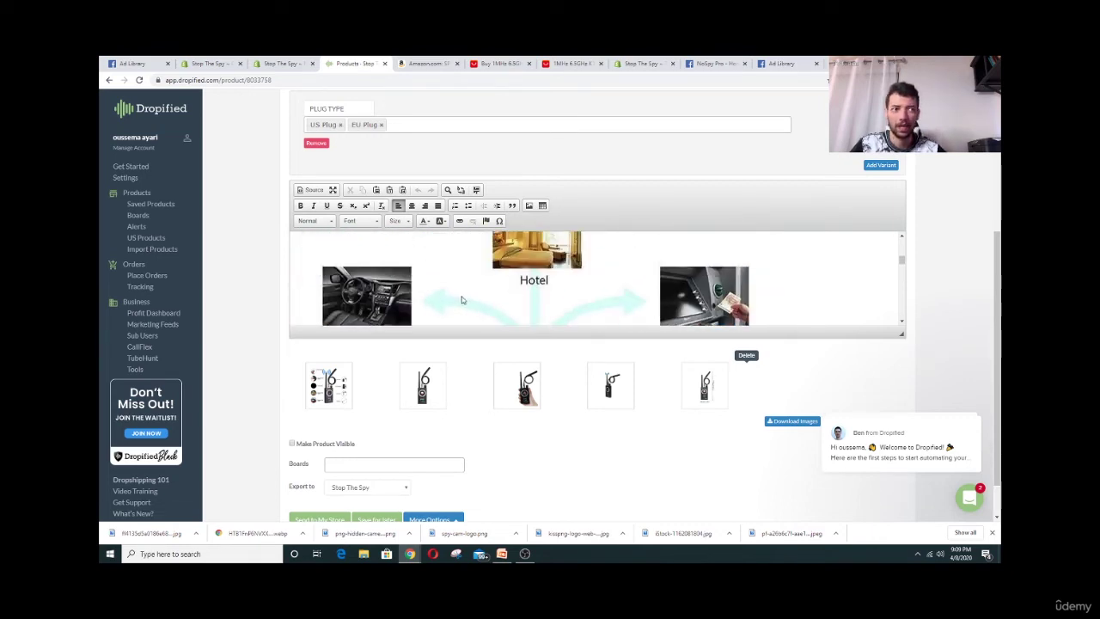
{"action": "scroll", "coordinate": [435, 301], "scroll_direction": "up", "scroll_amount": 2}
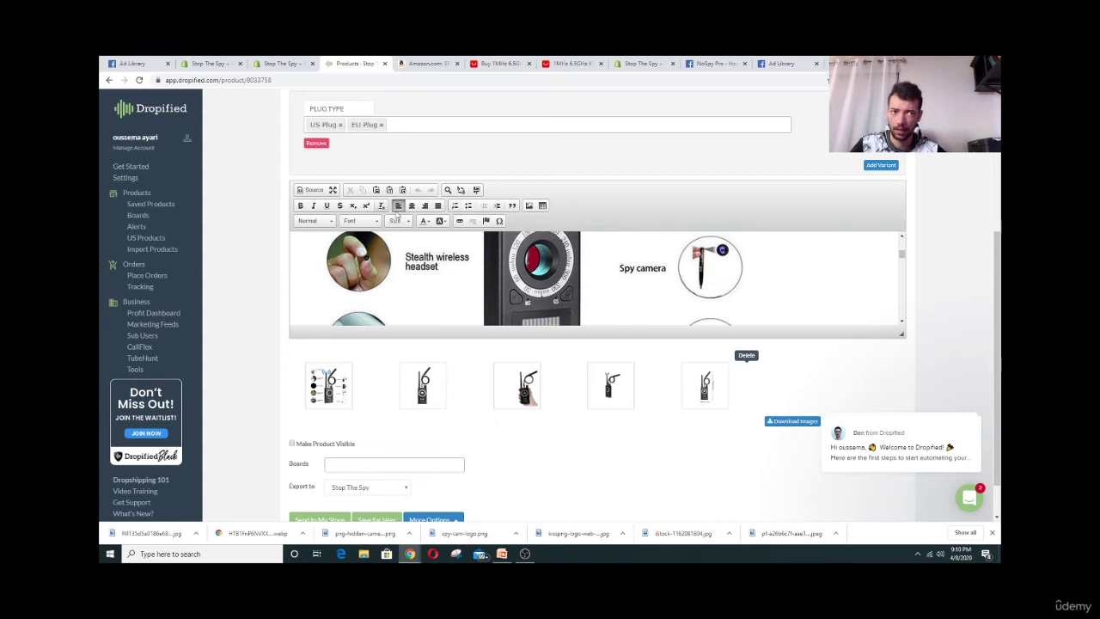
{"action": "scroll", "coordinate": [423, 243], "scroll_direction": "up", "scroll_amount": 4}
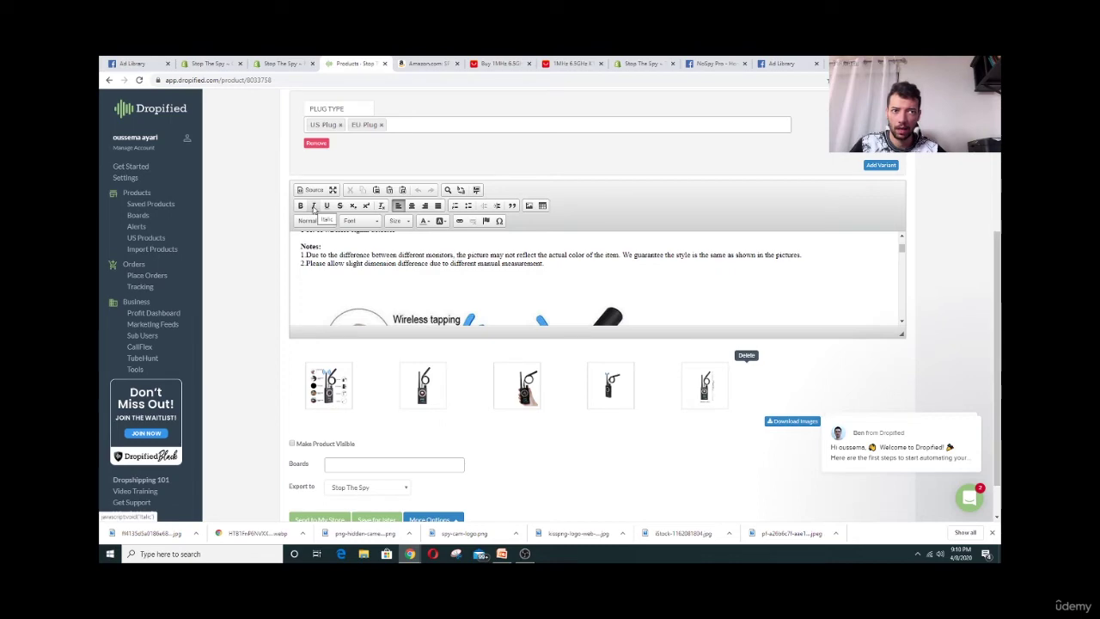
{"action": "scroll", "coordinate": [361, 279], "scroll_direction": "up", "scroll_amount": 5}
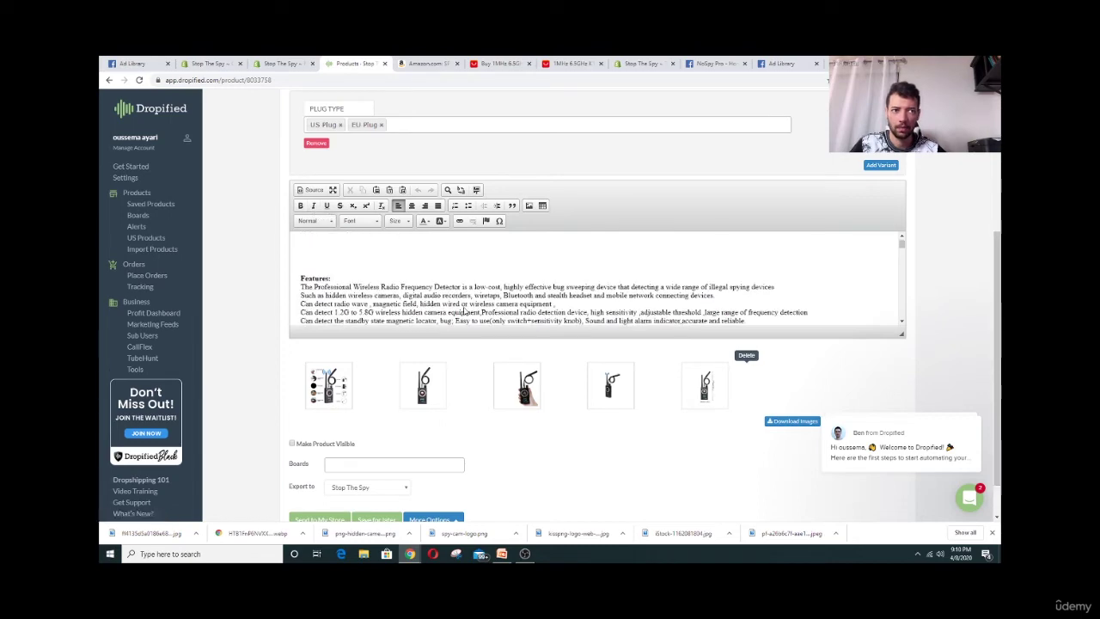
{"action": "scroll", "coordinate": [360, 280], "scroll_direction": "up", "scroll_amount": 3}
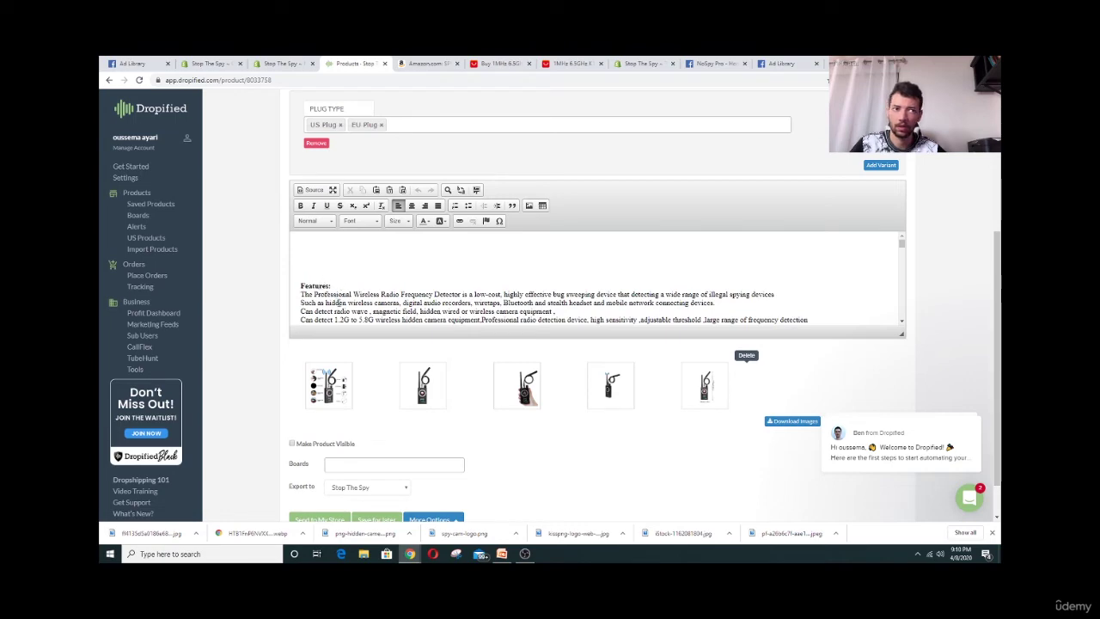
{"action": "scroll", "coordinate": [367, 207], "scroll_direction": "up", "scroll_amount": 3}
{"action": "scroll", "coordinate": [290, 275], "scroll_direction": "down", "scroll_amount": 2}
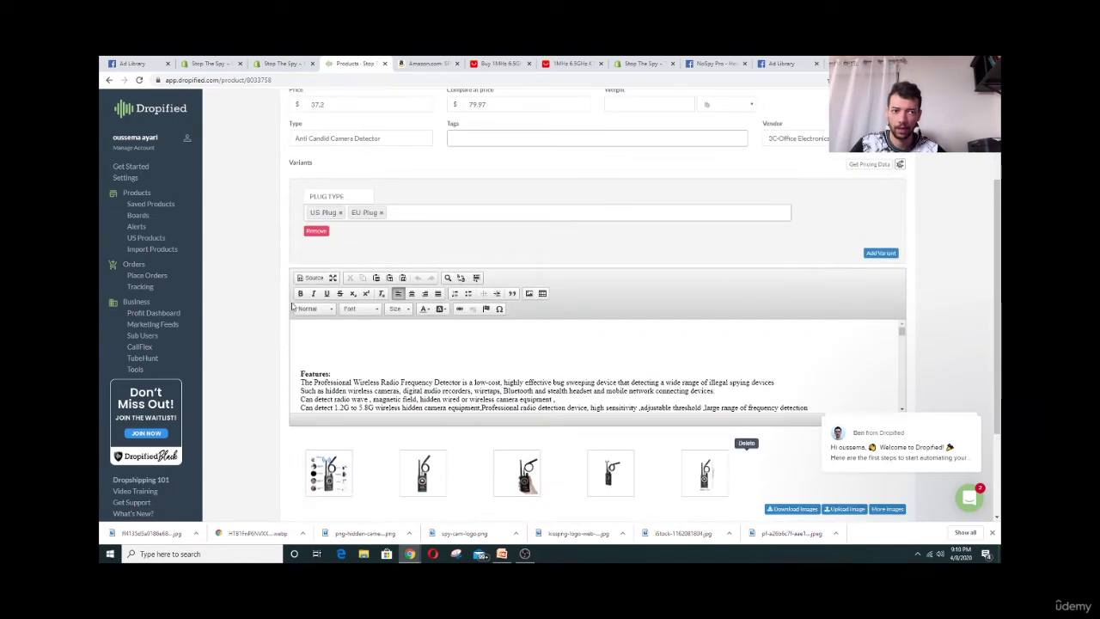
{"action": "scroll", "coordinate": [328, 355], "scroll_direction": "down", "scroll_amount": 1}
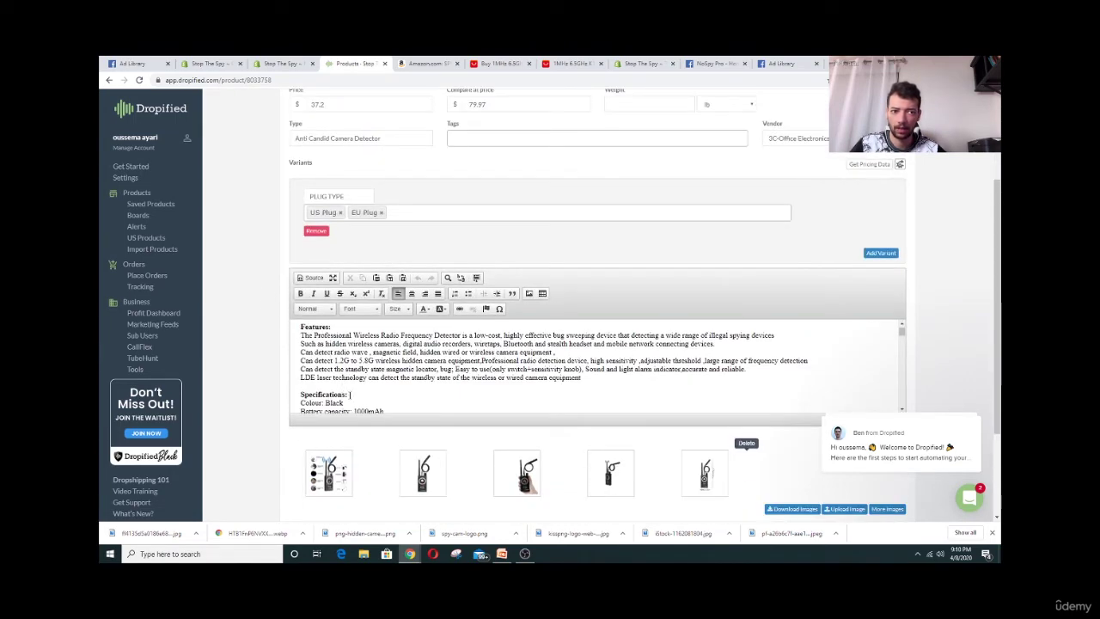
Try bold formatting on the Specifications heading in the description and clear the text selection
{"action": "left_click_drag", "start_coordinate": [331, 393], "coordinate": [299, 395]}
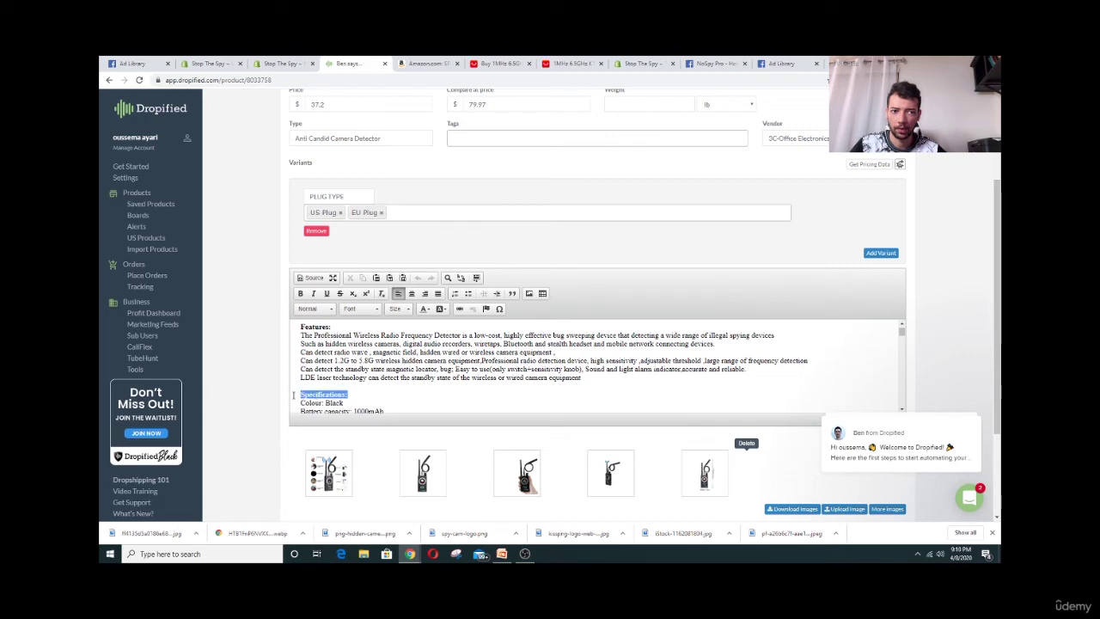
{"action": "left_click", "coordinate": [300, 294]}
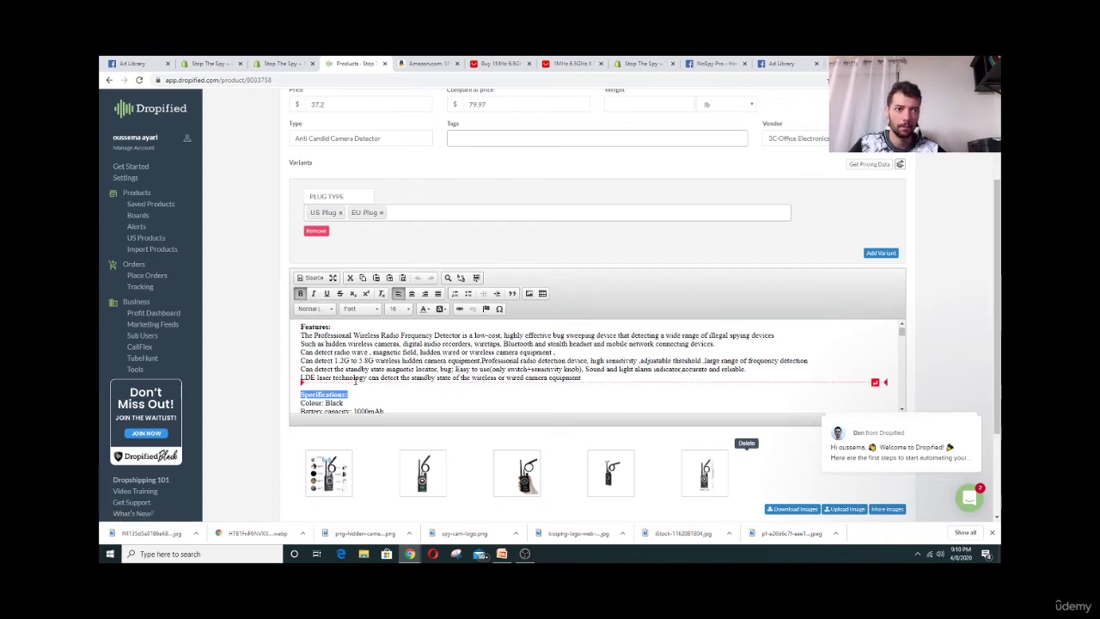
{"action": "left_click", "coordinate": [352, 354]}
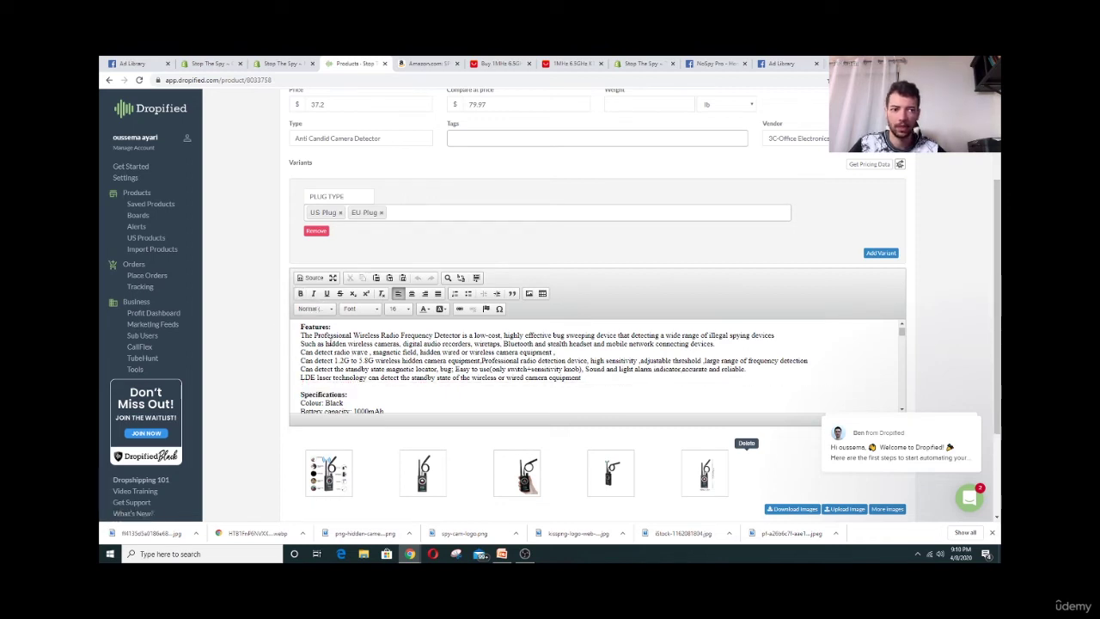
{"action": "left_click_drag", "start_coordinate": [347, 340], "coordinate": [469, 370]}
{"action": "left_click", "coordinate": [480, 368]}
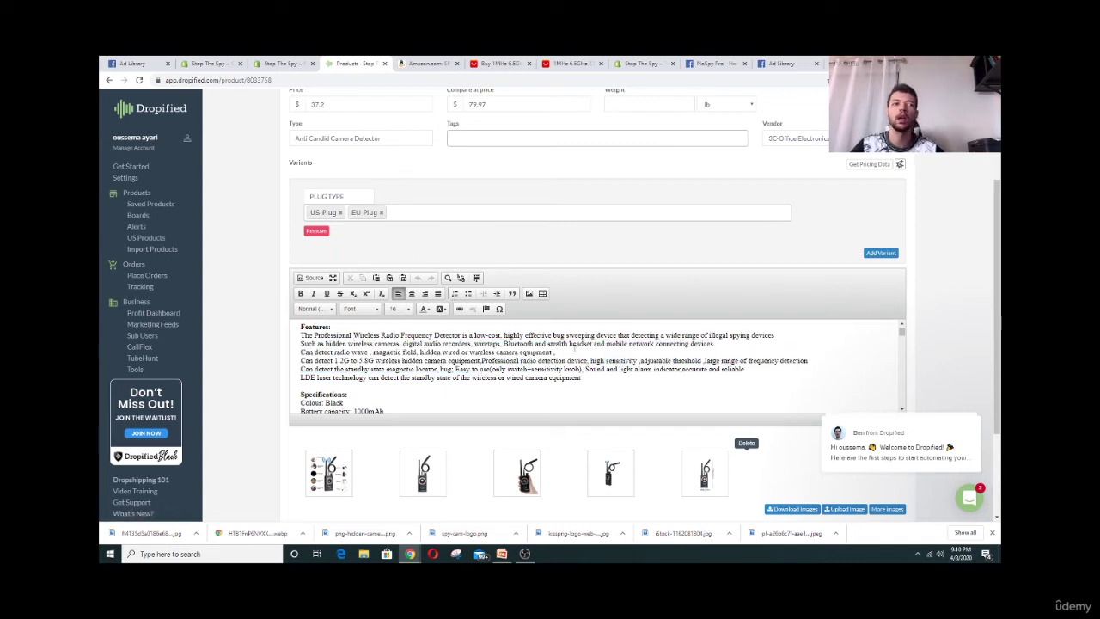
{"action": "scroll", "coordinate": [278, 336], "scroll_direction": "up", "scroll_amount": 1}
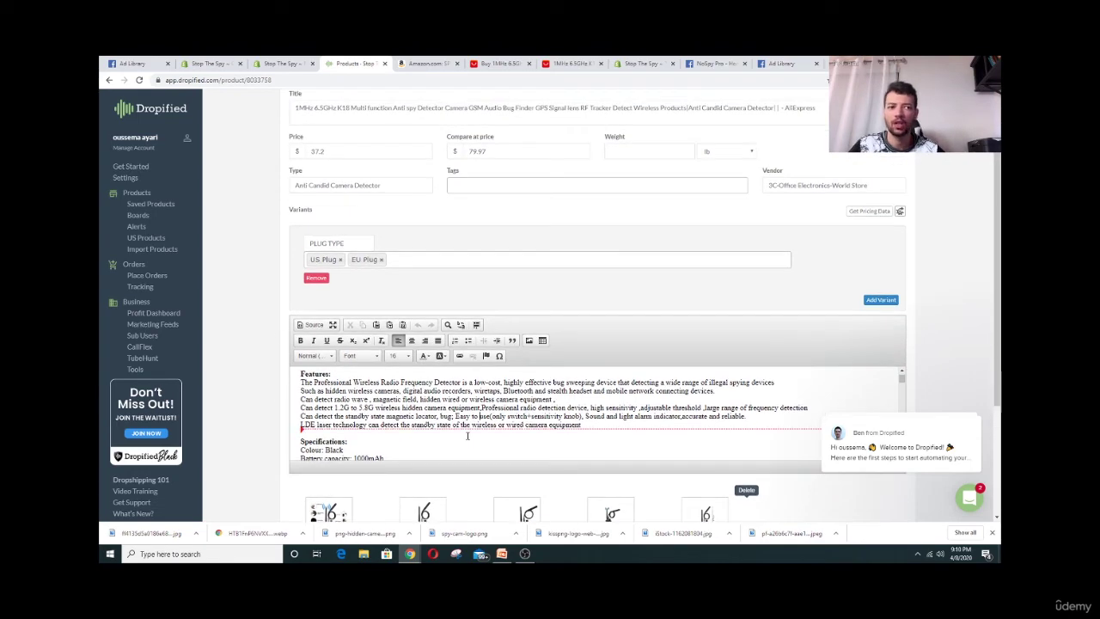
Review the beginning of the product description, including the introductory sentence and the trusted checkout banner with payment logos
{"action": "scroll", "coordinate": [466, 436], "scroll_direction": "up", "scroll_amount": 4}
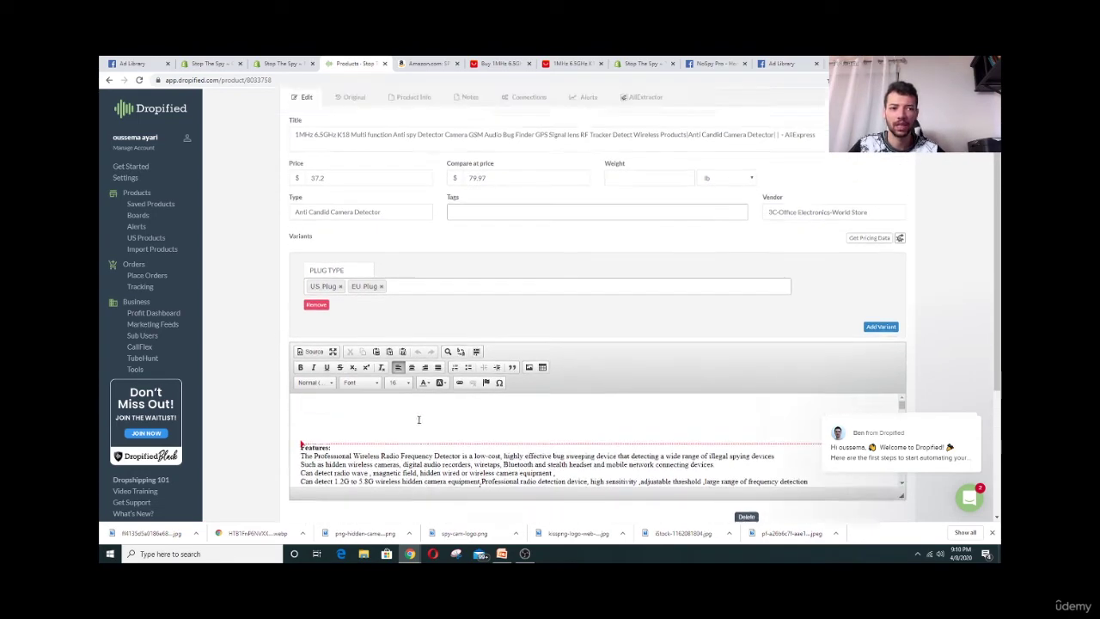
{"action": "scroll", "coordinate": [342, 446], "scroll_direction": "down", "scroll_amount": 5}
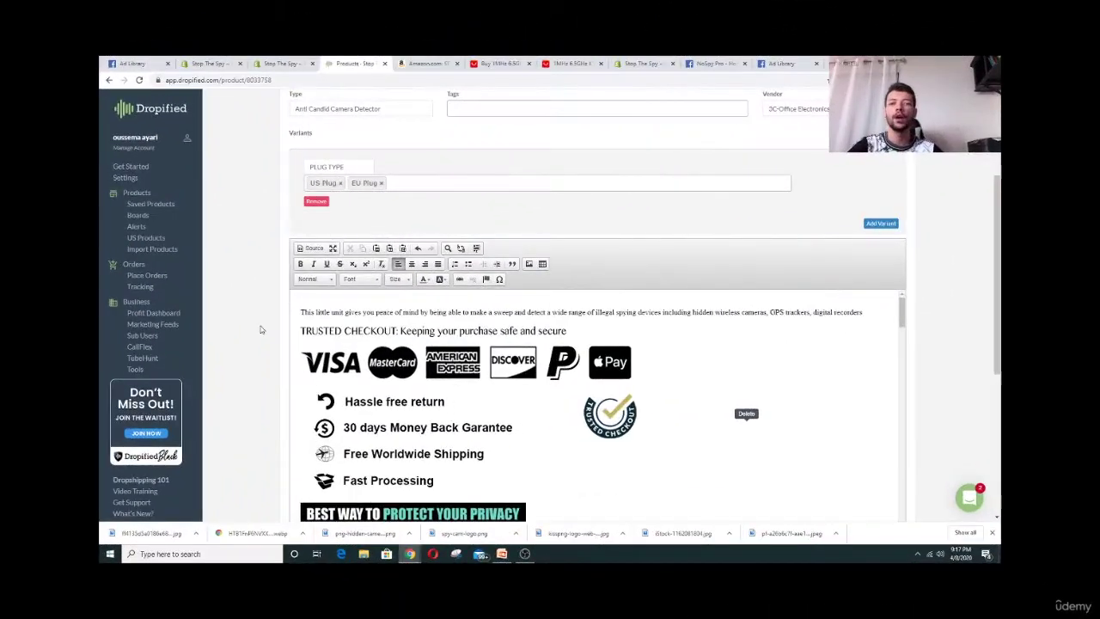
{"action": "scroll", "coordinate": [263, 334], "scroll_direction": "down", "scroll_amount": 1}
{"action": "scroll", "coordinate": [376, 321], "scroll_direction": "up", "scroll_amount": 2}
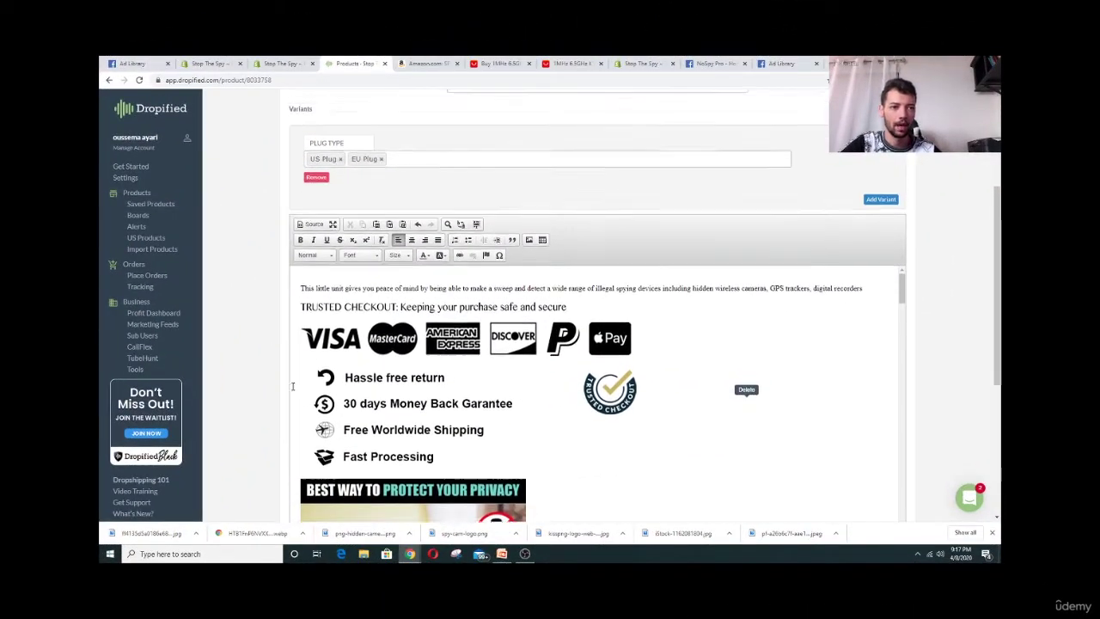
{"action": "scroll", "coordinate": [353, 370], "scroll_direction": "down", "scroll_amount": 1}
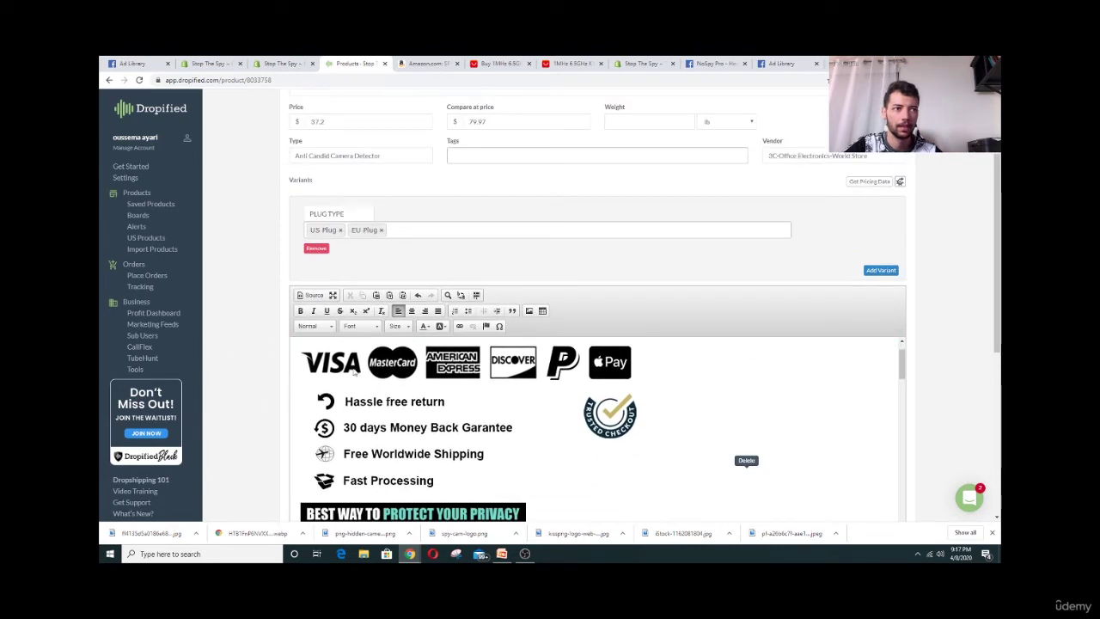
{"action": "scroll", "coordinate": [253, 394], "scroll_direction": "up", "scroll_amount": 2}
{"action": "scroll", "coordinate": [251, 392], "scroll_direction": "down", "scroll_amount": 3}
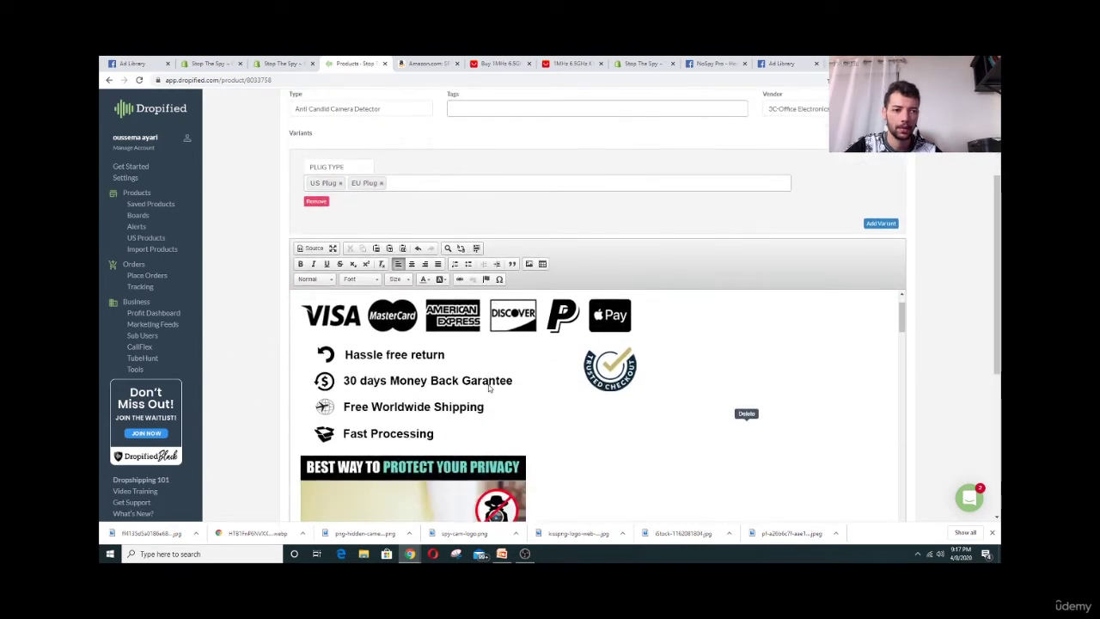
{"action": "scroll", "coordinate": [488, 388], "scroll_direction": "up", "scroll_amount": 1}
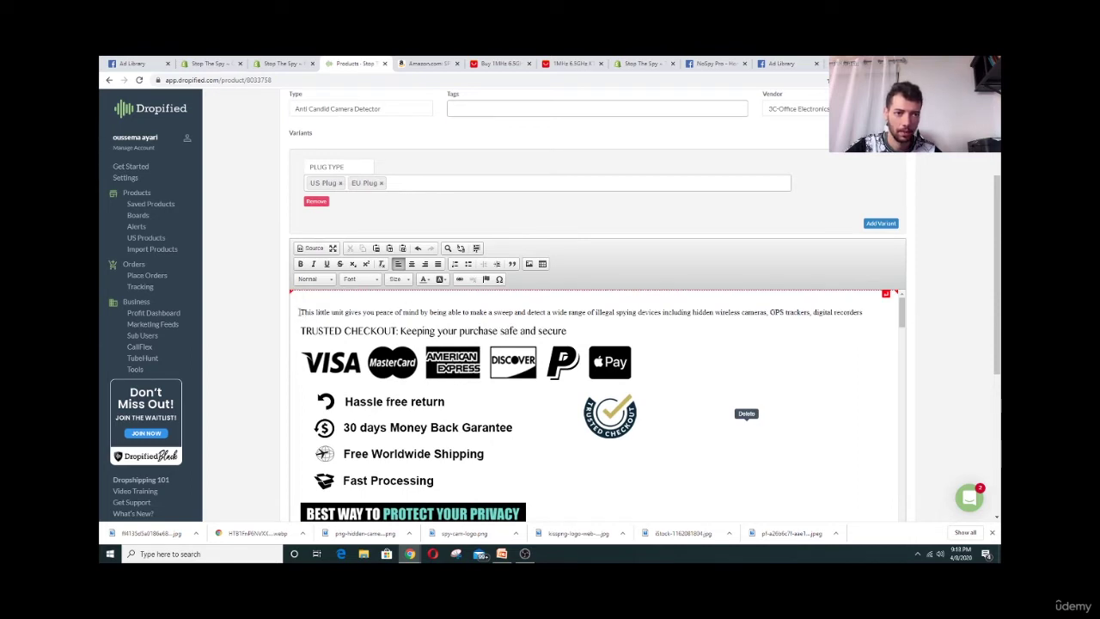
Highlight the introductory sentence while reading it, select the trusted checkout image below it, and clear the selection
{"action": "left_click_drag", "start_coordinate": [299, 312], "coordinate": [535, 313]}
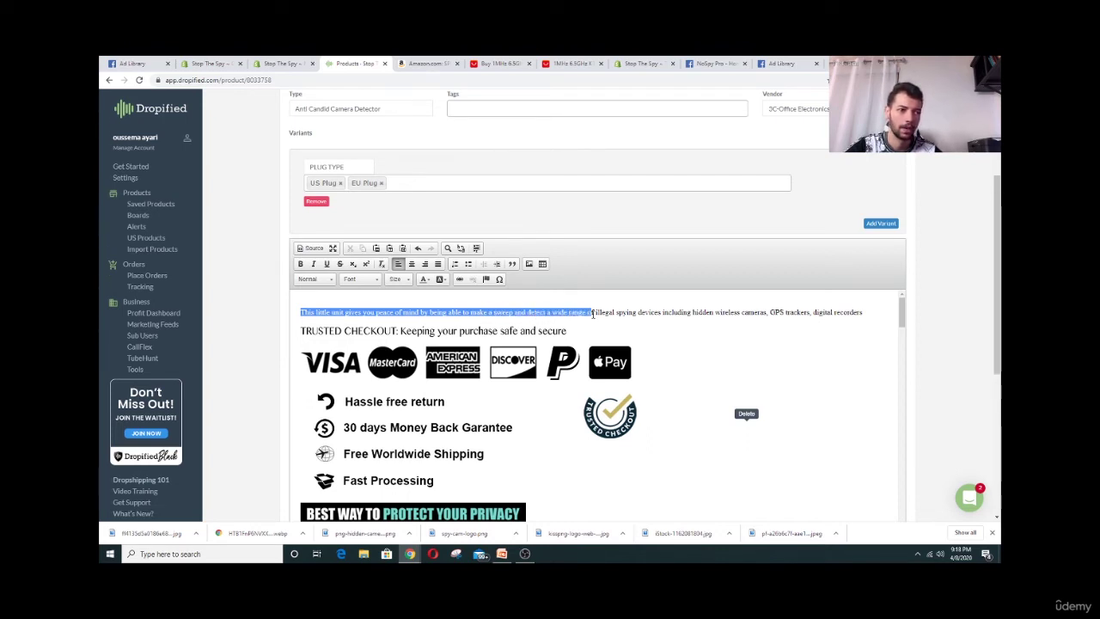
{"action": "left_click_drag", "start_coordinate": [592, 315], "coordinate": [650, 314]}
{"action": "scroll", "coordinate": [375, 382], "scroll_direction": "down", "scroll_amount": 1}
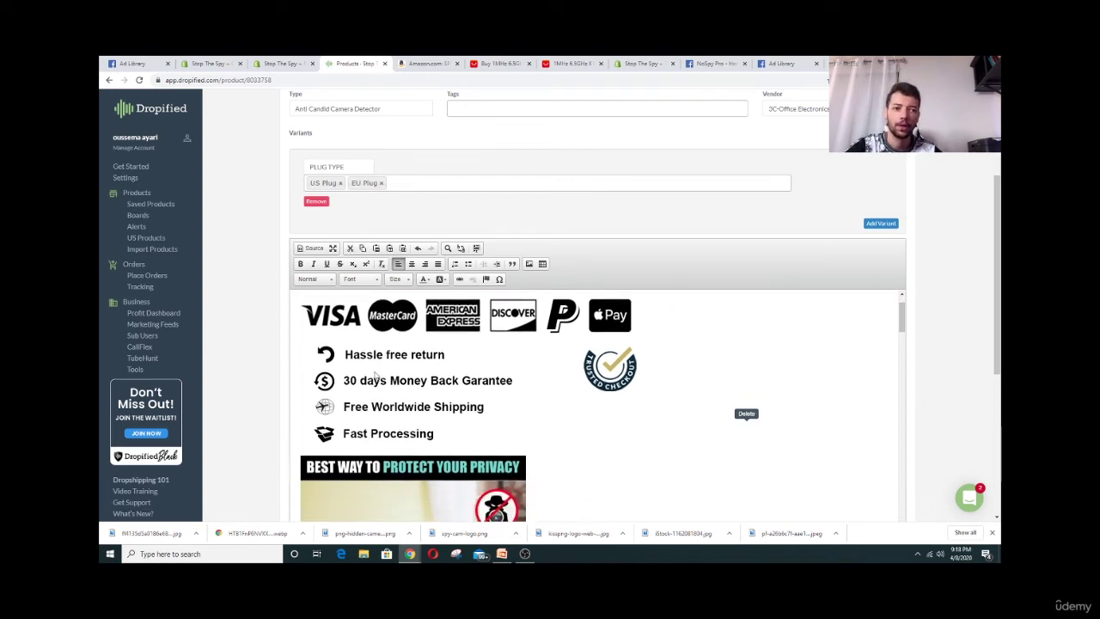
{"action": "scroll", "coordinate": [376, 372], "scroll_direction": "up", "scroll_amount": 1}
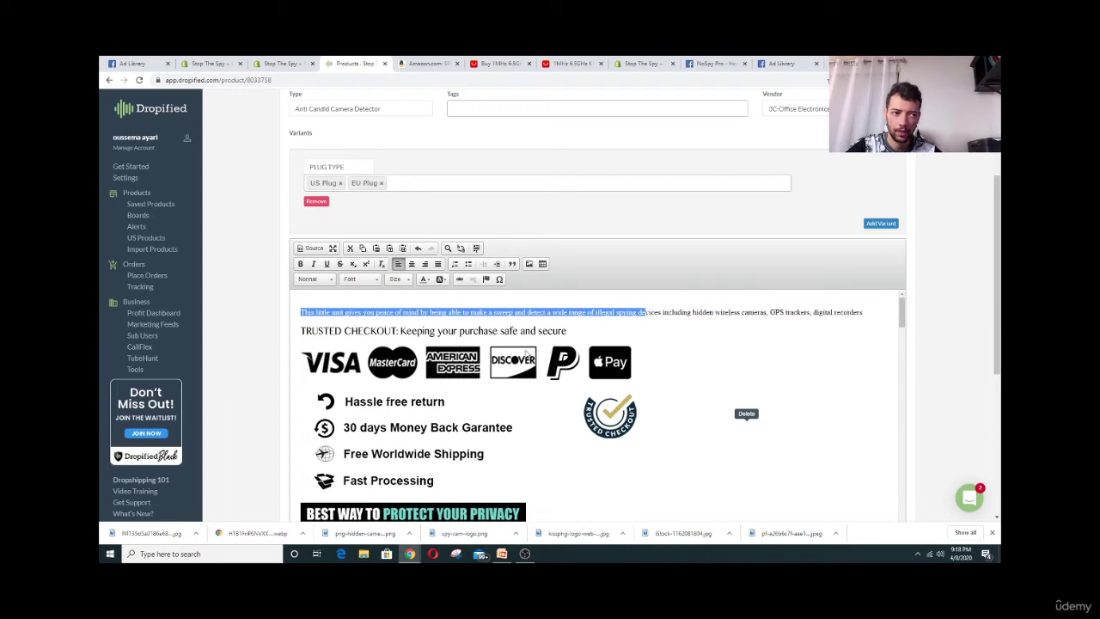
{"action": "left_click", "coordinate": [613, 354]}
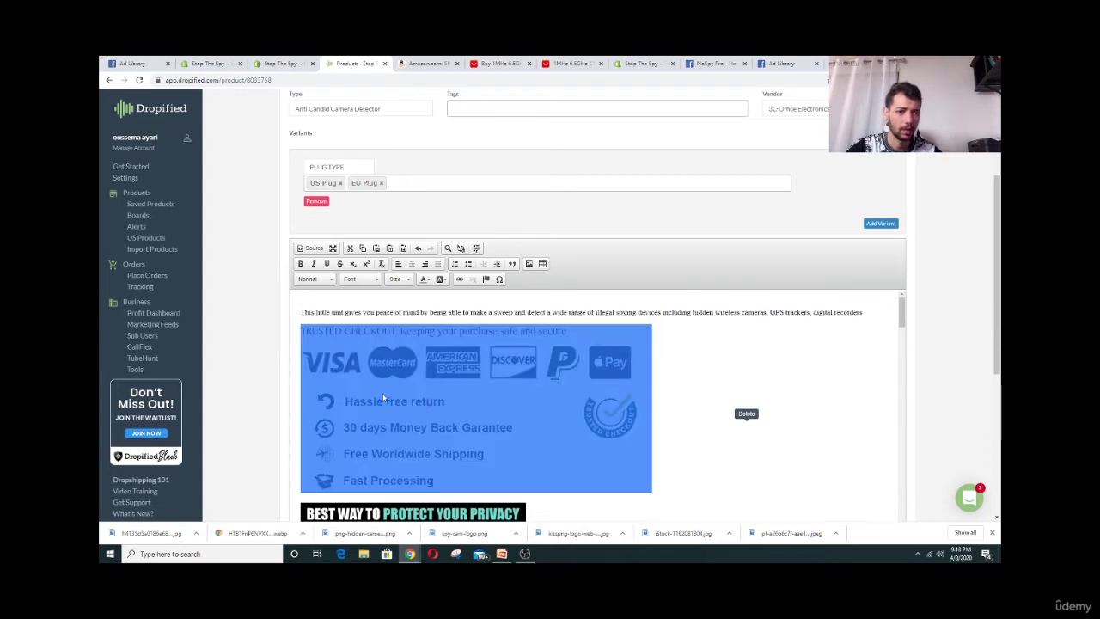
{"action": "left_click", "coordinate": [296, 358]}
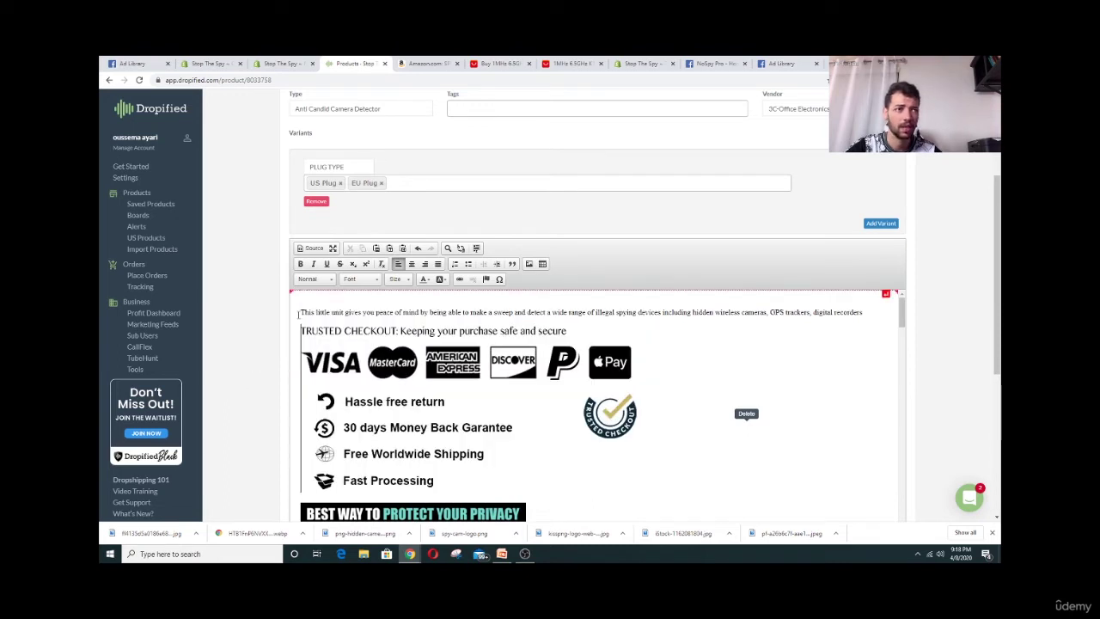
Search Google for "trust budget" in a new browser tab and browse the image results
{"action": "key", "text": "ctrl+t"}
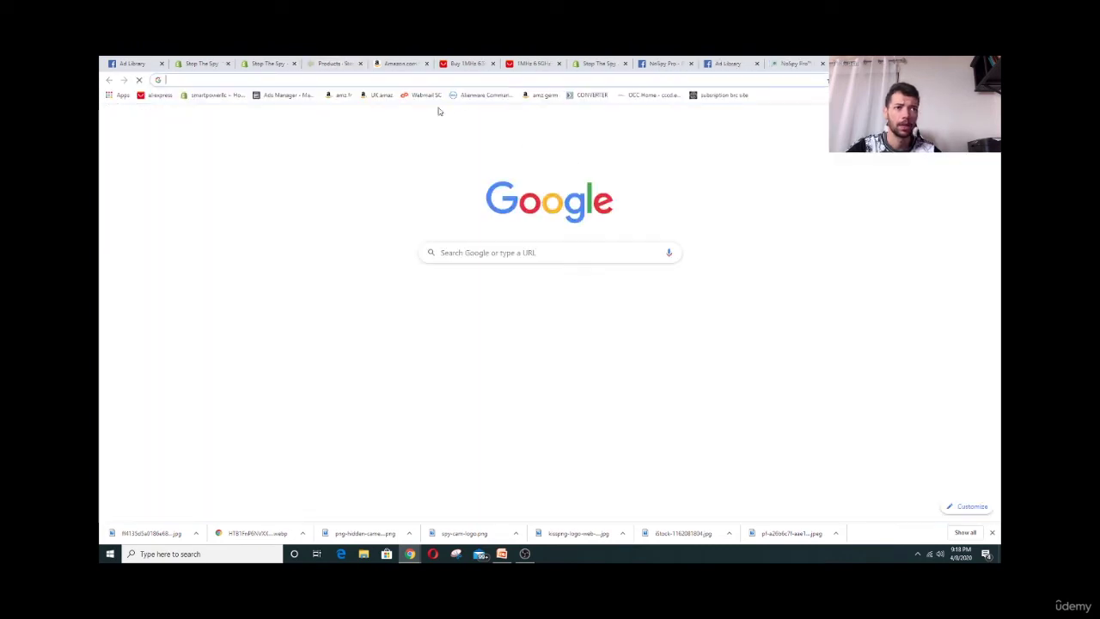
{"action": "left_click", "coordinate": [473, 256]}
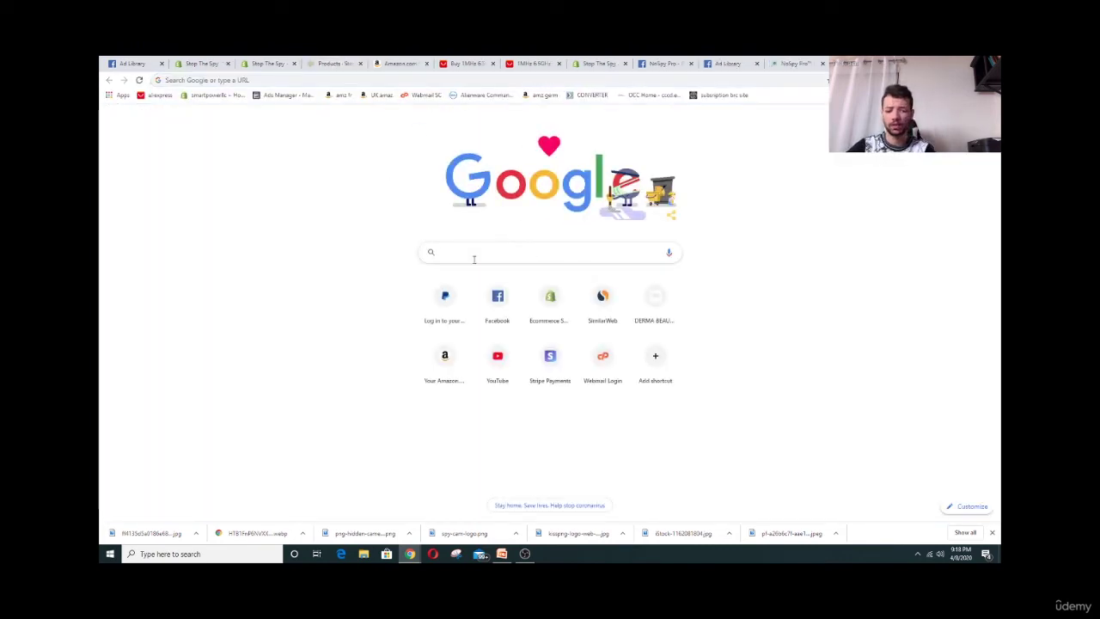
{"action": "type", "text": "TRUST"}
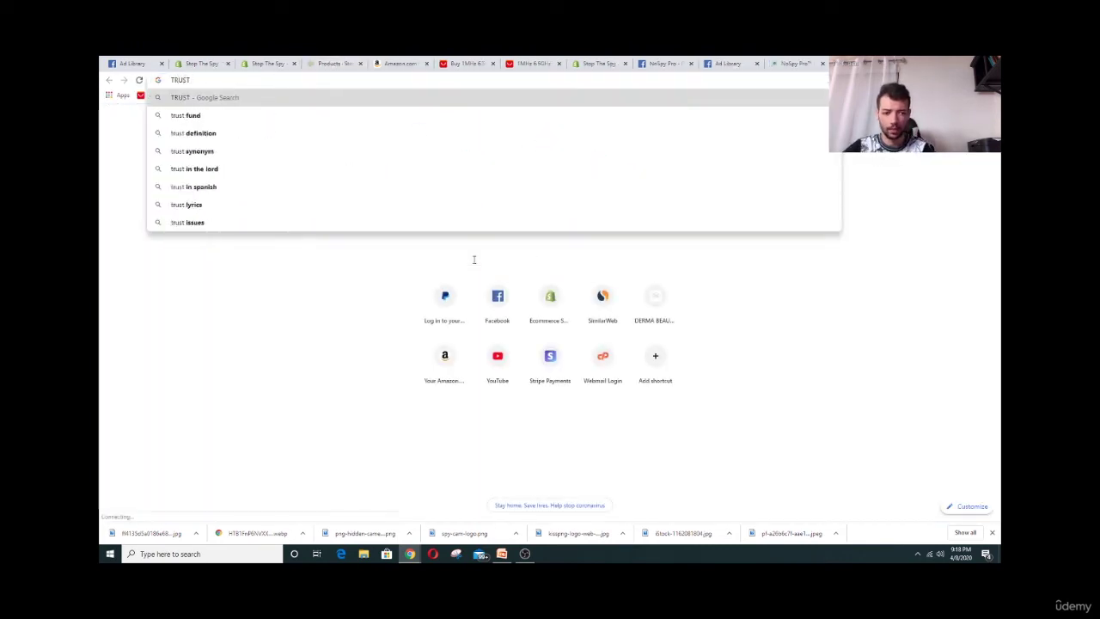
{"action": "type", "text": " BUDGET"}
{"action": "key", "text": "Return"}
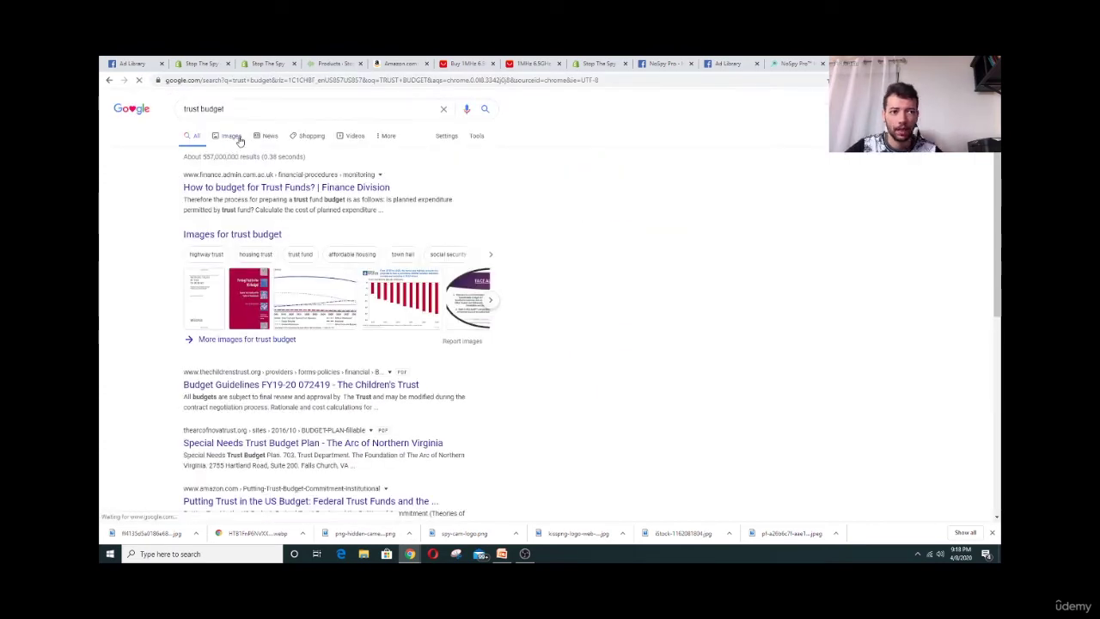
{"action": "left_click", "coordinate": [230, 136]}
{"action": "scroll", "coordinate": [403, 269], "scroll_direction": "down", "scroll_amount": 1}
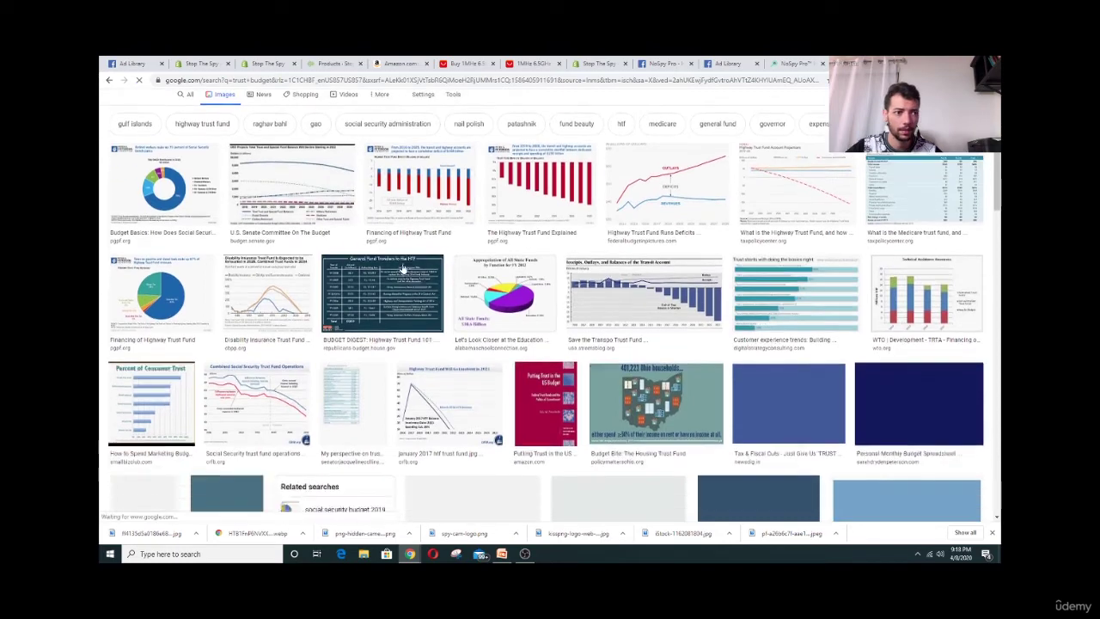
{"action": "scroll", "coordinate": [403, 269], "scroll_direction": "up", "scroll_amount": 1}
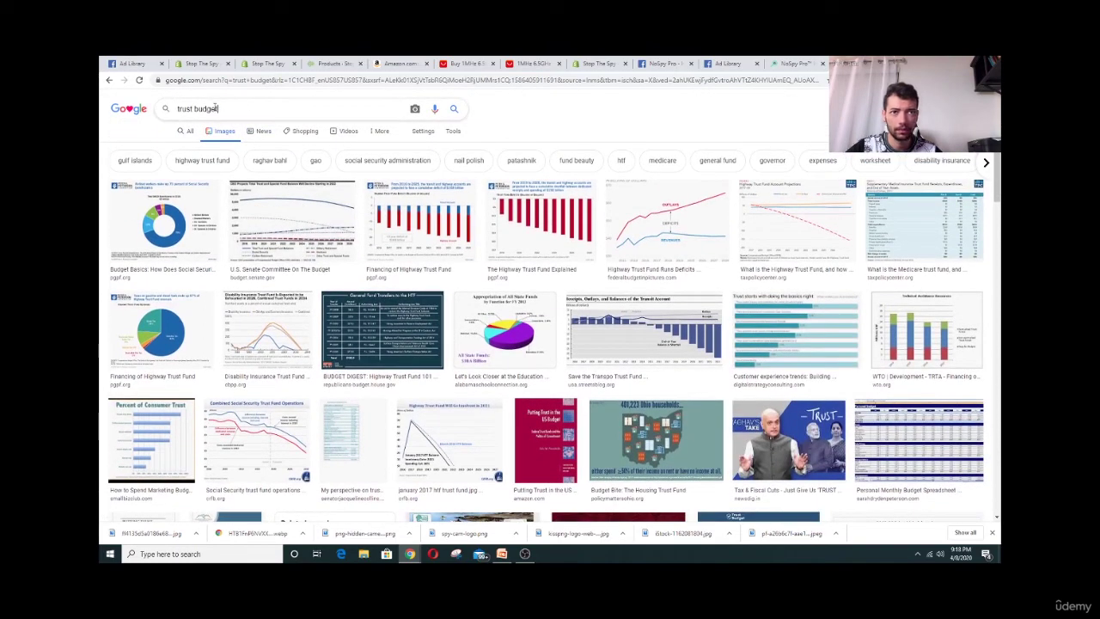
Change the image search to "trust badges" and browse the badge designs
{"action": "type", "text": "ADG"}
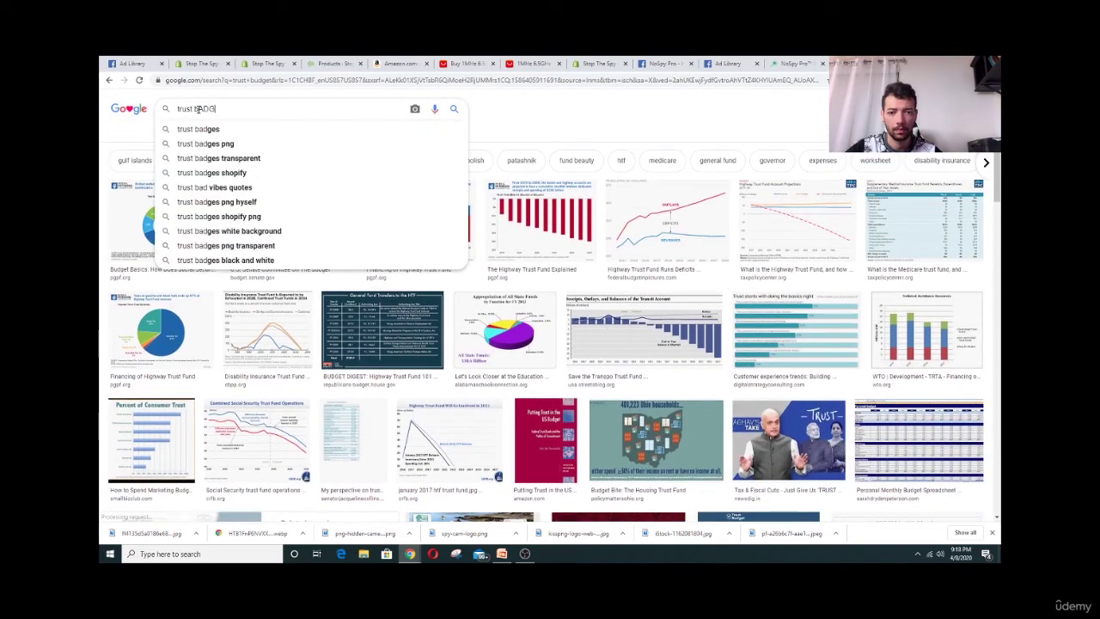
{"action": "type", "text": "ES"}
{"action": "key", "text": "Return"}
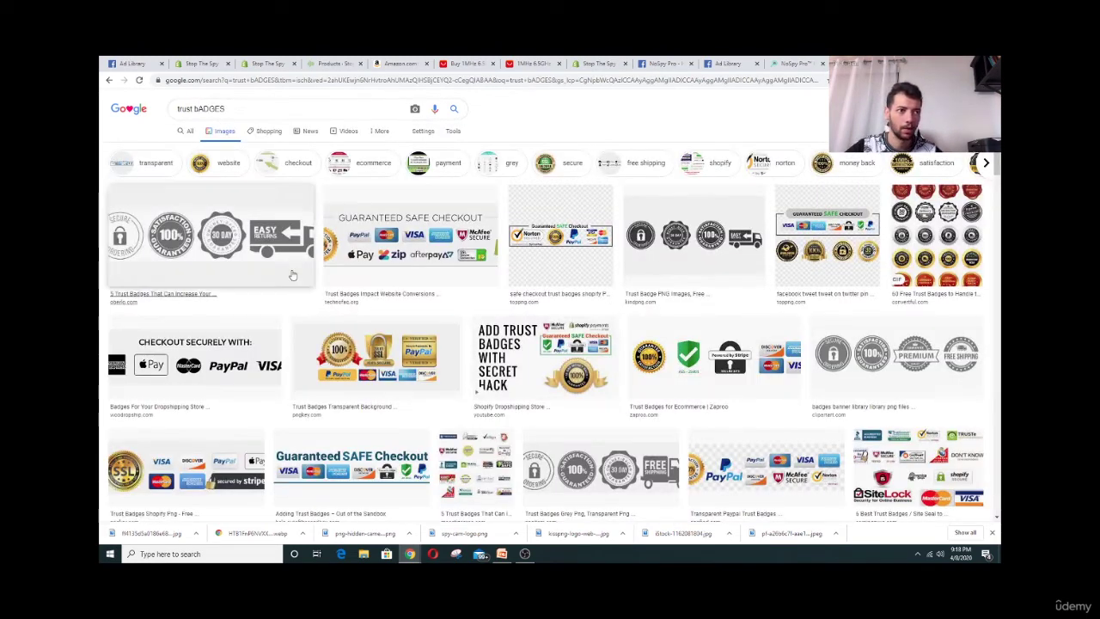
{"action": "scroll", "coordinate": [619, 232], "scroll_direction": "down", "scroll_amount": 1}
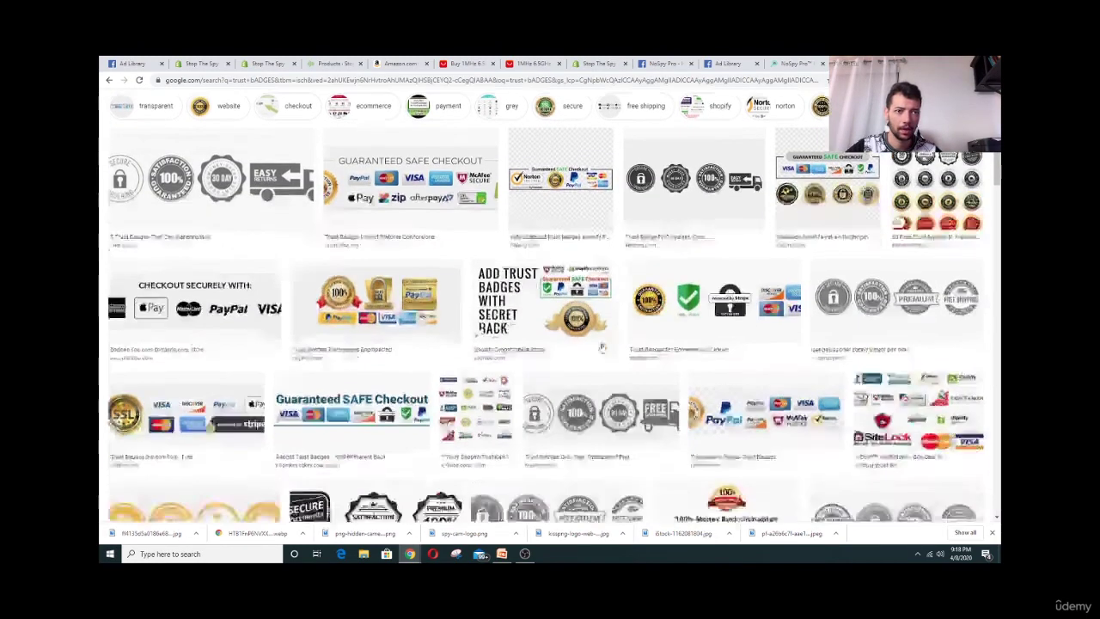
{"action": "scroll", "coordinate": [516, 228], "scroll_direction": "up", "scroll_amount": 1}
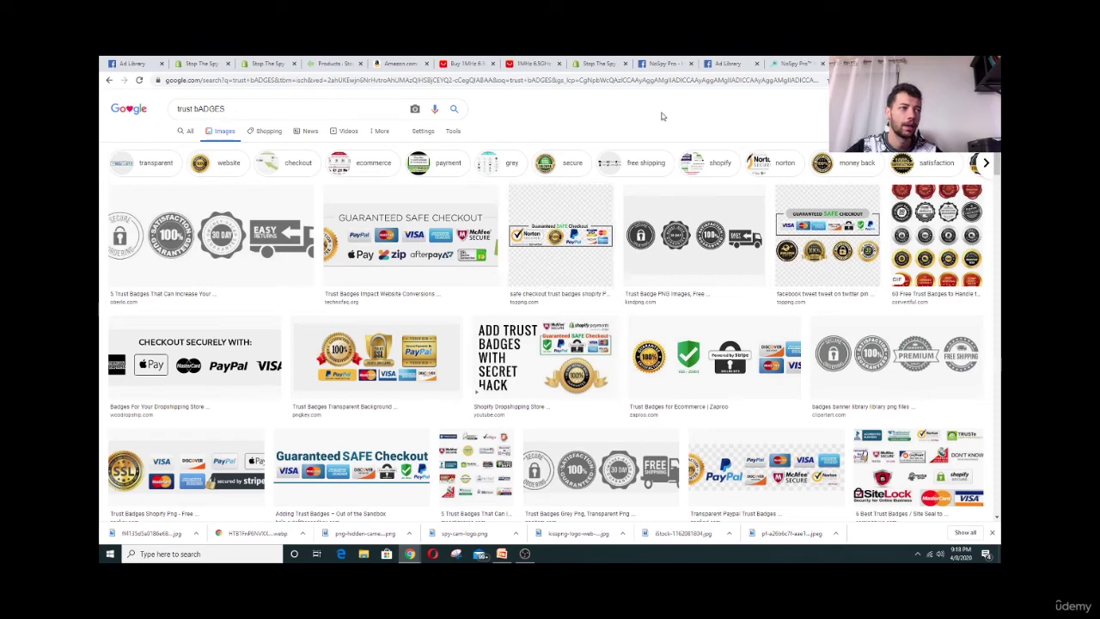
Return to the Dropified product page and review the description's guarantee list and "Best way to protect your privacy" image
{"action": "left_click", "coordinate": [264, 62]}
{"action": "left_click", "coordinate": [331, 63]}
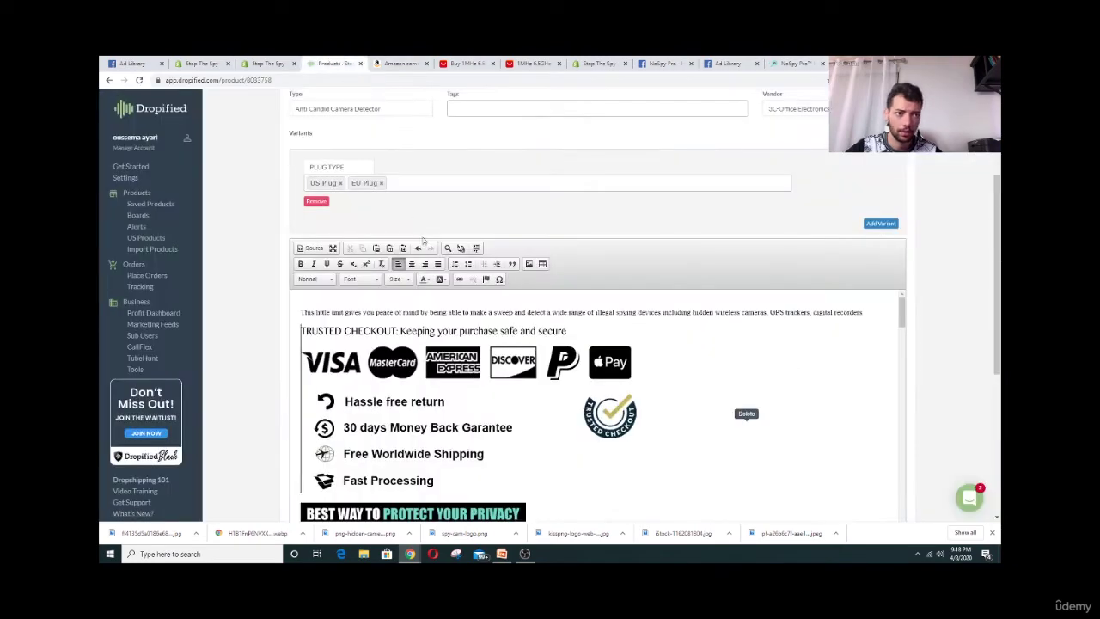
{"action": "scroll", "coordinate": [471, 357], "scroll_direction": "down", "scroll_amount": 3}
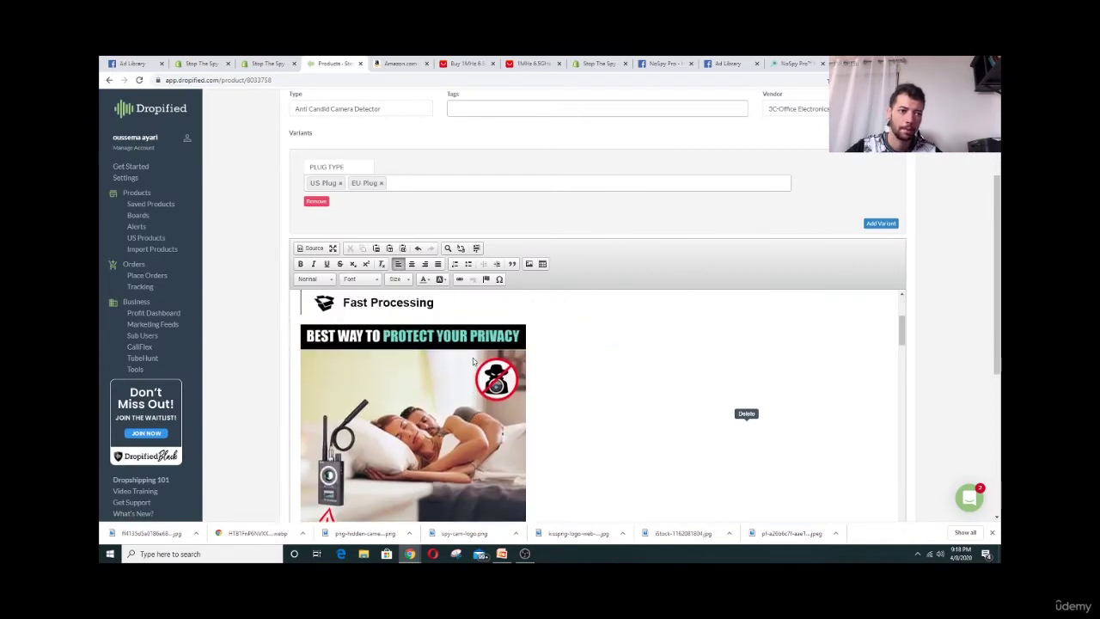
{"action": "scroll", "coordinate": [473, 360], "scroll_direction": "up", "scroll_amount": 2}
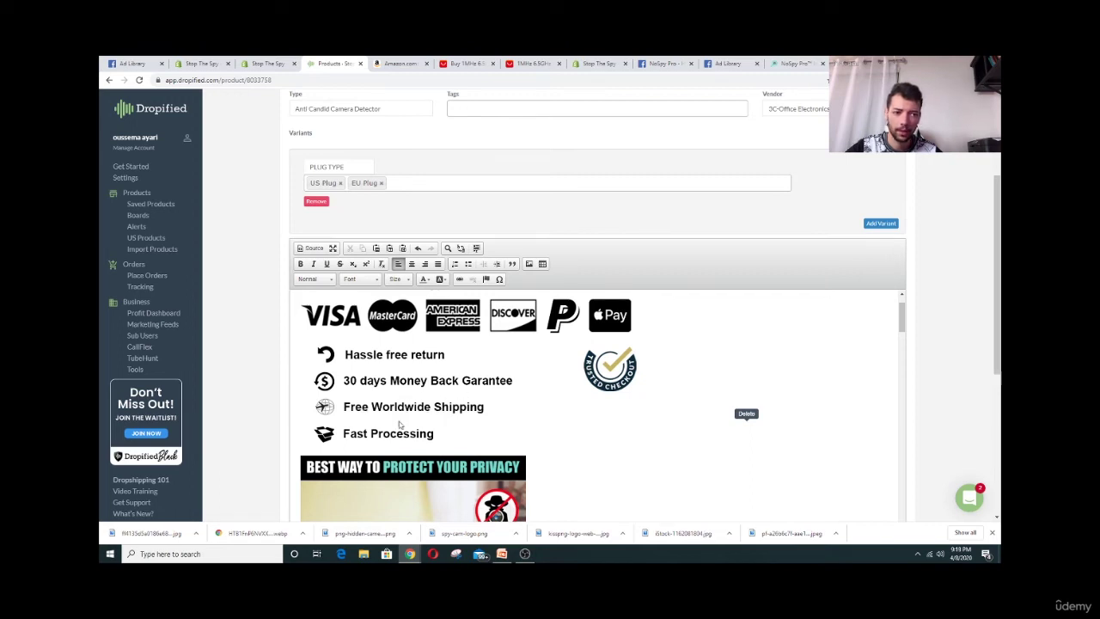
{"action": "scroll", "coordinate": [611, 422], "scroll_direction": "down", "scroll_amount": 3}
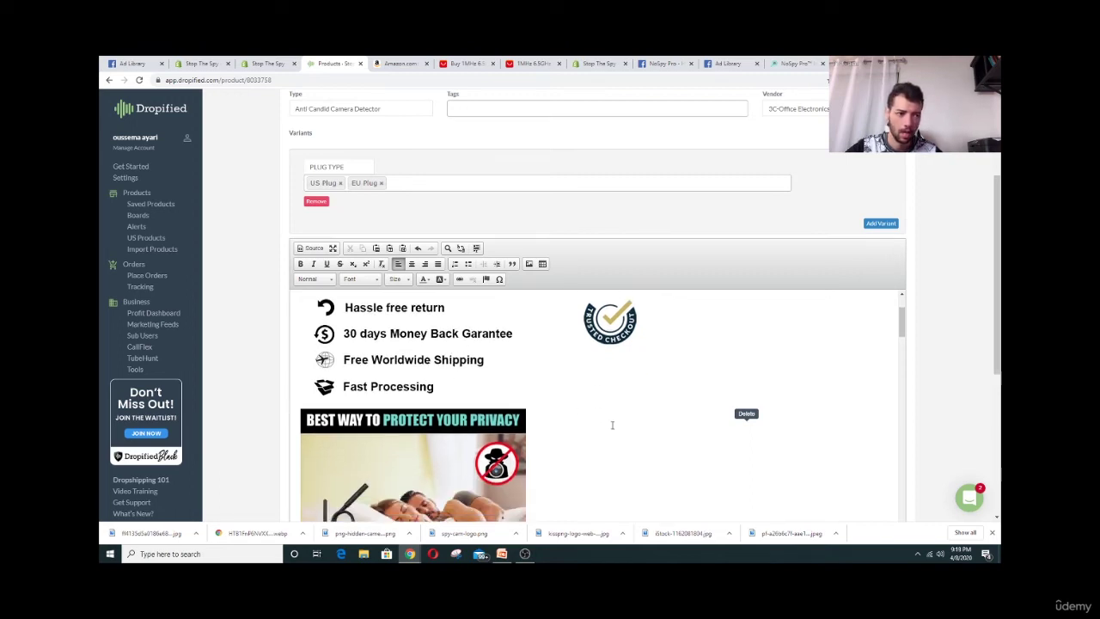
{"action": "scroll", "coordinate": [578, 407], "scroll_direction": "down", "scroll_amount": 5}
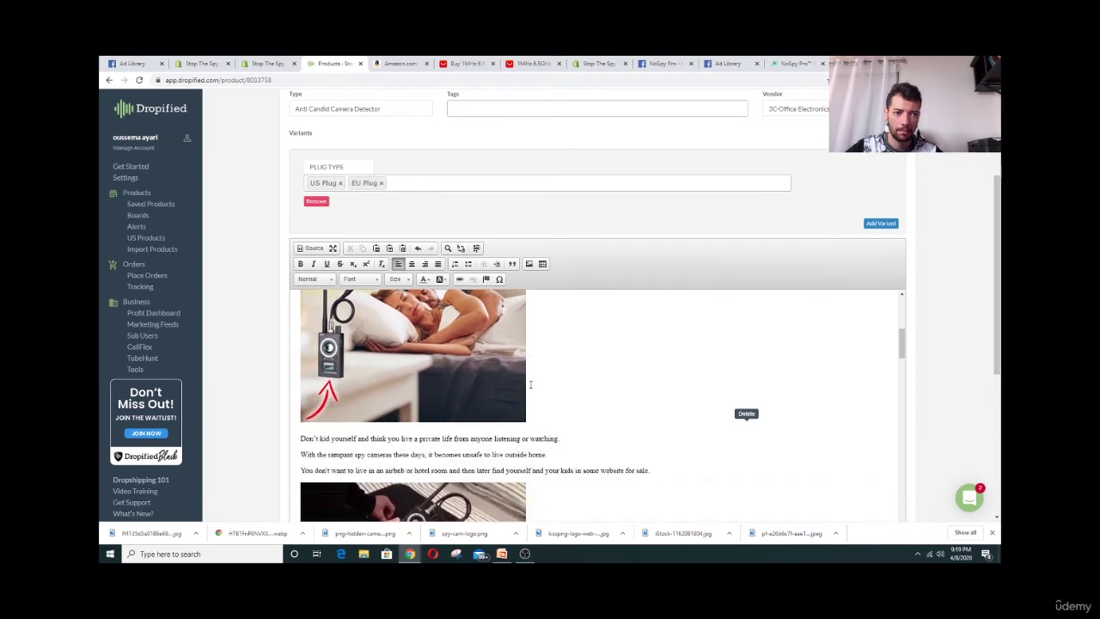
Read the description's privacy warning text and examine the detector photos, camera lens finding and magnetic field detection sections
{"action": "left_click_drag", "start_coordinate": [356, 337], "coordinate": [423, 354]}
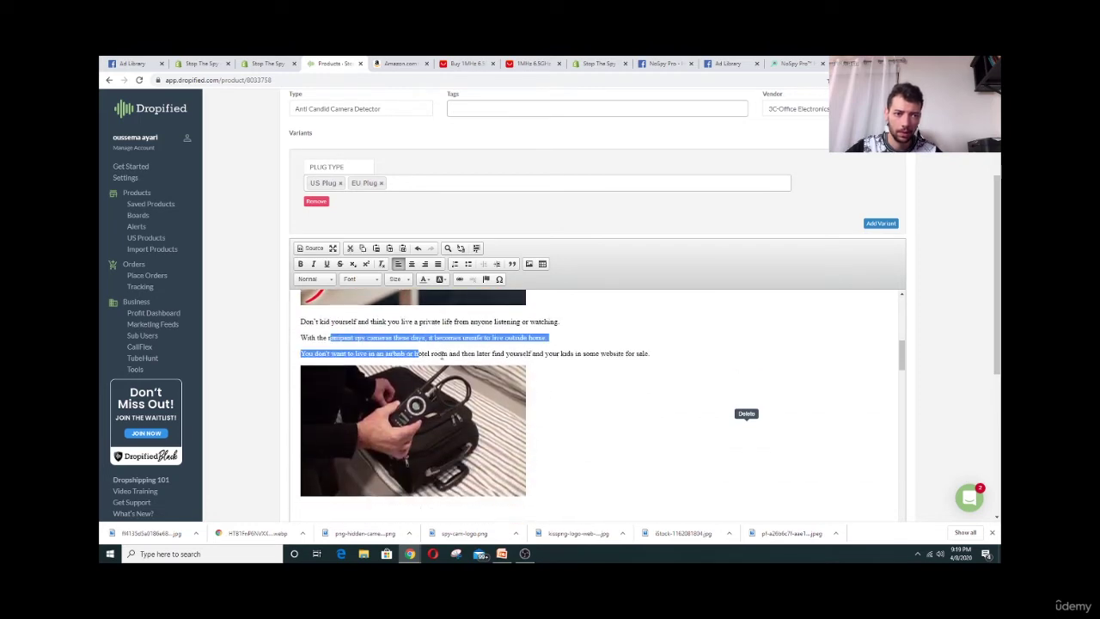
{"action": "scroll", "coordinate": [328, 380], "scroll_direction": "down", "scroll_amount": 2}
{"action": "scroll", "coordinate": [328, 380], "scroll_direction": "down", "scroll_amount": 4}
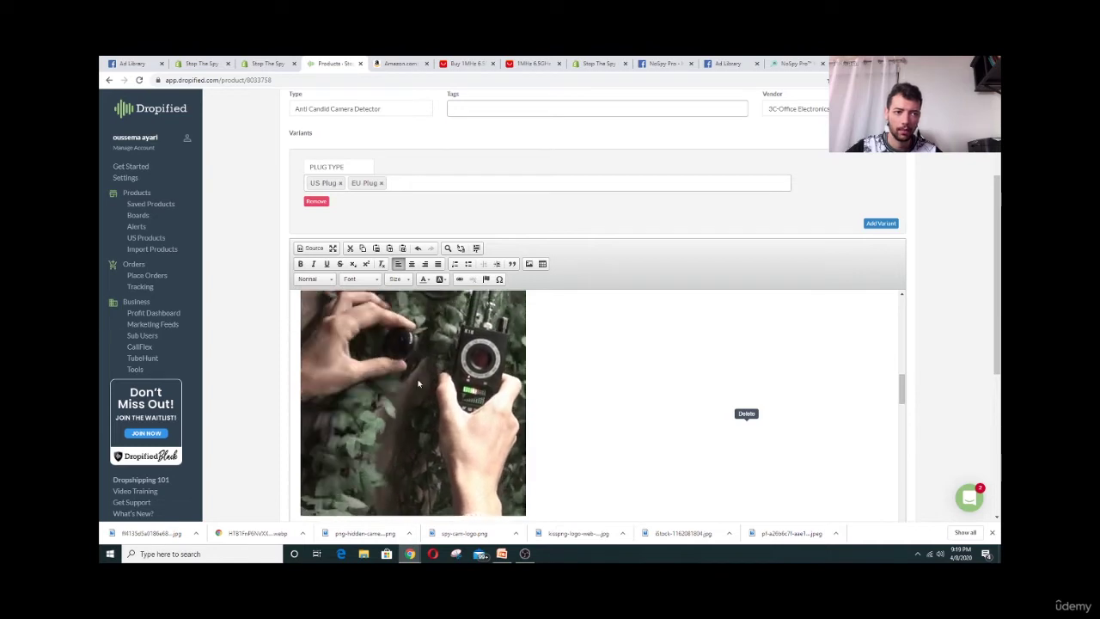
{"action": "scroll", "coordinate": [557, 395], "scroll_direction": "down", "scroll_amount": 5}
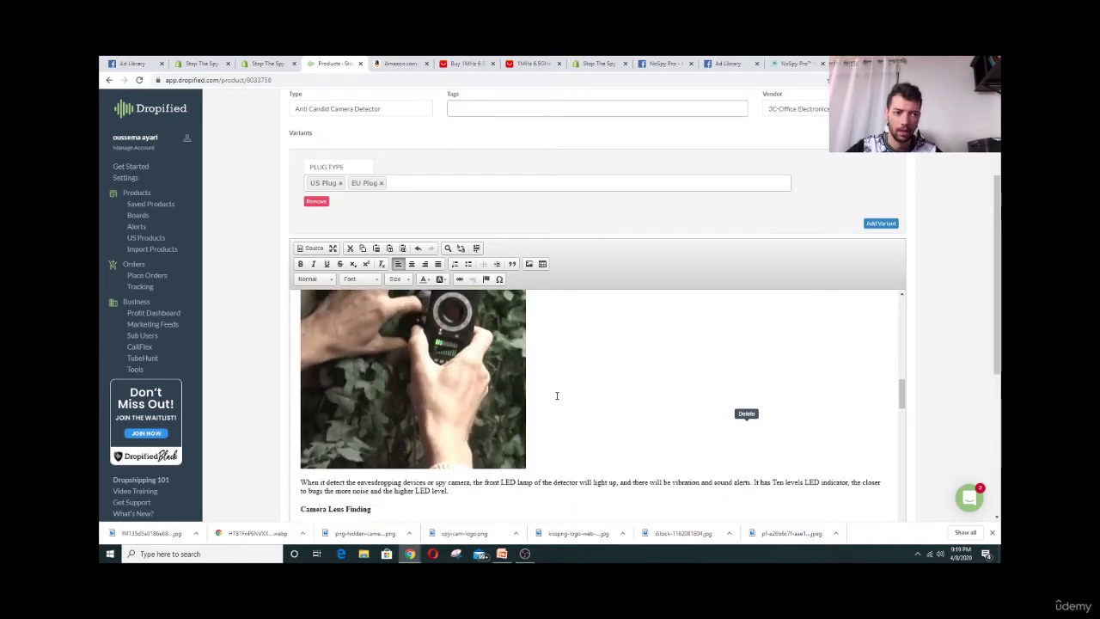
{"action": "scroll", "coordinate": [553, 396], "scroll_direction": "down", "scroll_amount": 3}
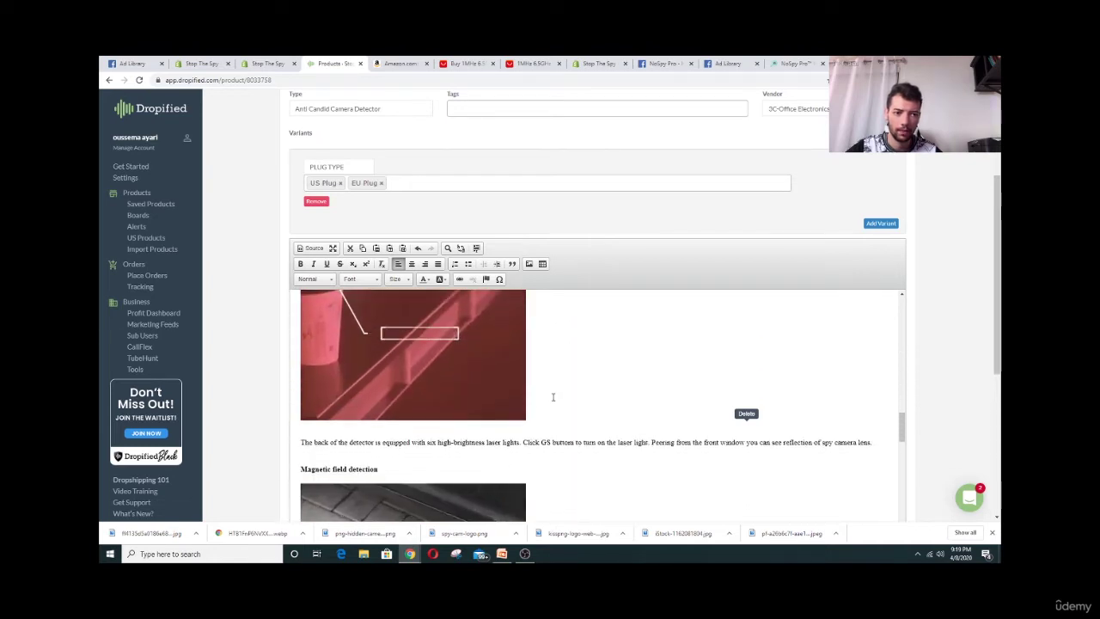
{"action": "scroll", "coordinate": [554, 396], "scroll_direction": "down", "scroll_amount": 6}
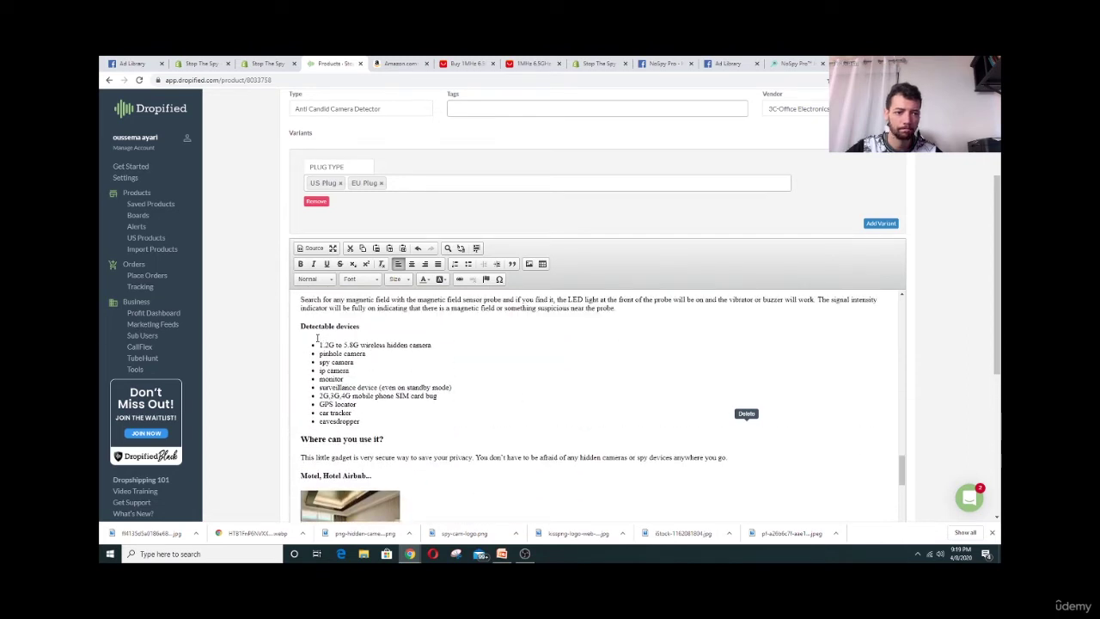
Review the description from the detectable devices list through the "Where can you use it?" examples to the guarantee section
{"action": "left_click_drag", "start_coordinate": [321, 344], "coordinate": [389, 391]}
{"action": "scroll", "coordinate": [389, 391], "scroll_direction": "down", "scroll_amount": 3}
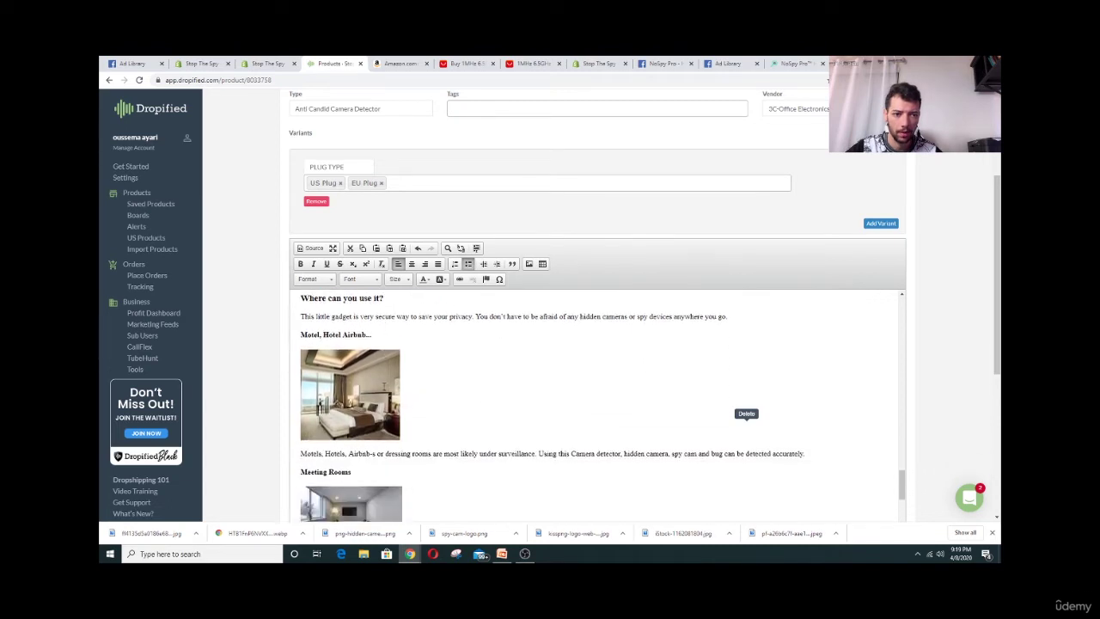
{"action": "scroll", "coordinate": [365, 372], "scroll_direction": "up", "scroll_amount": 1}
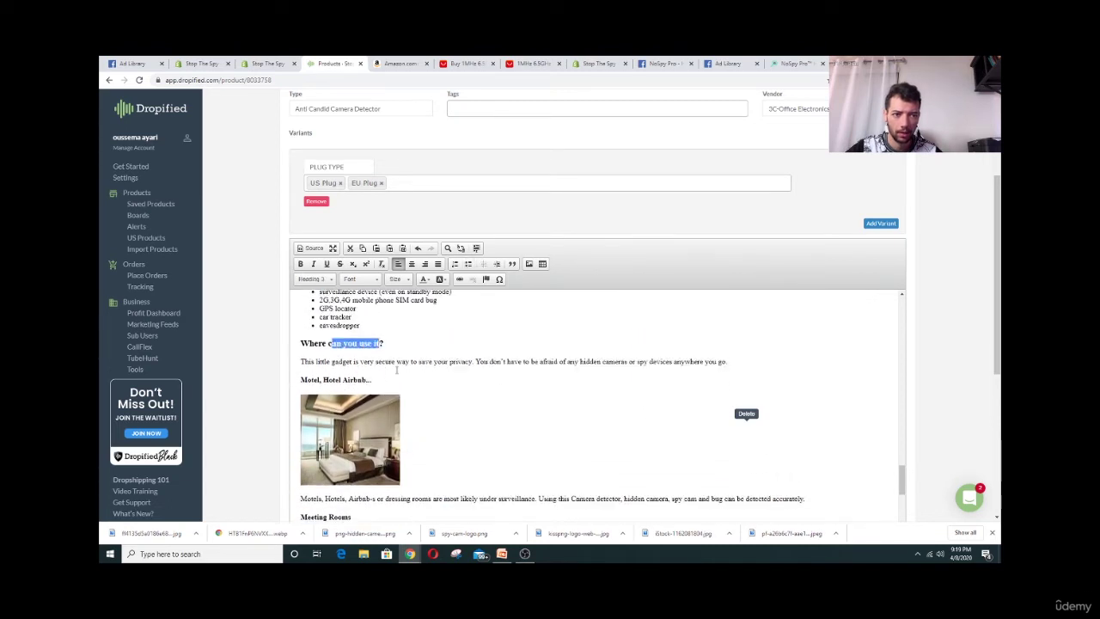
{"action": "scroll", "coordinate": [384, 374], "scroll_direction": "down", "scroll_amount": 1}
{"action": "left_click_drag", "start_coordinate": [313, 335], "coordinate": [388, 340]}
{"action": "scroll", "coordinate": [359, 373], "scroll_direction": "down", "scroll_amount": 2}
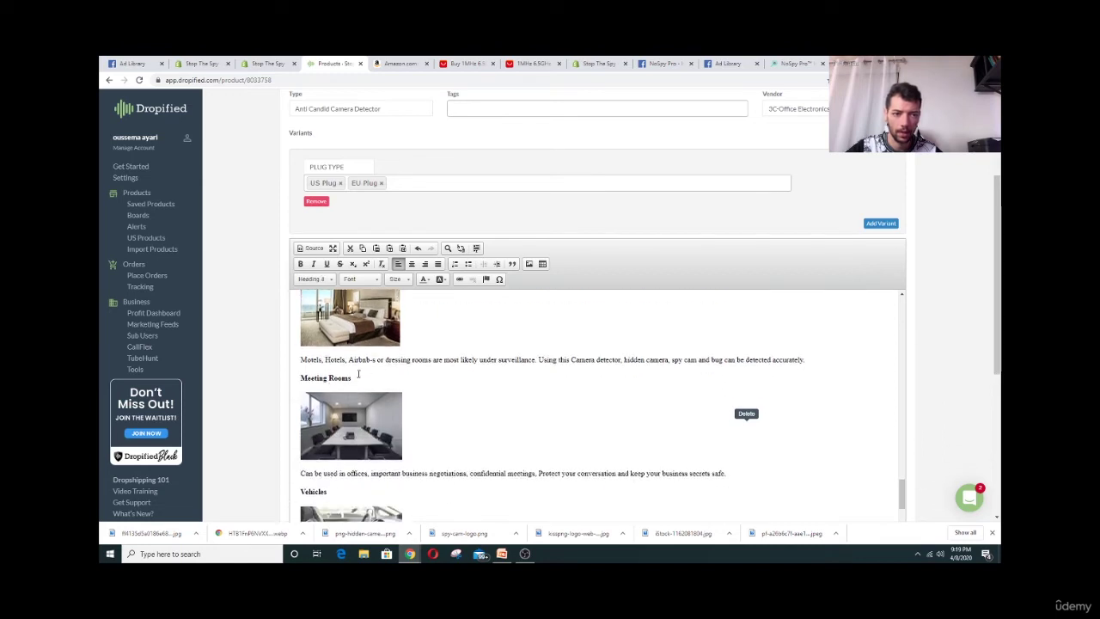
{"action": "scroll", "coordinate": [444, 387], "scroll_direction": "down", "scroll_amount": 6}
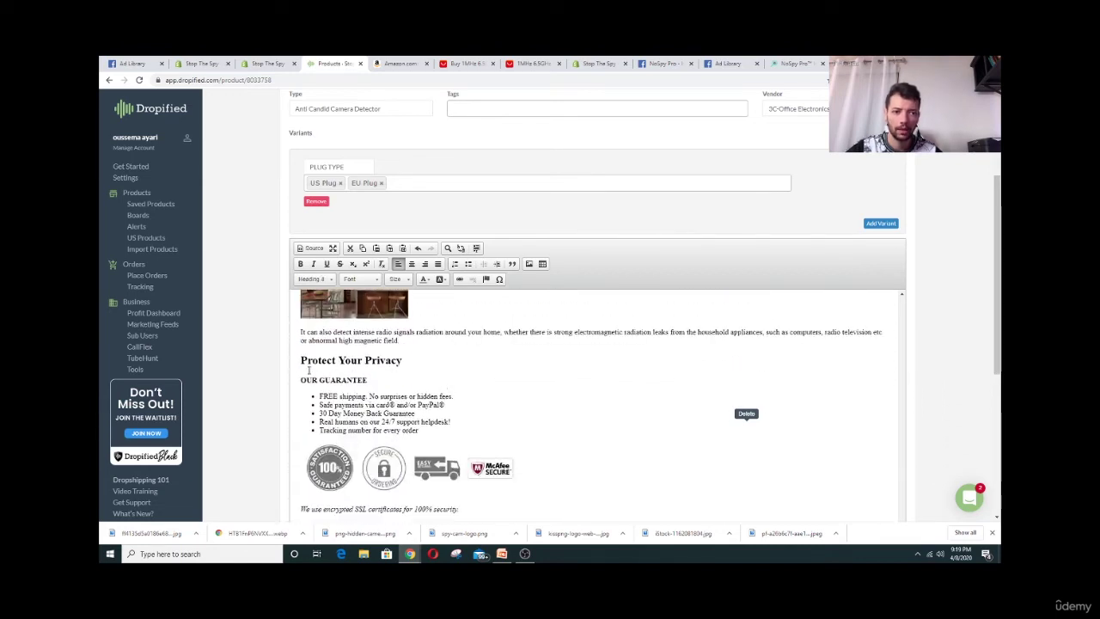
Review the description's OUR GUARANTEE section point by point, from free shipping to the tracking number for every order
{"action": "left_click_drag", "start_coordinate": [306, 380], "coordinate": [385, 380]}
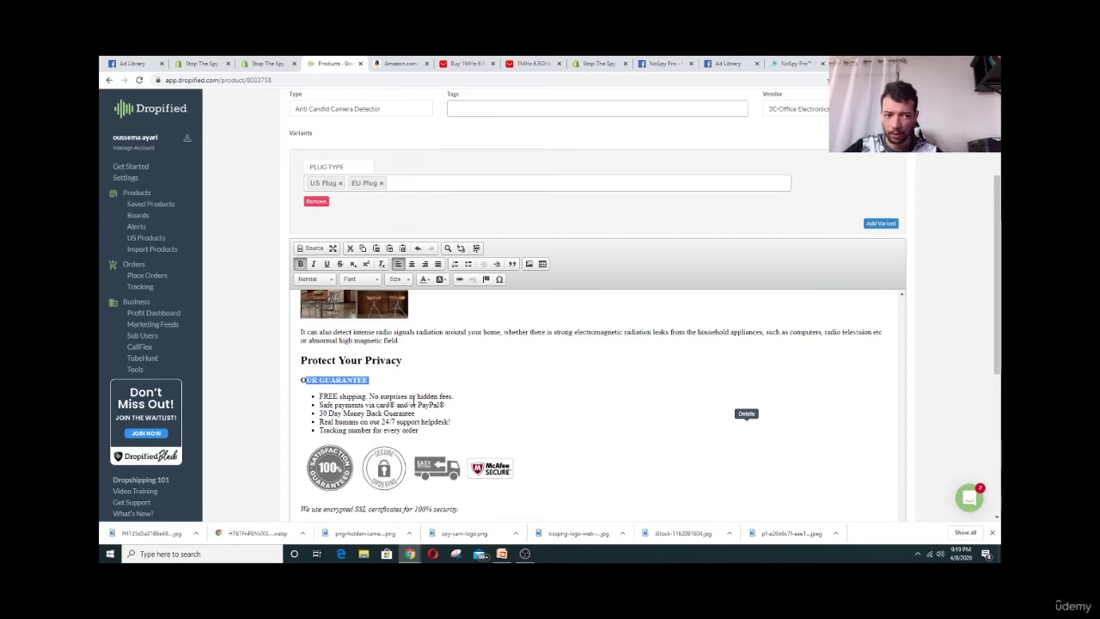
{"action": "left_click_drag", "start_coordinate": [319, 396], "coordinate": [453, 397]}
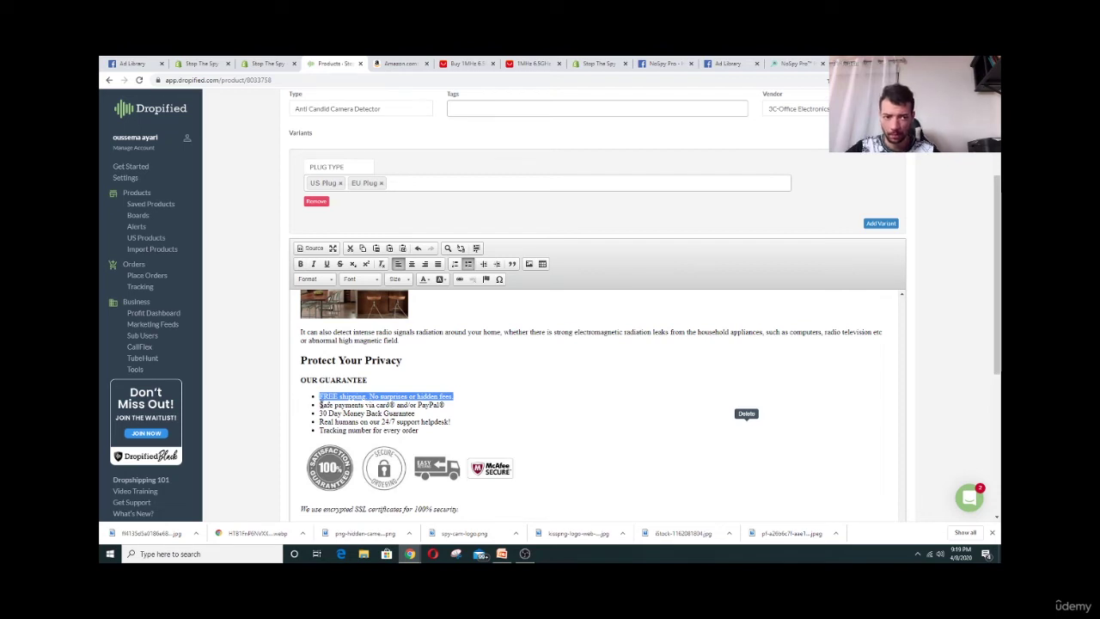
{"action": "left_click_drag", "start_coordinate": [320, 404], "coordinate": [435, 404]}
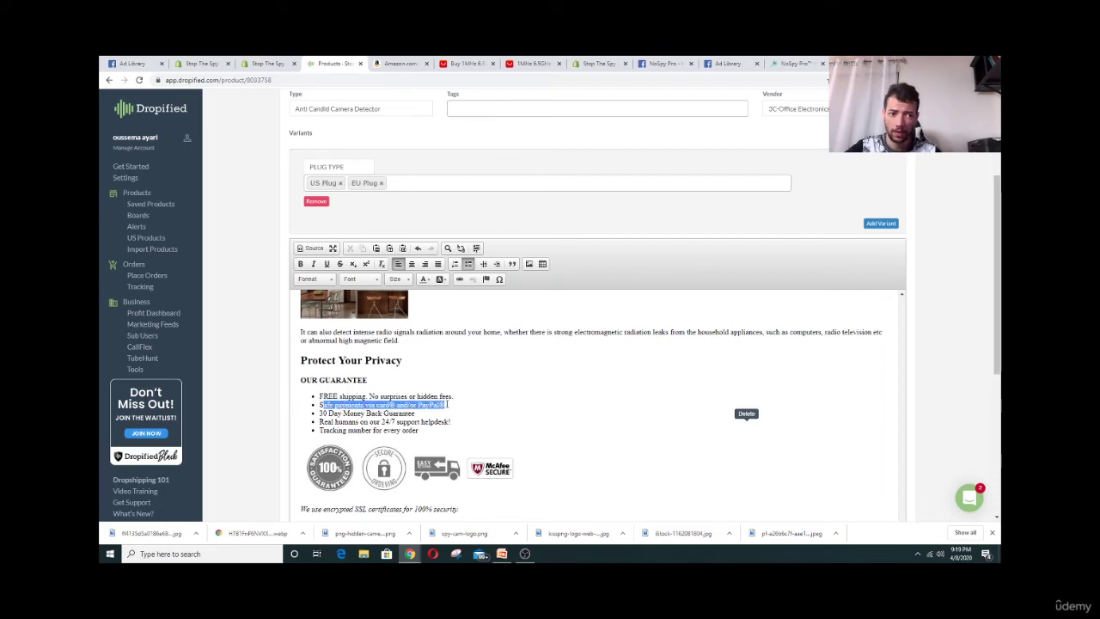
{"action": "left_click_drag", "start_coordinate": [323, 414], "coordinate": [415, 413]}
{"action": "left_click_drag", "start_coordinate": [331, 422], "coordinate": [357, 422]}
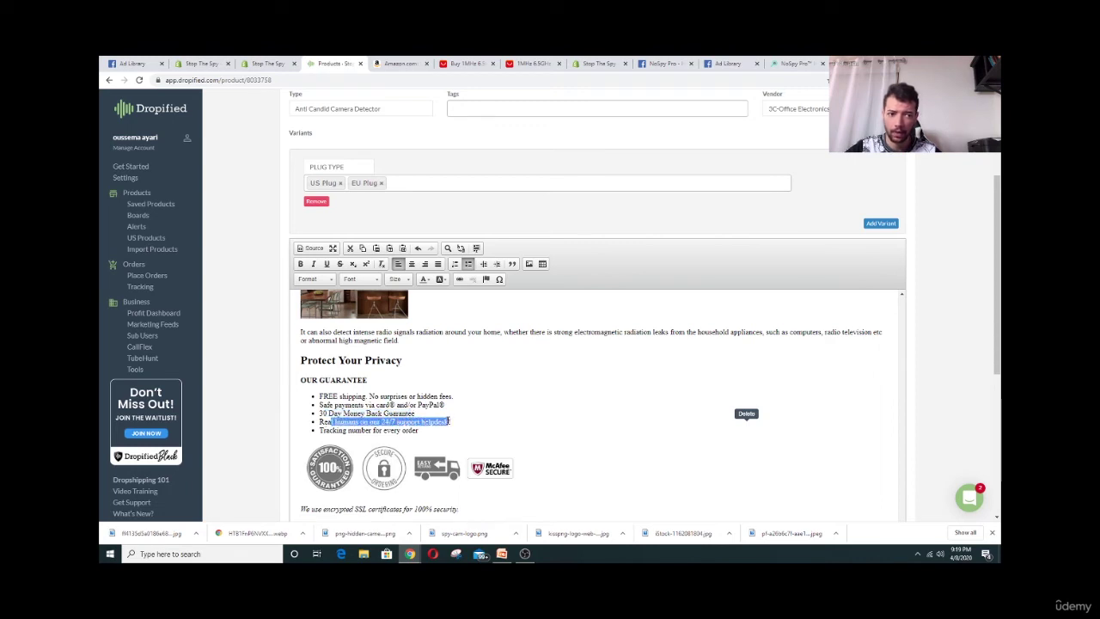
{"action": "left_click_drag", "start_coordinate": [320, 430], "coordinate": [423, 428]}
{"action": "scroll", "coordinate": [423, 428], "scroll_direction": "down", "scroll_amount": 2}
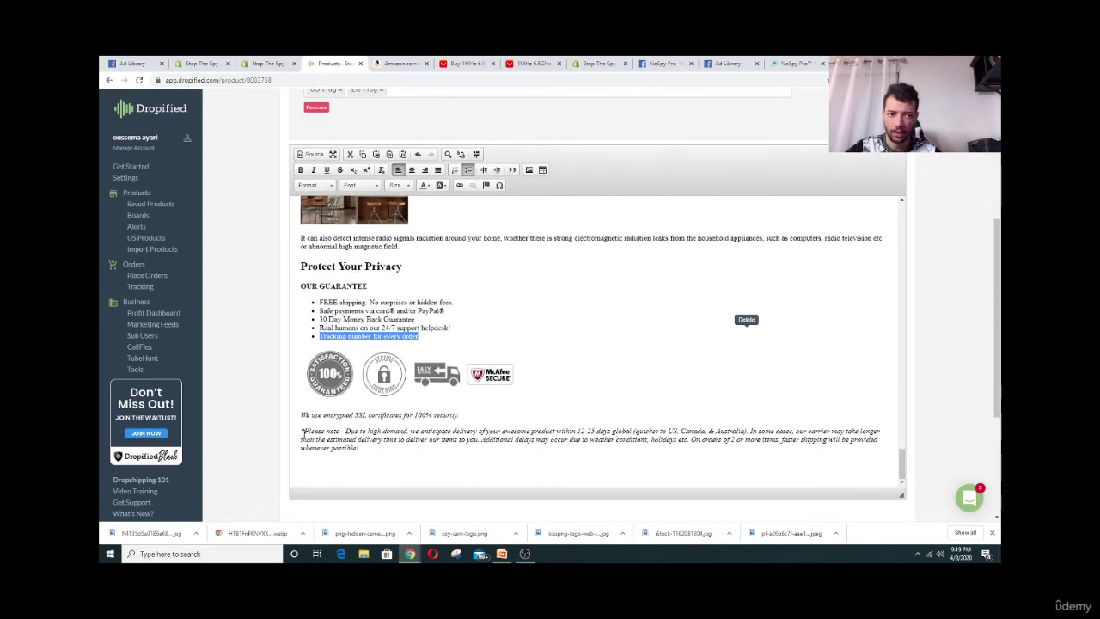
Read the closing delivery note, examining the 12-25 day estimate and the faster-delivery countries
{"action": "scroll", "coordinate": [304, 431], "scroll_direction": "down", "scroll_amount": 1}
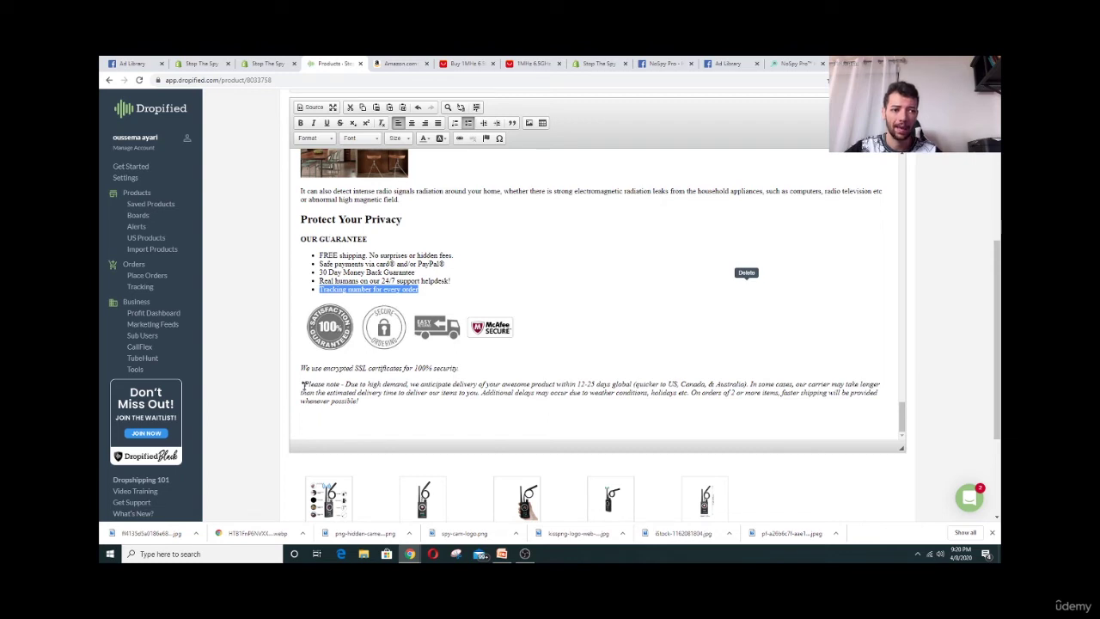
{"action": "left_click_drag", "start_coordinate": [302, 384], "coordinate": [388, 392]}
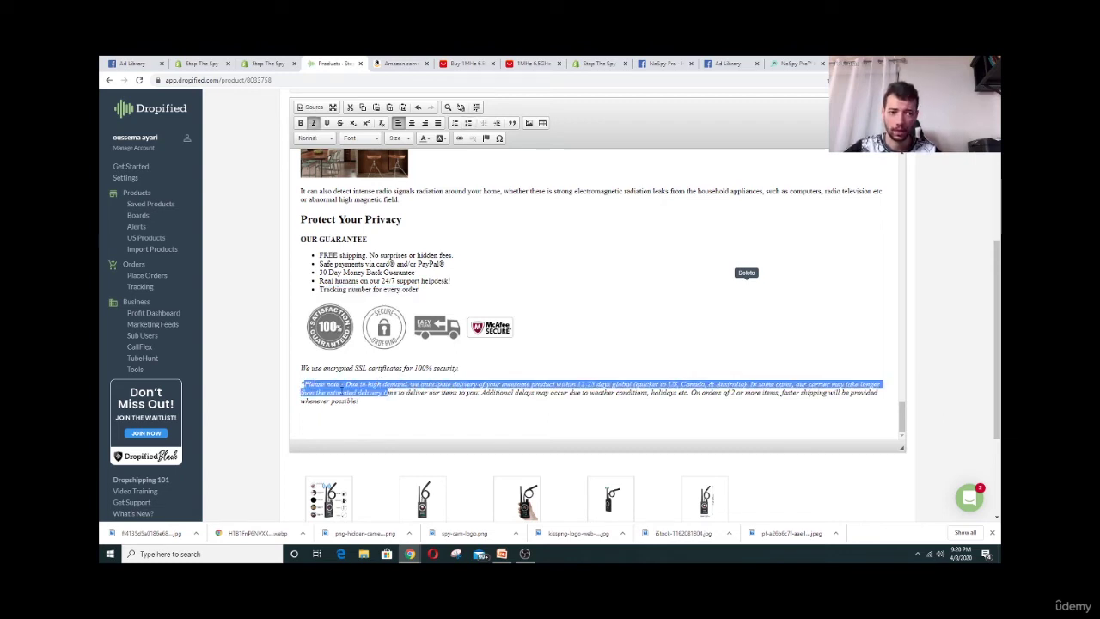
{"action": "left_click", "coordinate": [388, 393]}
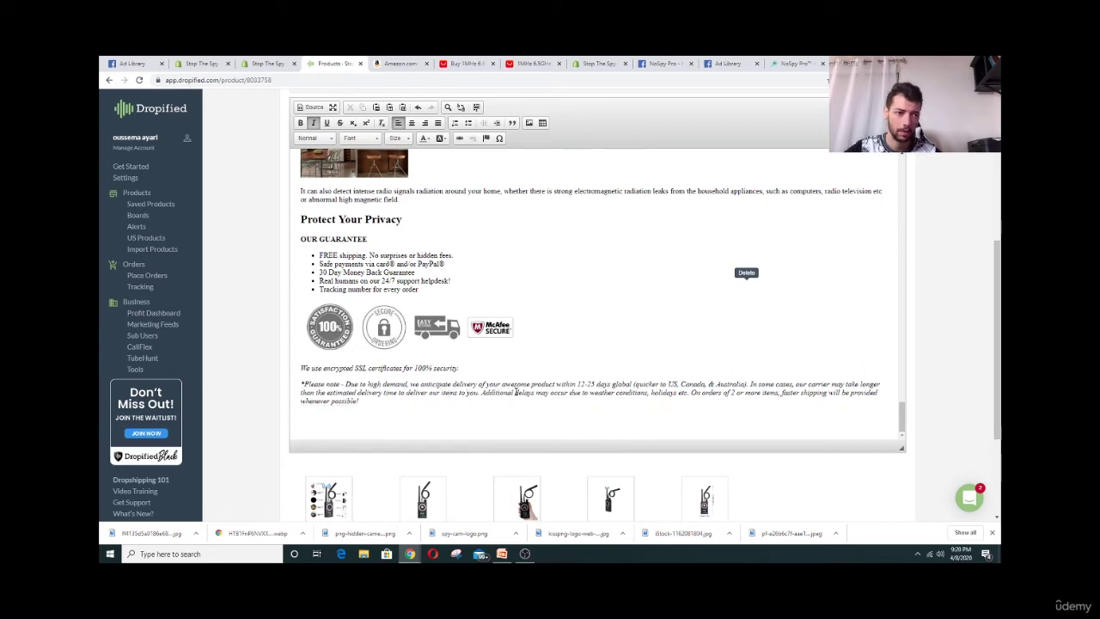
{"action": "left_click_drag", "start_coordinate": [577, 384], "coordinate": [788, 386]}
{"action": "left_click", "coordinate": [633, 384]}
{"action": "left_click", "coordinate": [780, 391]}
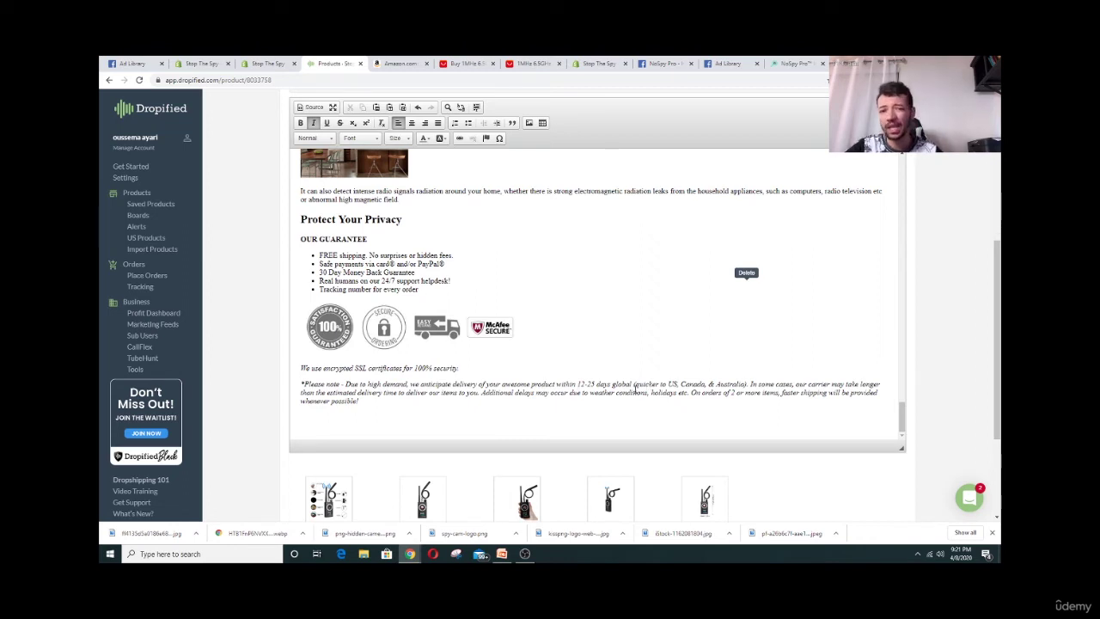
{"action": "left_click_drag", "start_coordinate": [636, 386], "coordinate": [713, 389]}
{"action": "left_click", "coordinate": [750, 389]}
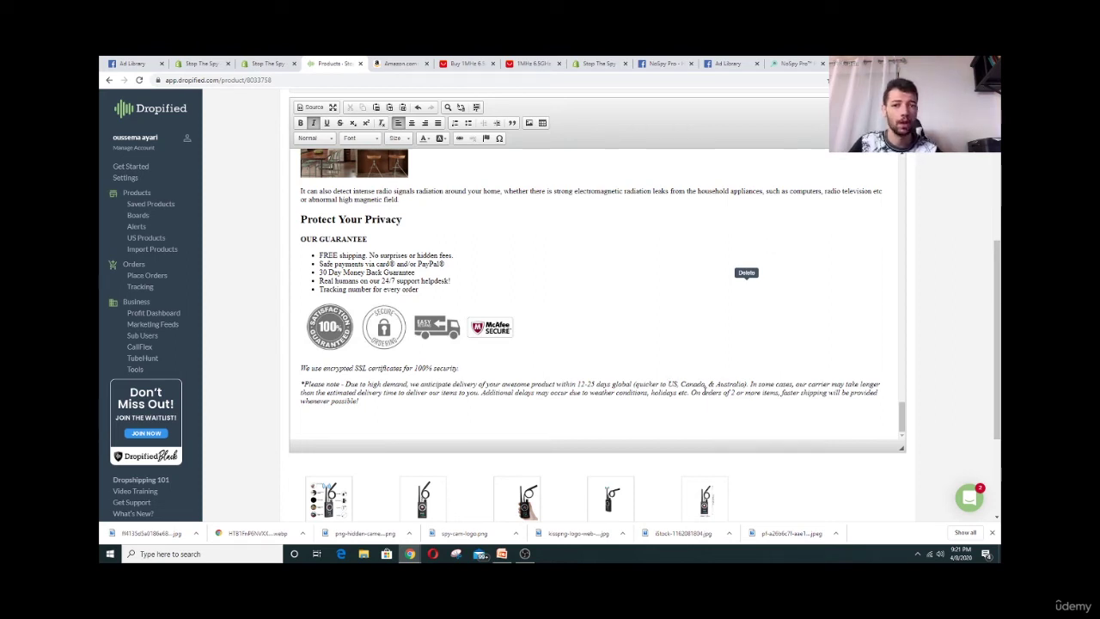
Switch to the AliExpress detector results, filter them to ship from the United States, and compare the ePacket shipping options
{"action": "left_click", "coordinate": [469, 63]}
{"action": "scroll", "coordinate": [548, 249], "scroll_direction": "up", "scroll_amount": 1}
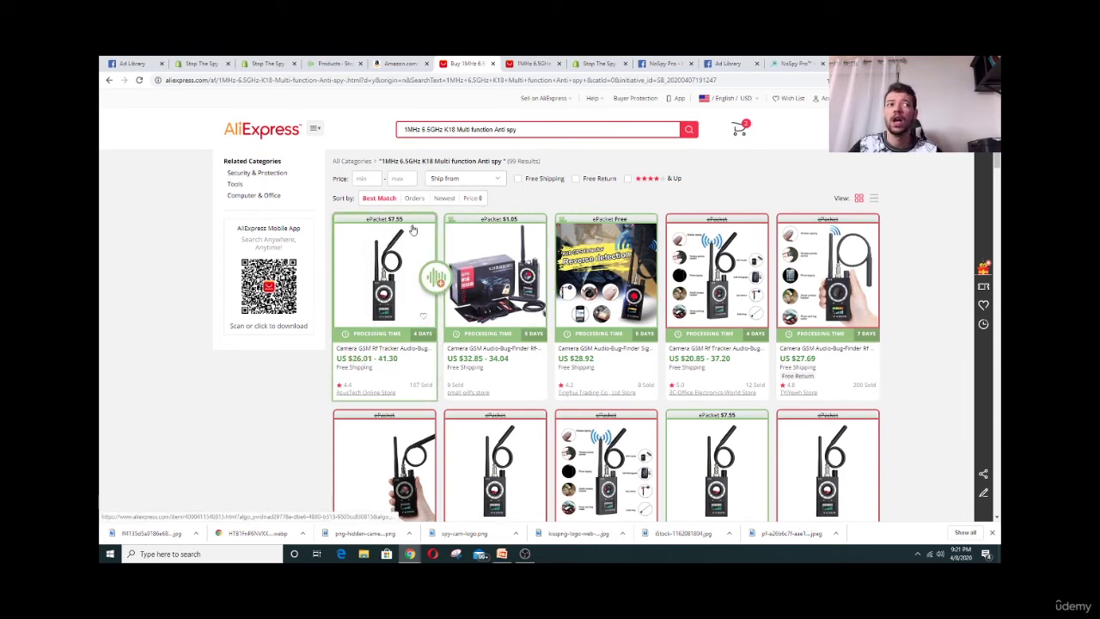
{"action": "left_click", "coordinate": [481, 180]}
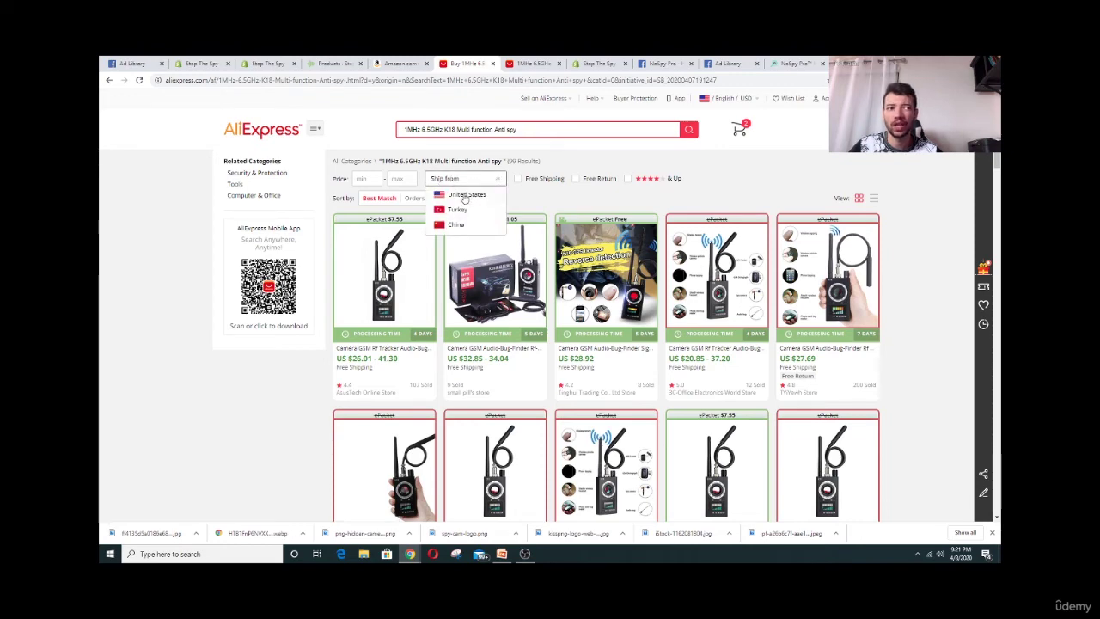
{"action": "left_click", "coordinate": [465, 196]}
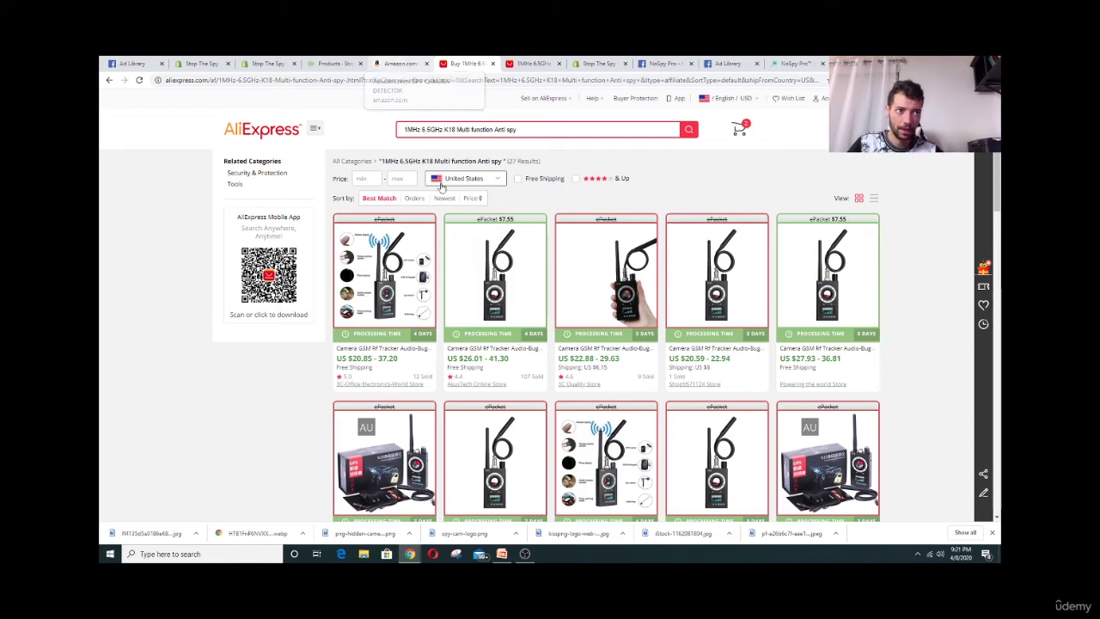
{"action": "left_click_drag", "start_coordinate": [472, 220], "coordinate": [502, 220]}
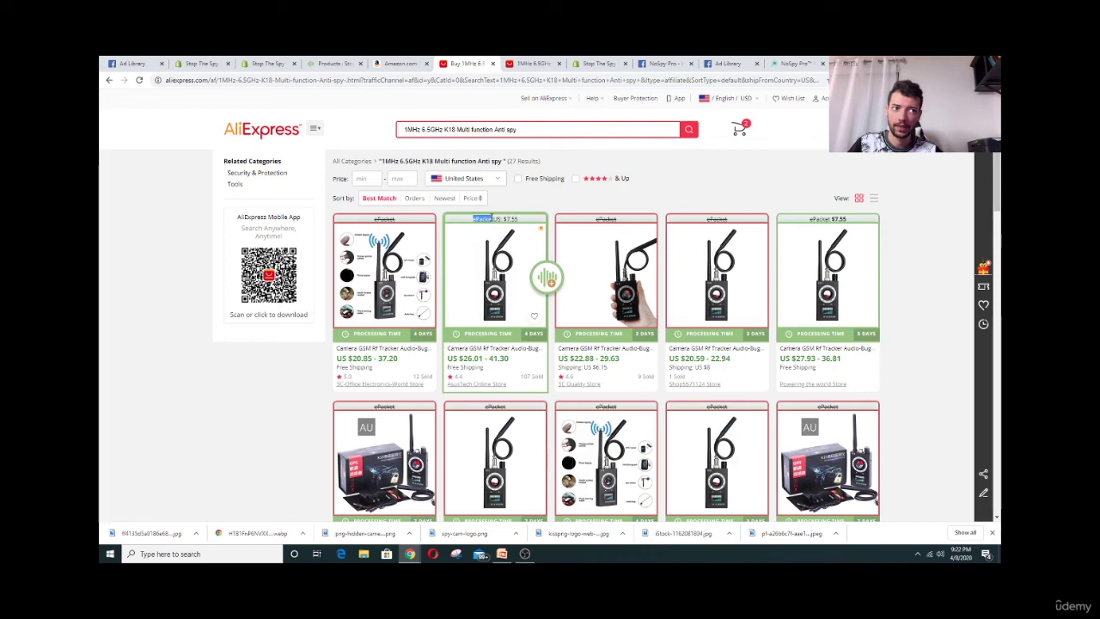
{"action": "scroll", "coordinate": [484, 311], "scroll_direction": "down", "scroll_amount": 2}
{"action": "scroll", "coordinate": [484, 311], "scroll_direction": "down", "scroll_amount": 4}
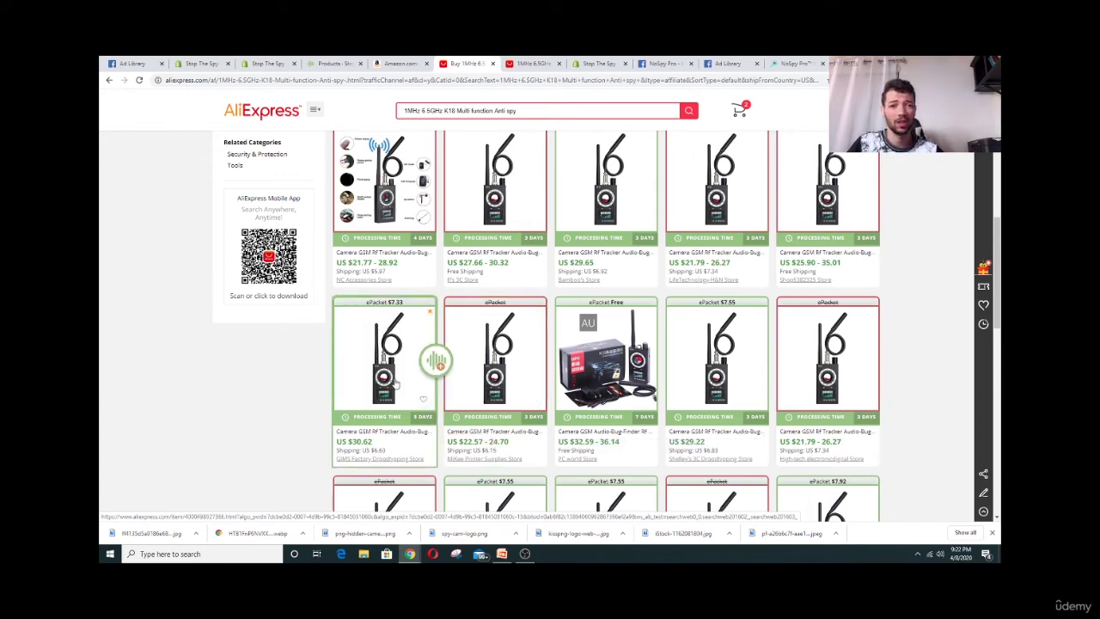
Return to the Dropified product page, make the product visible and send it to the Stop The Spy store
{"action": "left_click", "coordinate": [335, 63]}
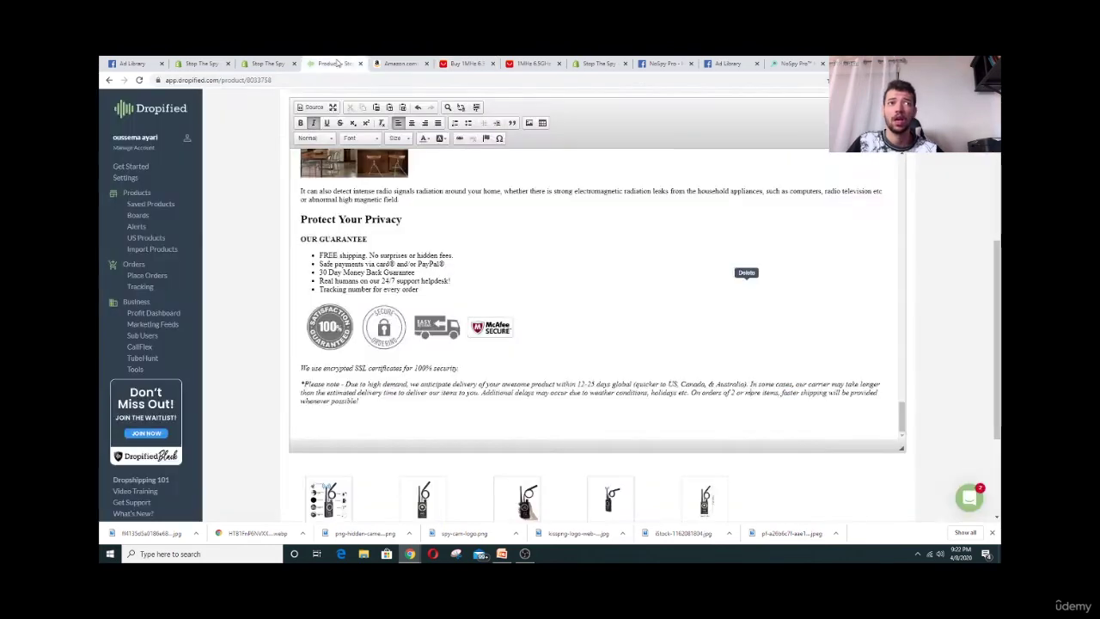
{"action": "scroll", "coordinate": [345, 263], "scroll_direction": "down", "scroll_amount": 2}
{"action": "scroll", "coordinate": [292, 413], "scroll_direction": "up", "scroll_amount": 3}
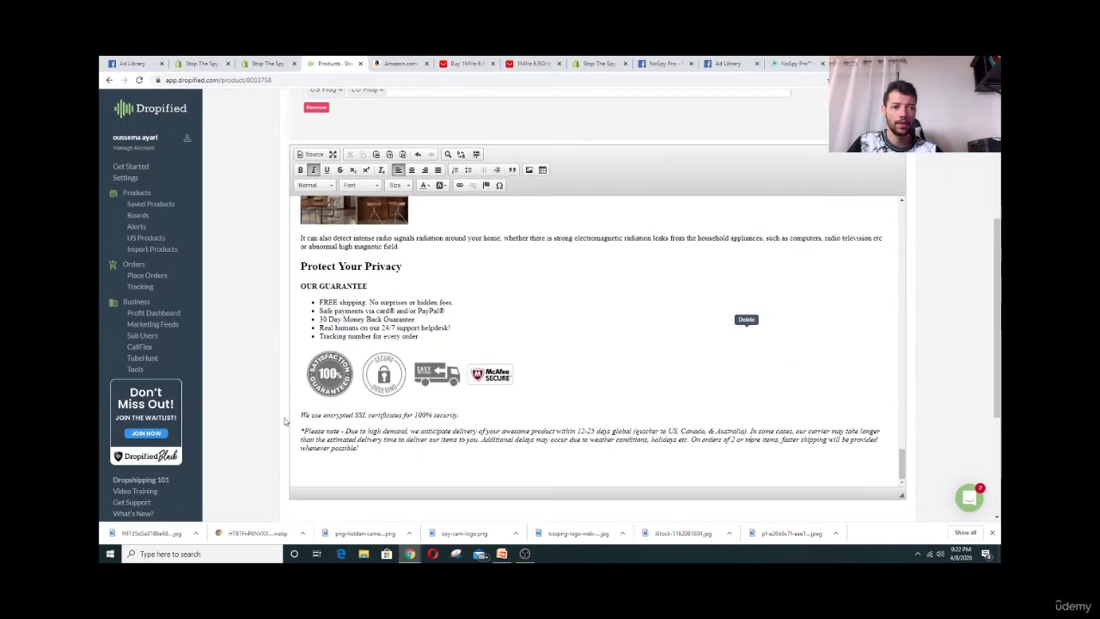
{"action": "scroll", "coordinate": [284, 413], "scroll_direction": "up", "scroll_amount": 5}
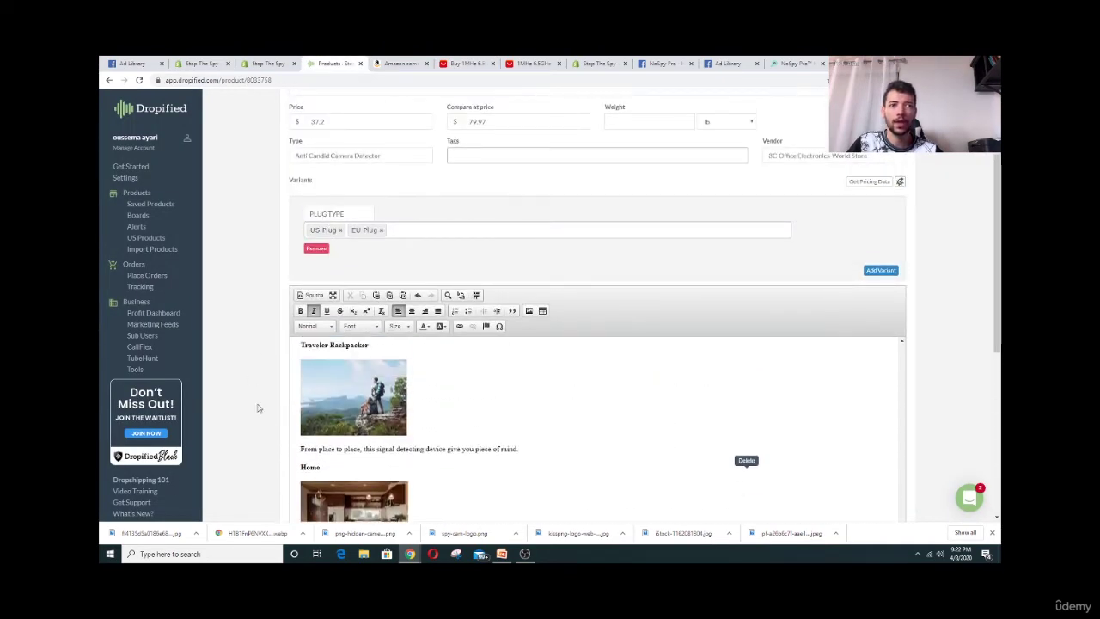
{"action": "scroll", "coordinate": [257, 408], "scroll_direction": "up", "scroll_amount": 2}
{"action": "scroll", "coordinate": [285, 428], "scroll_direction": "down", "scroll_amount": 3}
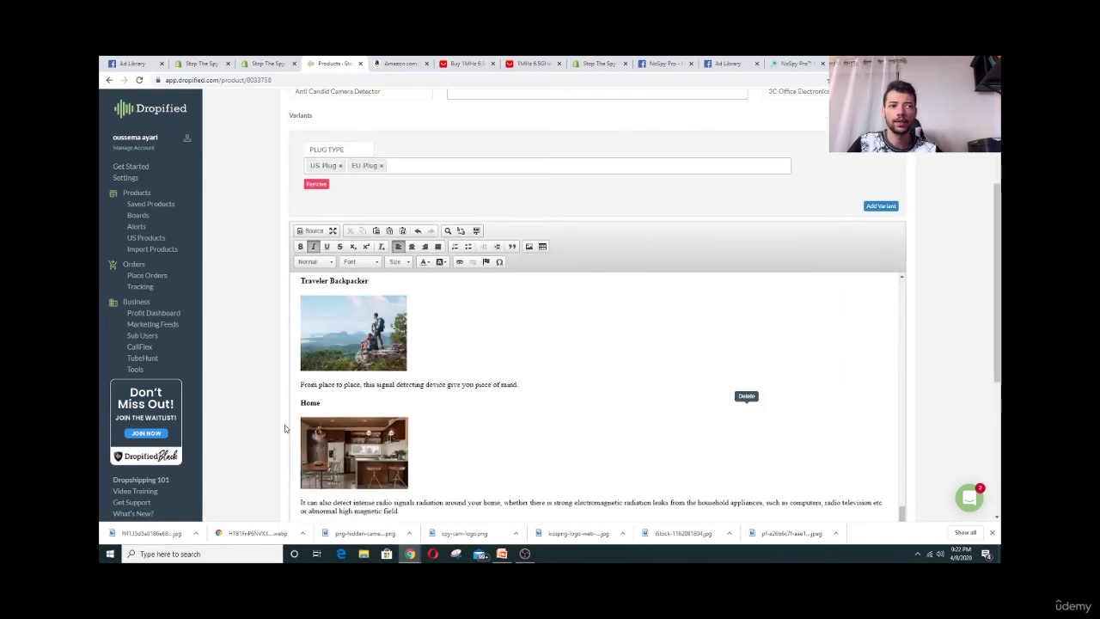
{"action": "scroll", "coordinate": [285, 428], "scroll_direction": "down", "scroll_amount": 4}
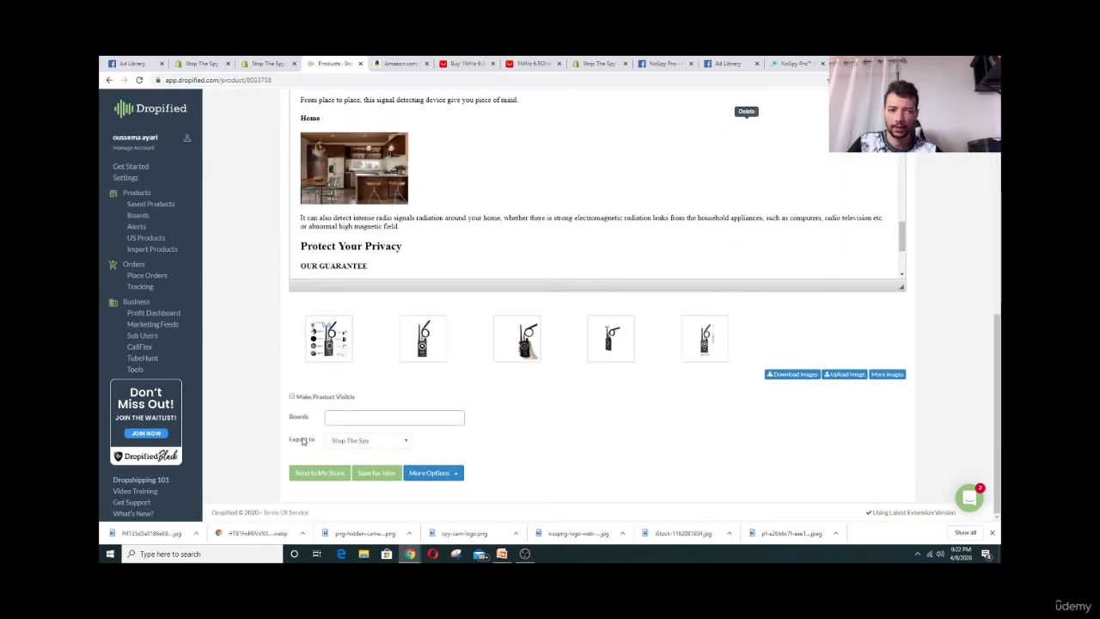
{"action": "left_click", "coordinate": [322, 398]}
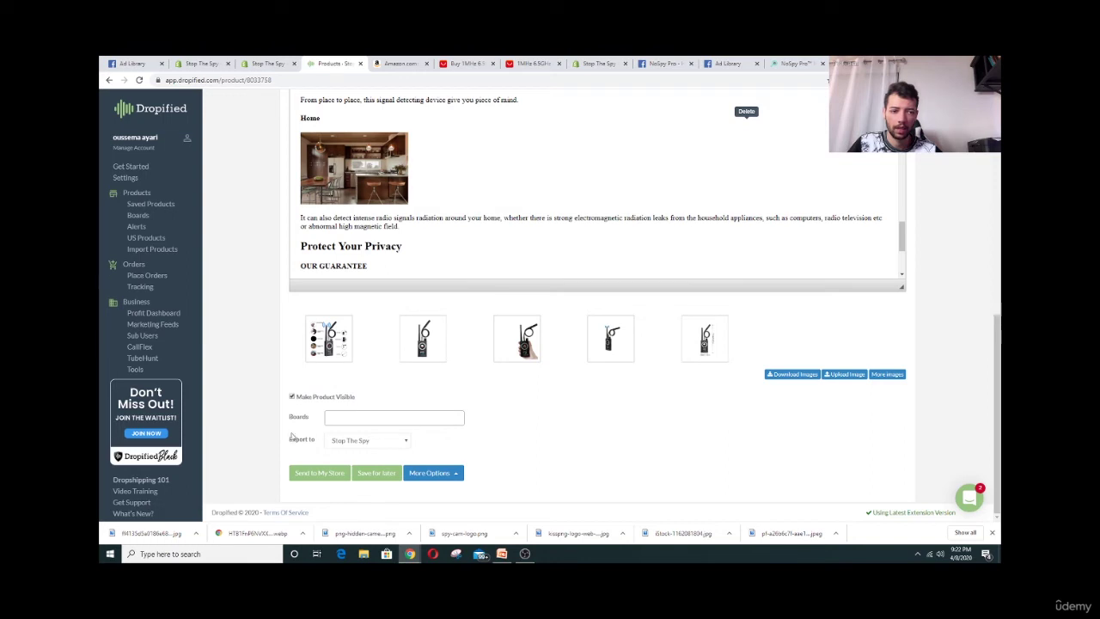
{"action": "left_click", "coordinate": [334, 474]}
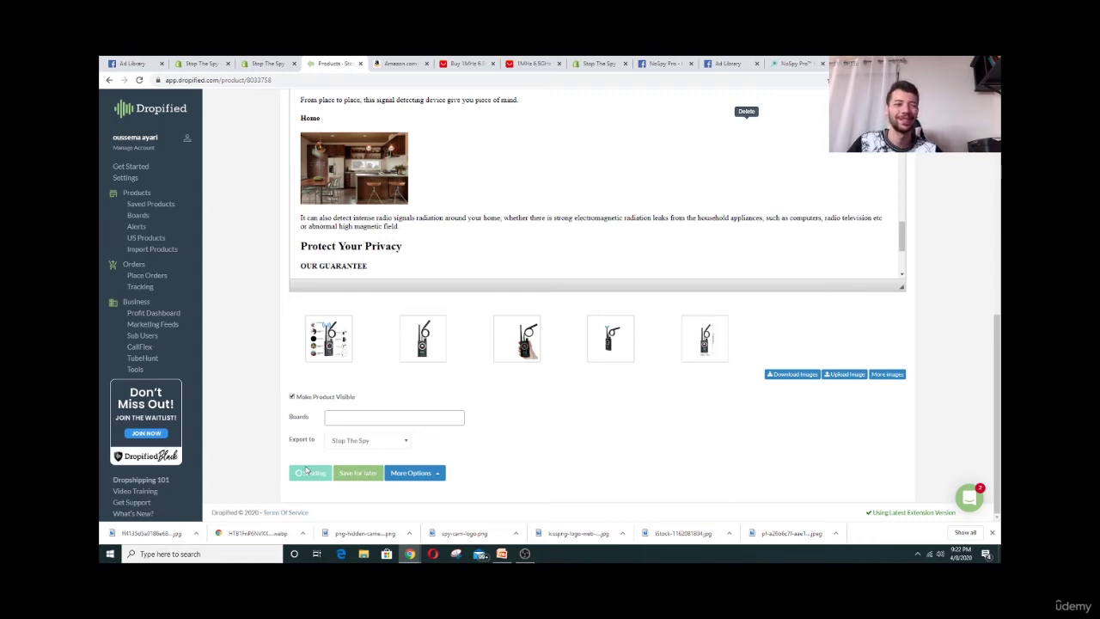
{"action": "left_click", "coordinate": [306, 470]}
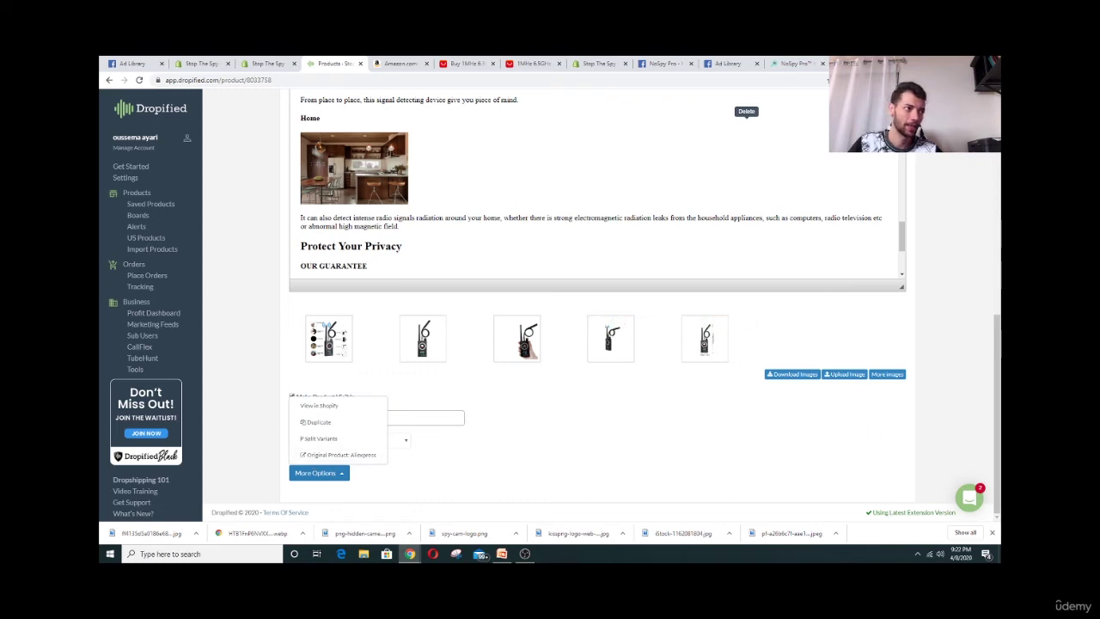
Switch to the Stop The Spy Shopify admin and open the imported anti-spy detector from the product list
{"action": "left_click", "coordinate": [210, 60]}
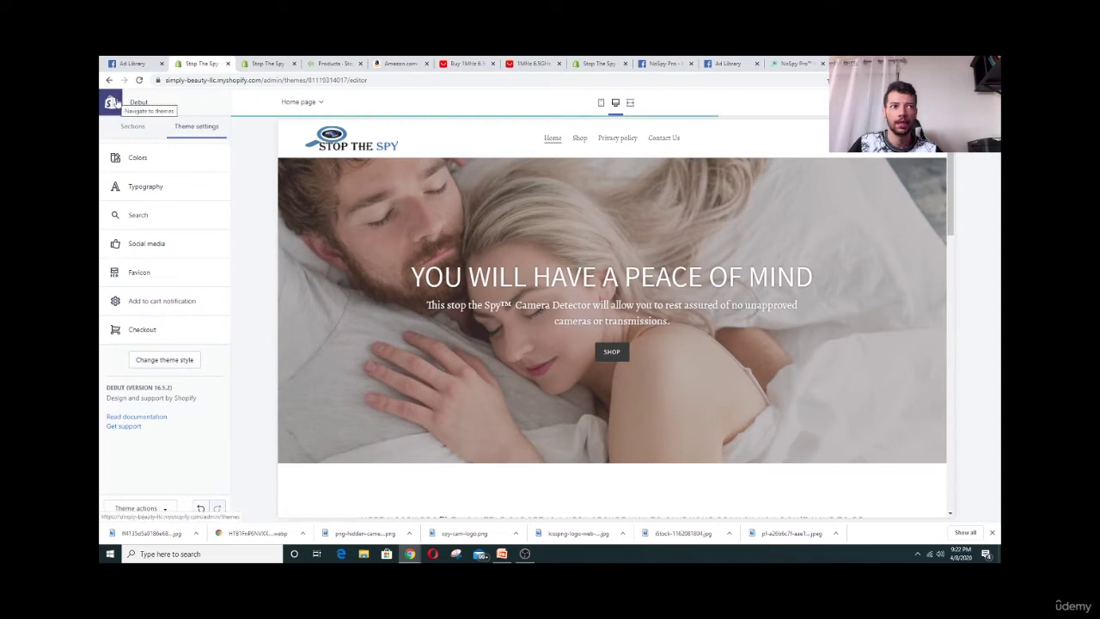
{"action": "left_click", "coordinate": [115, 103]}
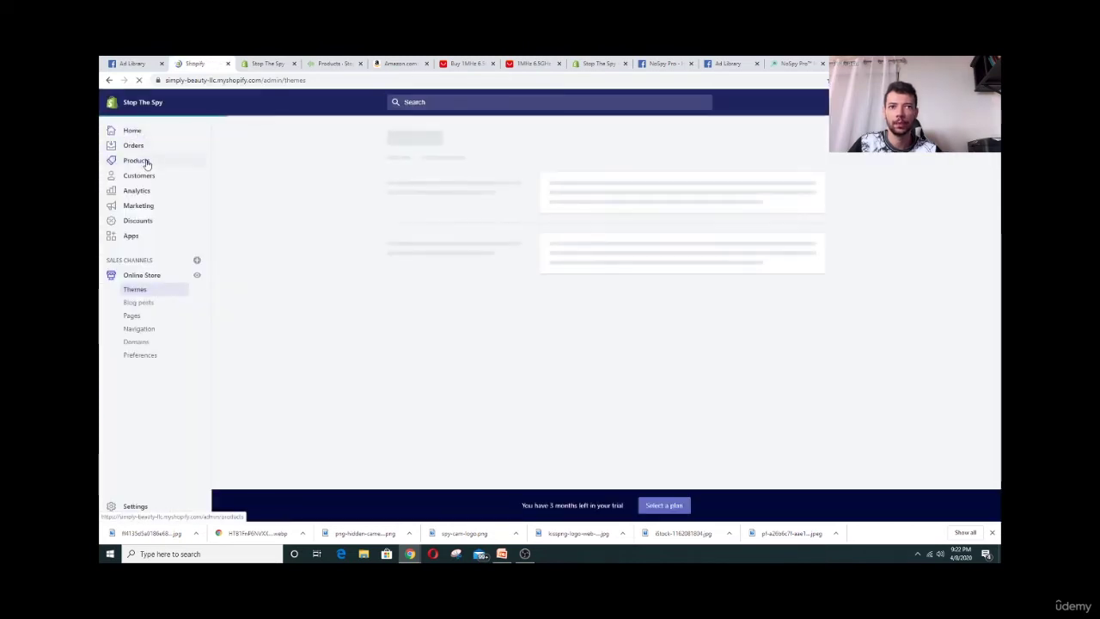
{"action": "left_click", "coordinate": [147, 163]}
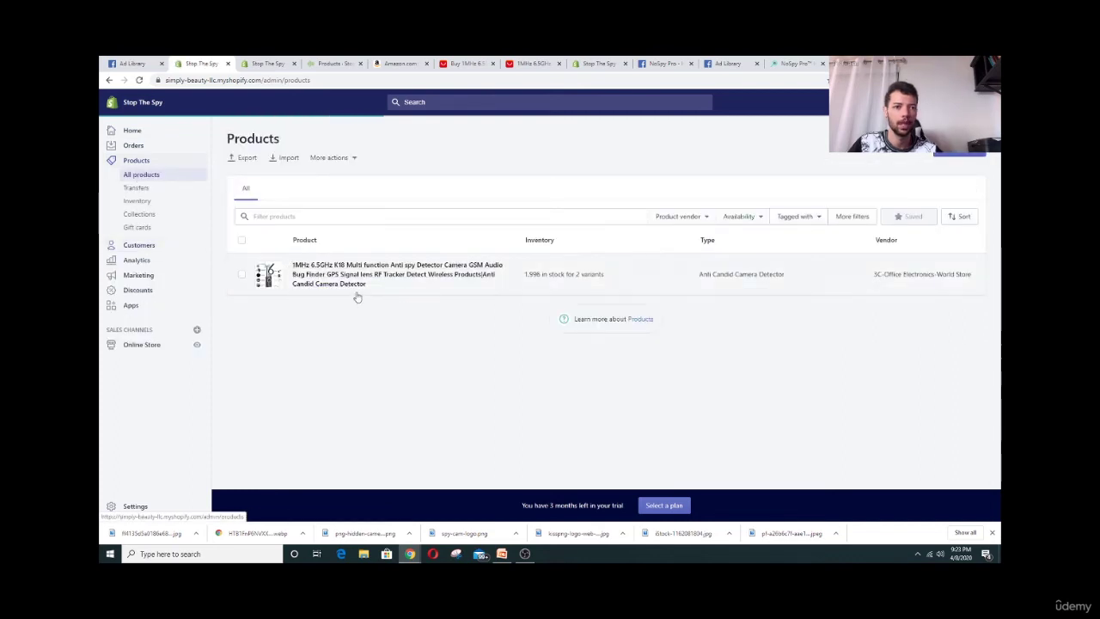
{"action": "left_click", "coordinate": [354, 276]}
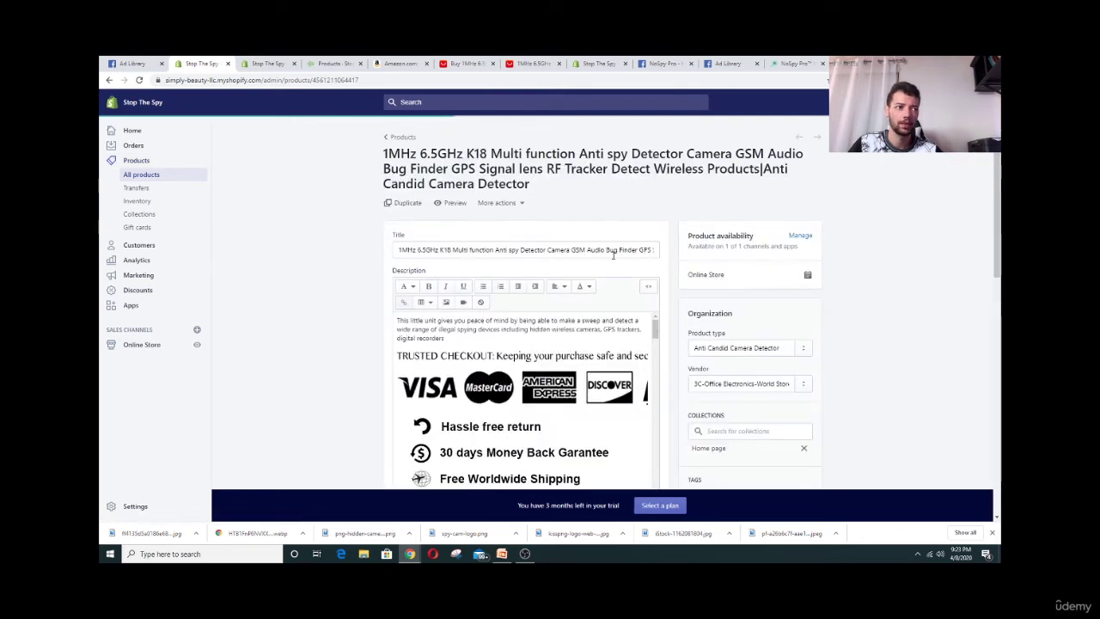
Replace the product title with "STOP THE SPY HIDDEN CAMERA DETECTOR" and save the product
{"action": "left_click_drag", "start_coordinate": [542, 188], "coordinate": [374, 151]}
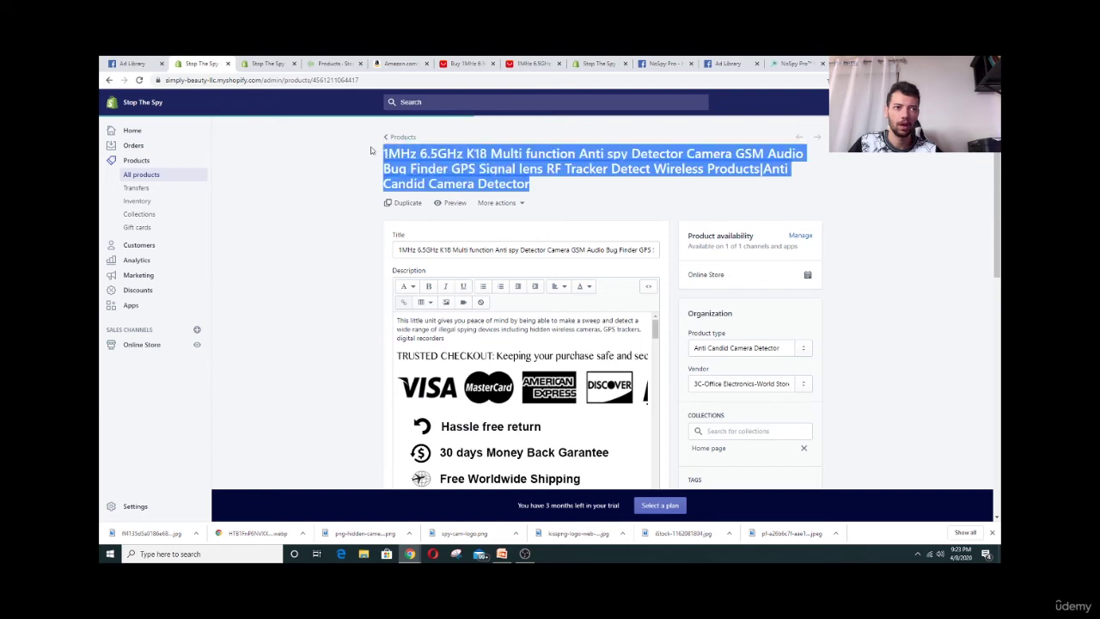
{"action": "left_click", "coordinate": [427, 154]}
{"action": "left_click_drag", "start_coordinate": [396, 249], "coordinate": [759, 248]}
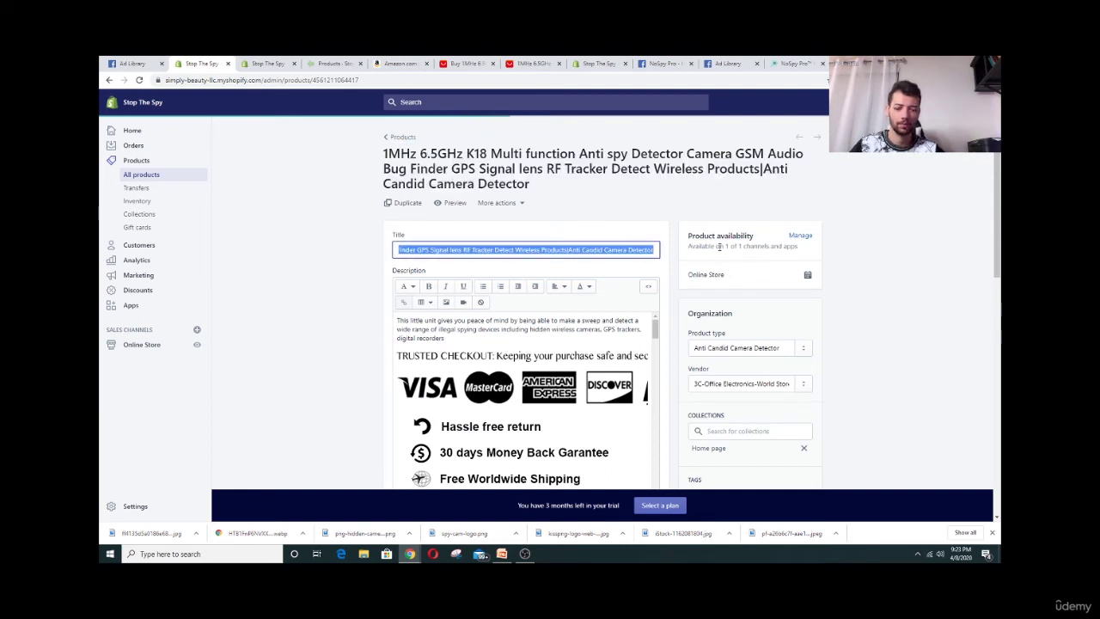
{"action": "key", "text": "BackSpace"}
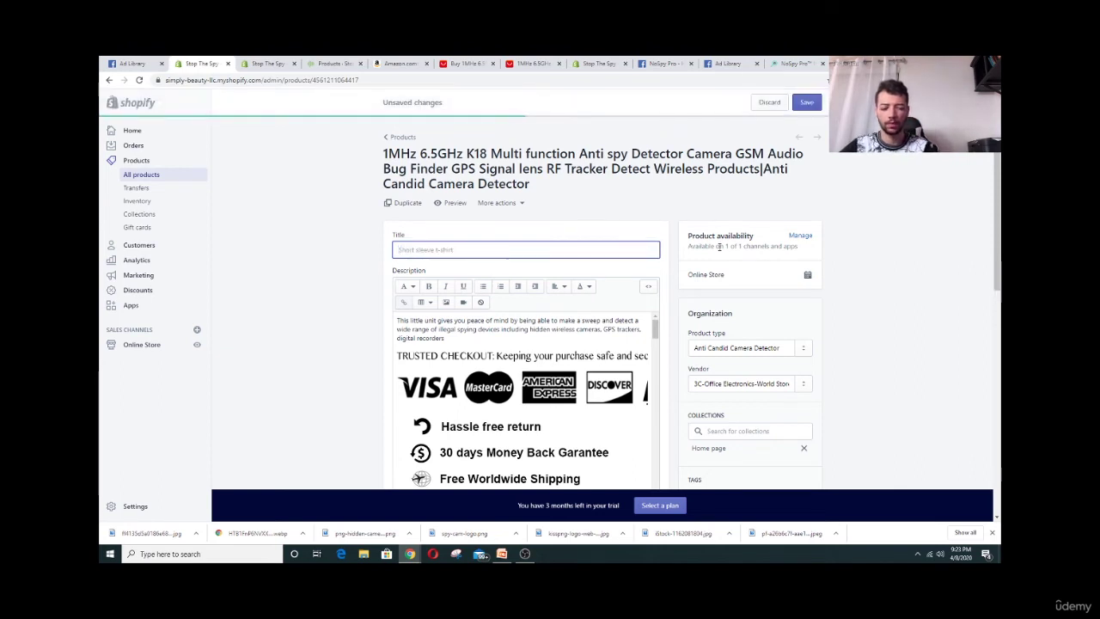
{"action": "type", "text": "s"}
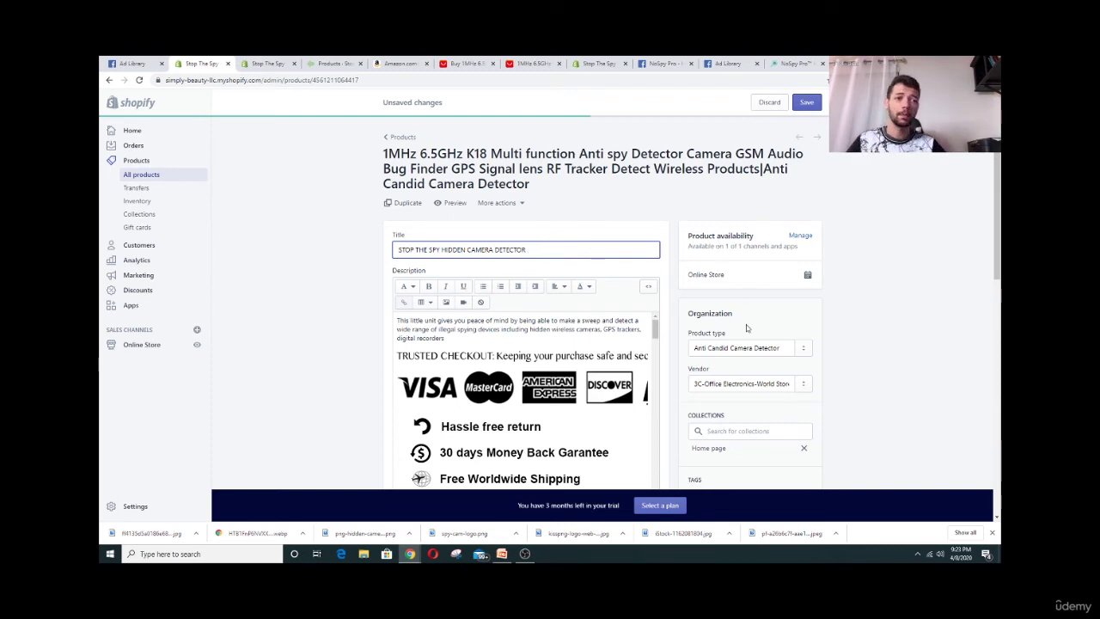
{"action": "left_click", "coordinate": [806, 103]}
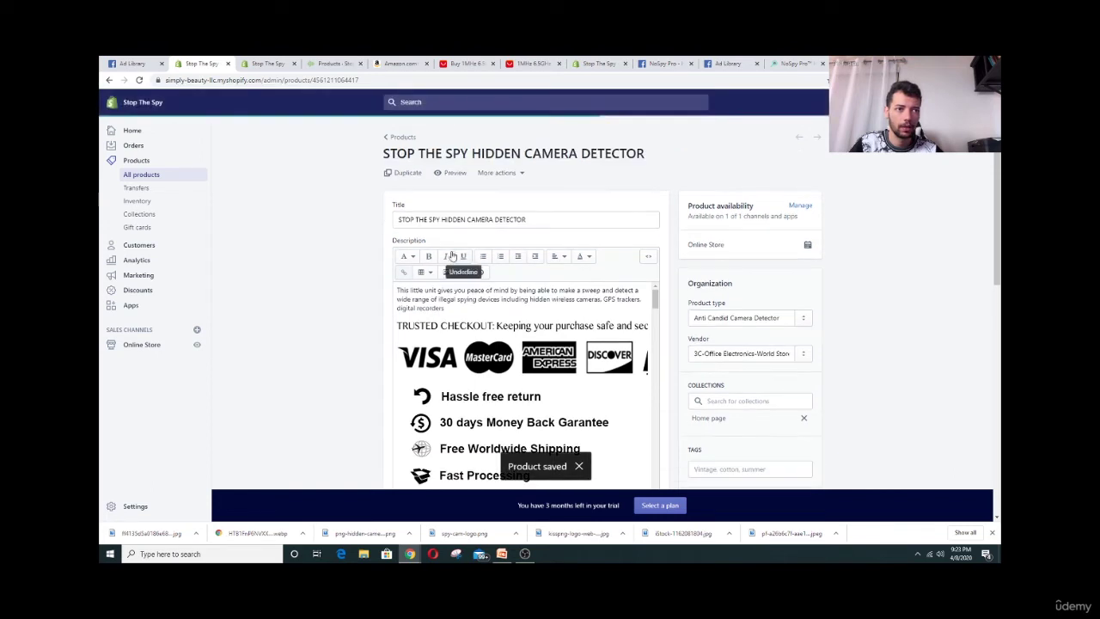
Review the hidden camera detector's description, media and variants on its product page
{"action": "left_click_drag", "start_coordinate": [389, 153], "coordinate": [620, 152]}
{"action": "left_click", "coordinate": [347, 254]}
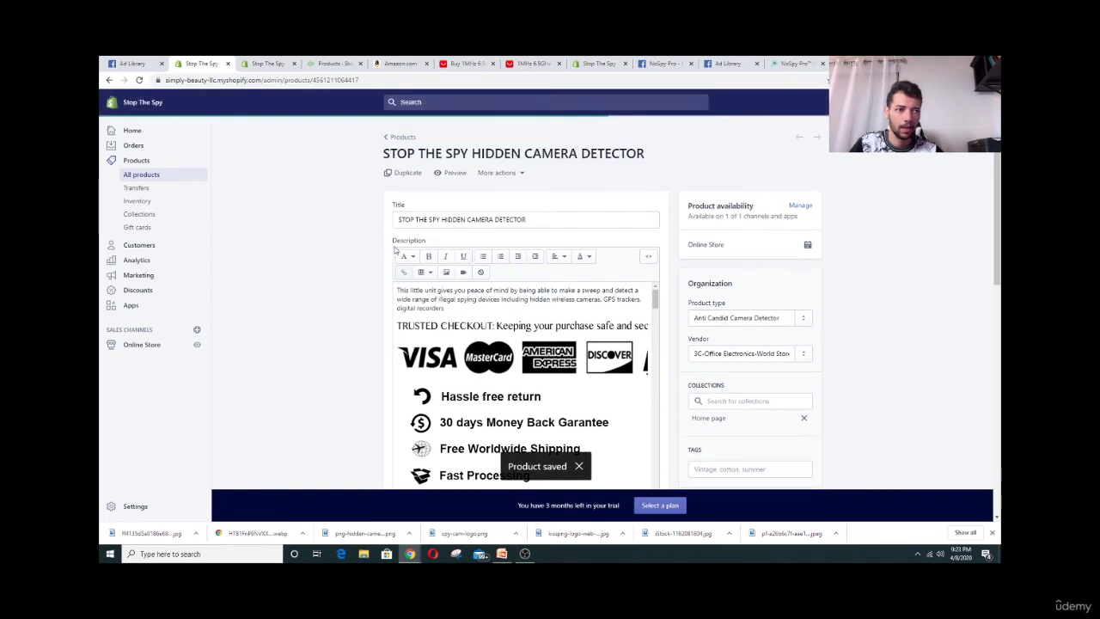
{"action": "scroll", "coordinate": [358, 214], "scroll_direction": "down", "scroll_amount": 5}
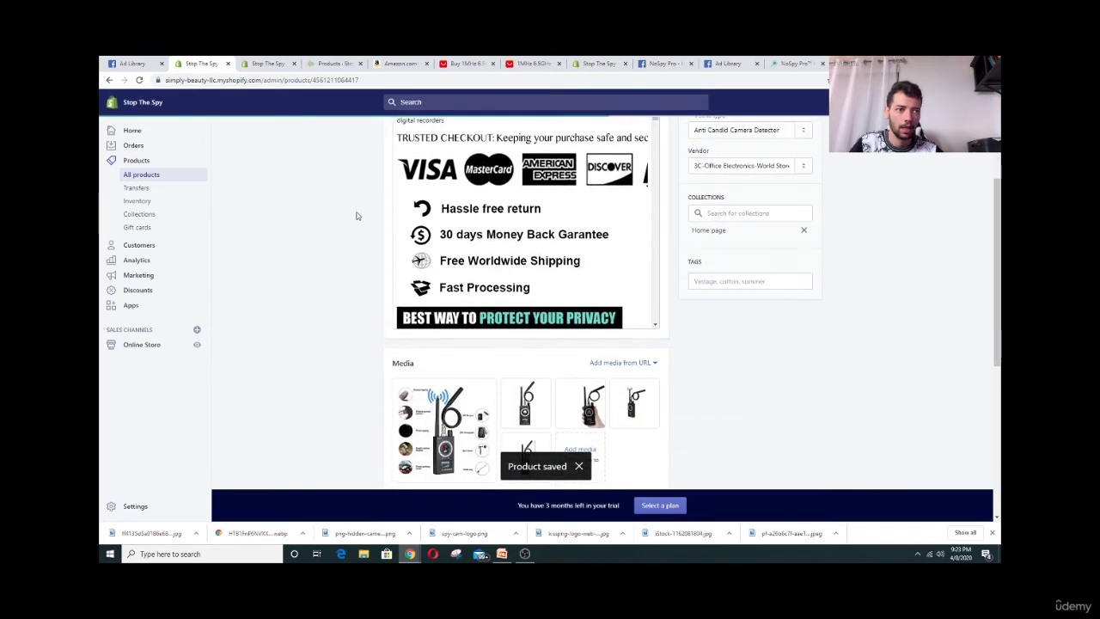
{"action": "scroll", "coordinate": [358, 217], "scroll_direction": "down", "scroll_amount": 1}
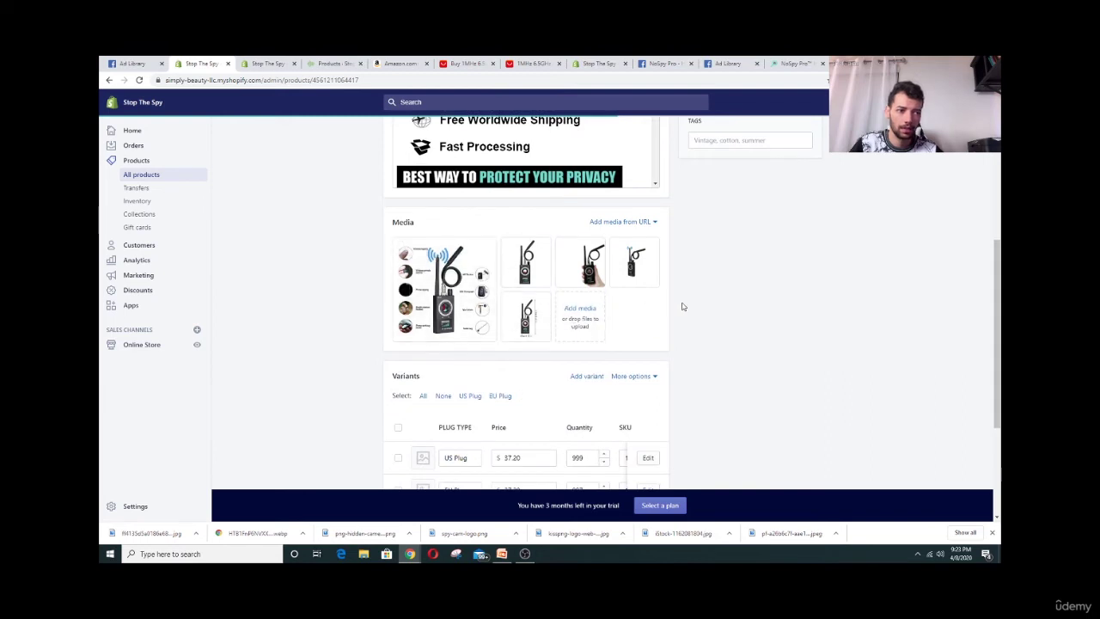
{"action": "scroll", "coordinate": [606, 327], "scroll_direction": "down", "scroll_amount": 1}
{"action": "scroll", "coordinate": [606, 328], "scroll_direction": "down", "scroll_amount": 1}
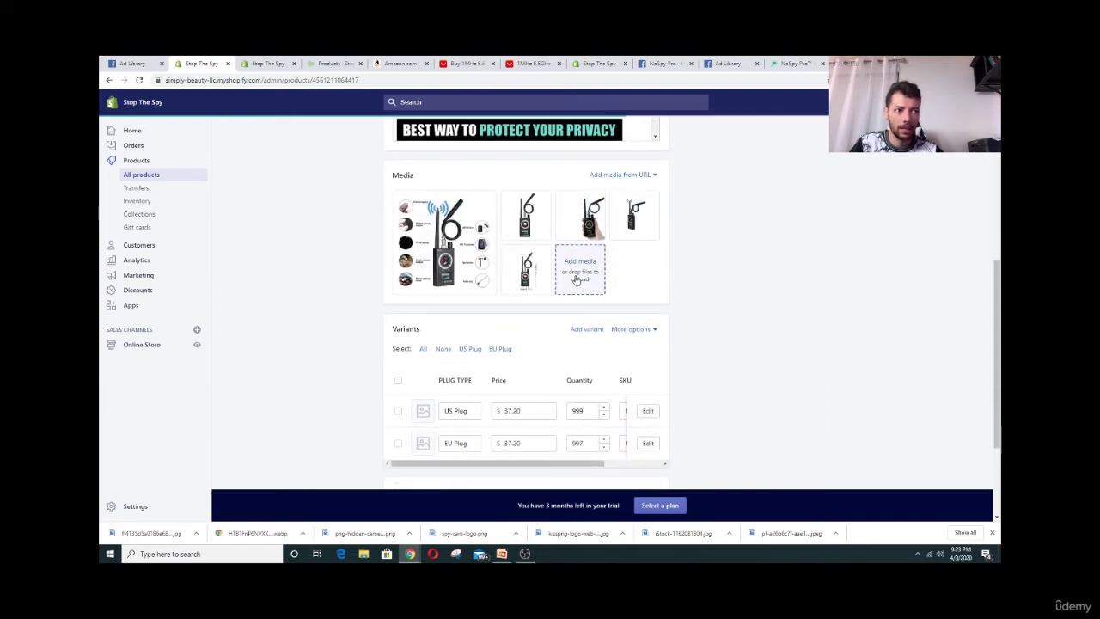
{"action": "scroll", "coordinate": [750, 308], "scroll_direction": "up", "scroll_amount": 2}
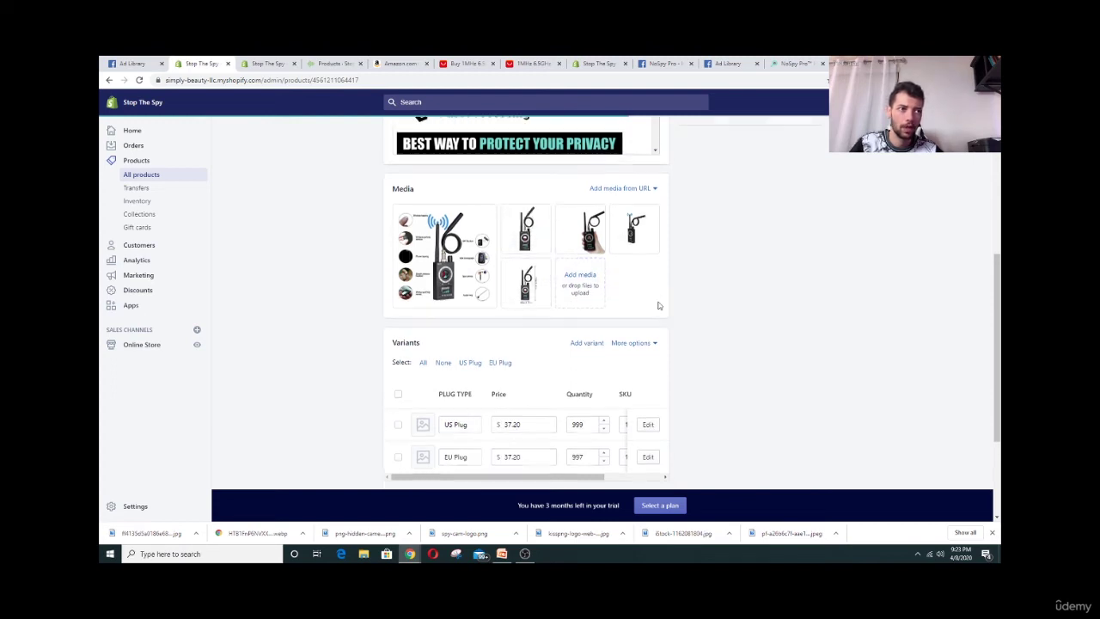
{"action": "scroll", "coordinate": [750, 308], "scroll_direction": "down", "scroll_amount": 2}
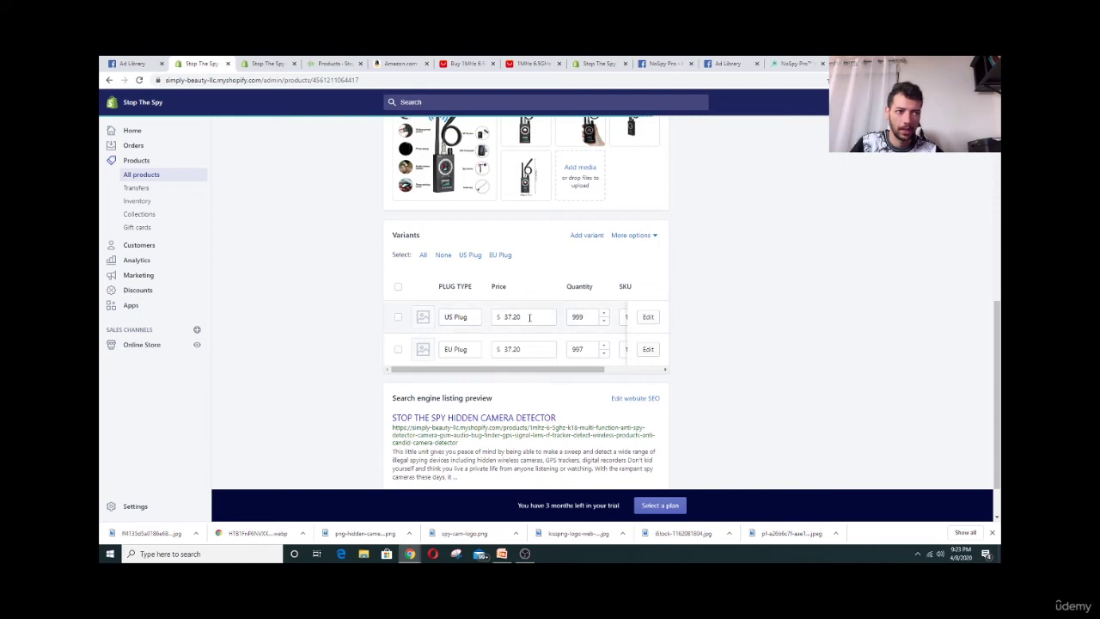
{"action": "scroll", "coordinate": [546, 320], "scroll_direction": "down", "scroll_amount": 1}
{"action": "mouse_move", "coordinate": [547, 323]}
{"action": "left_mouse_down"}
{"action": "mouse_move", "coordinate": [590, 327]}
{"action": "mouse_move", "coordinate": [541, 325]}
{"action": "left_mouse_up"}
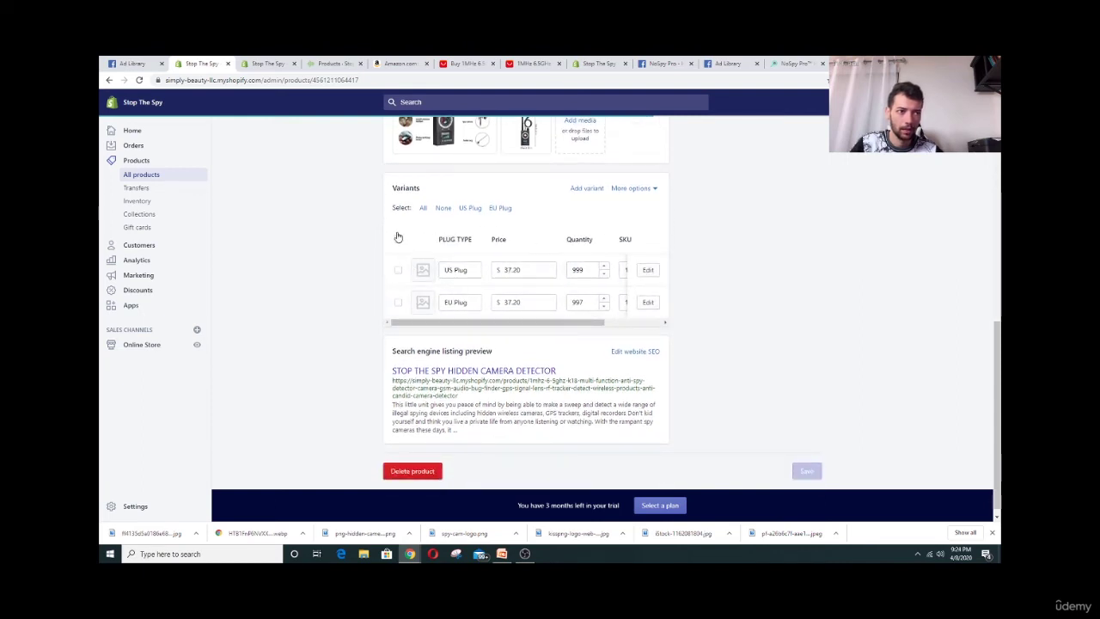
Set the price of both the US Plug and EU Plug variants to $79.97 and save the product
{"action": "left_click", "coordinate": [398, 238]}
{"action": "left_click", "coordinate": [536, 240]}
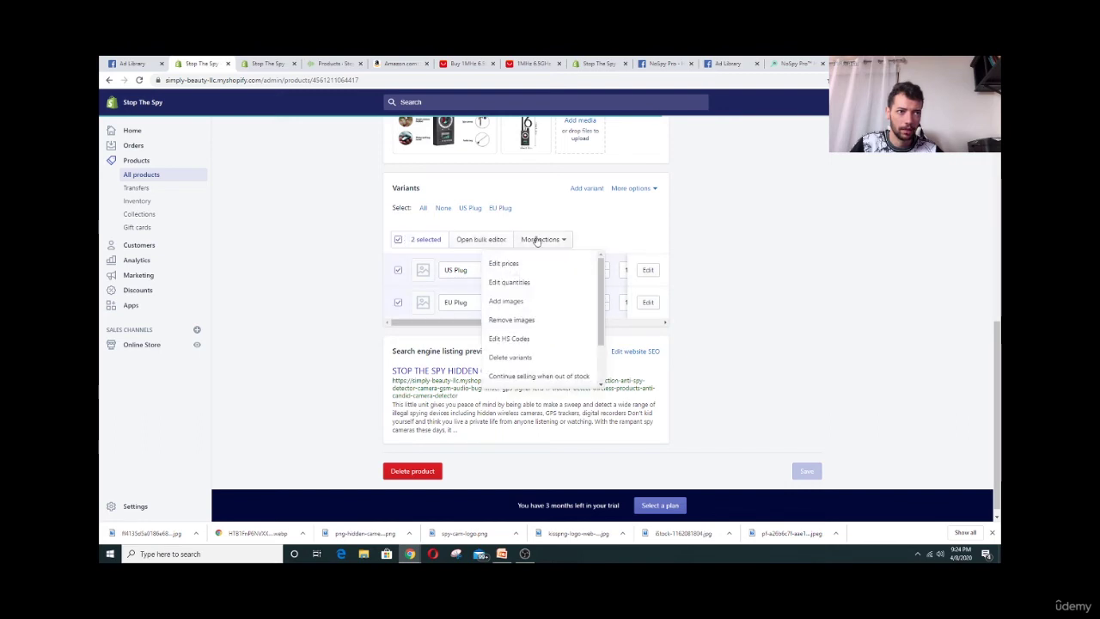
{"action": "left_click", "coordinate": [503, 263]}
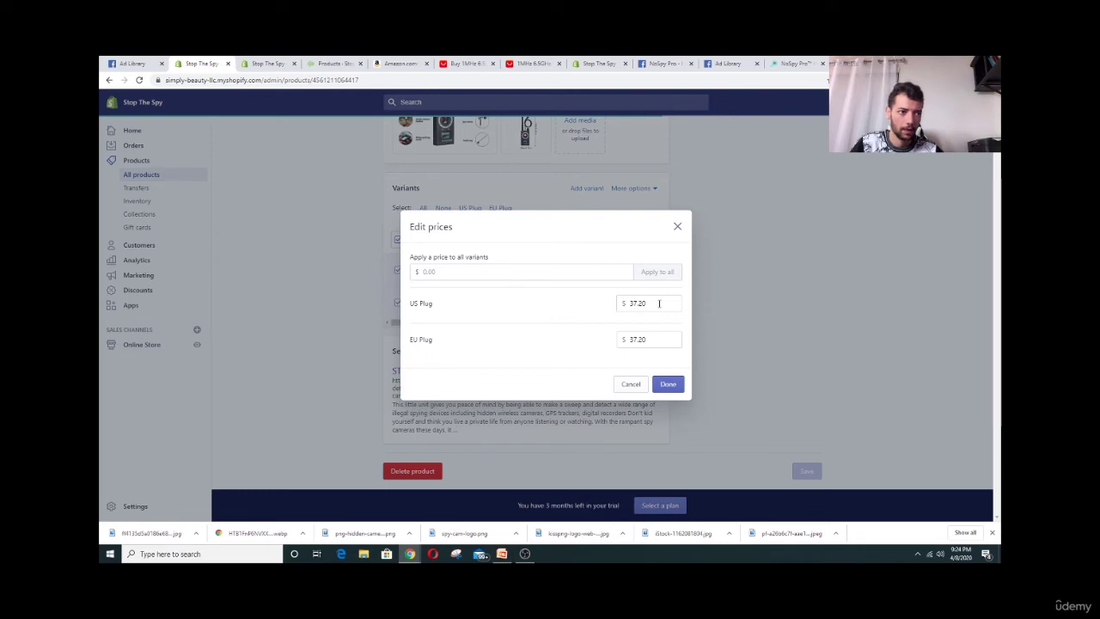
{"action": "left_click_drag", "start_coordinate": [659, 303], "coordinate": [630, 303]}
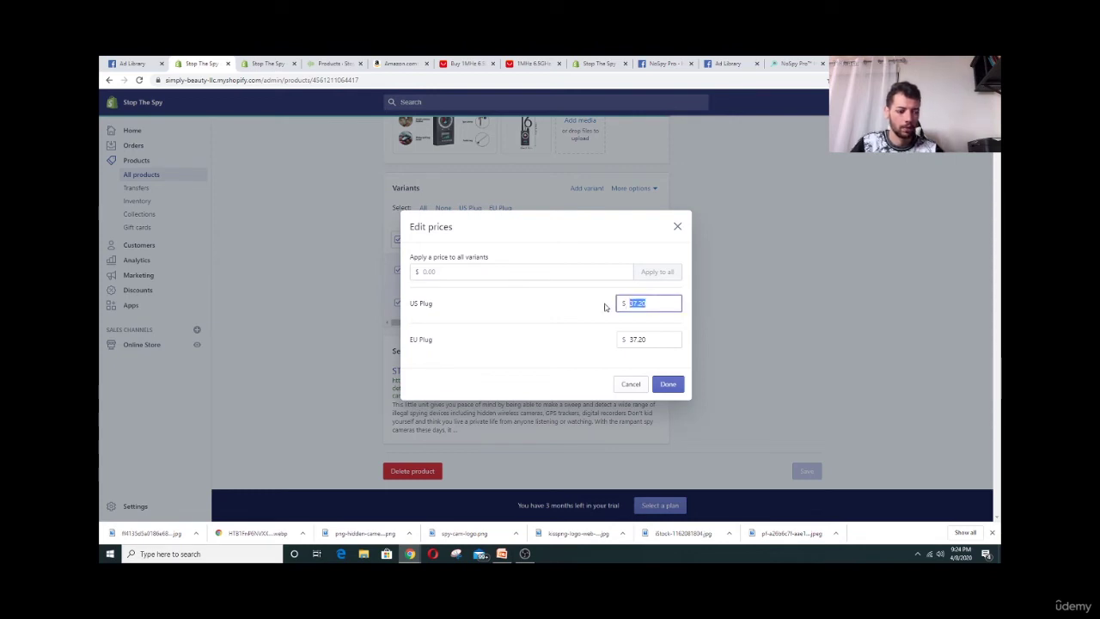
{"action": "type", "text": "79"}
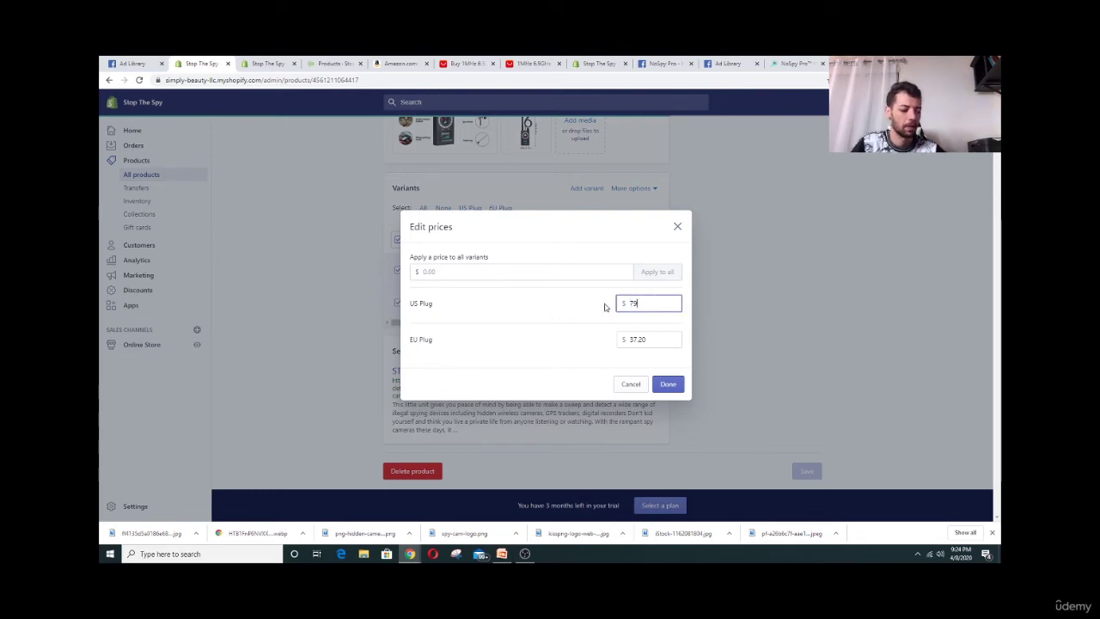
{"action": "type", "text": ".97"}
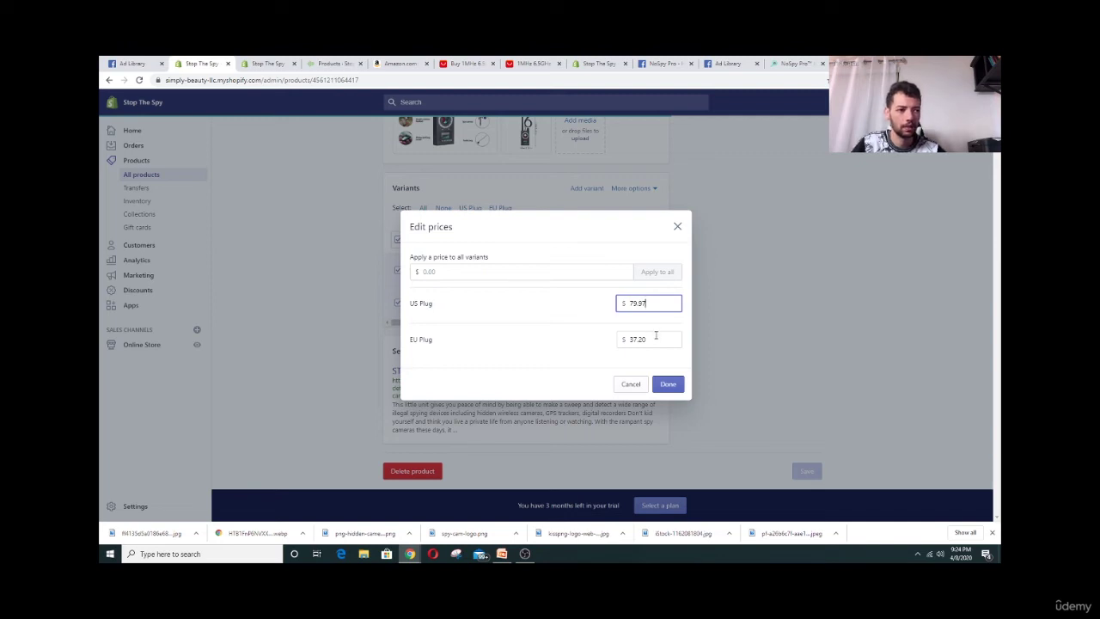
{"action": "key", "text": "Tab"}
{"action": "type", "text": "79"}
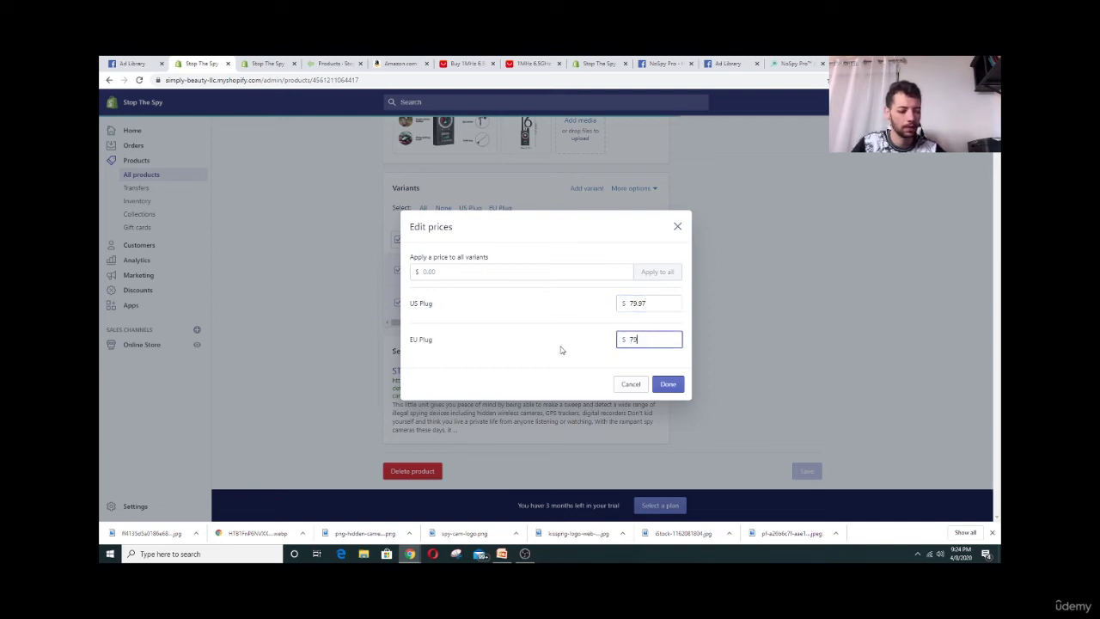
{"action": "left_click", "coordinate": [667, 385]}
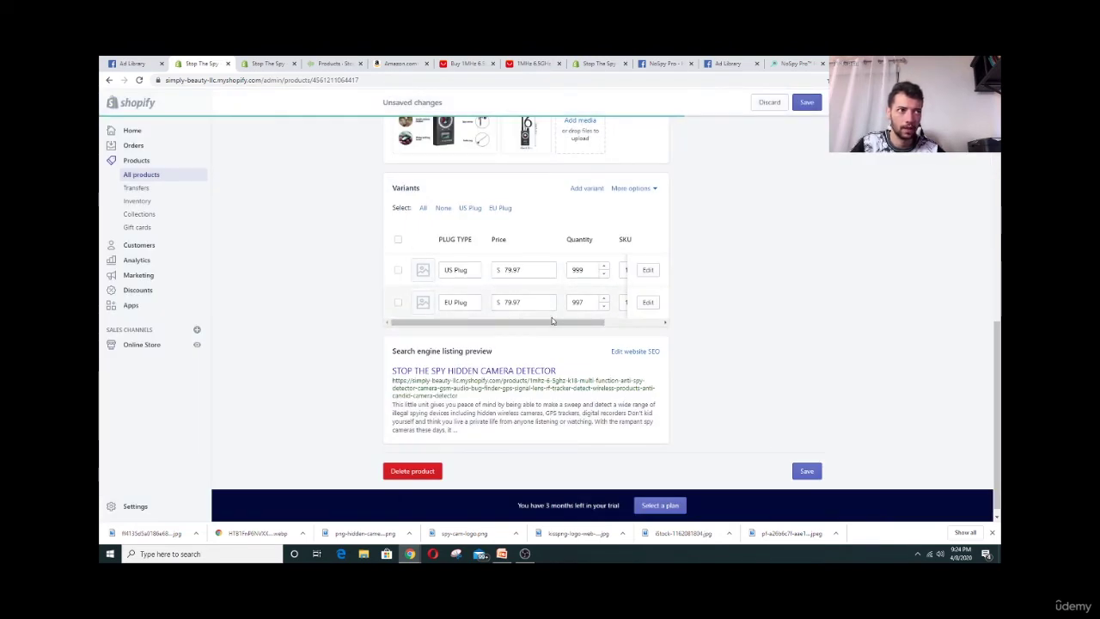
{"action": "left_click", "coordinate": [808, 102]}
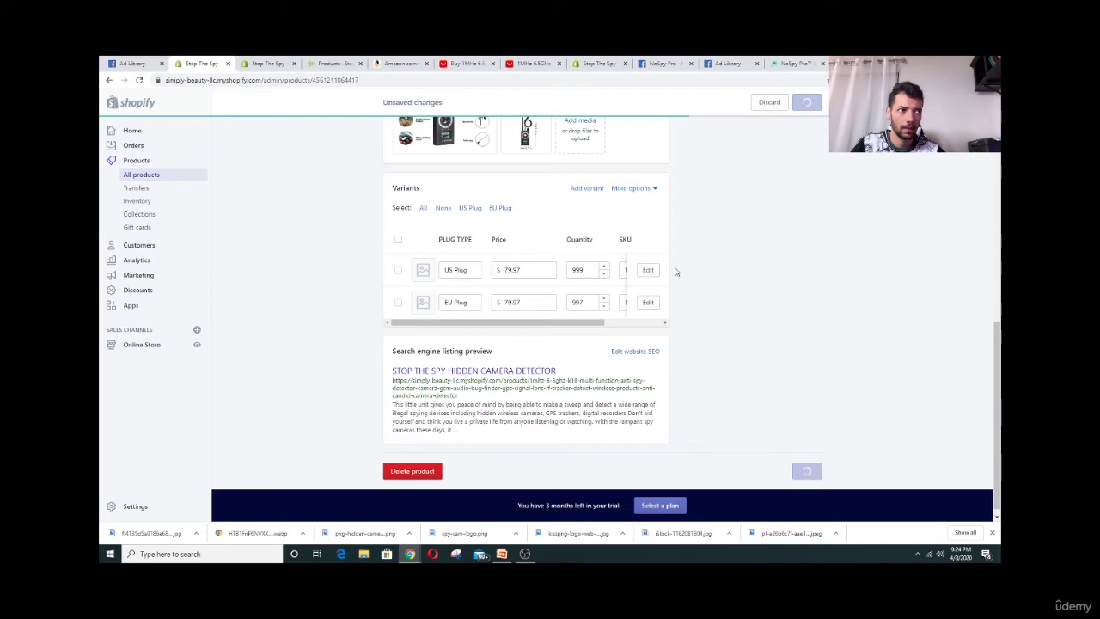
Look over the variants' fields, select both plug variants and open them in the bulk editor
{"action": "left_click_drag", "start_coordinate": [592, 323], "coordinate": [637, 323]}
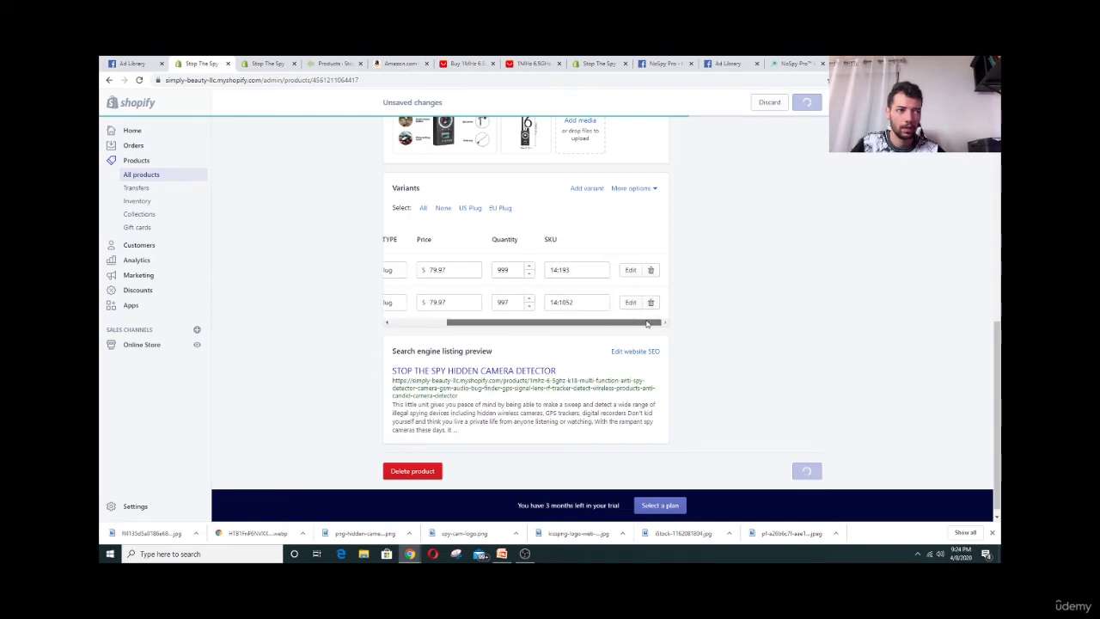
{"action": "scroll", "coordinate": [619, 323], "scroll_direction": "down", "scroll_amount": 3}
{"action": "scroll", "coordinate": [653, 325], "scroll_direction": "down", "scroll_amount": 10}
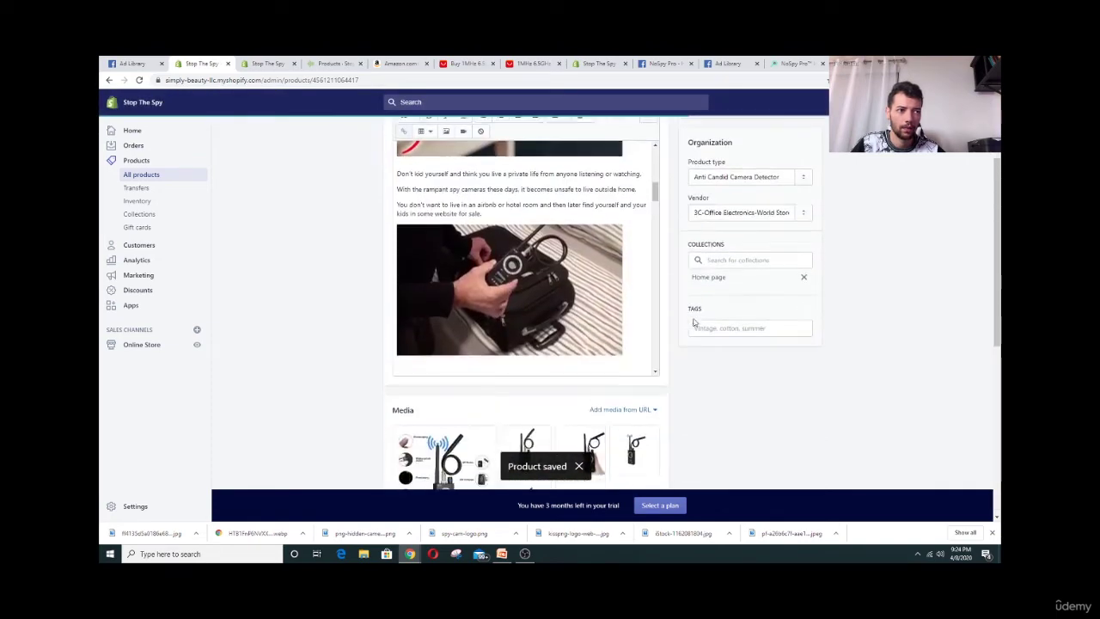
{"action": "scroll", "coordinate": [688, 335], "scroll_direction": "down", "scroll_amount": 2}
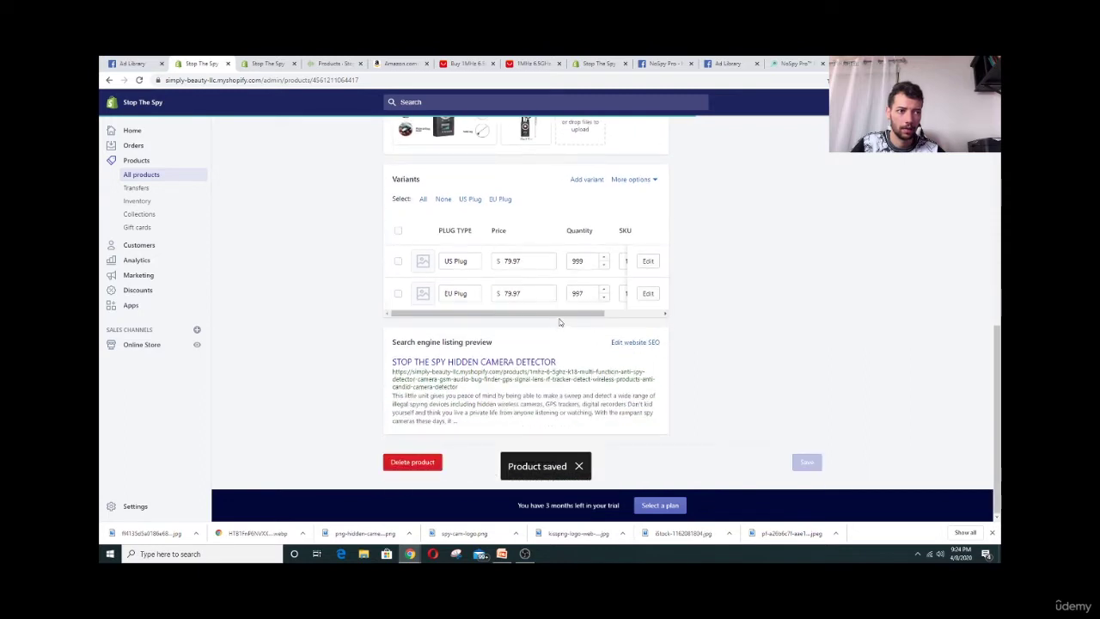
{"action": "left_click_drag", "start_coordinate": [579, 312], "coordinate": [635, 311]}
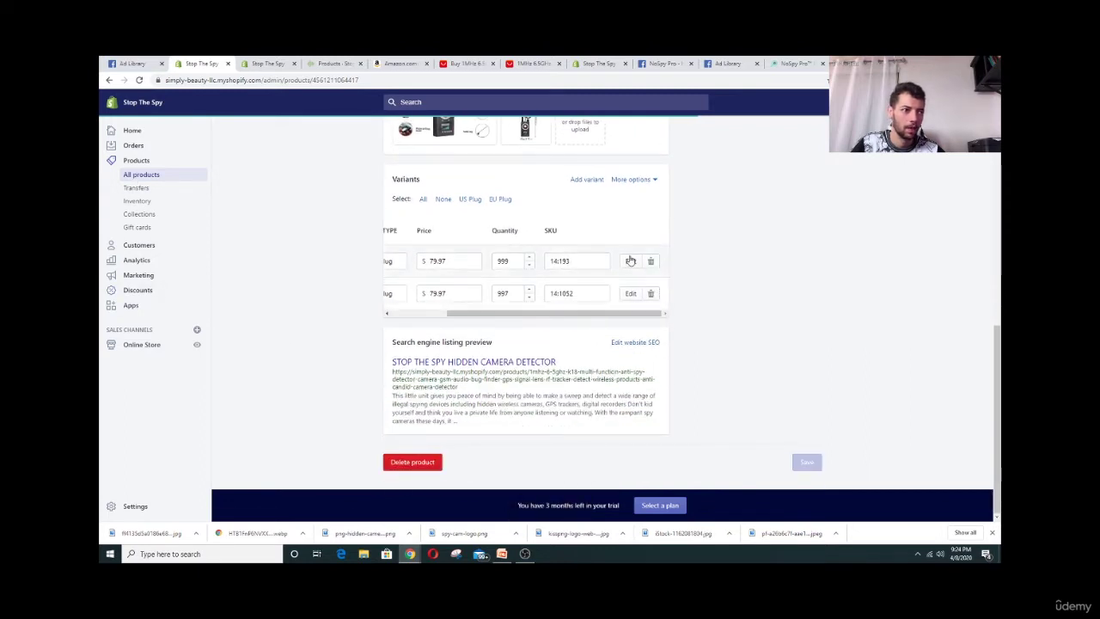
{"action": "left_click_drag", "start_coordinate": [525, 313], "coordinate": [425, 315]}
{"action": "left_click", "coordinate": [397, 232]}
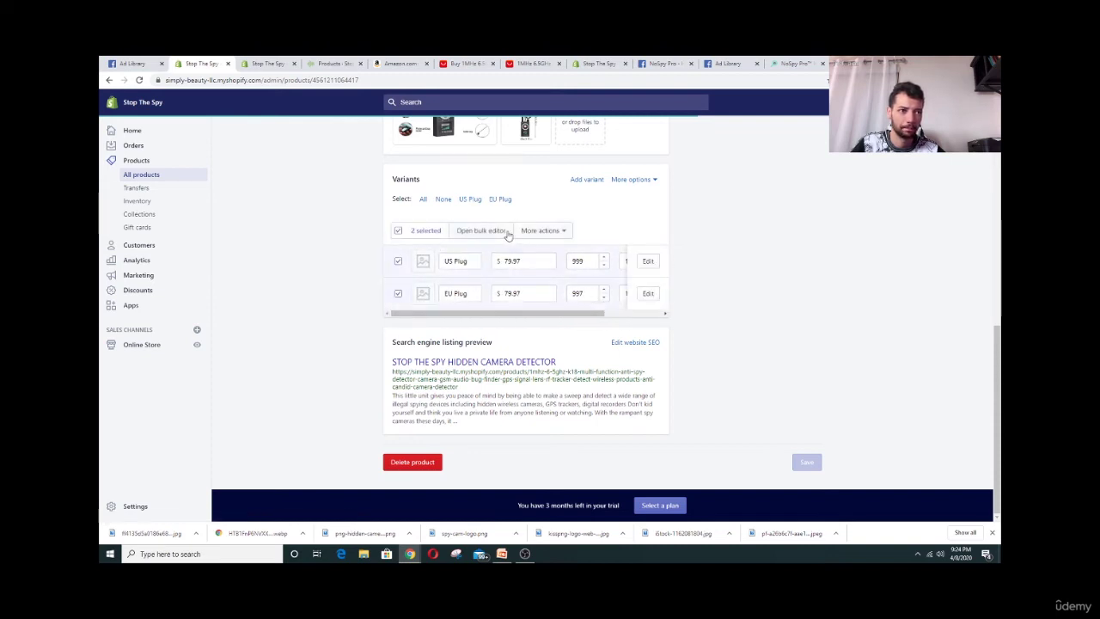
{"action": "left_click", "coordinate": [495, 234]}
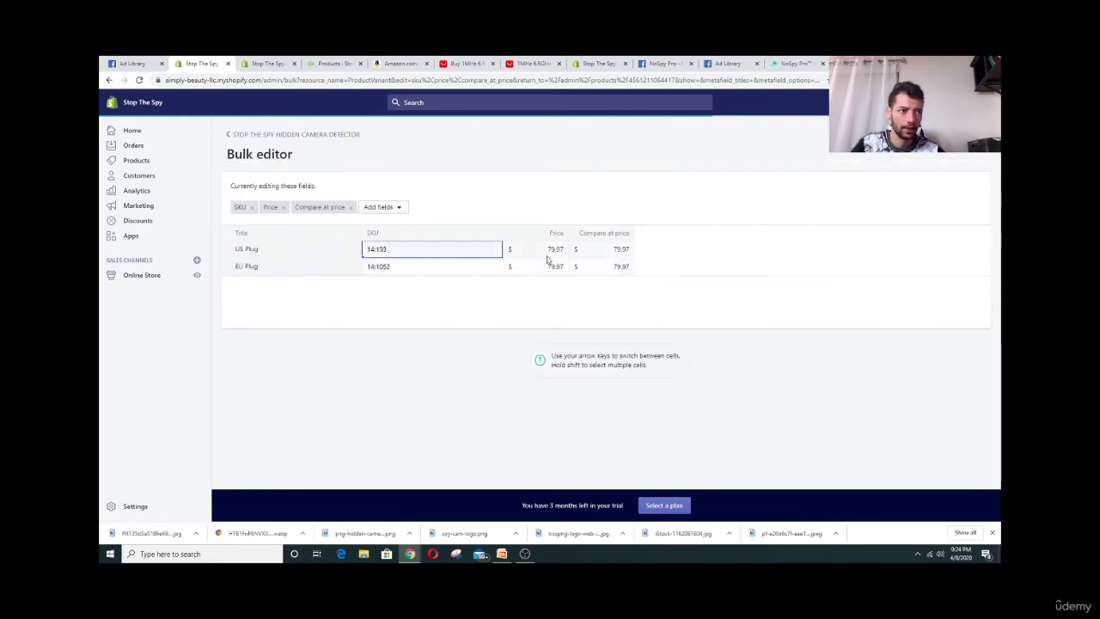
Set the compare-at price of the US Plug and EU Plug variants to $159.97 and save them
{"action": "left_click", "coordinate": [617, 251]}
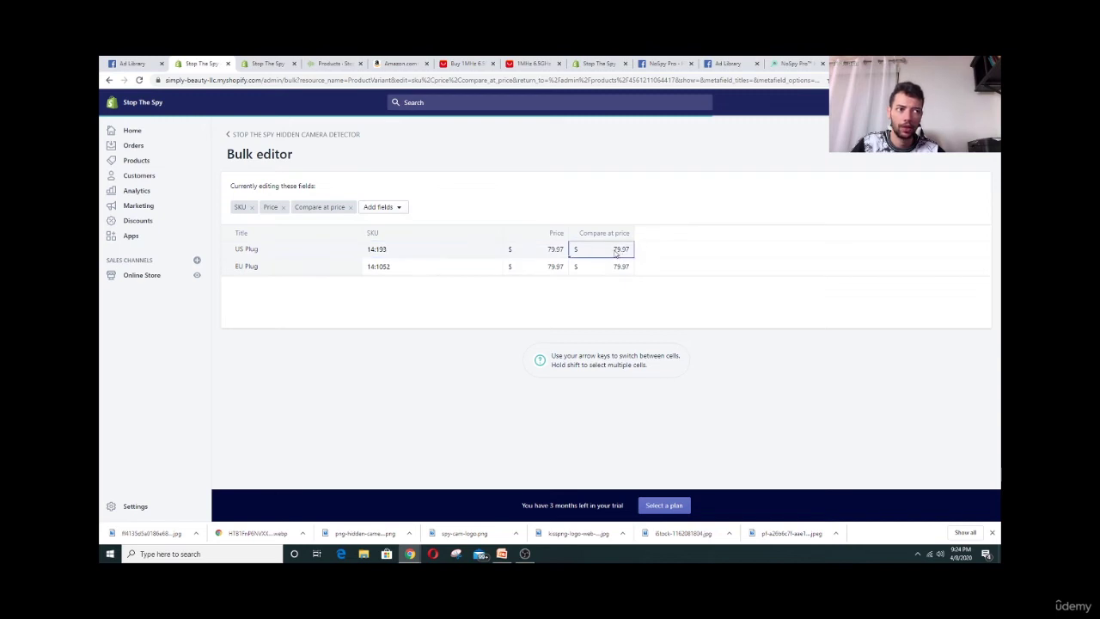
{"action": "double_click", "coordinate": [615, 250]}
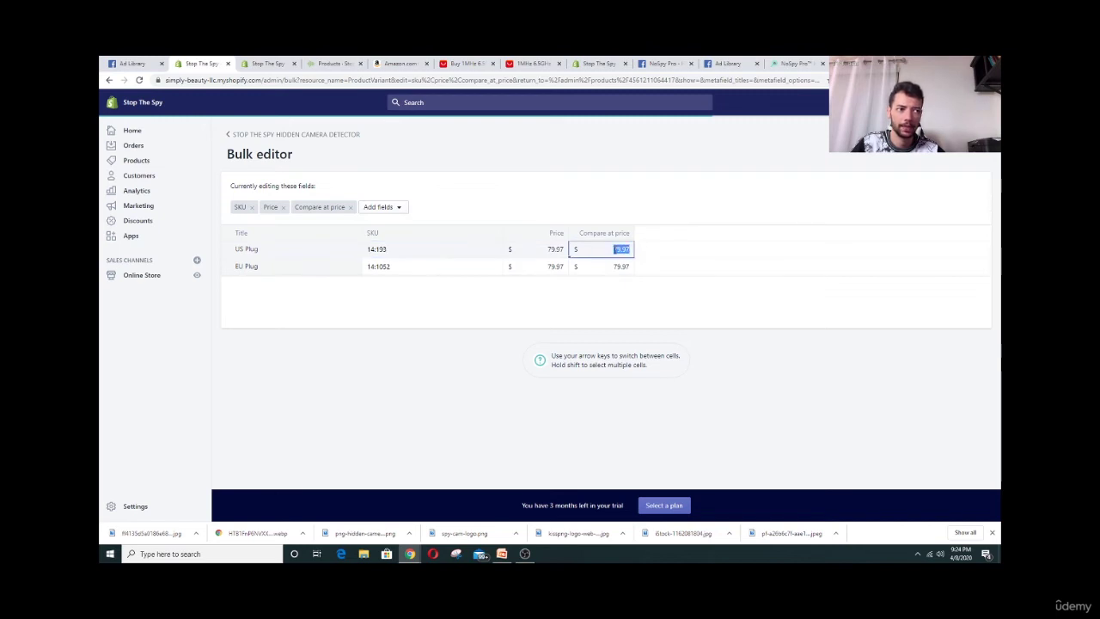
{"action": "type", "text": "159"}
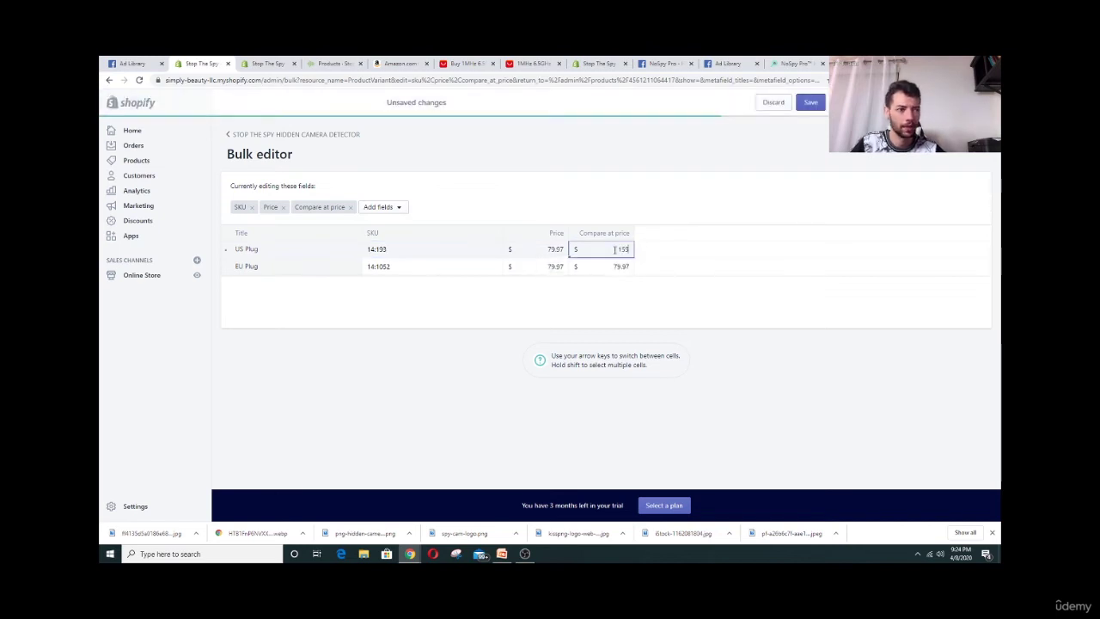
{"action": "type", "text": ".97"}
{"action": "double_click", "coordinate": [615, 265]}
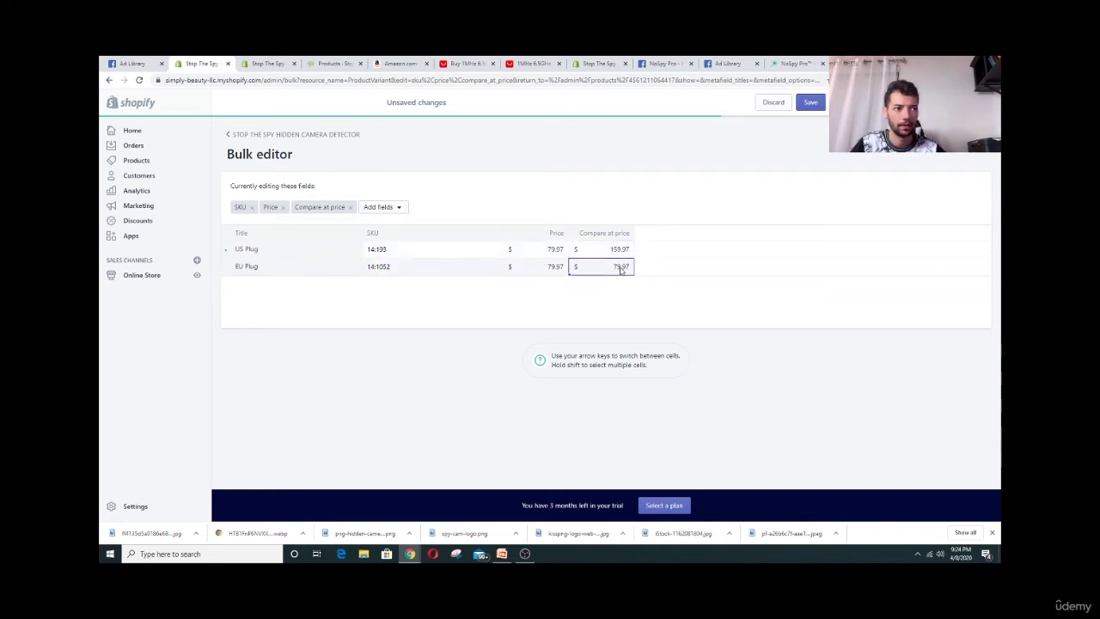
{"action": "type", "text": "159"}
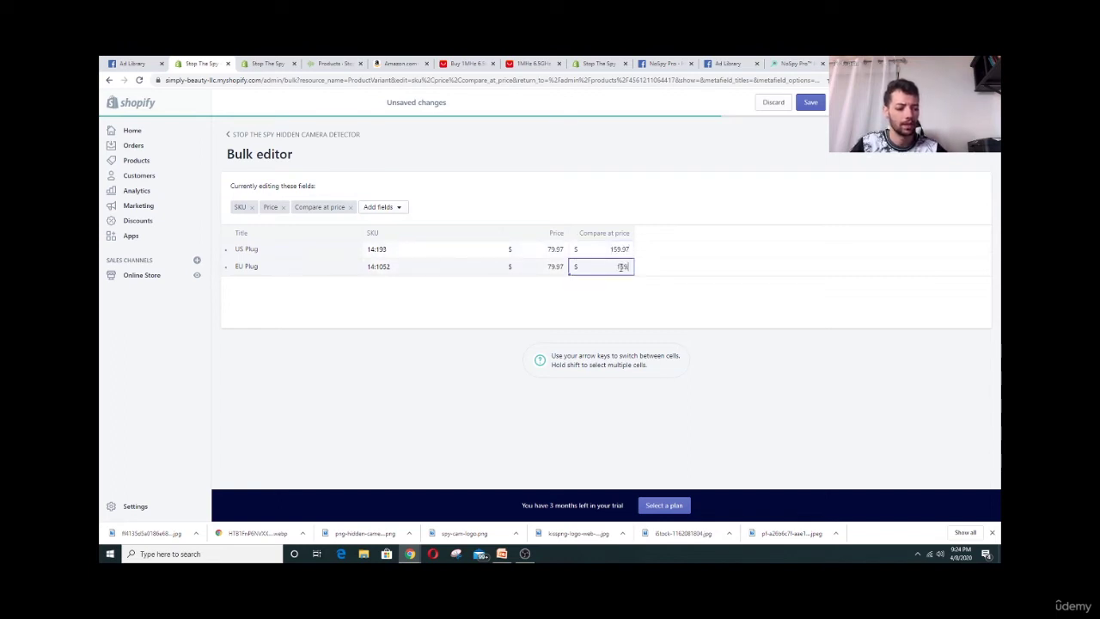
{"action": "type", "text": ".97"}
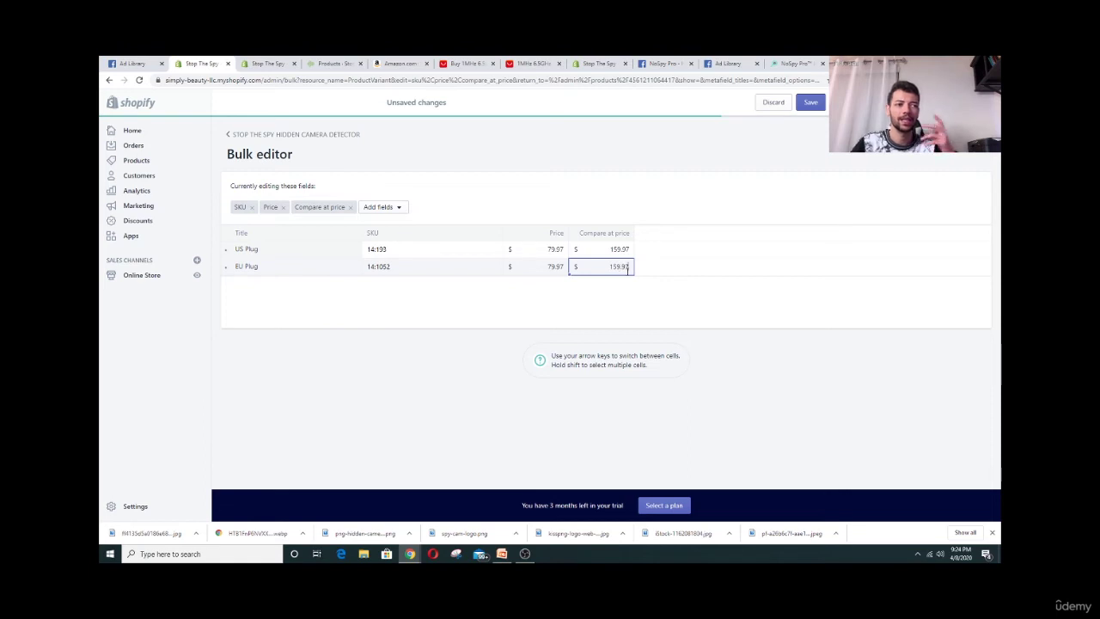
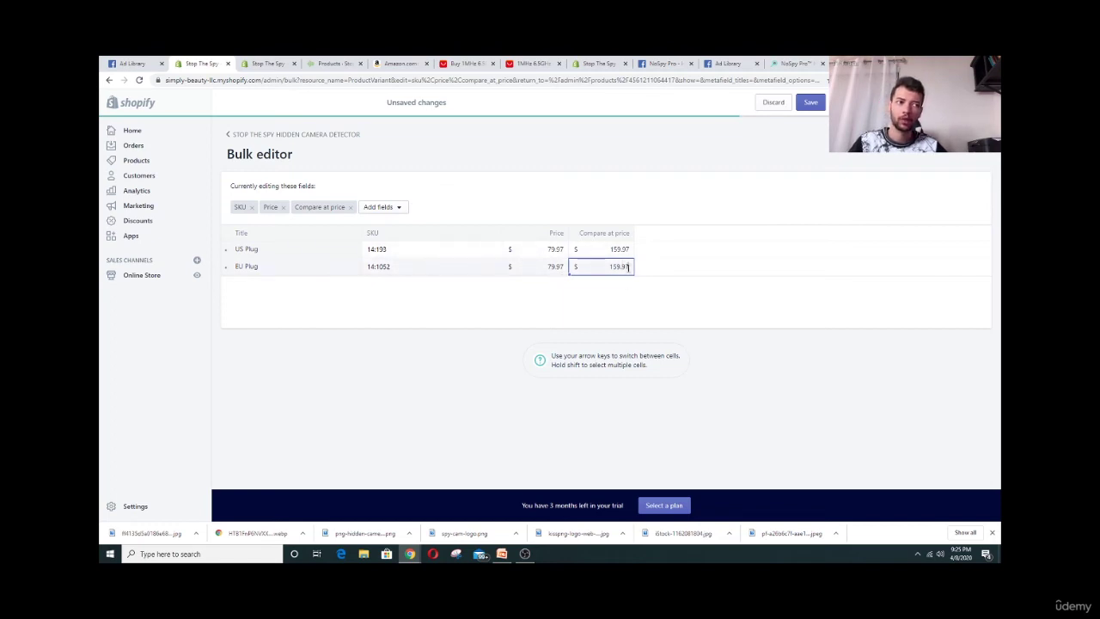
{"action": "left_click", "coordinate": [550, 266]}
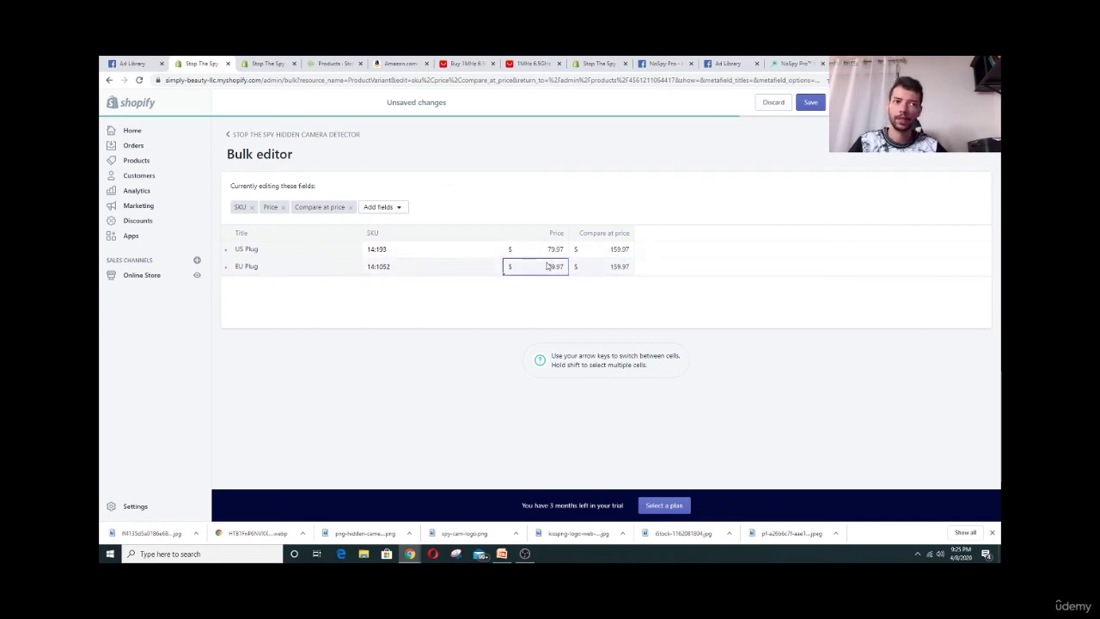
{"action": "left_click", "coordinate": [811, 103]}
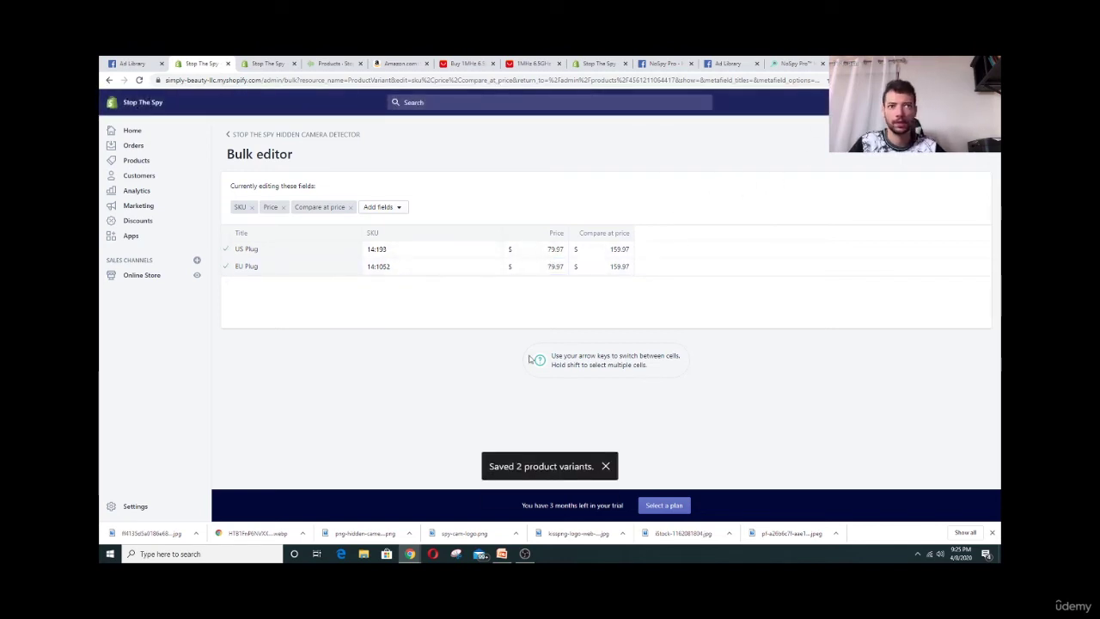
Open the Debut theme for customization and go through the shop preview to the detector's product page to check its title and prices
{"action": "left_click", "coordinate": [153, 278]}
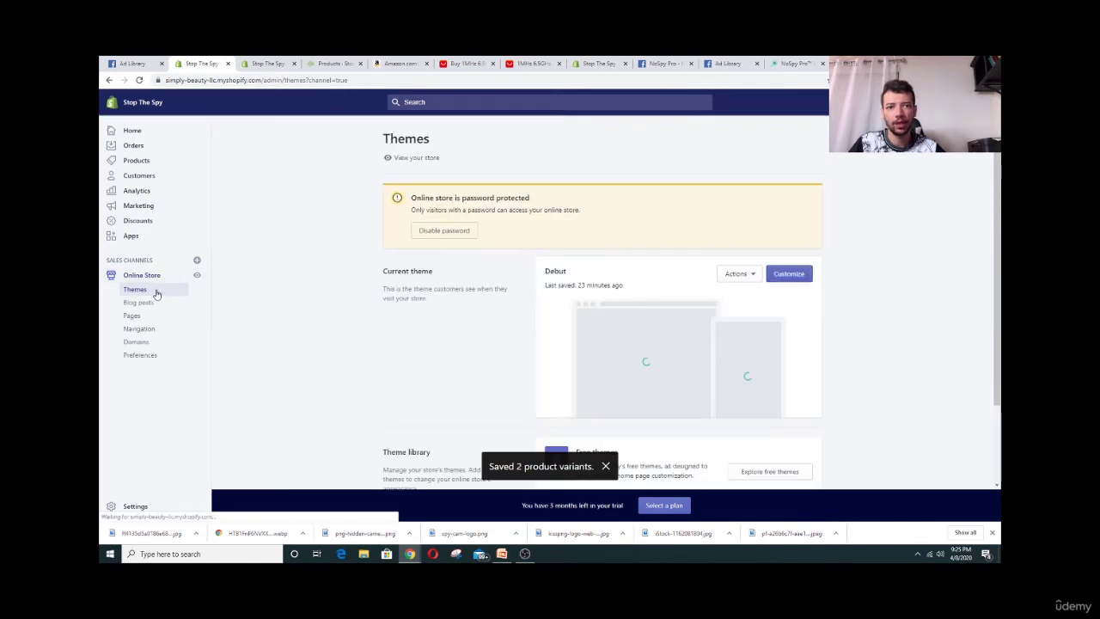
{"action": "left_click", "coordinate": [789, 275]}
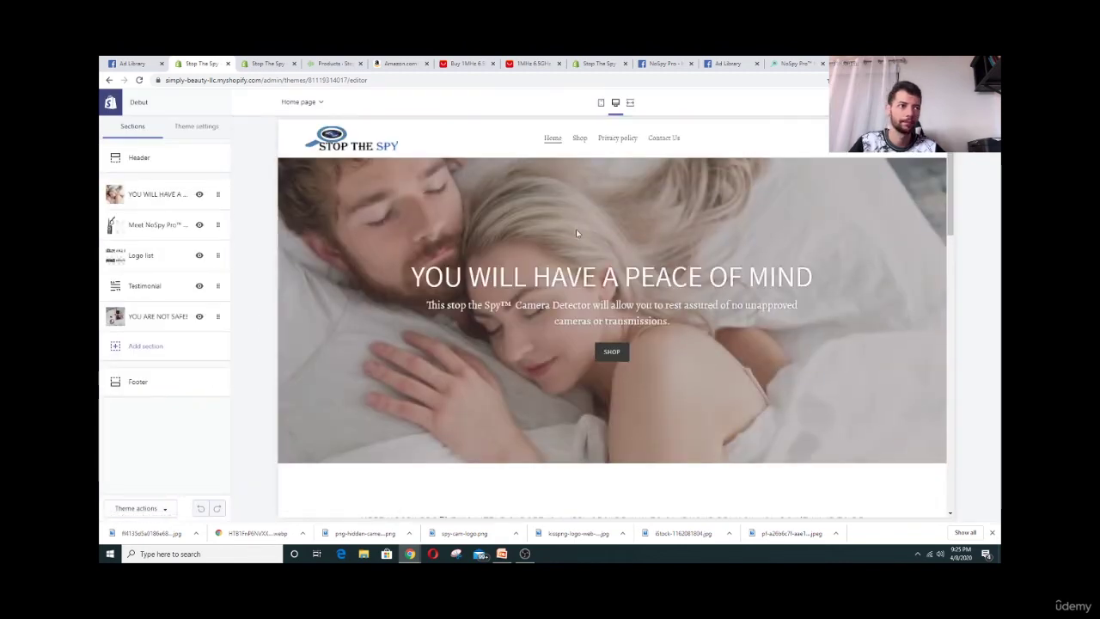
{"action": "left_click", "coordinate": [611, 352]}
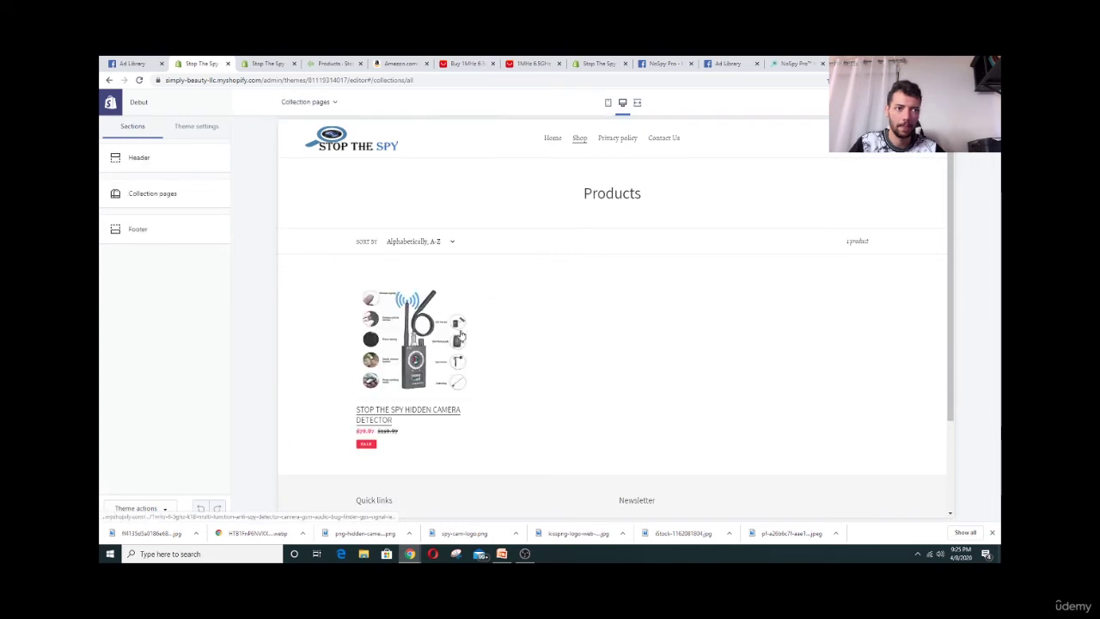
{"action": "scroll", "coordinate": [468, 359], "scroll_direction": "down", "scroll_amount": 3}
{"action": "left_click", "coordinate": [408, 320]}
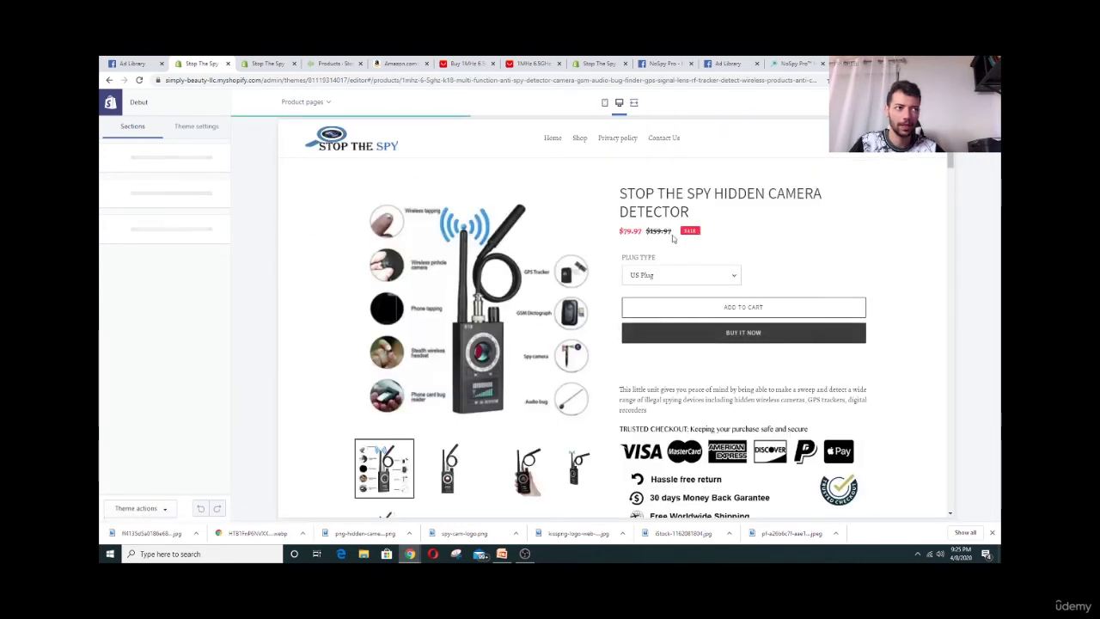
{"action": "mouse_move", "coordinate": [646, 230]}
{"action": "left_mouse_down"}
{"action": "mouse_move", "coordinate": [672, 230]}
{"action": "mouse_move", "coordinate": [633, 232]}
{"action": "mouse_move", "coordinate": [647, 231]}
{"action": "left_mouse_up"}
{"action": "left_click", "coordinate": [679, 209]}
{"action": "triple_click", "coordinate": [679, 208]}
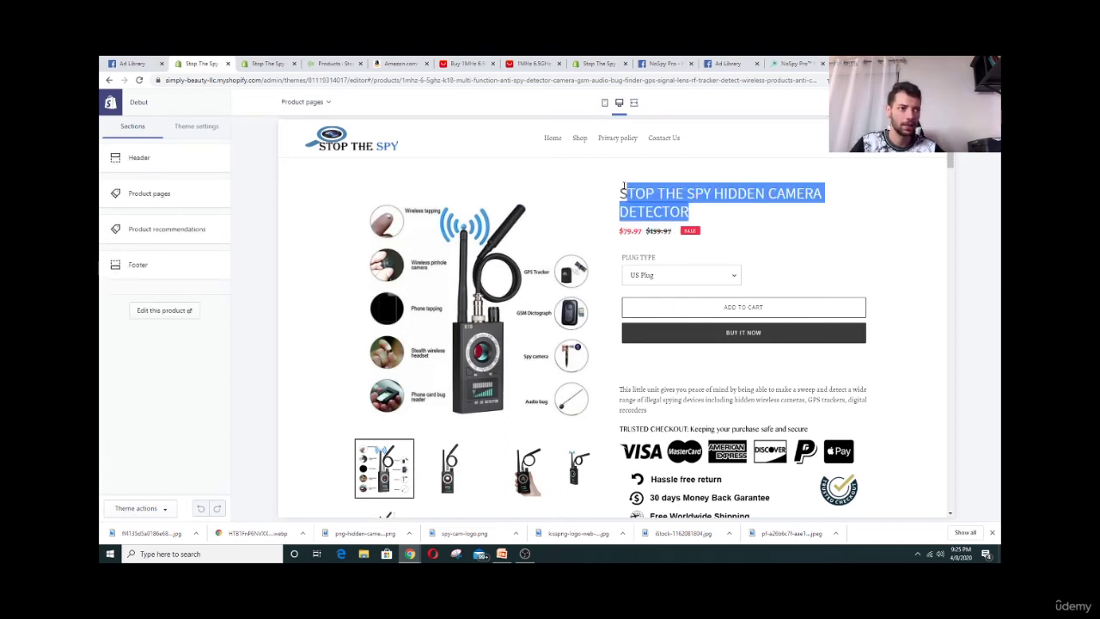
Look through the detector's product description in the desktop preview, from the title to the usage sections
{"action": "left_click", "coordinate": [640, 211]}
{"action": "scroll", "coordinate": [714, 215], "scroll_direction": "down", "scroll_amount": 5}
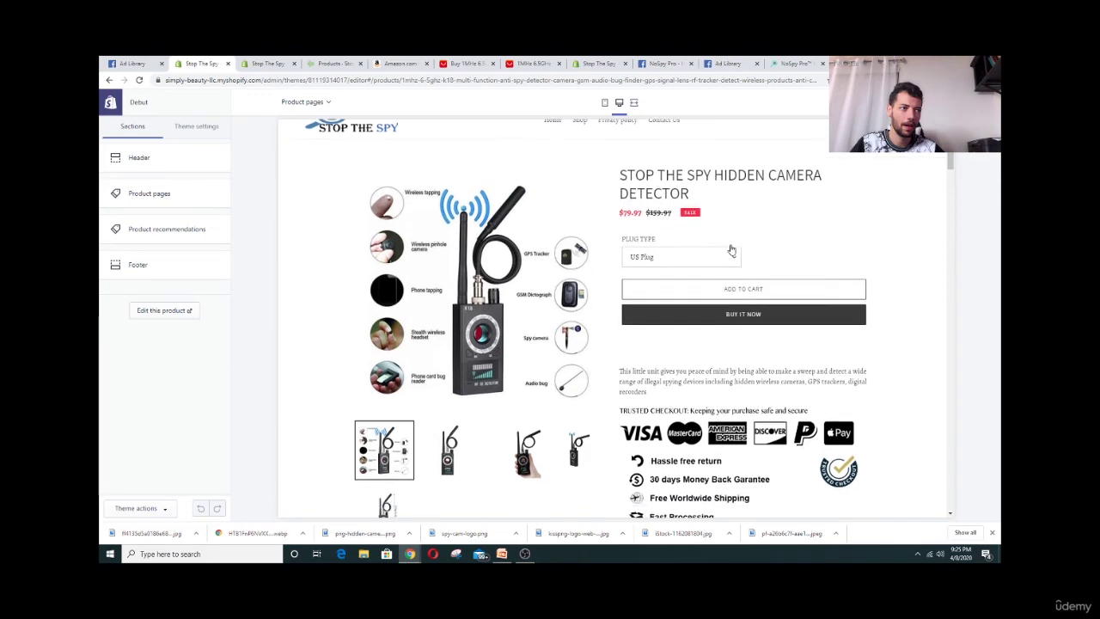
{"action": "scroll", "coordinate": [736, 300], "scroll_direction": "down", "scroll_amount": 20}
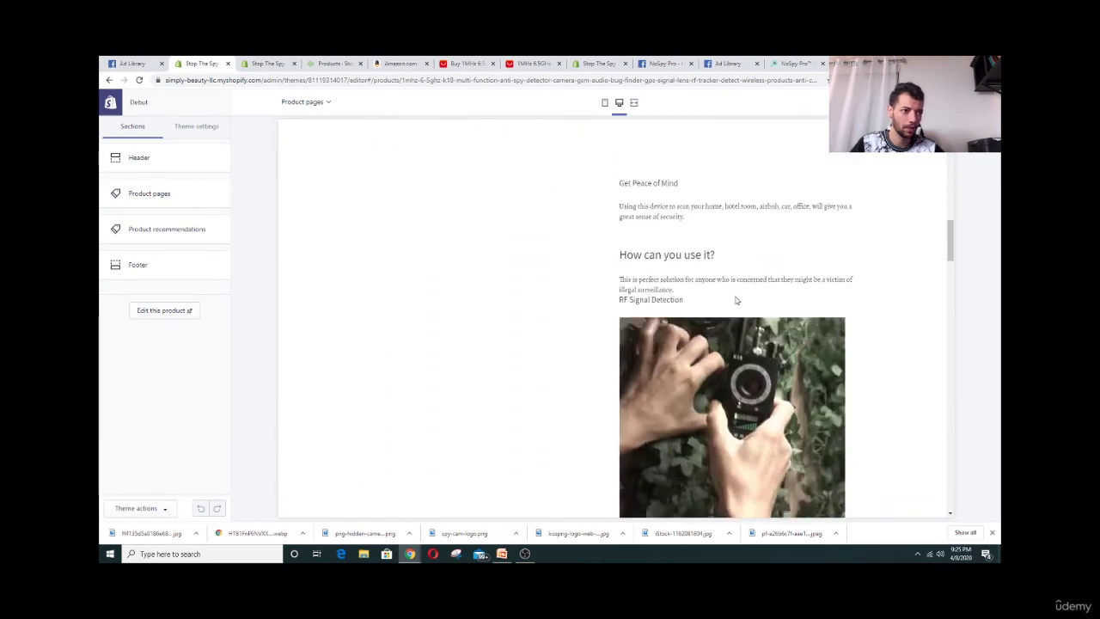
{"action": "scroll", "coordinate": [726, 303], "scroll_direction": "down", "scroll_amount": 5}
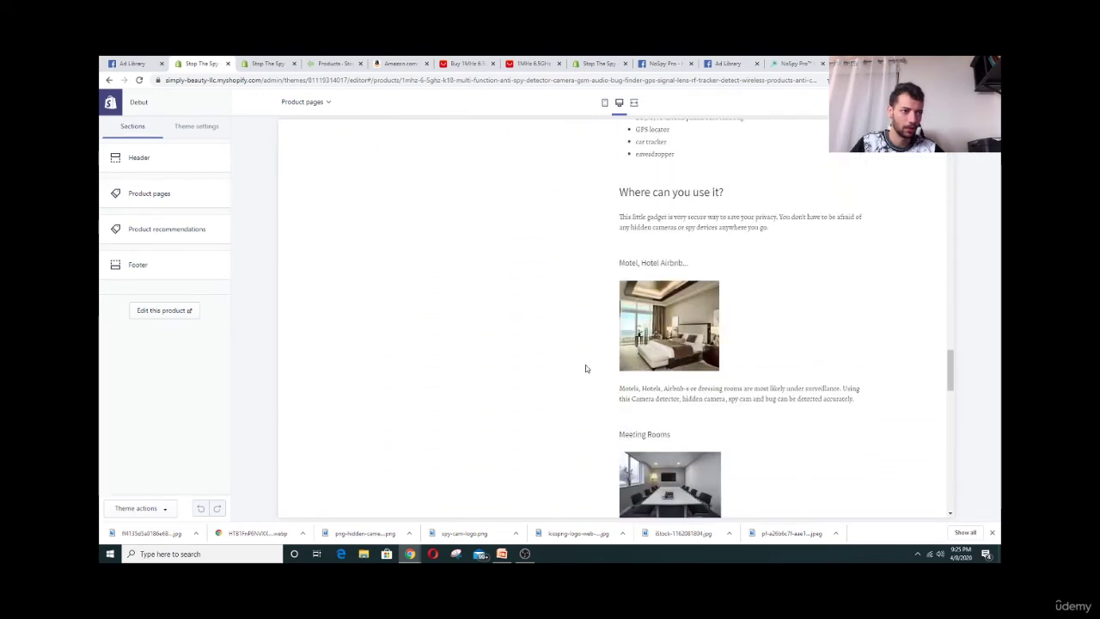
{"action": "scroll", "coordinate": [599, 277], "scroll_direction": "up", "scroll_amount": 10}
{"action": "scroll", "coordinate": [597, 250], "scroll_direction": "up", "scroll_amount": 15}
{"action": "scroll", "coordinate": [572, 349], "scroll_direction": "down", "scroll_amount": 4}
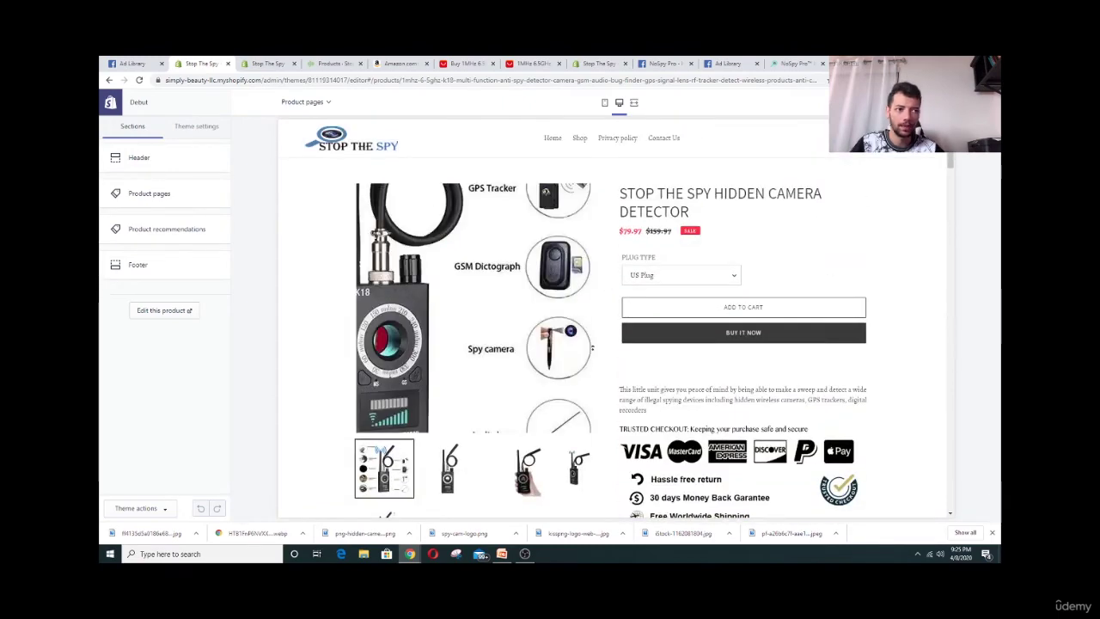
{"action": "scroll", "coordinate": [572, 349], "scroll_direction": "up", "scroll_amount": 2}
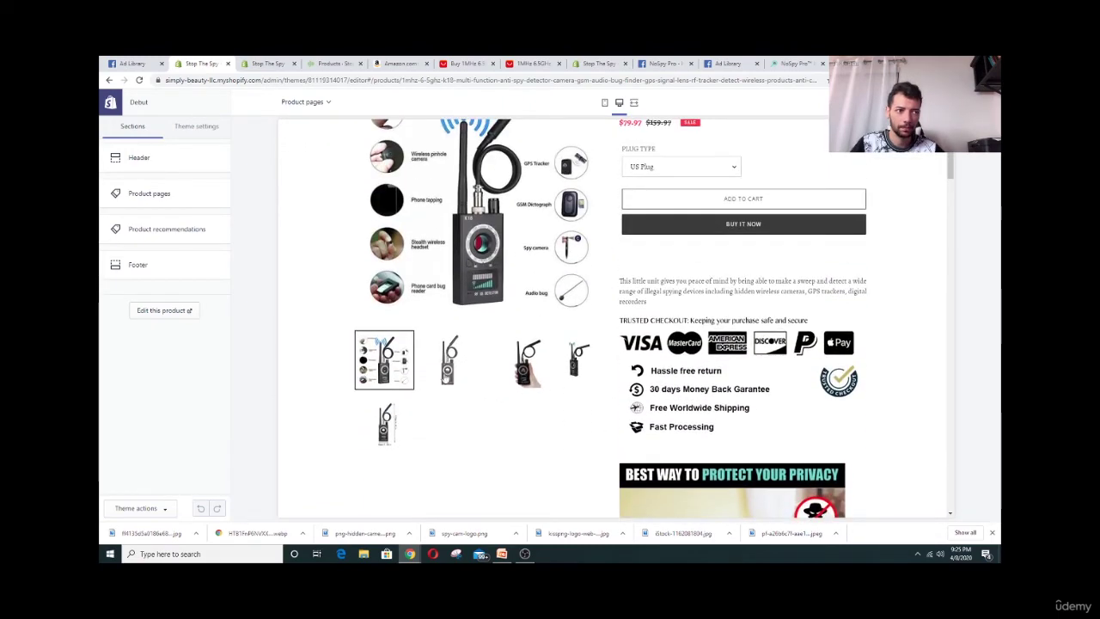
View each of the remaining product gallery images of the detector in the desktop preview
{"action": "left_click", "coordinate": [449, 361]}
{"action": "left_click", "coordinate": [513, 361]}
{"action": "left_click", "coordinate": [575, 361]}
{"action": "left_click", "coordinate": [385, 422]}
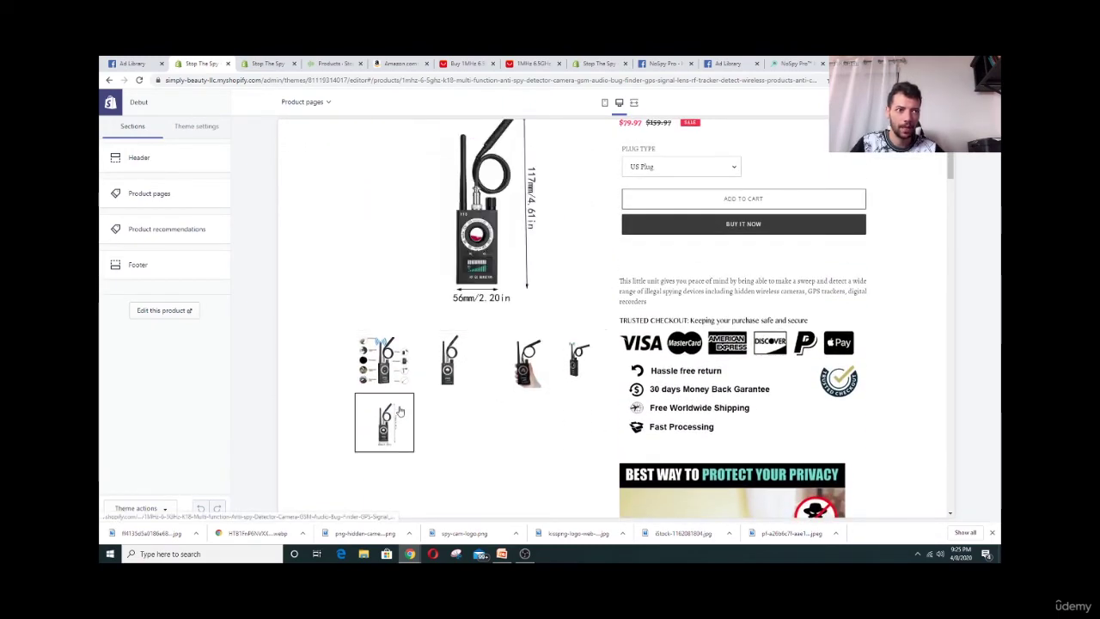
{"action": "scroll", "coordinate": [493, 425], "scroll_direction": "up", "scroll_amount": 2}
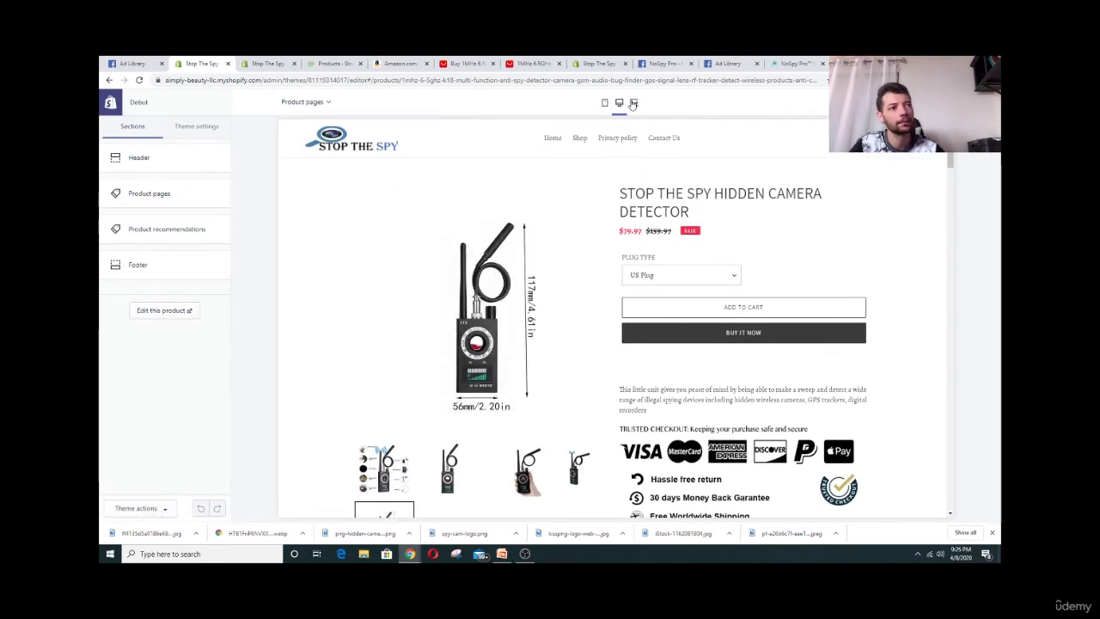
Check the image, title, prices and purchase options in the mobile preview, and return to the desktop preview
{"action": "left_click", "coordinate": [605, 104]}
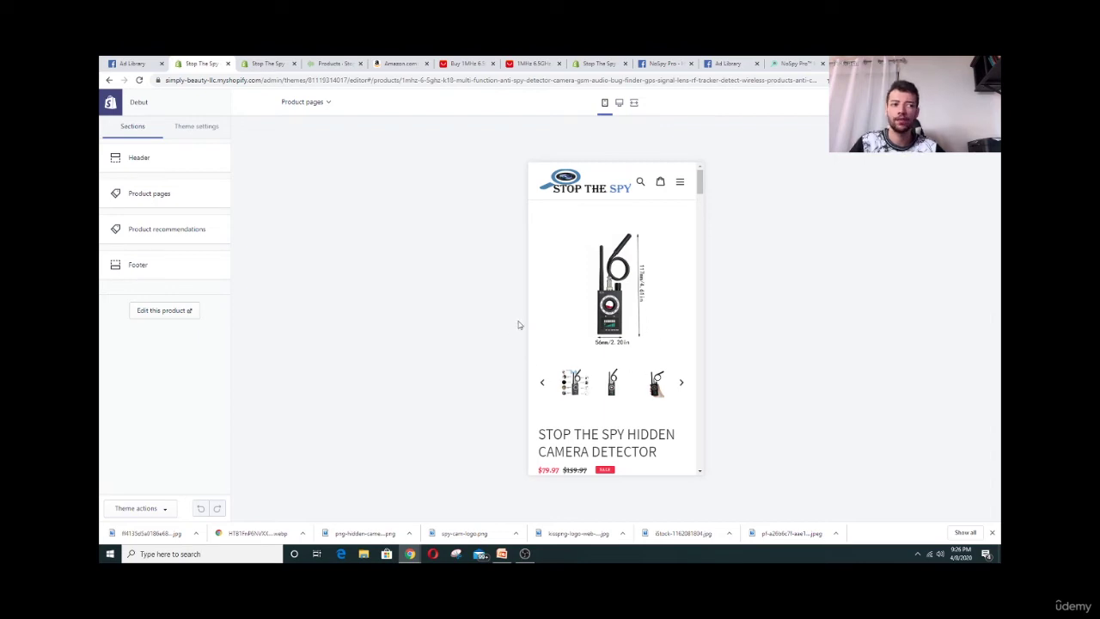
{"action": "scroll", "coordinate": [604, 349], "scroll_direction": "down", "scroll_amount": 3}
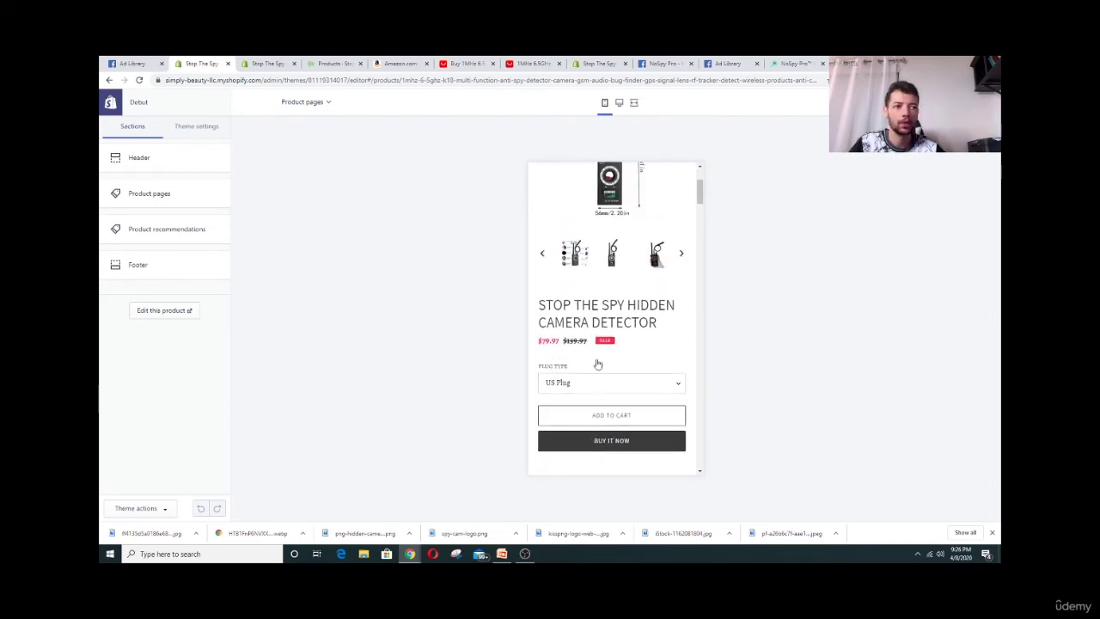
{"action": "scroll", "coordinate": [565, 302], "scroll_direction": "up", "scroll_amount": 3}
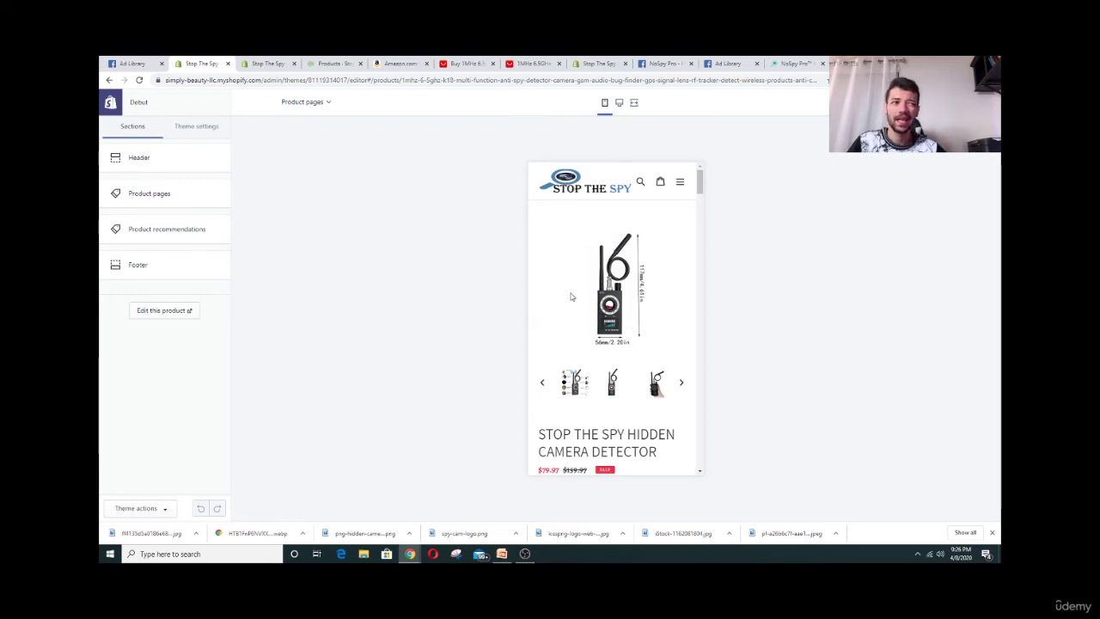
{"action": "scroll", "coordinate": [589, 283], "scroll_direction": "down", "scroll_amount": 1}
{"action": "scroll", "coordinate": [590, 266], "scroll_direction": "up", "scroll_amount": 1}
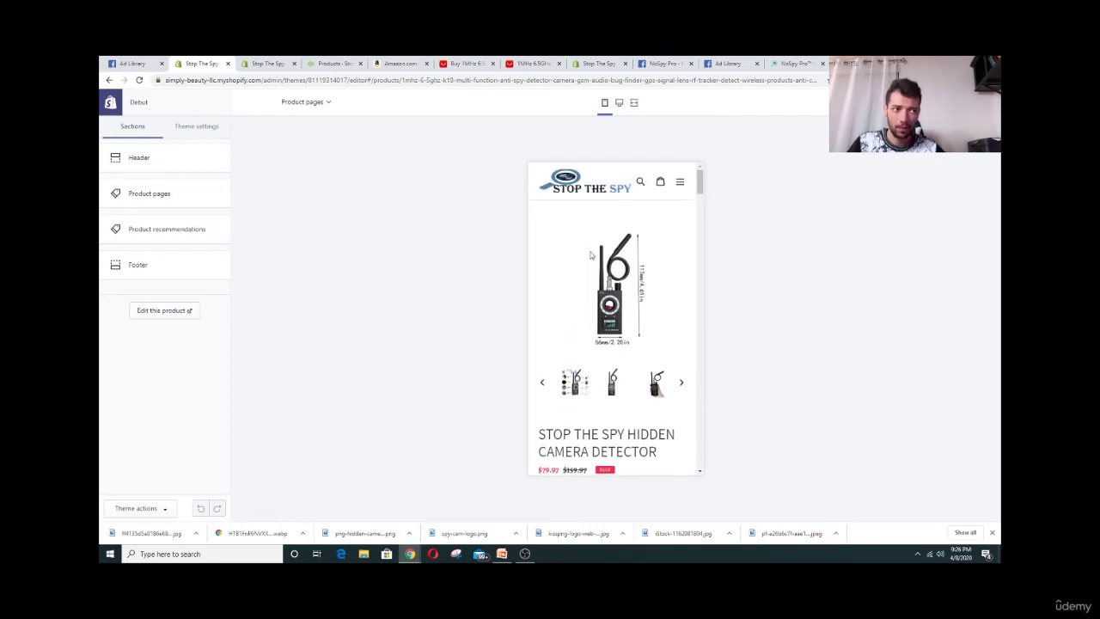
{"action": "left_click", "coordinate": [619, 102]}
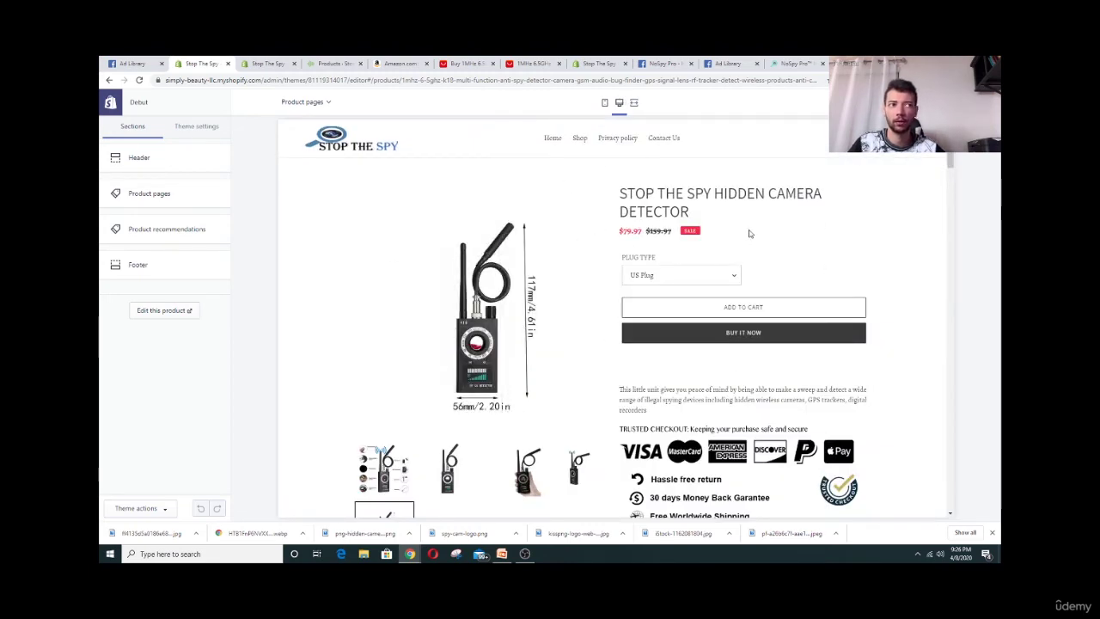
Read through the whole product description in the mobile preview, down to the guarantee, delivery note and footer links
{"action": "left_click", "coordinate": [604, 102]}
{"action": "scroll", "coordinate": [628, 270], "scroll_direction": "down", "scroll_amount": 2}
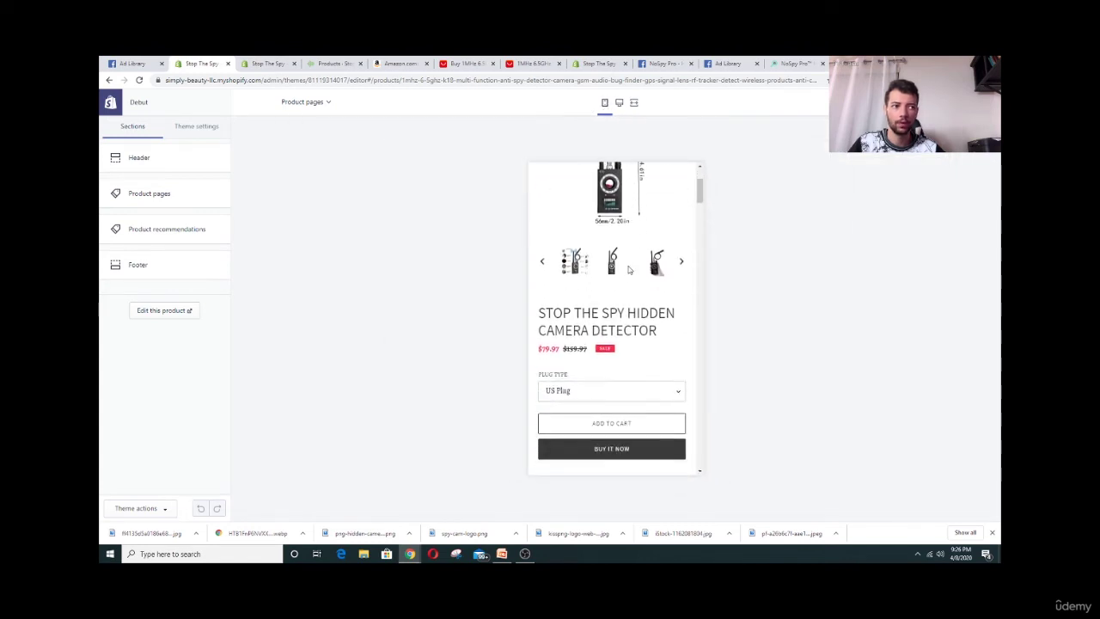
{"action": "scroll", "coordinate": [628, 270], "scroll_direction": "down", "scroll_amount": 8}
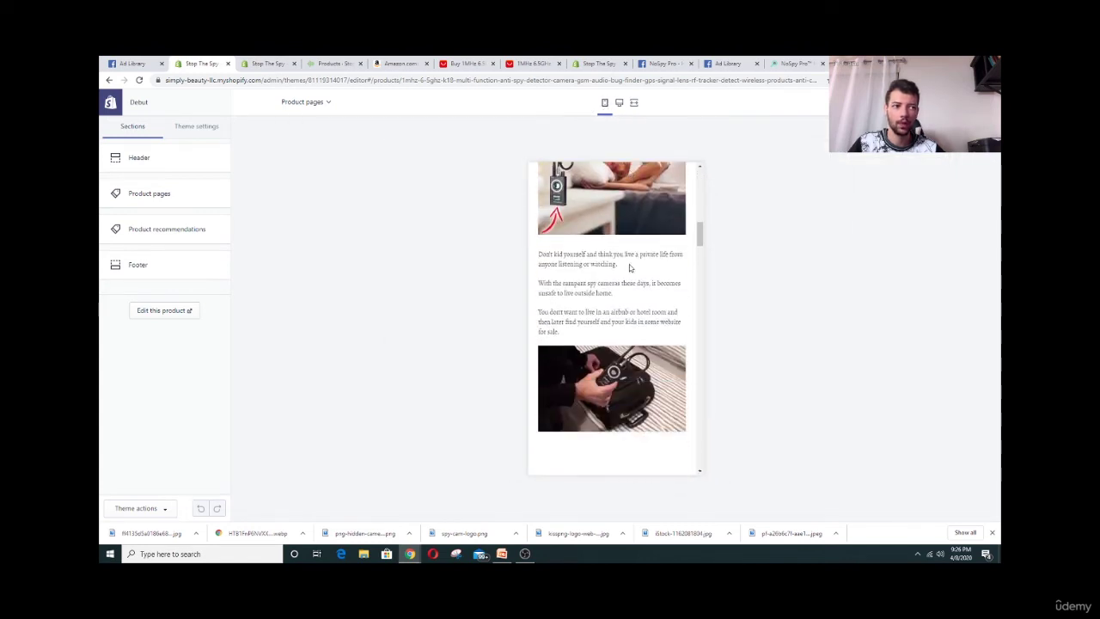
{"action": "scroll", "coordinate": [628, 268], "scroll_direction": "down", "scroll_amount": 5}
{"action": "scroll", "coordinate": [630, 267], "scroll_direction": "down", "scroll_amount": 15}
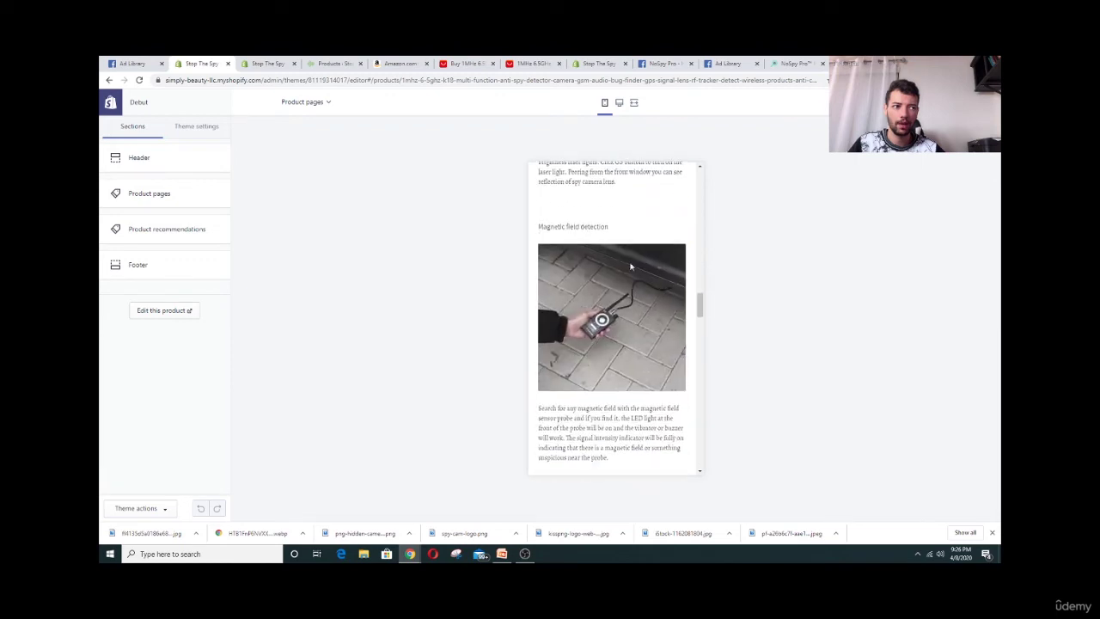
{"action": "scroll", "coordinate": [630, 265], "scroll_direction": "down", "scroll_amount": 10}
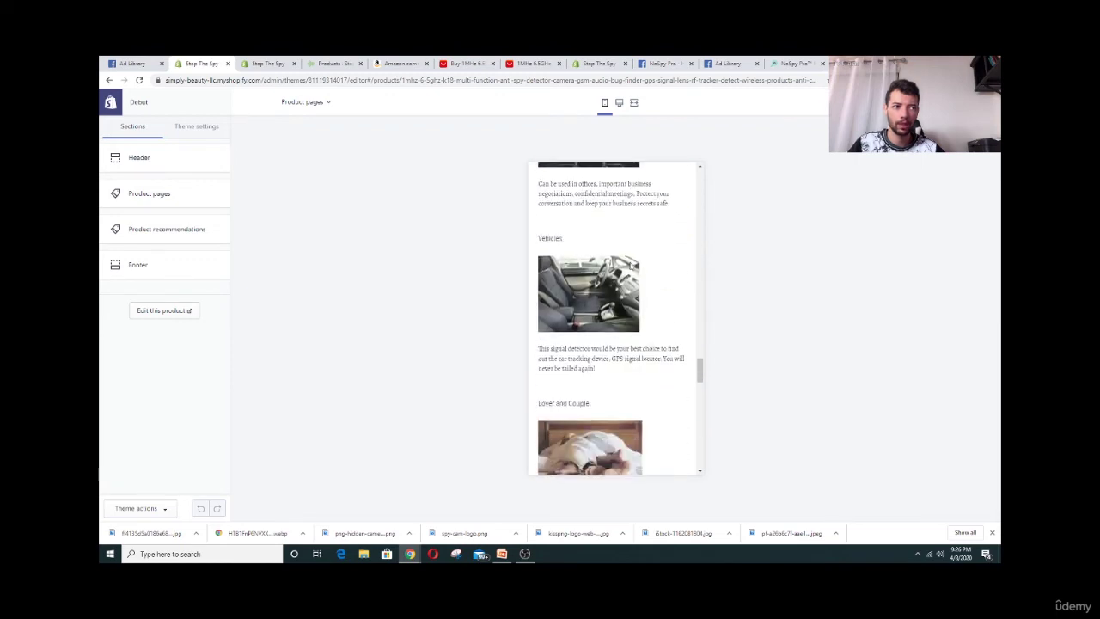
{"action": "scroll", "coordinate": [584, 270], "scroll_direction": "down", "scroll_amount": 20}
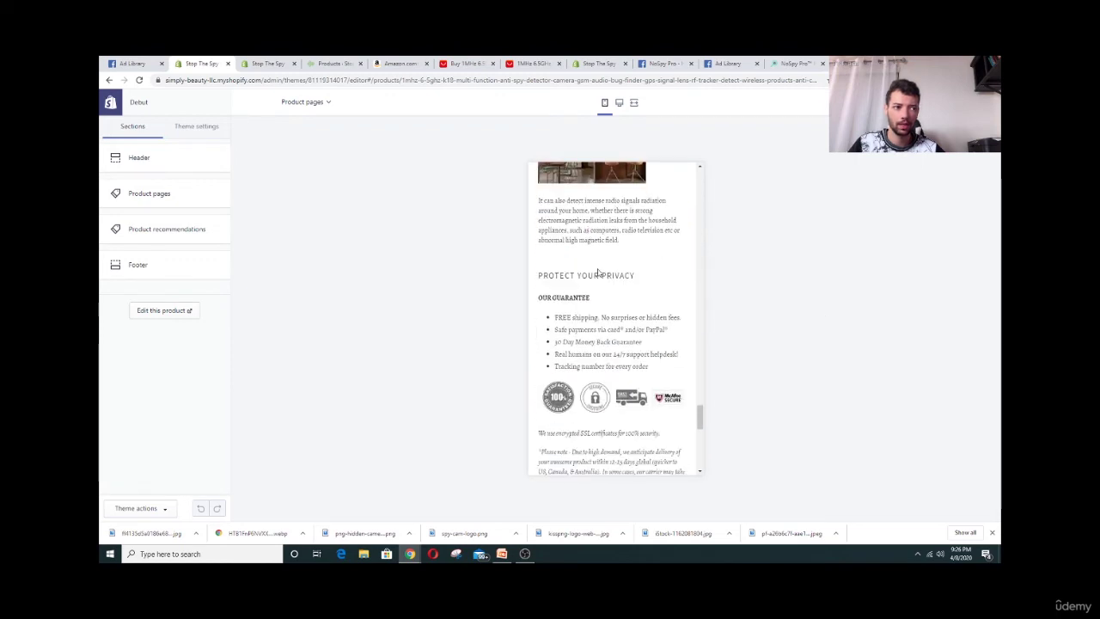
{"action": "scroll", "coordinate": [610, 279], "scroll_direction": "up", "scroll_amount": 5}
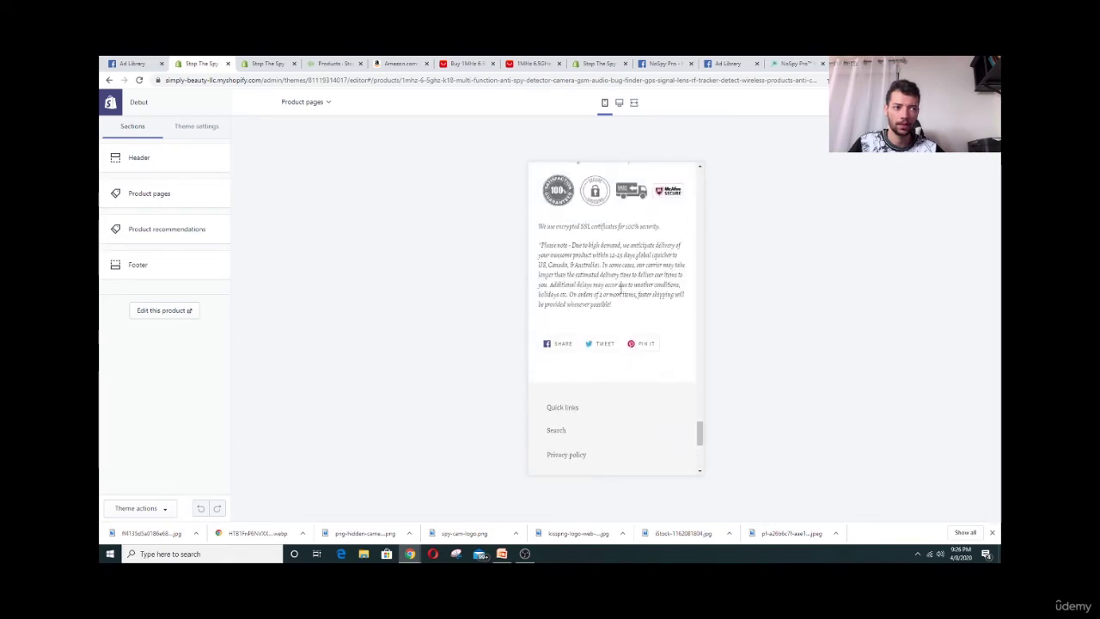
{"action": "scroll", "coordinate": [618, 290], "scroll_direction": "down", "scroll_amount": 5}
{"action": "scroll", "coordinate": [621, 290], "scroll_direction": "up", "scroll_amount": 3}
{"action": "scroll", "coordinate": [622, 290], "scroll_direction": "up", "scroll_amount": 15}
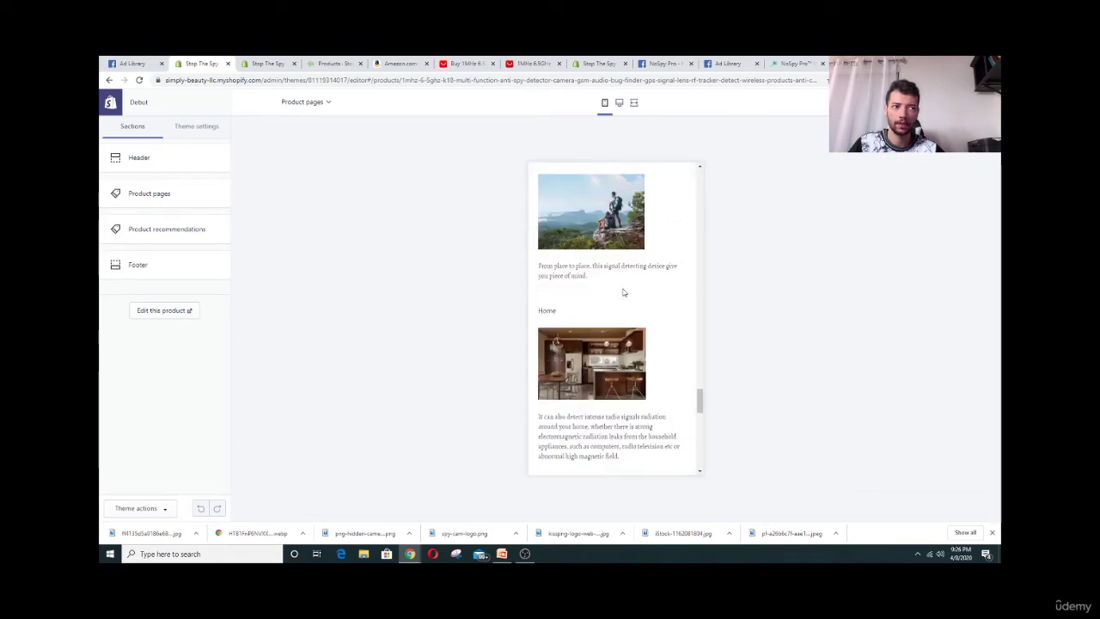
{"action": "scroll", "coordinate": [607, 279], "scroll_direction": "up", "scroll_amount": 15}
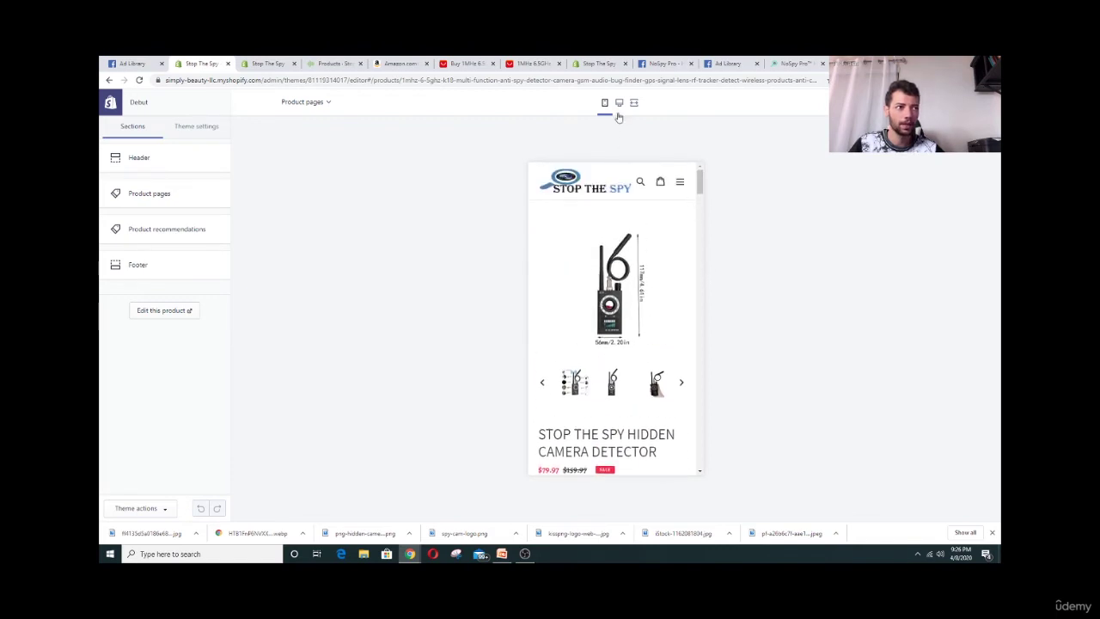
Check the store's navigation menu in the mobile preview and close it
{"action": "left_click", "coordinate": [680, 183]}
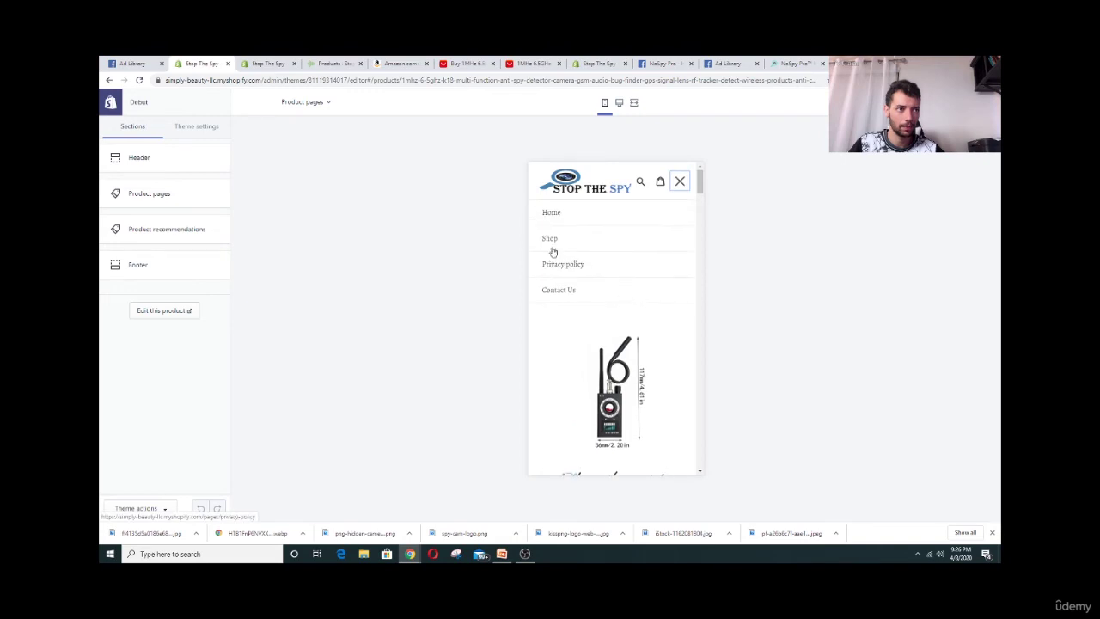
{"action": "scroll", "coordinate": [574, 347], "scroll_direction": "down", "scroll_amount": 3}
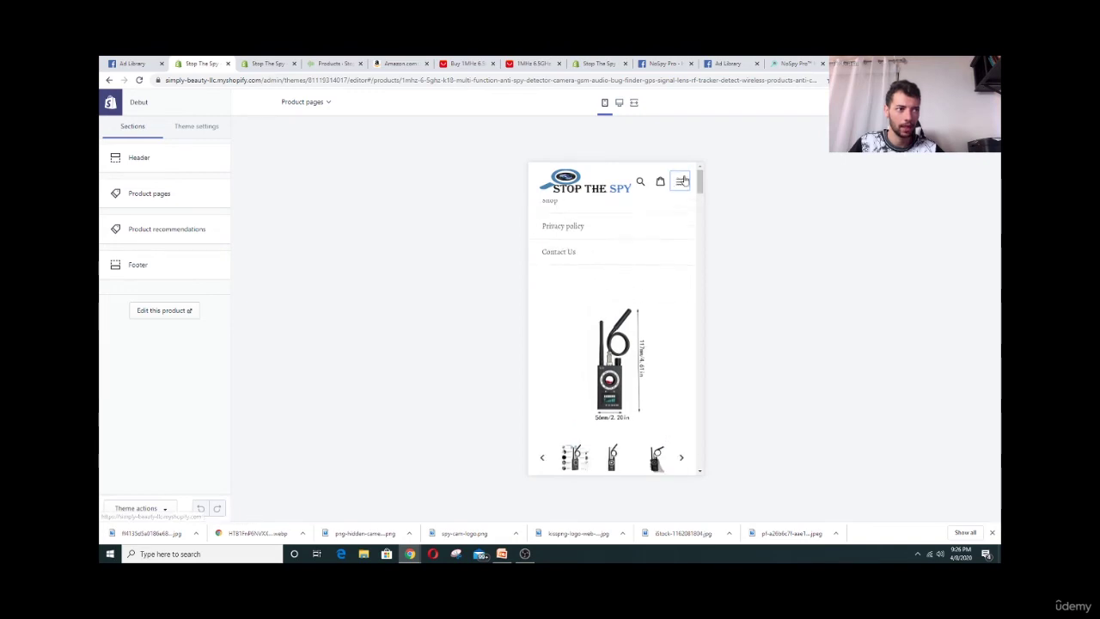
{"action": "scroll", "coordinate": [574, 347], "scroll_direction": "down", "scroll_amount": 1}
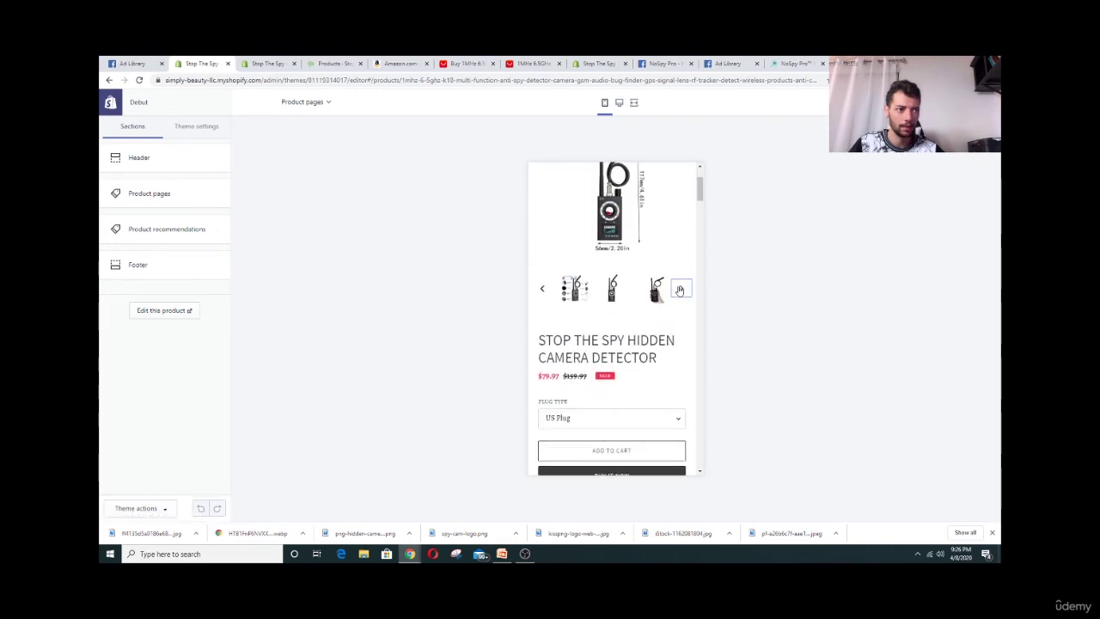
Go through the detector's gallery images in the mobile preview and glance over the trust badges and banner
{"action": "left_click", "coordinate": [679, 291]}
{"action": "left_click", "coordinate": [564, 292]}
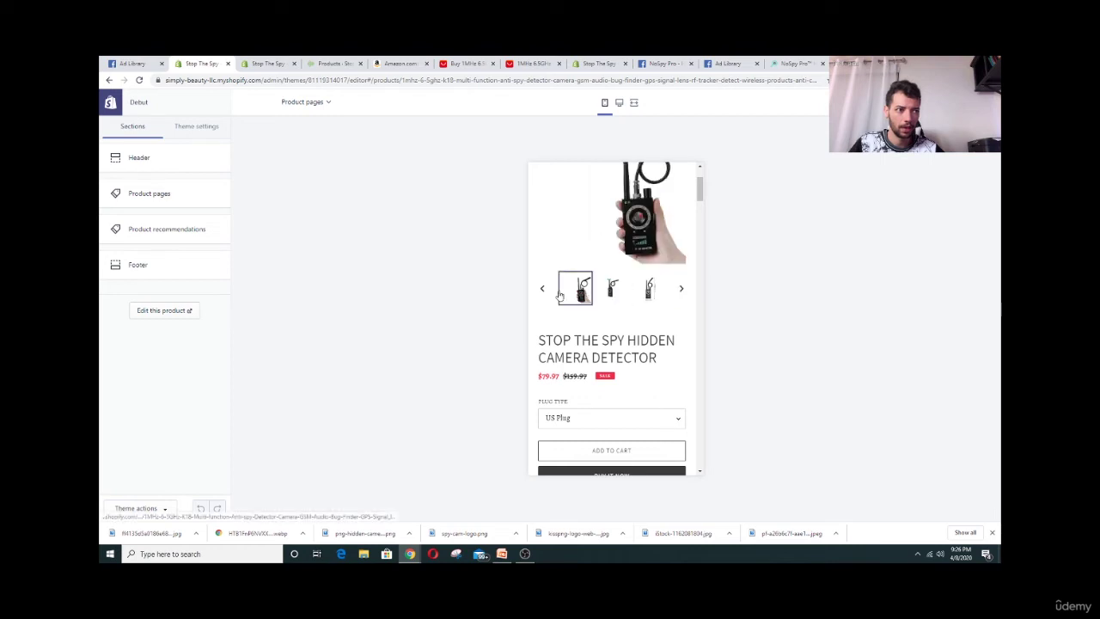
{"action": "left_click", "coordinate": [612, 288]}
{"action": "left_click", "coordinate": [649, 288]}
{"action": "left_click", "coordinate": [681, 289]}
{"action": "scroll", "coordinate": [607, 363], "scroll_direction": "down", "scroll_amount": 5}
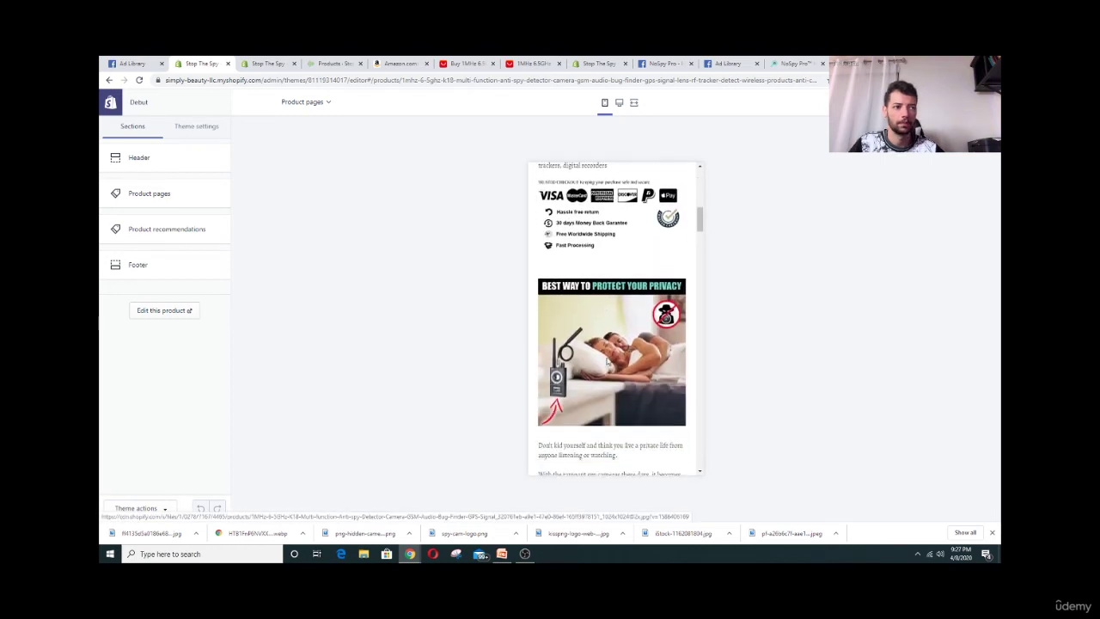
{"action": "scroll", "coordinate": [607, 364], "scroll_direction": "up", "scroll_amount": 10}
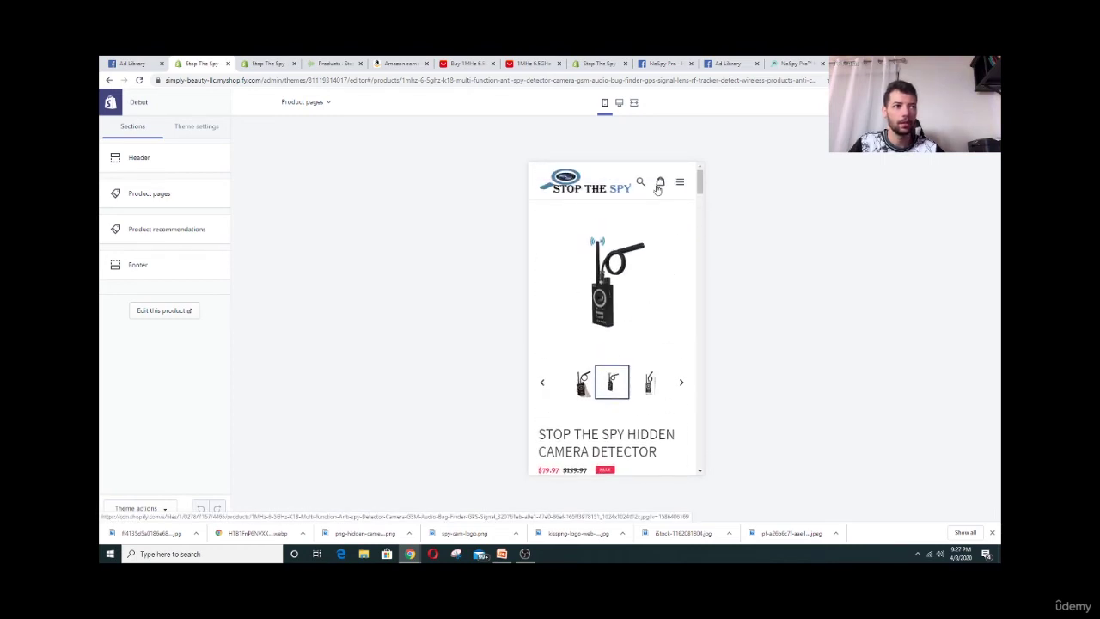
Check the product title, prices and plug type option on the mobile product page
{"action": "scroll", "coordinate": [620, 422], "scroll_direction": "down", "scroll_amount": 3}
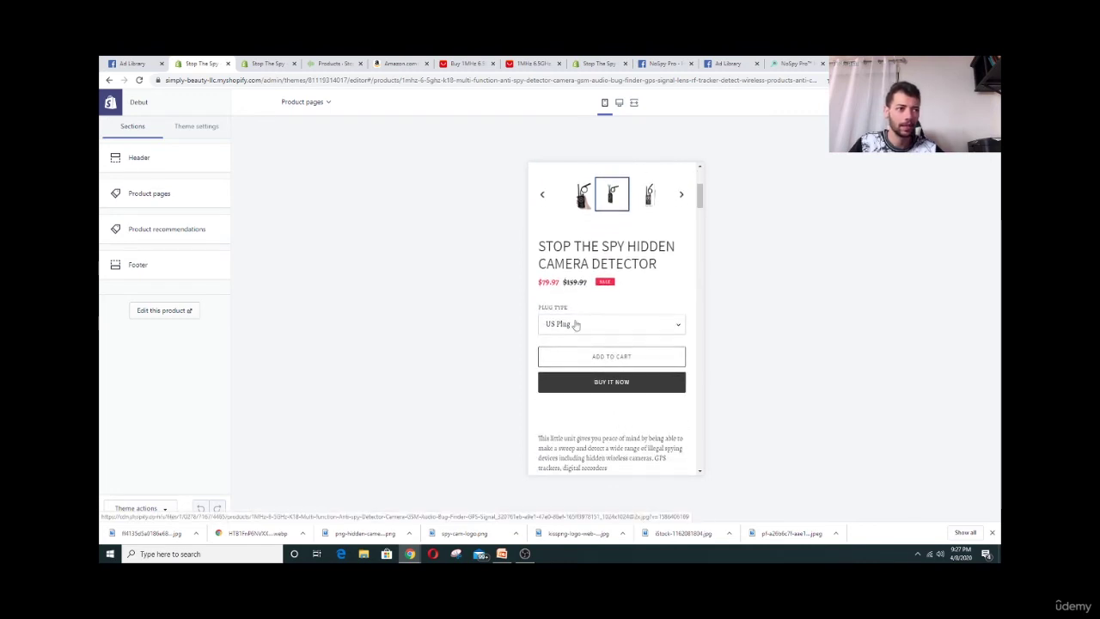
{"action": "left_click_drag", "start_coordinate": [538, 247], "coordinate": [662, 262]}
{"action": "left_click", "coordinate": [662, 262]}
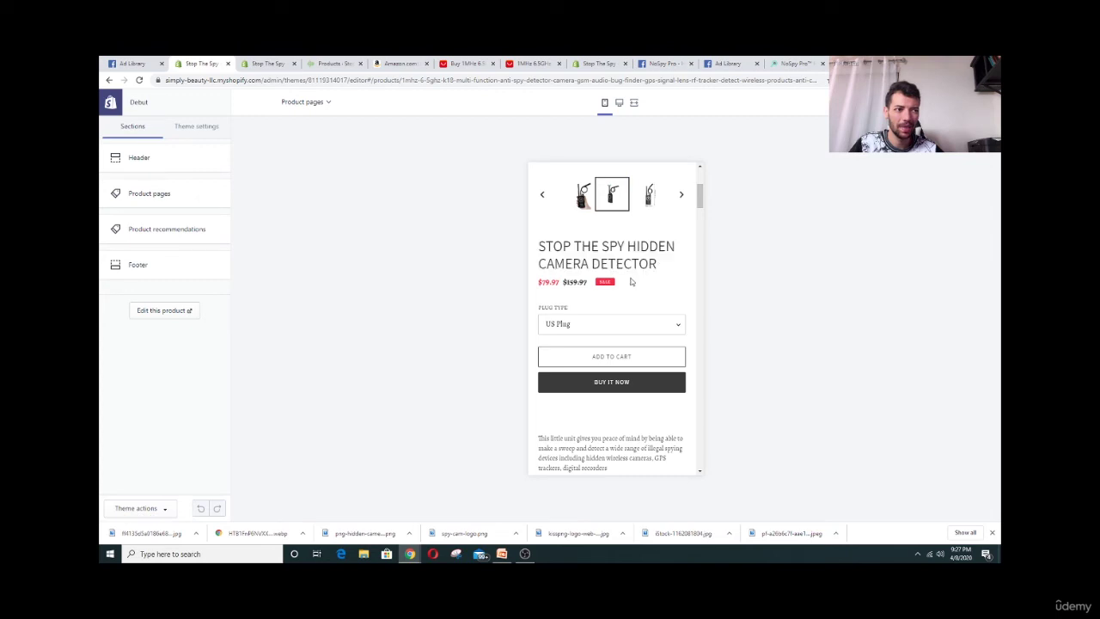
{"action": "scroll", "coordinate": [630, 281], "scroll_direction": "up", "scroll_amount": 3}
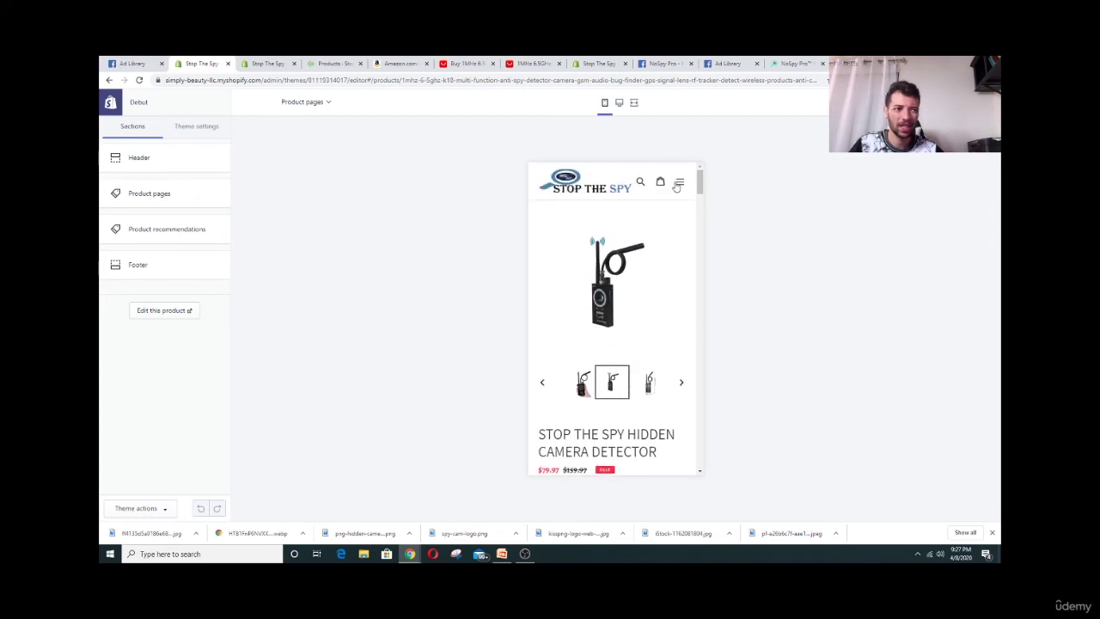
Set the headings and buttons font to Bernhard Modern Regular, save the theme and check the desktop product page
{"action": "left_click", "coordinate": [619, 103]}
{"action": "left_click", "coordinate": [196, 127]}
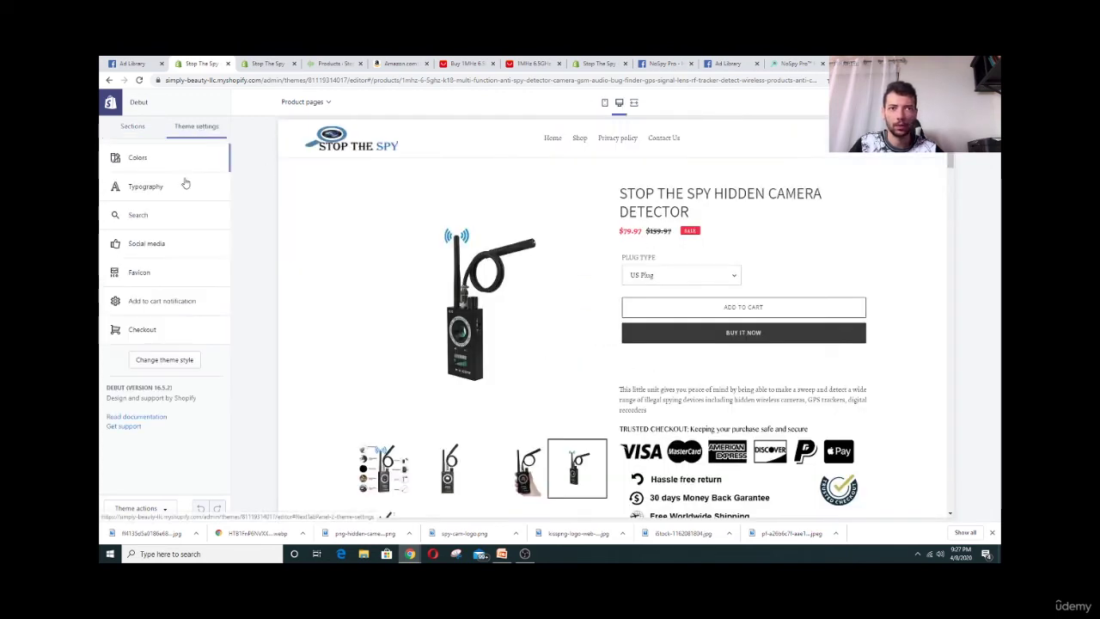
{"action": "left_click", "coordinate": [174, 189]}
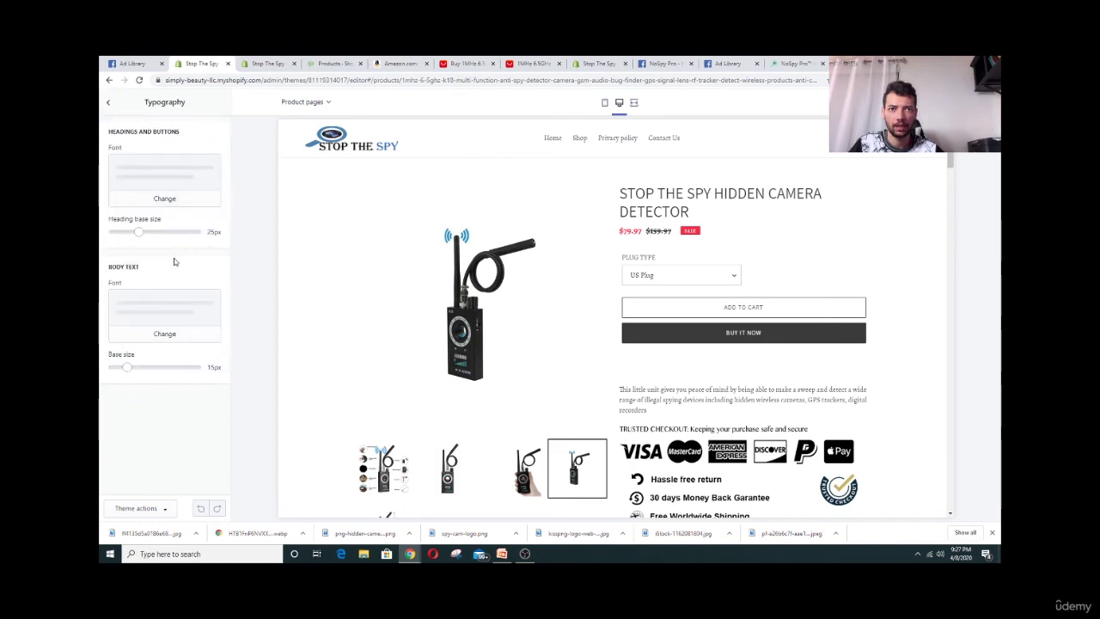
{"action": "left_click", "coordinate": [138, 204]}
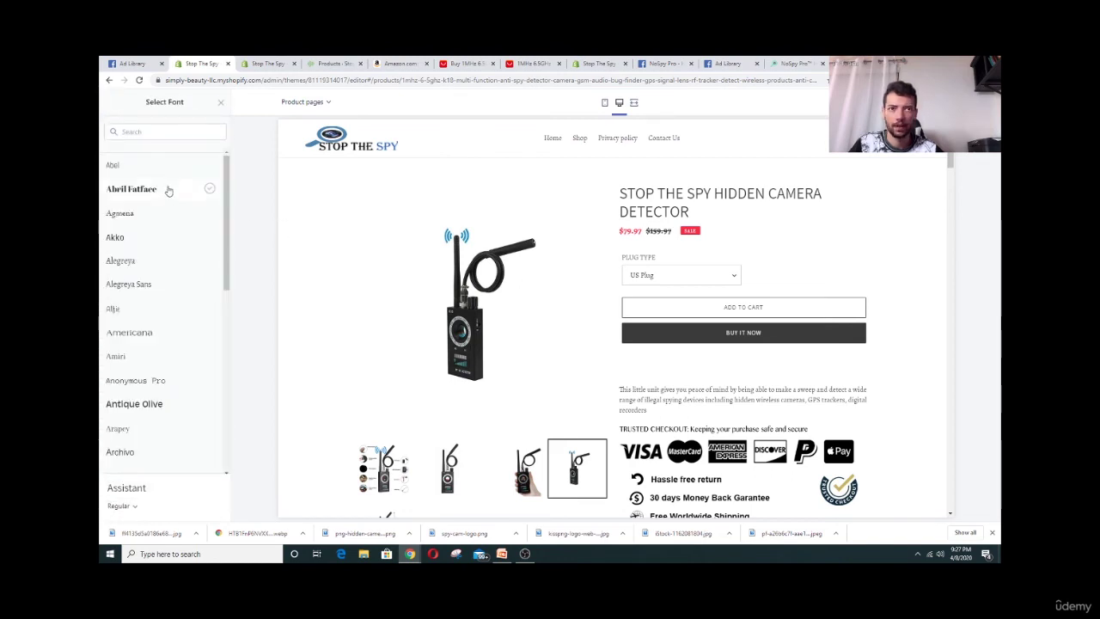
{"action": "scroll", "coordinate": [167, 226], "scroll_direction": "down", "scroll_amount": 1}
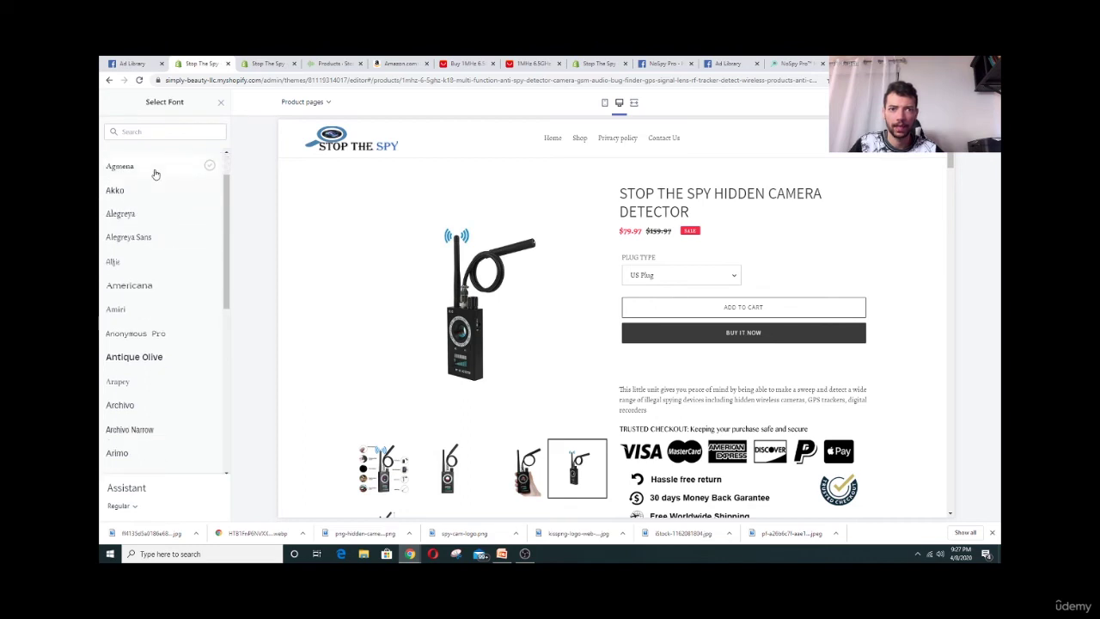
{"action": "left_click", "coordinate": [154, 173]}
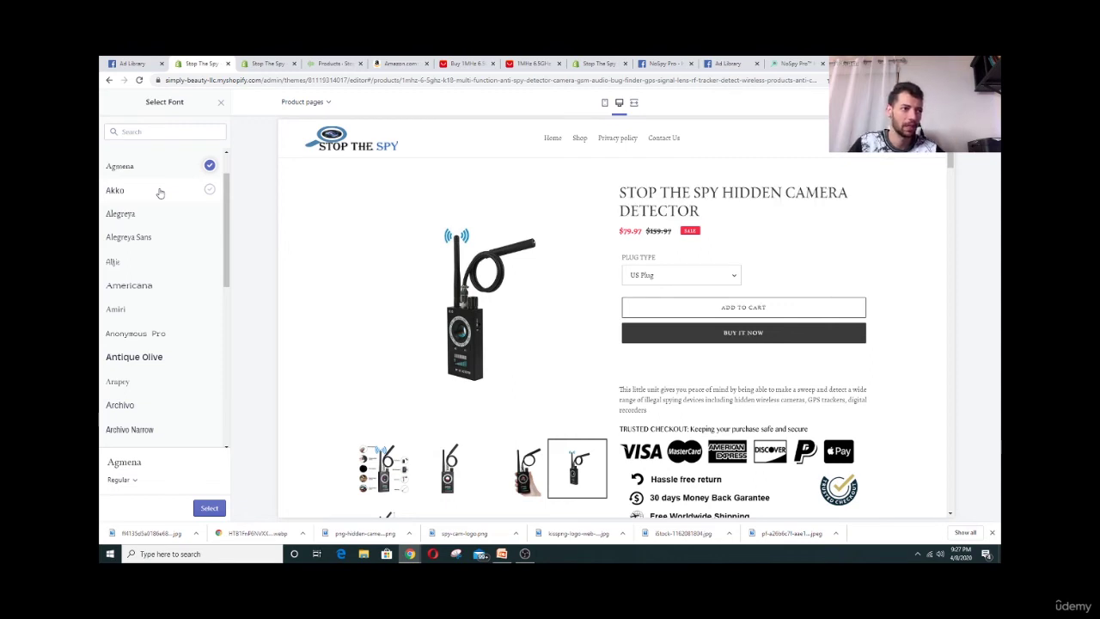
{"action": "left_click", "coordinate": [159, 193]}
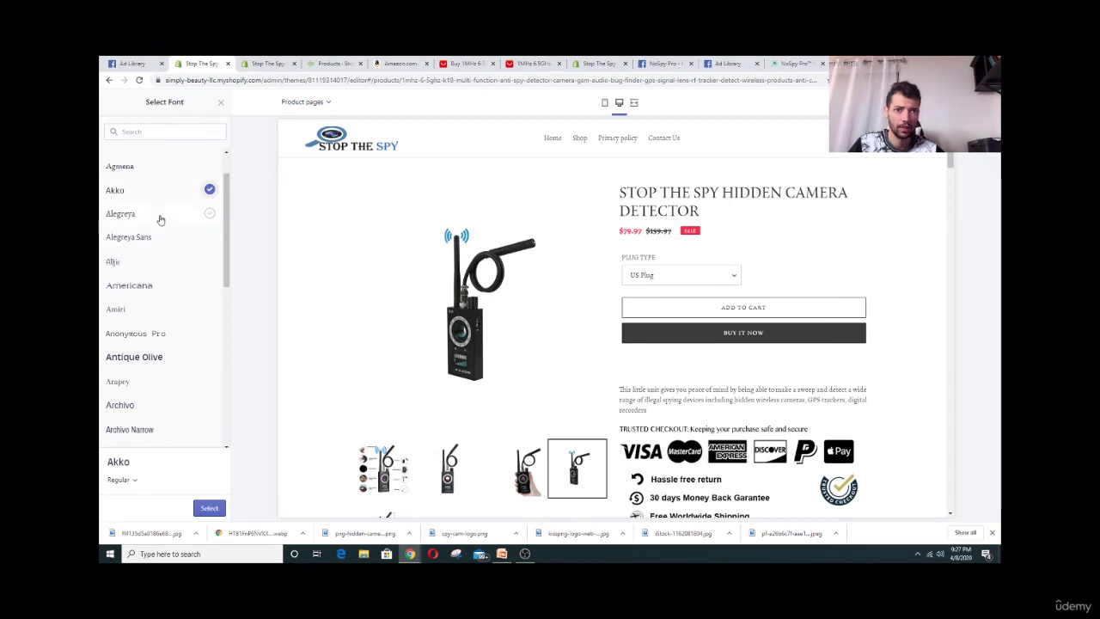
{"action": "left_click", "coordinate": [160, 216]}
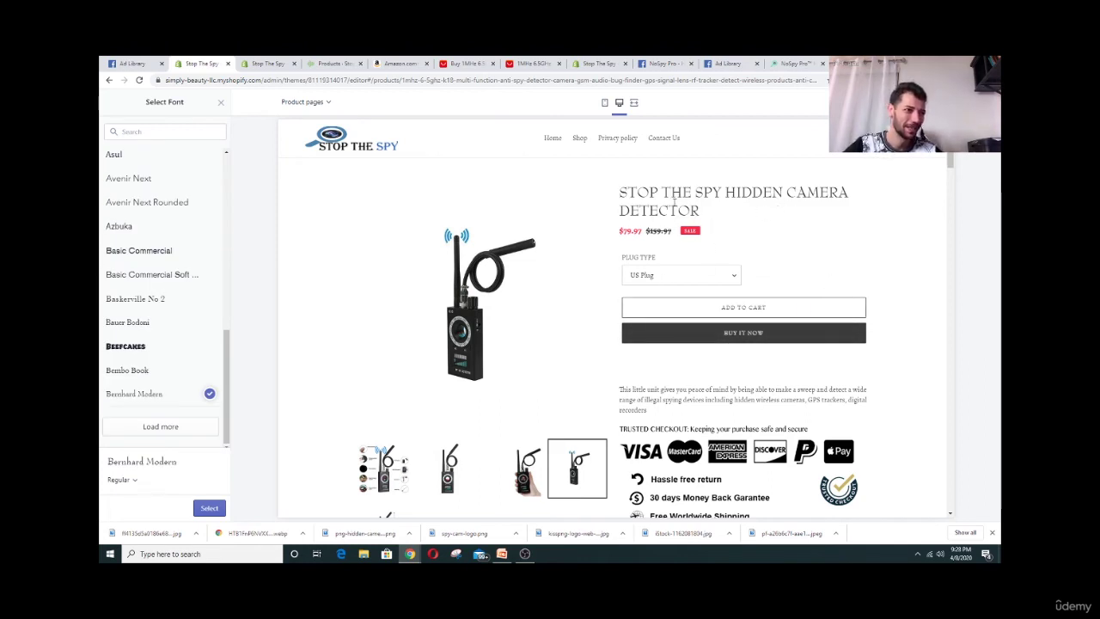
{"action": "scroll", "coordinate": [740, 393], "scroll_direction": "down", "scroll_amount": 2}
{"action": "scroll", "coordinate": [705, 301], "scroll_direction": "up", "scroll_amount": 2}
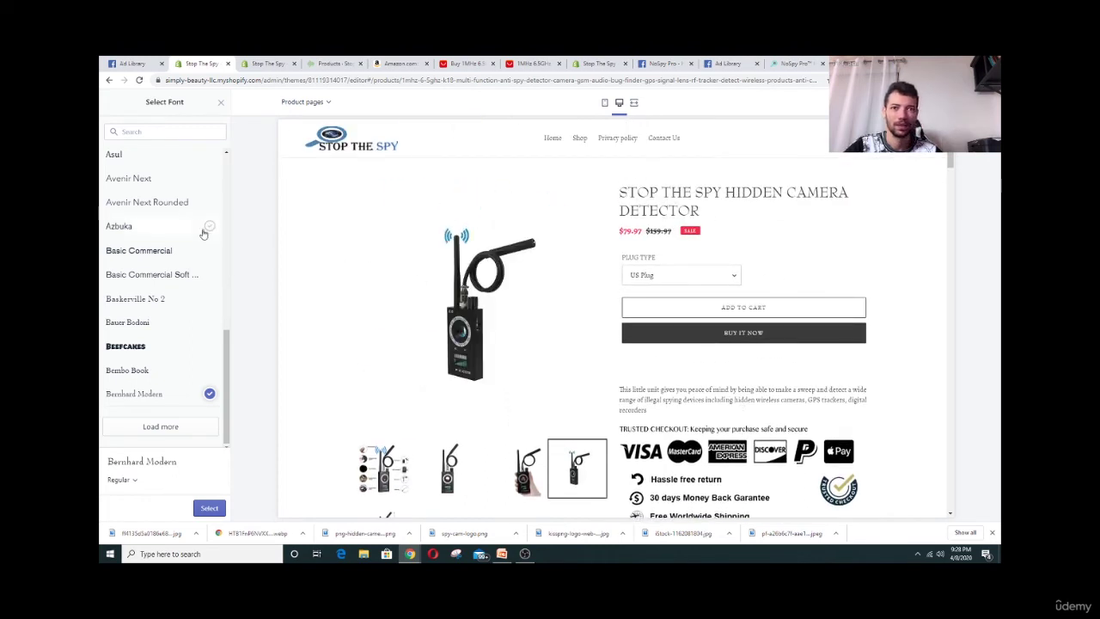
{"action": "left_click", "coordinate": [212, 509]}
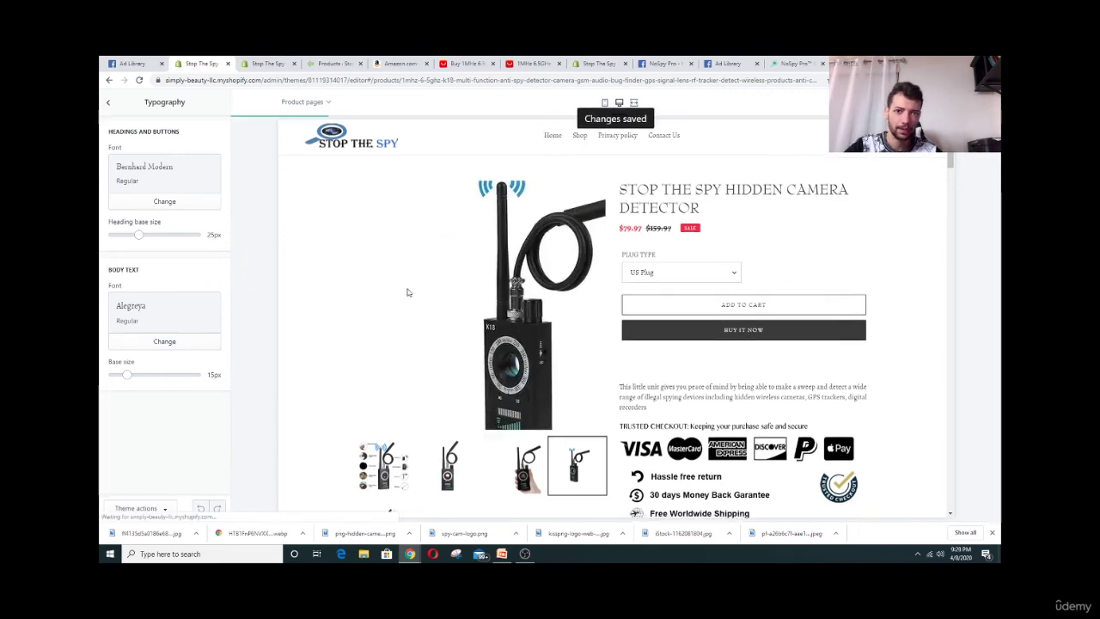
{"action": "scroll", "coordinate": [695, 345], "scroll_direction": "down", "scroll_amount": 10}
{"action": "scroll", "coordinate": [653, 361], "scroll_direction": "down", "scroll_amount": 3}
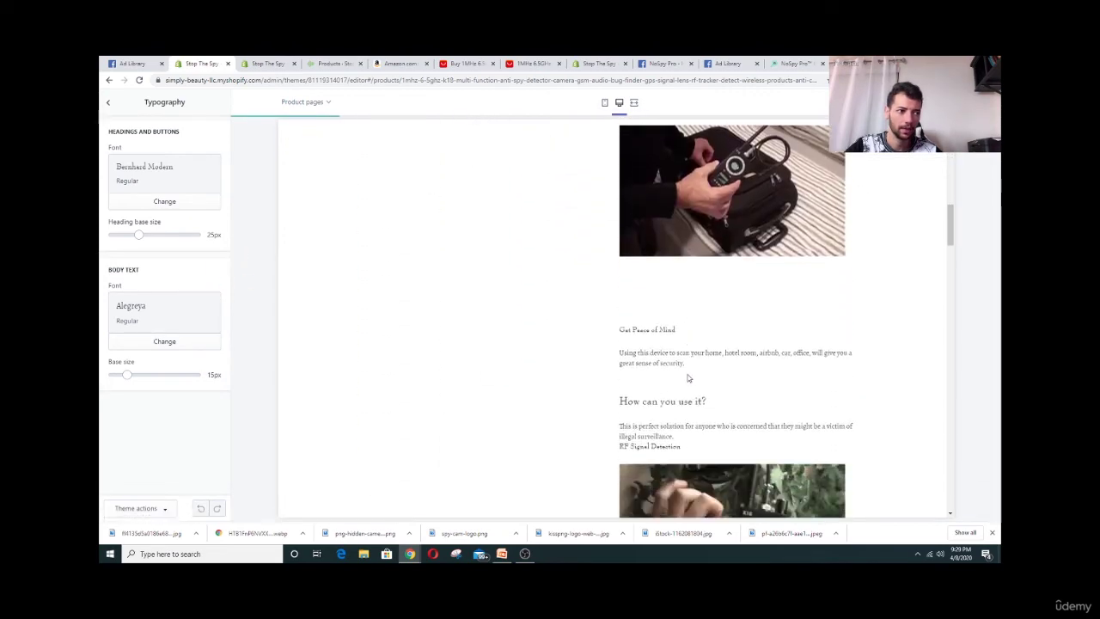
Open the theme's color settings and check the sale price and sale badge on the product page
{"action": "left_click", "coordinate": [109, 102]}
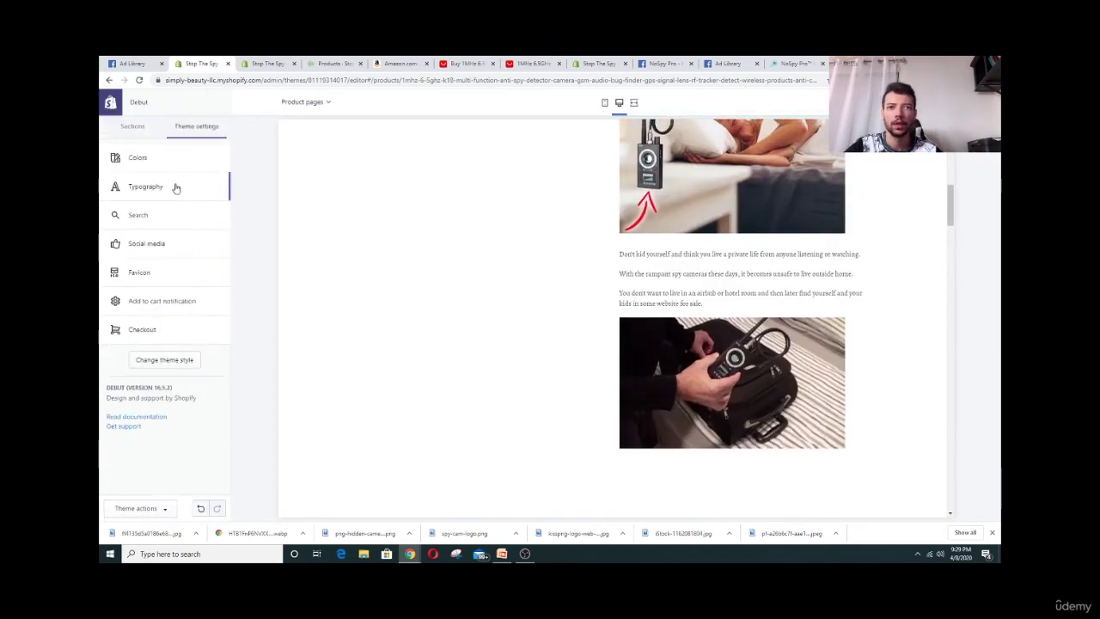
{"action": "left_click", "coordinate": [163, 160]}
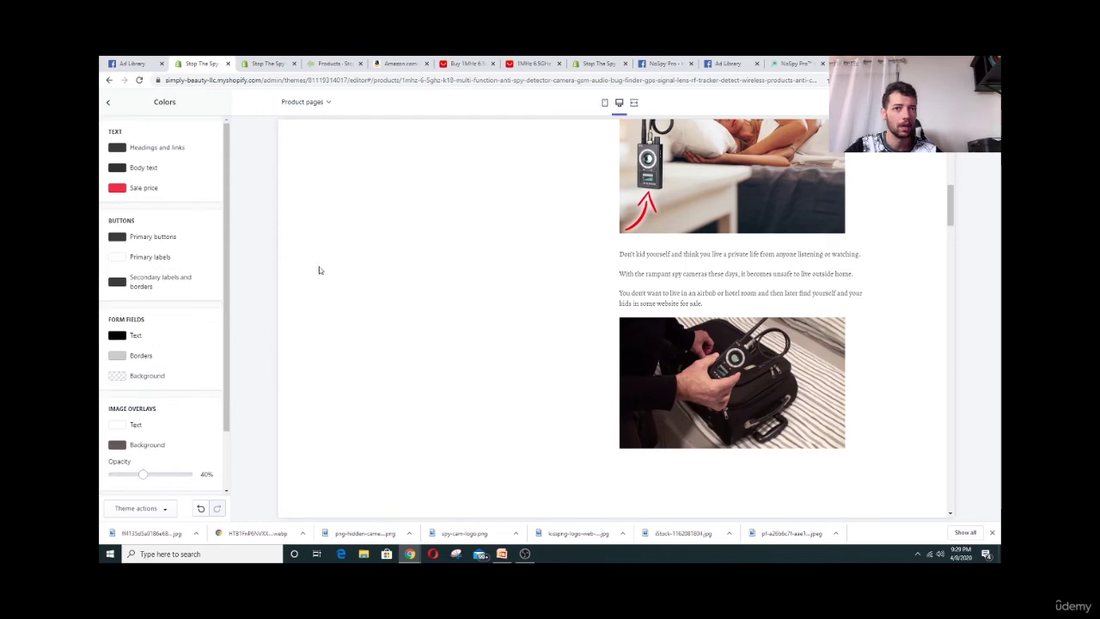
{"action": "scroll", "coordinate": [369, 300], "scroll_direction": "up", "scroll_amount": 10}
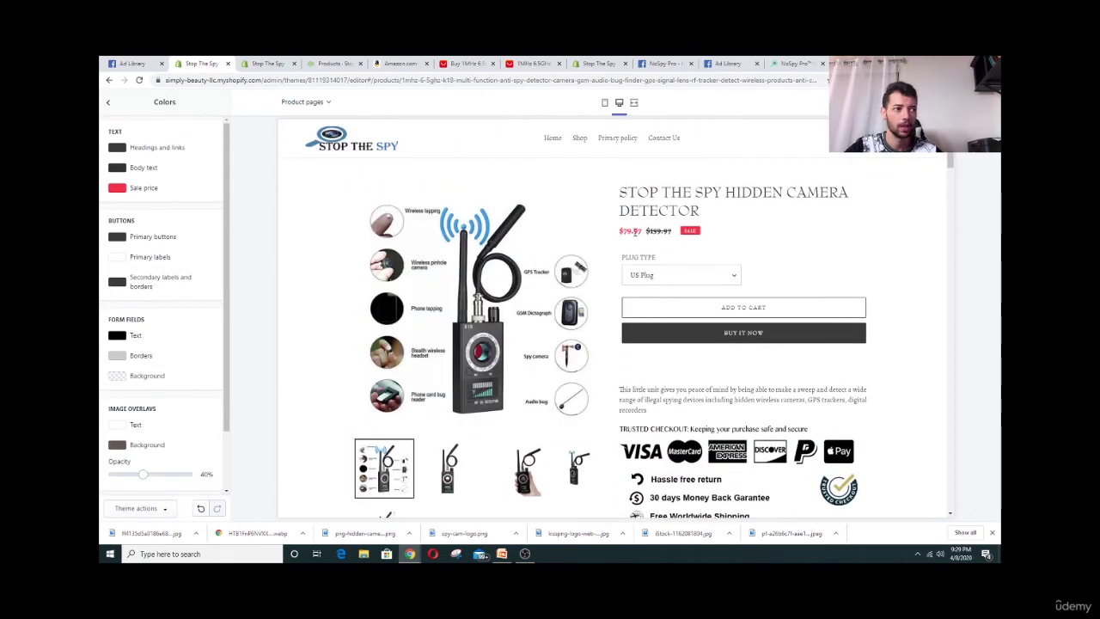
{"action": "double_click", "coordinate": [630, 231]}
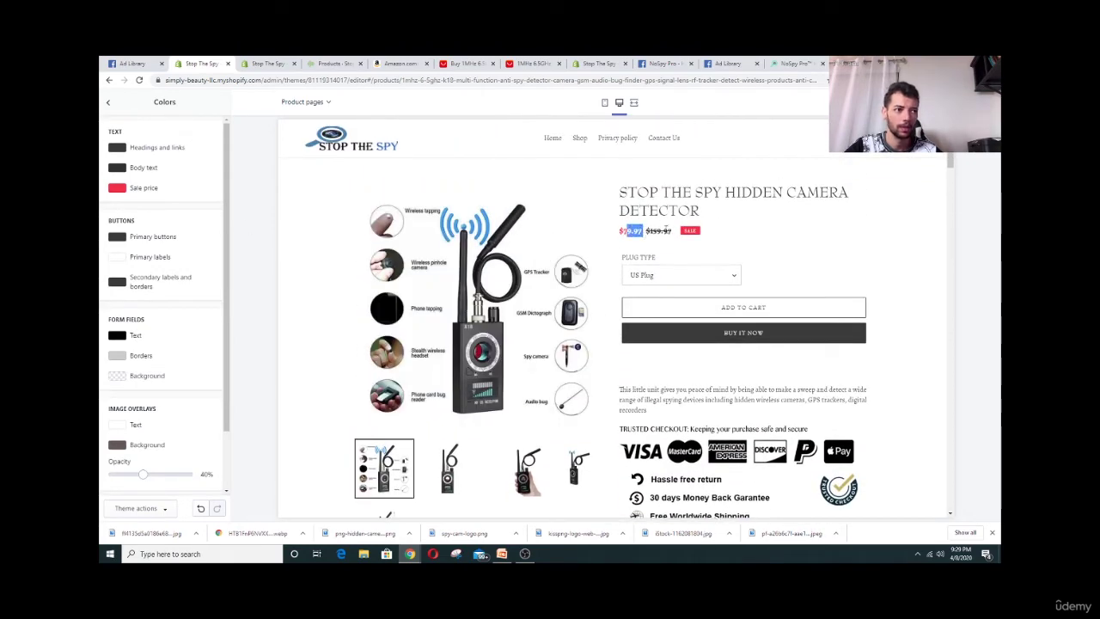
{"action": "left_click", "coordinate": [701, 230]}
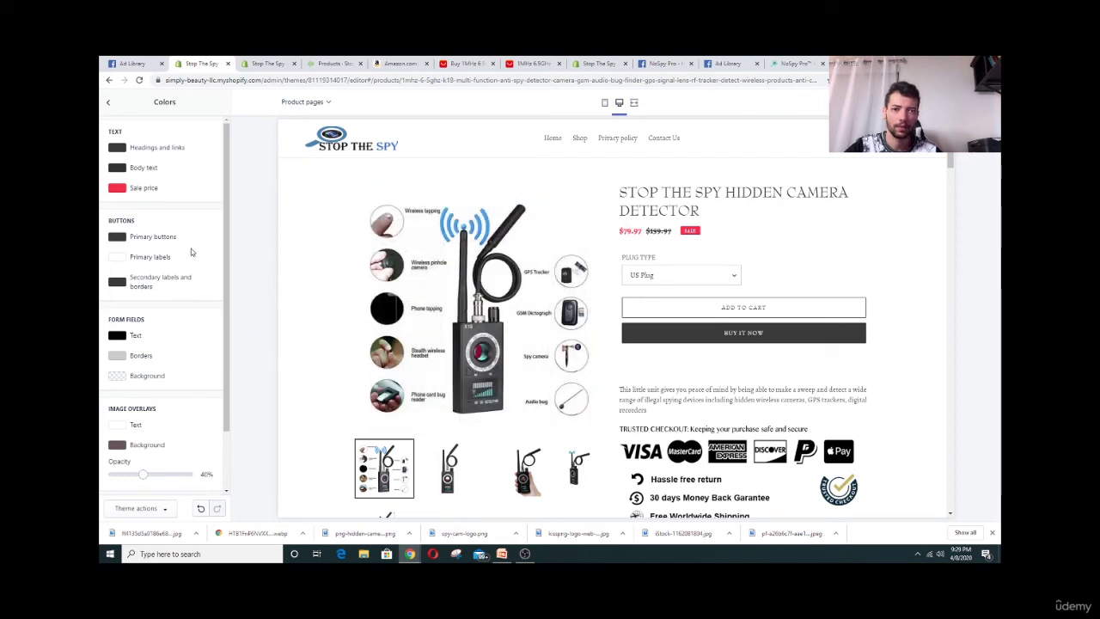
{"action": "scroll", "coordinate": [181, 237], "scroll_direction": "down", "scroll_amount": 1}
{"action": "scroll", "coordinate": [196, 224], "scroll_direction": "up", "scroll_amount": 1}
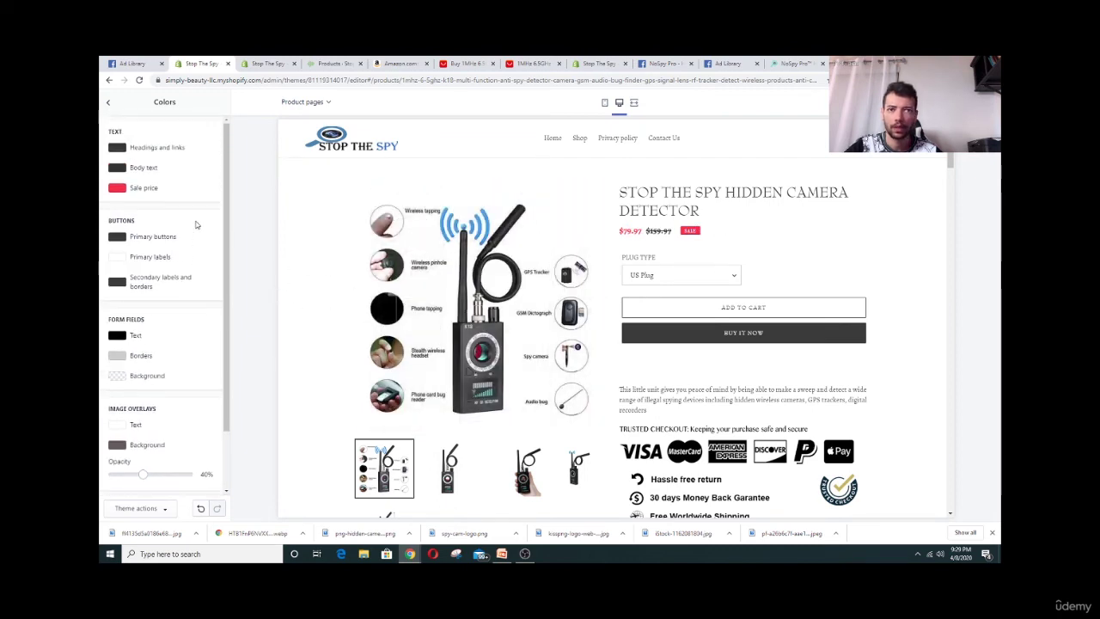
Change the sale price color to a muted blue around #585FCD after trying the red #E11D1D and a brighter blue
{"action": "left_click", "coordinate": [117, 188]}
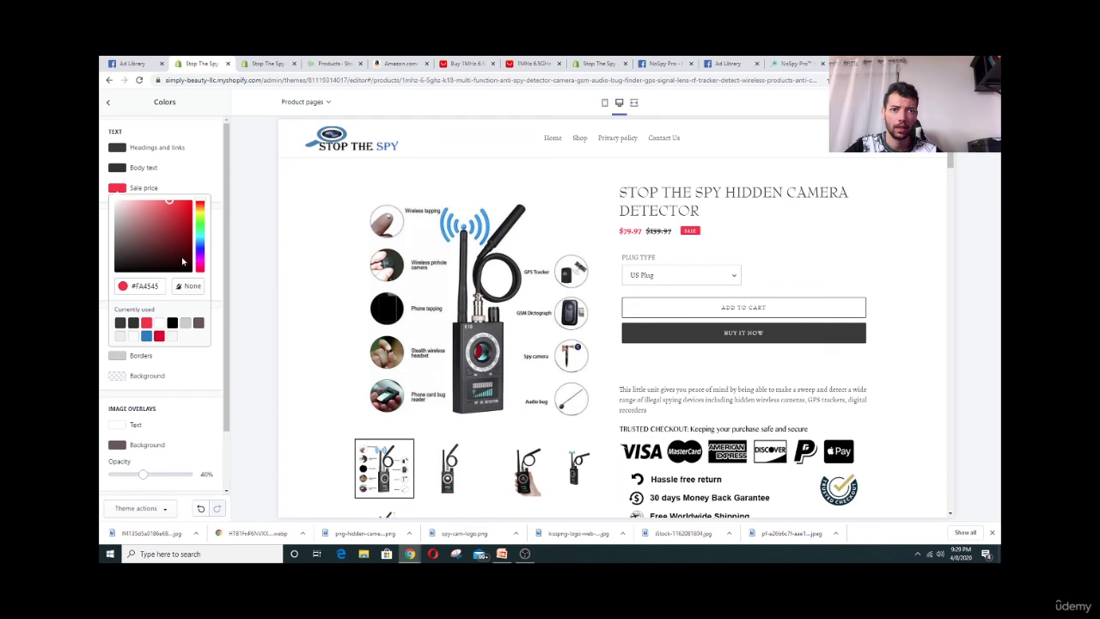
{"action": "mouse_move", "coordinate": [168, 244]}
{"action": "left_mouse_down"}
{"action": "mouse_move", "coordinate": [174, 218]}
{"action": "mouse_move", "coordinate": [146, 267]}
{"action": "mouse_move", "coordinate": [171, 199]}
{"action": "mouse_move", "coordinate": [181, 220]}
{"action": "mouse_move", "coordinate": [180, 207]}
{"action": "left_mouse_up"}
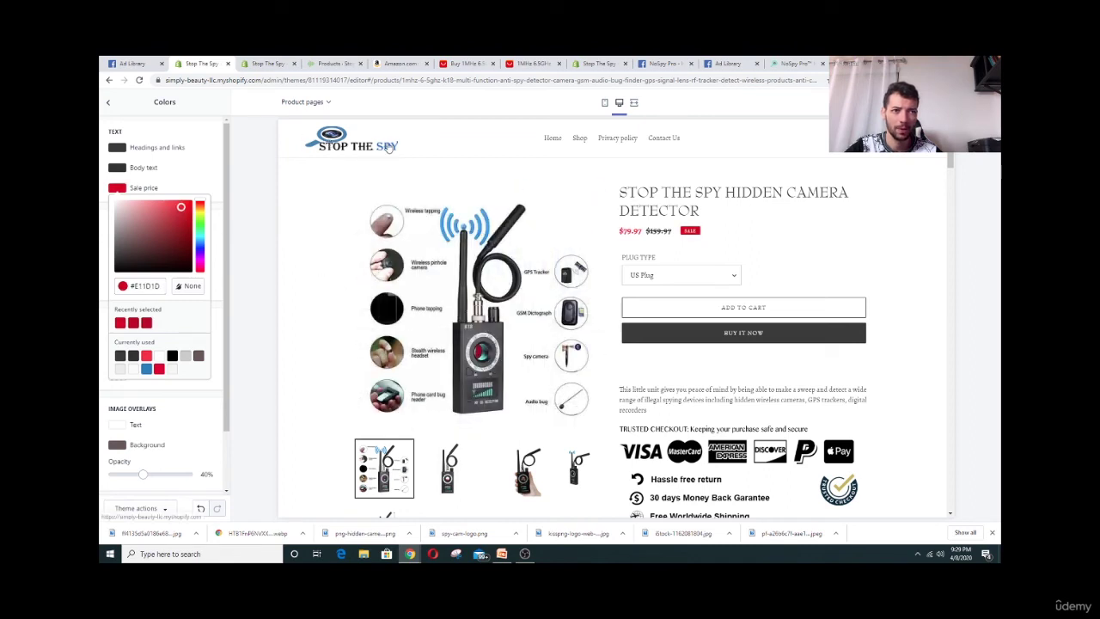
{"action": "left_click", "coordinate": [199, 251]}
{"action": "left_click_drag", "start_coordinate": [176, 218], "coordinate": [192, 201]}
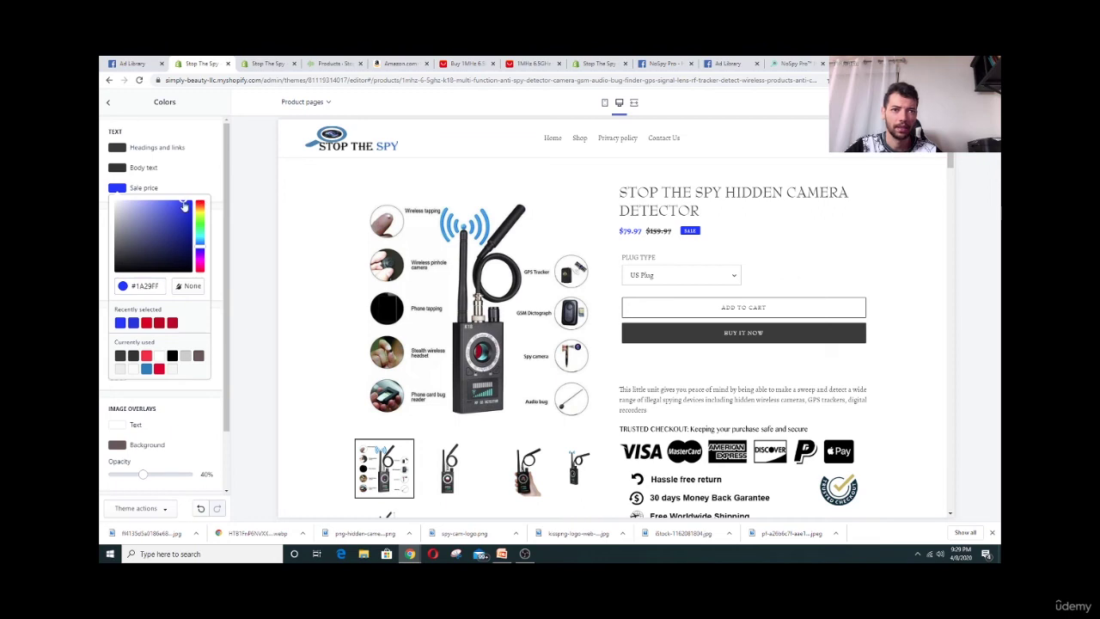
{"action": "left_click", "coordinate": [157, 217]}
{"action": "left_click", "coordinate": [158, 213]}
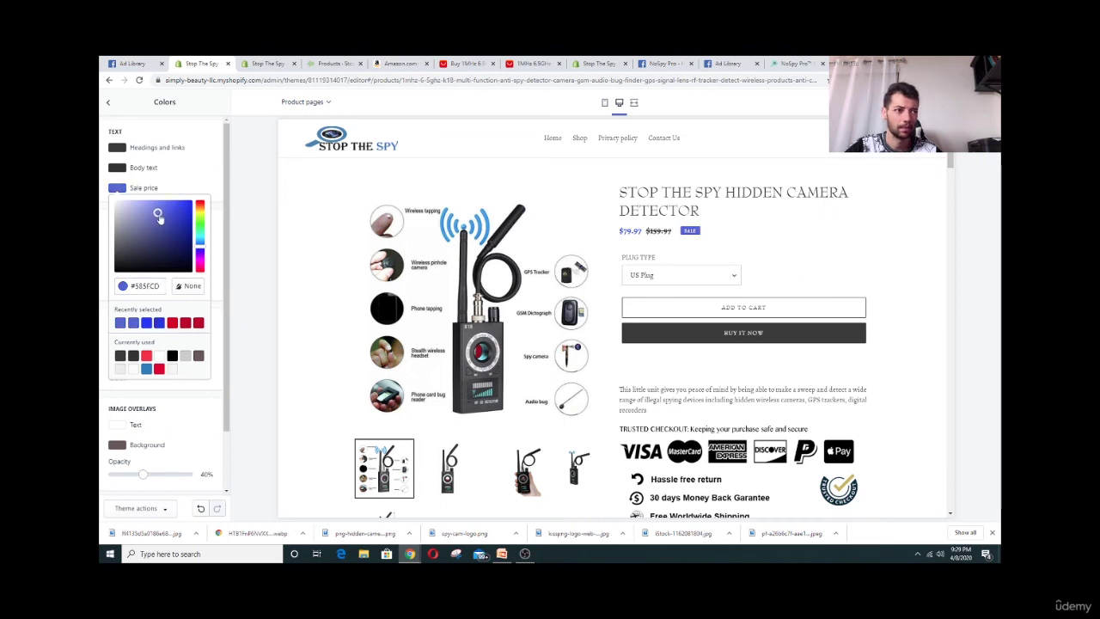
{"action": "left_click", "coordinate": [117, 190]}
Set the primary buttons color to the deep blue #0016CF and save the theme
{"action": "scroll", "coordinate": [176, 225], "scroll_direction": "down", "scroll_amount": 1}
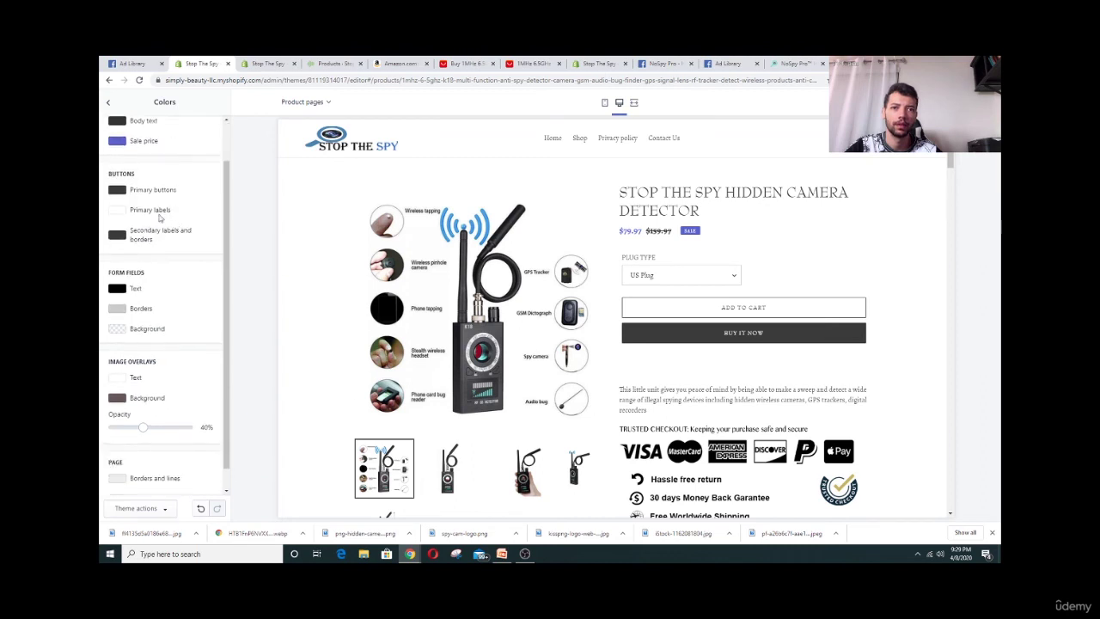
{"action": "left_click", "coordinate": [119, 190]}
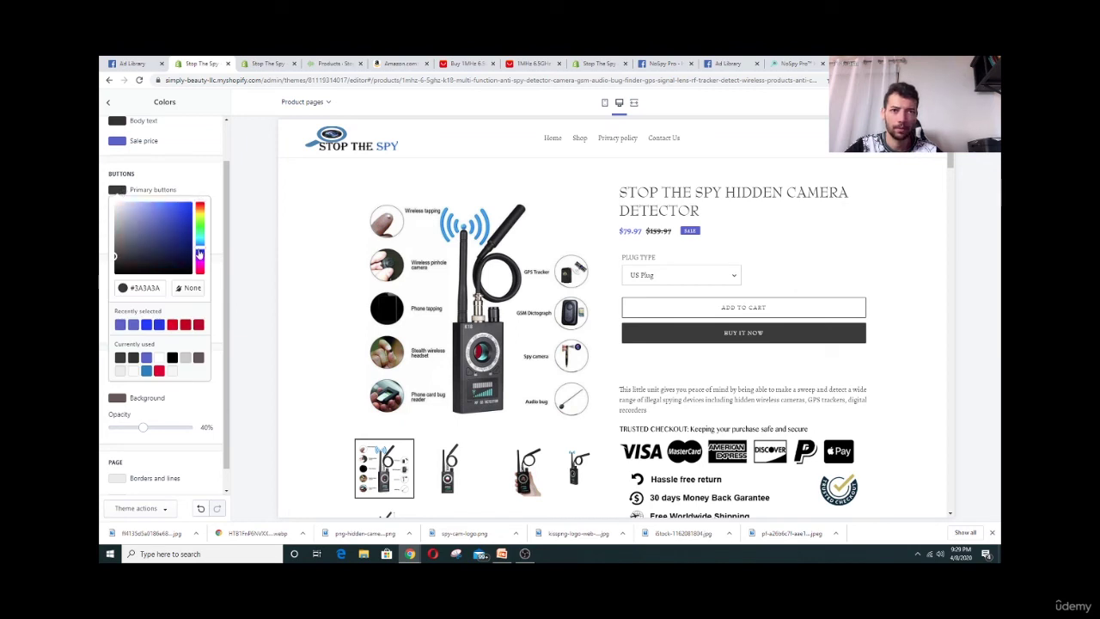
{"action": "left_click_drag", "start_coordinate": [180, 237], "coordinate": [195, 220]}
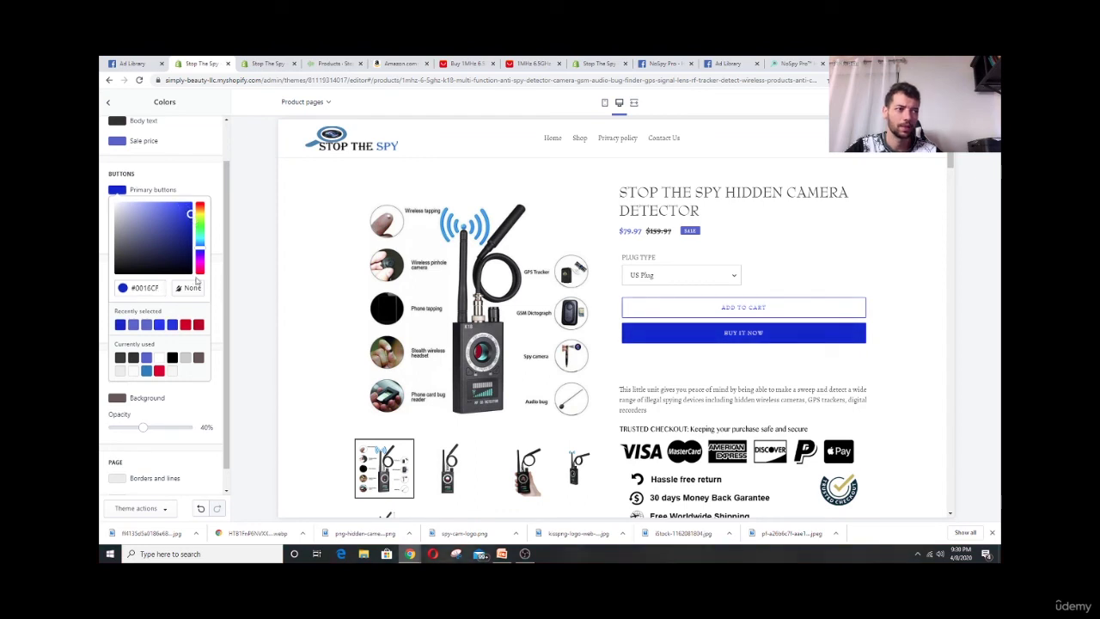
{"action": "scroll", "coordinate": [178, 248], "scroll_direction": "down", "scroll_amount": 1}
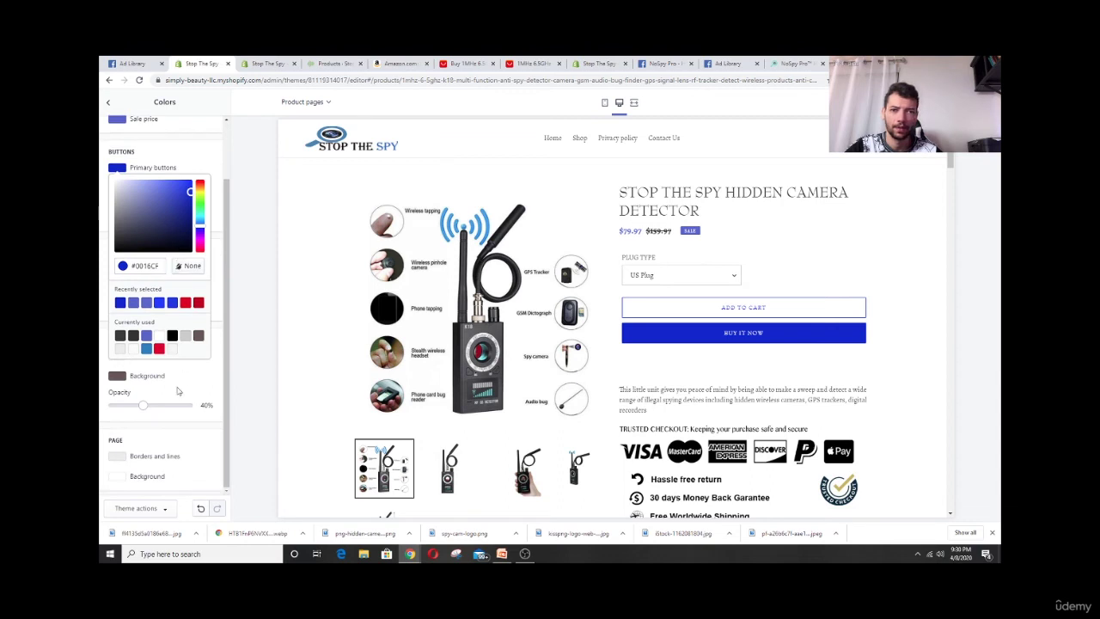
{"action": "left_click", "coordinate": [152, 152]}
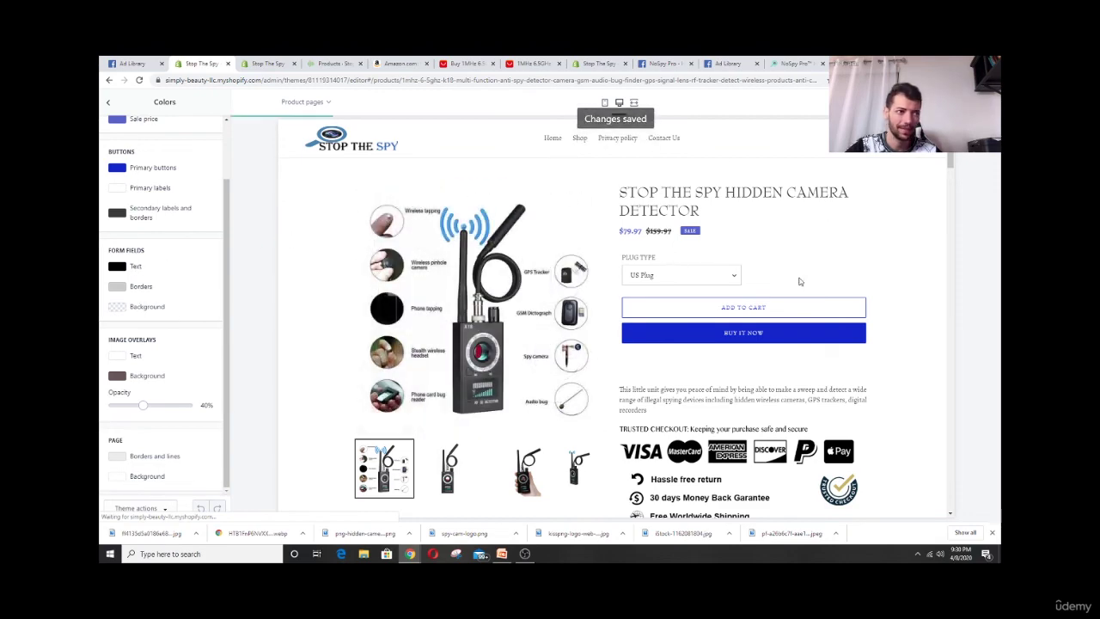
{"action": "scroll", "coordinate": [799, 280], "scroll_direction": "down", "scroll_amount": 3}
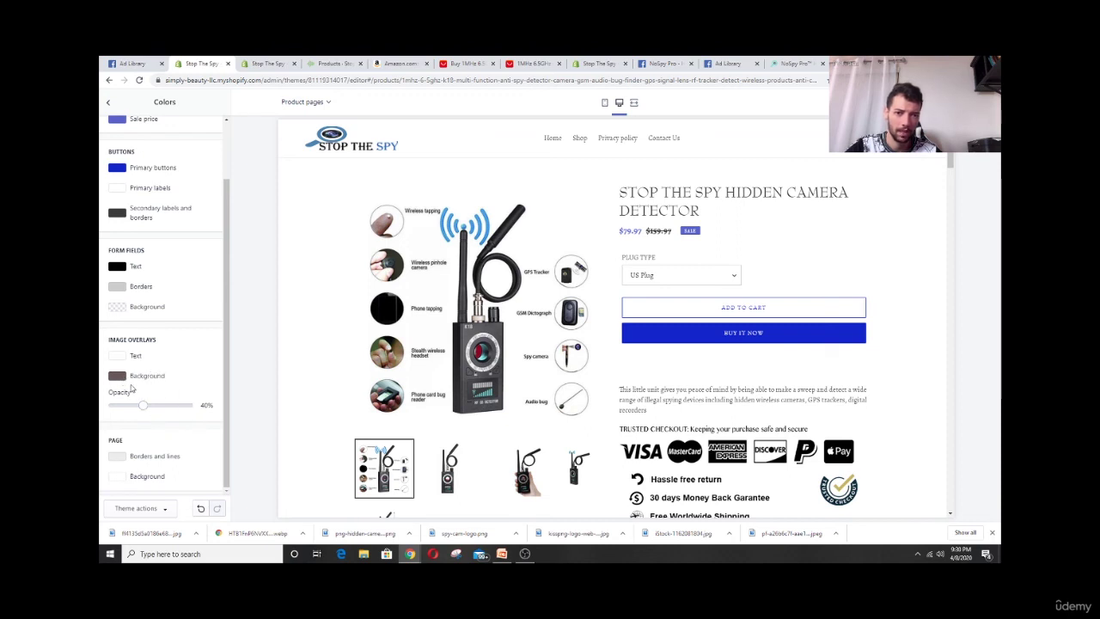
Try blue shades such as #253BBE and #2235A6 for the headings and links
{"action": "scroll", "coordinate": [182, 384], "scroll_direction": "up", "scroll_amount": 1}
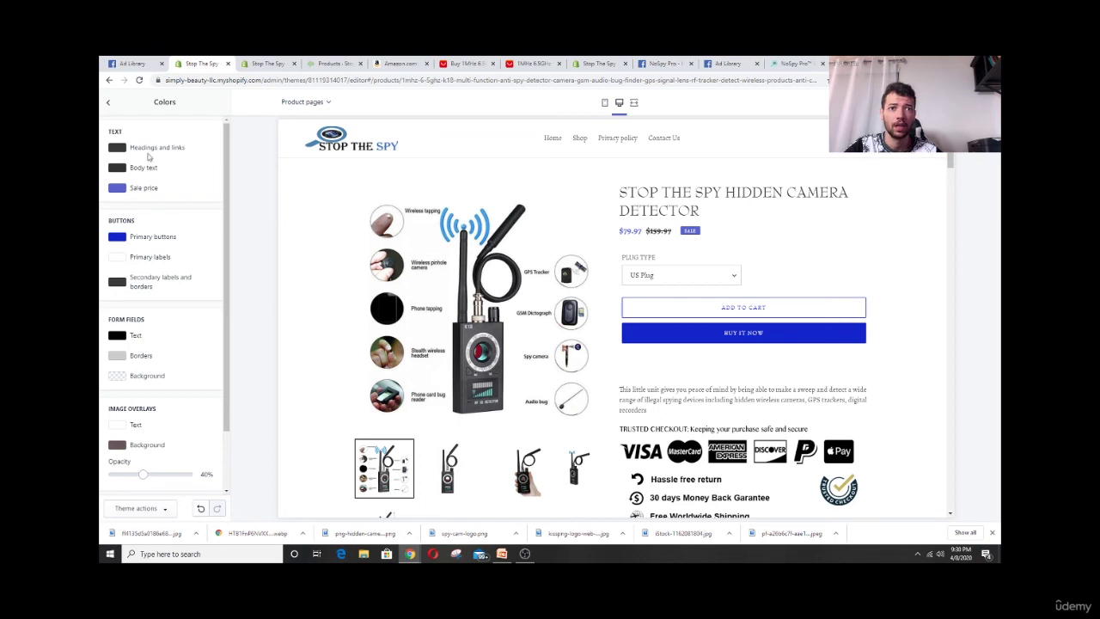
{"action": "left_click", "coordinate": [117, 148]}
{"action": "left_click_drag", "start_coordinate": [198, 212], "coordinate": [198, 206]}
{"action": "left_click", "coordinate": [177, 179]}
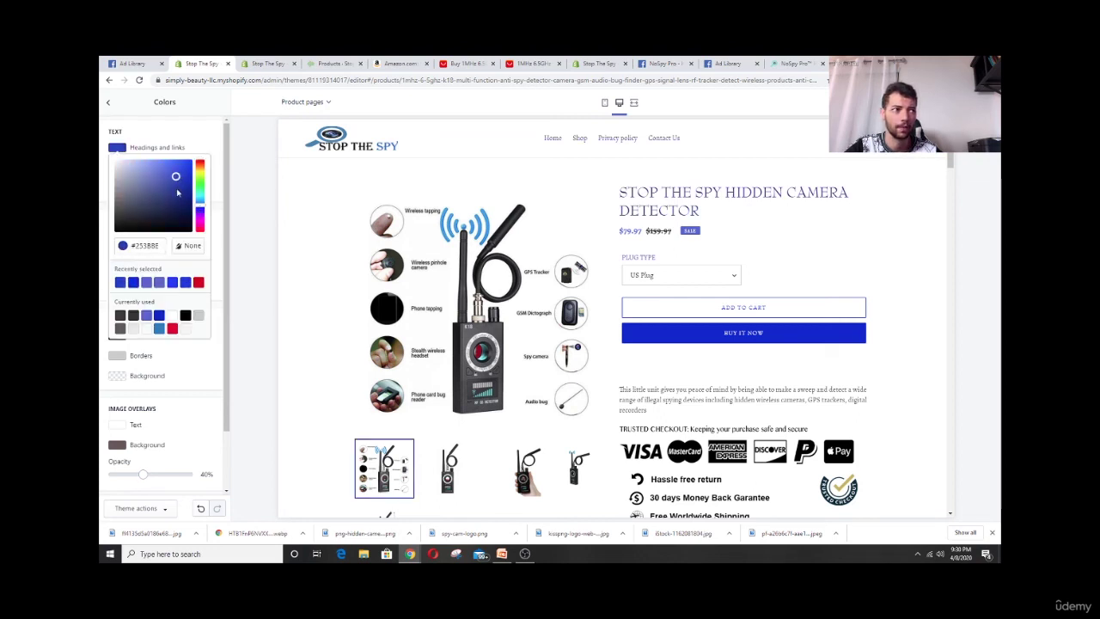
{"action": "left_click", "coordinate": [175, 184]}
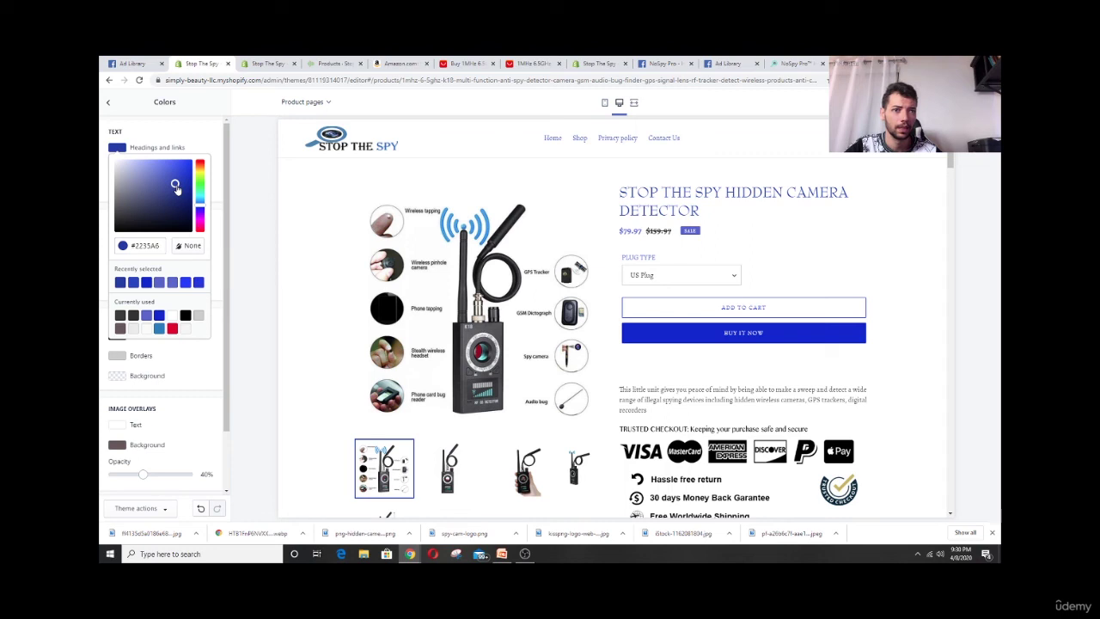
{"action": "mouse_move", "coordinate": [176, 185]}
{"action": "left_mouse_down"}
{"action": "mouse_move", "coordinate": [172, 198]}
{"action": "mouse_move", "coordinate": [176, 182]}
{"action": "left_mouse_up"}
{"action": "left_click", "coordinate": [169, 195]}
Set the headings and links color to black, #000000
{"action": "left_click_drag", "start_coordinate": [122, 234], "coordinate": [100, 269]}
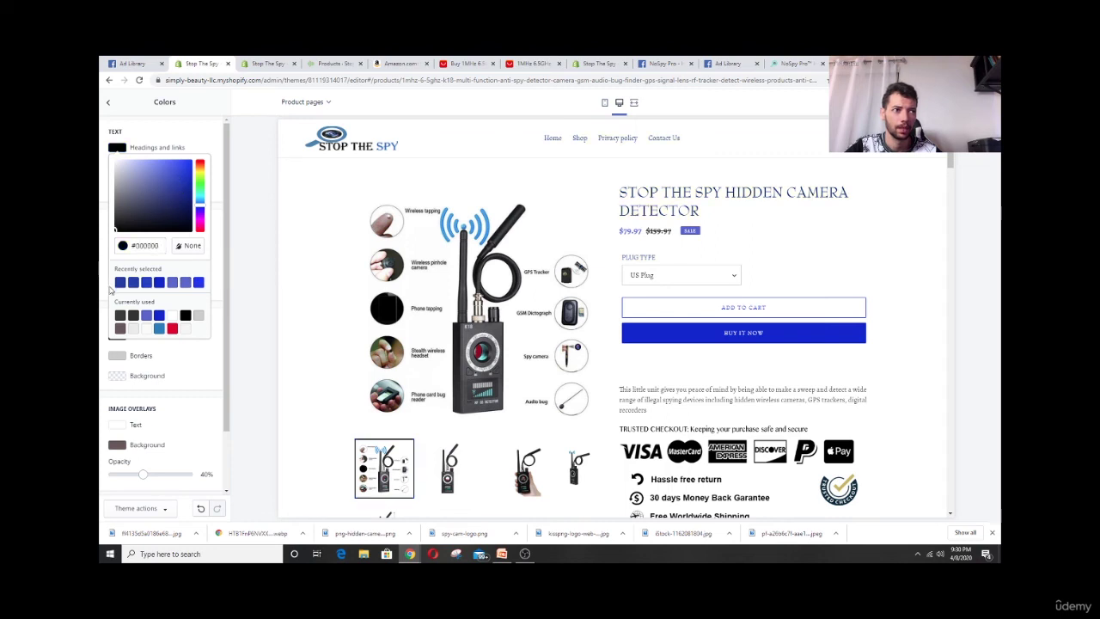
{"action": "left_click_drag", "start_coordinate": [177, 172], "coordinate": [103, 275]}
{"action": "left_click", "coordinate": [113, 291]}
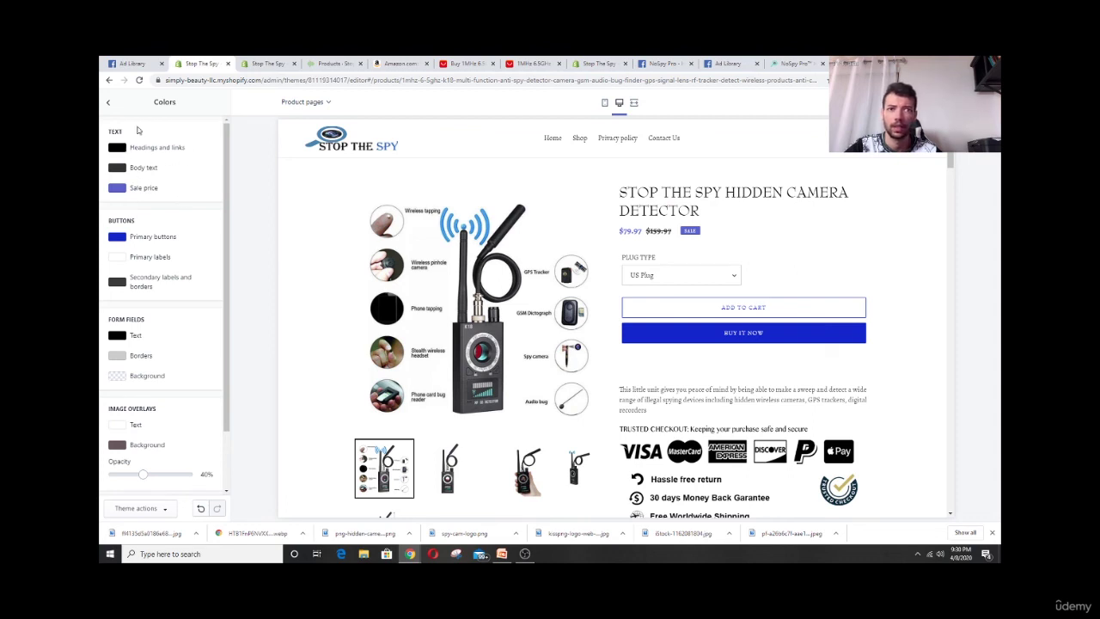
Turn on the announcement bar in the theme's header section
{"action": "left_click", "coordinate": [108, 105]}
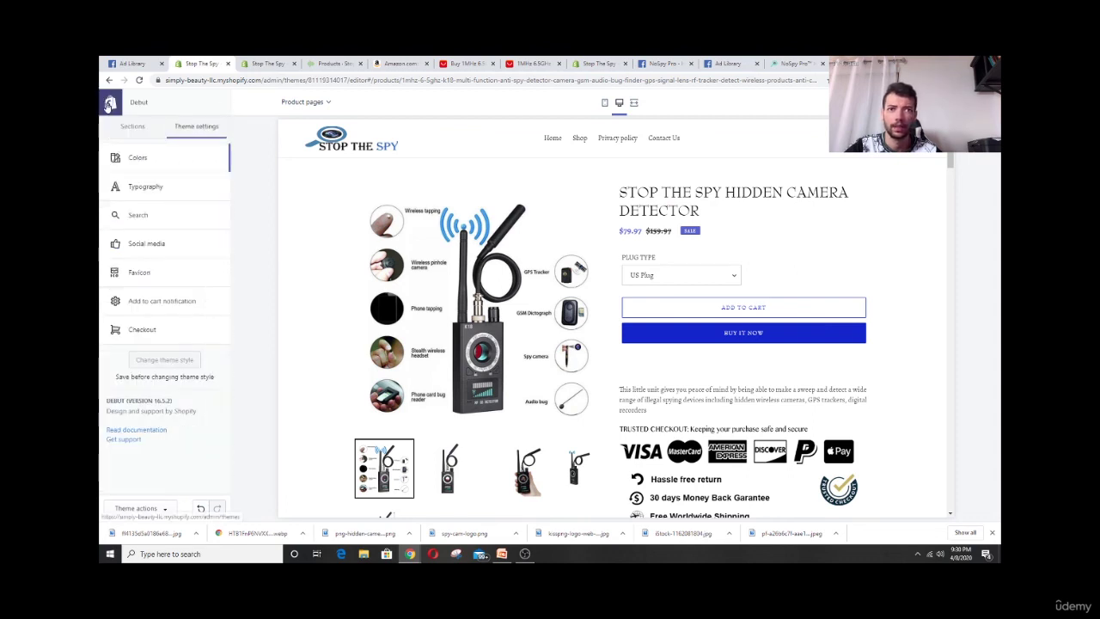
{"action": "left_click", "coordinate": [146, 129]}
{"action": "left_click", "coordinate": [149, 158]}
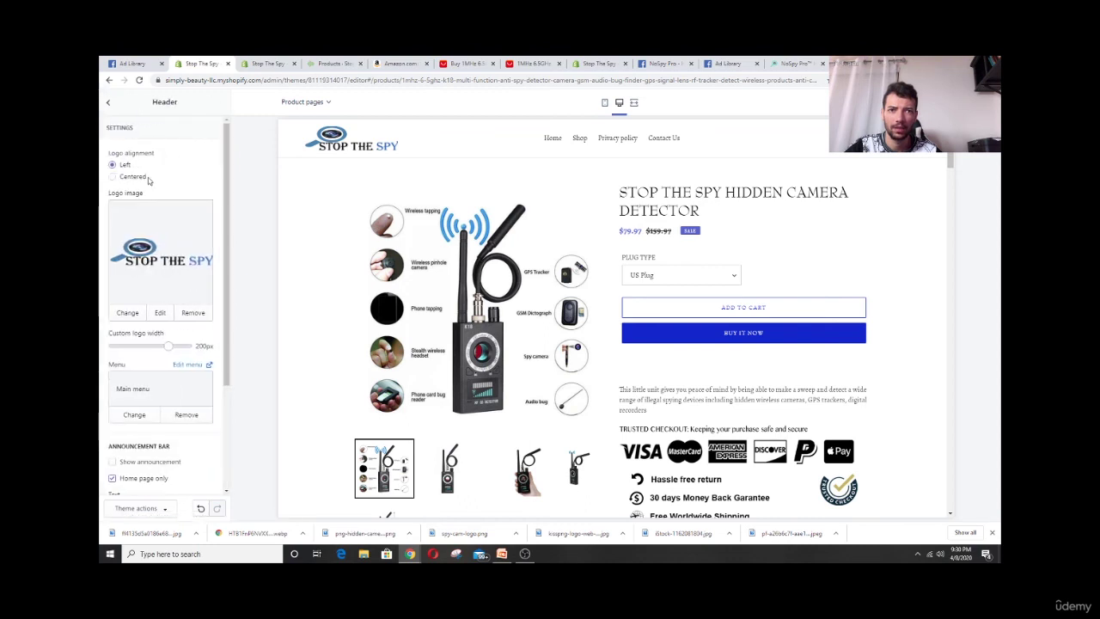
{"action": "scroll", "coordinate": [184, 181], "scroll_direction": "down", "scroll_amount": 1}
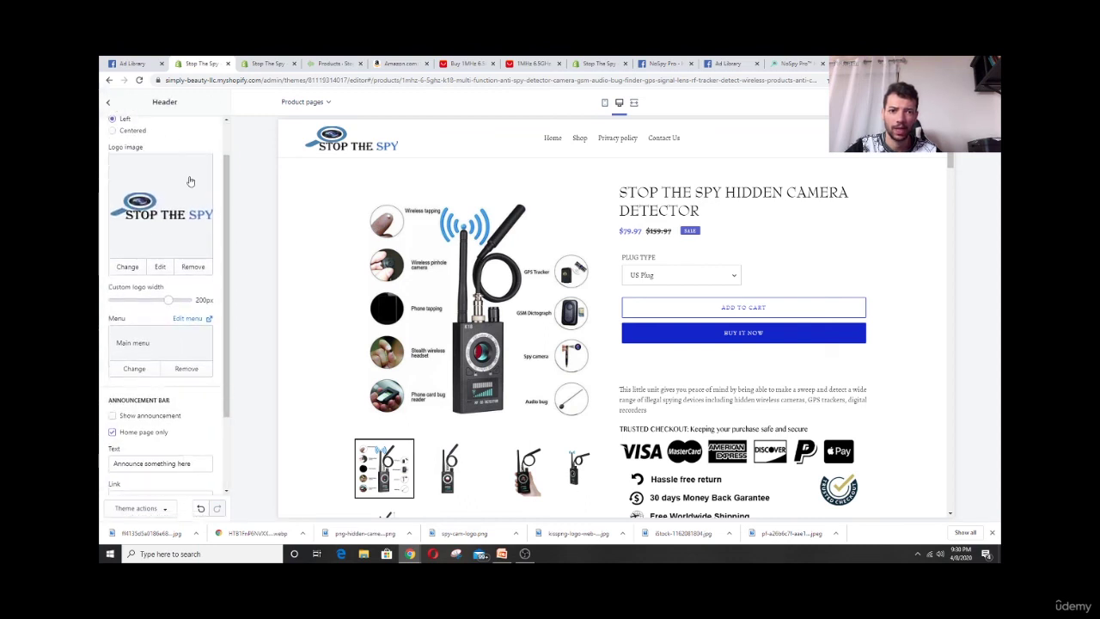
{"action": "left_click", "coordinate": [165, 419]}
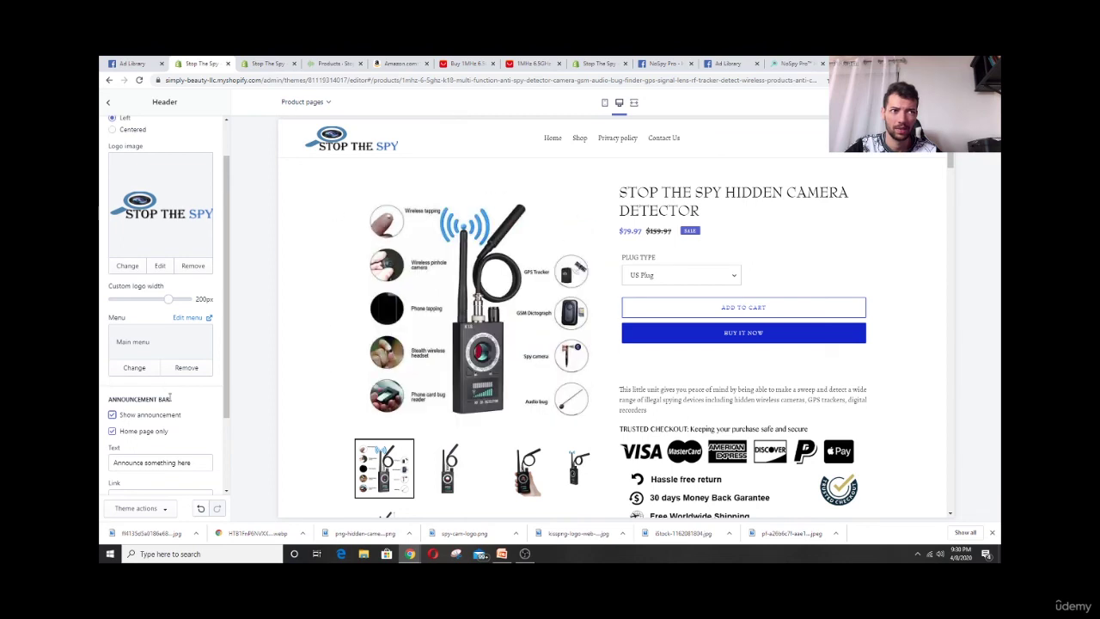
Set the announcement bar text to "FREE SHIPPING WORLDWIDE" and save the theme
{"action": "scroll", "coordinate": [171, 368], "scroll_direction": "down", "scroll_amount": 2}
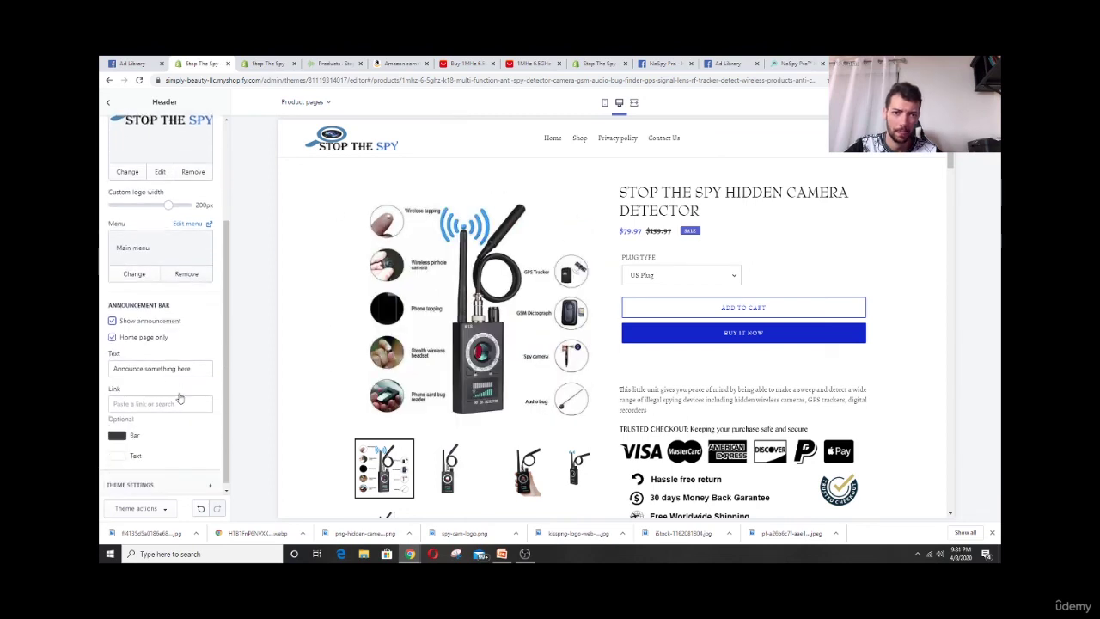
{"action": "left_click_drag", "start_coordinate": [193, 369], "coordinate": [101, 370]}
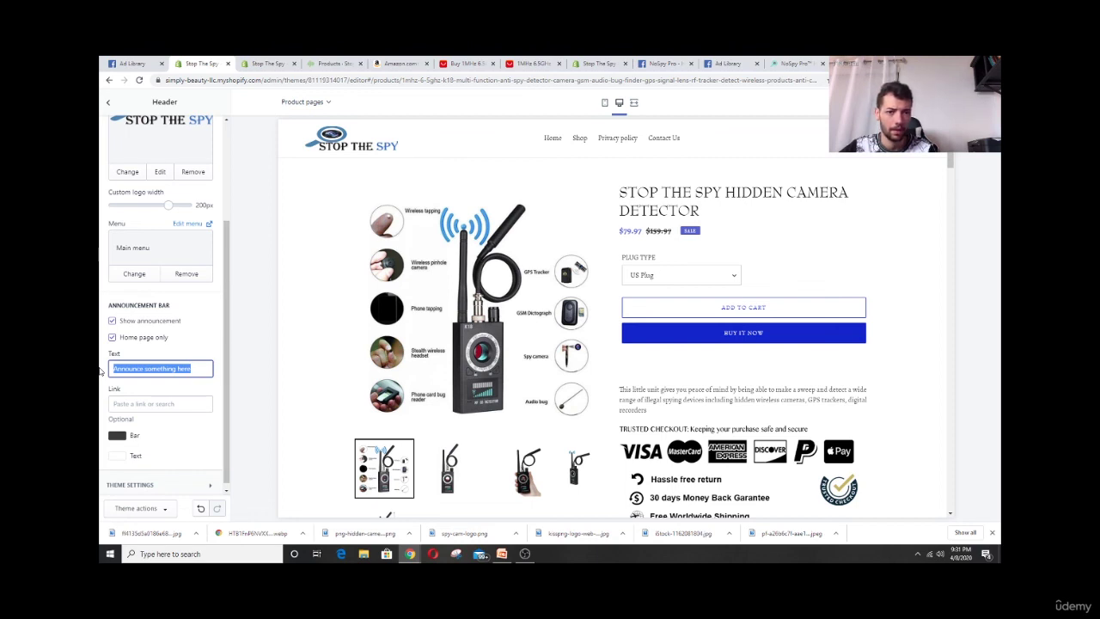
{"action": "type", "text": "F"}
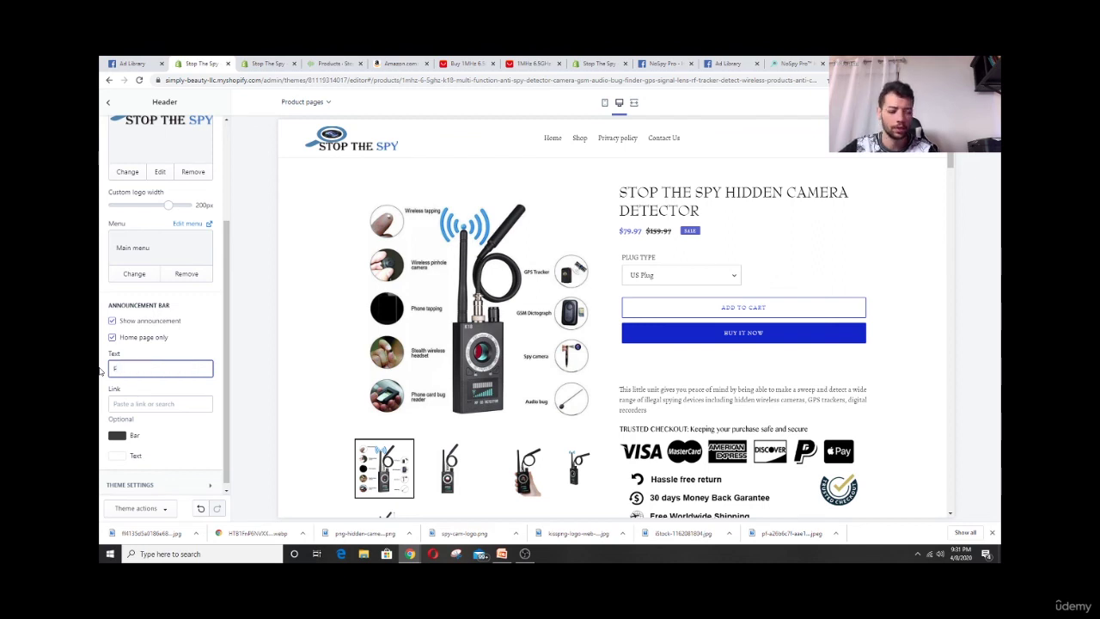
{"action": "type", "text": "REE SHIPP"}
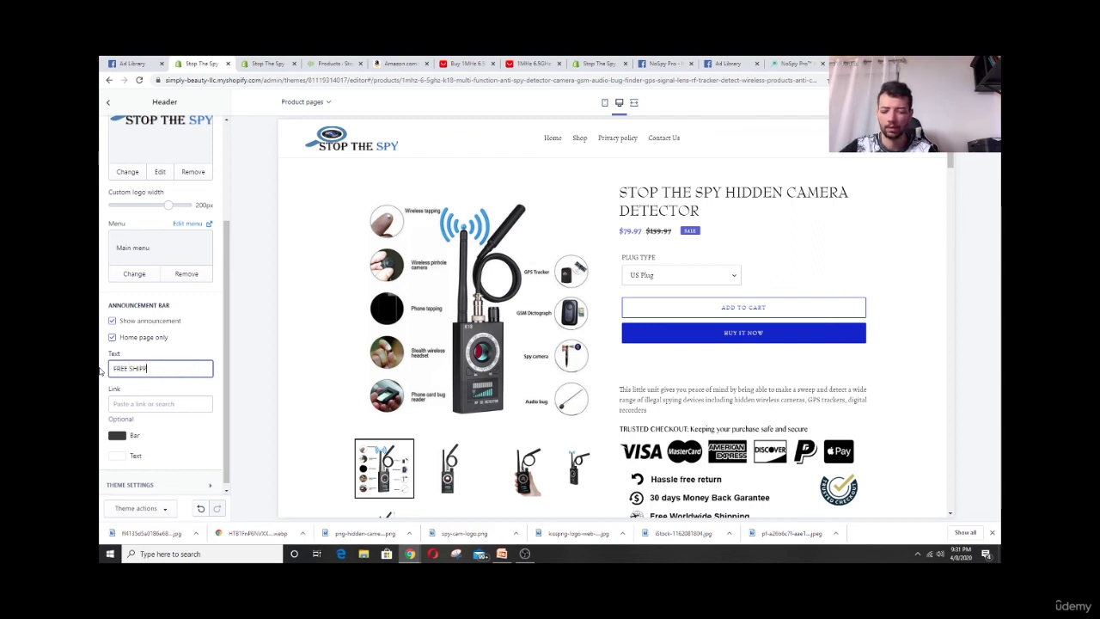
{"action": "type", "text": "ING WORLD"}
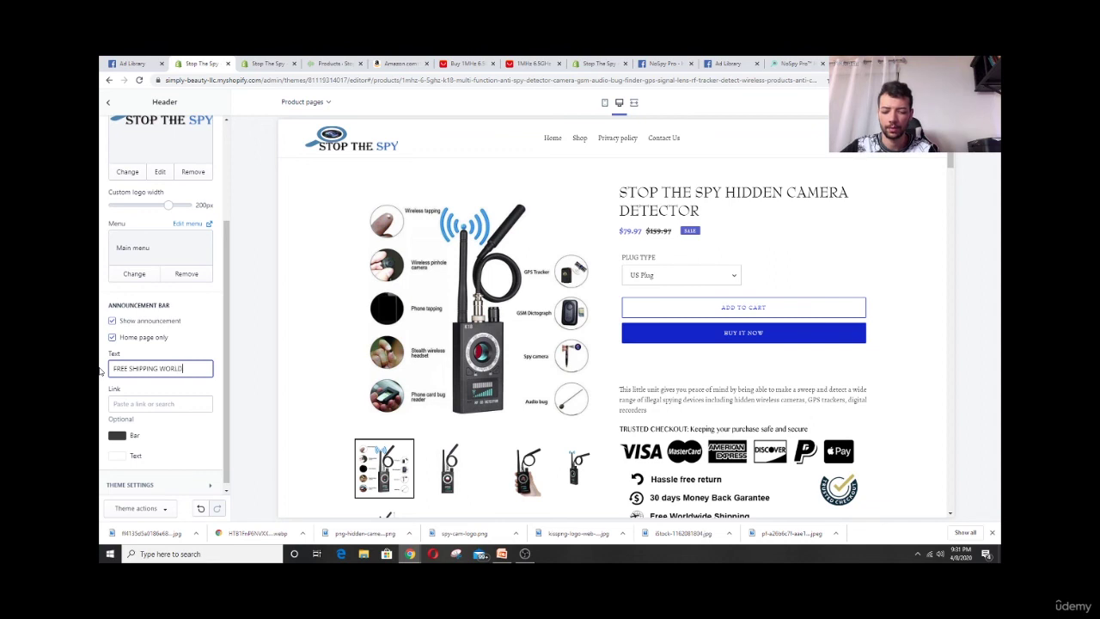
{"action": "type", "text": "WIDE"}
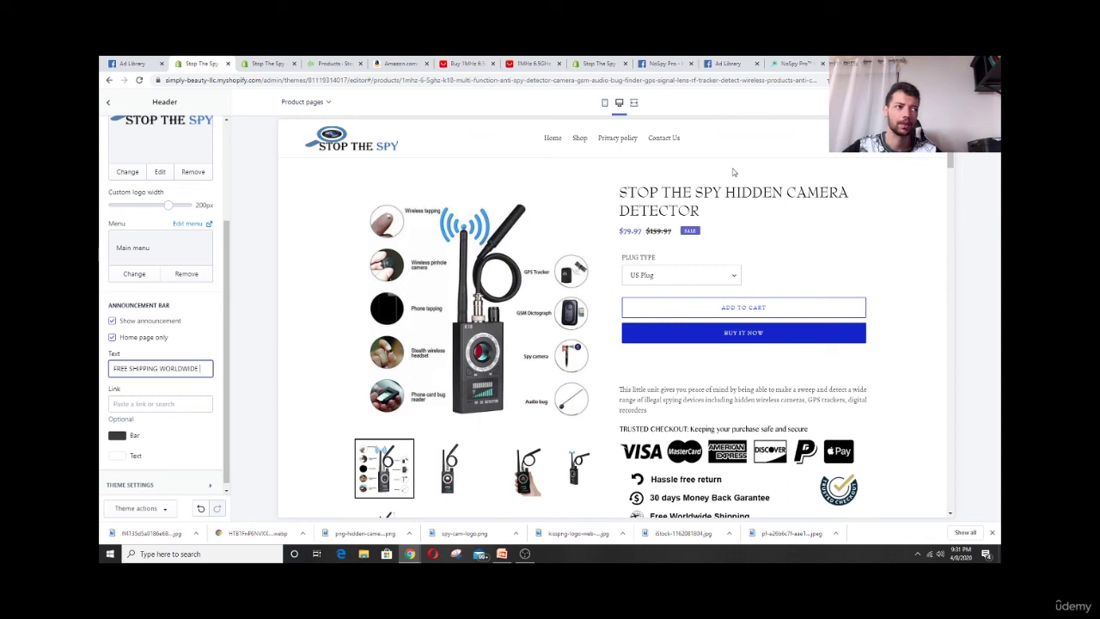
{"action": "scroll", "coordinate": [184, 361], "scroll_direction": "down", "scroll_amount": 1}
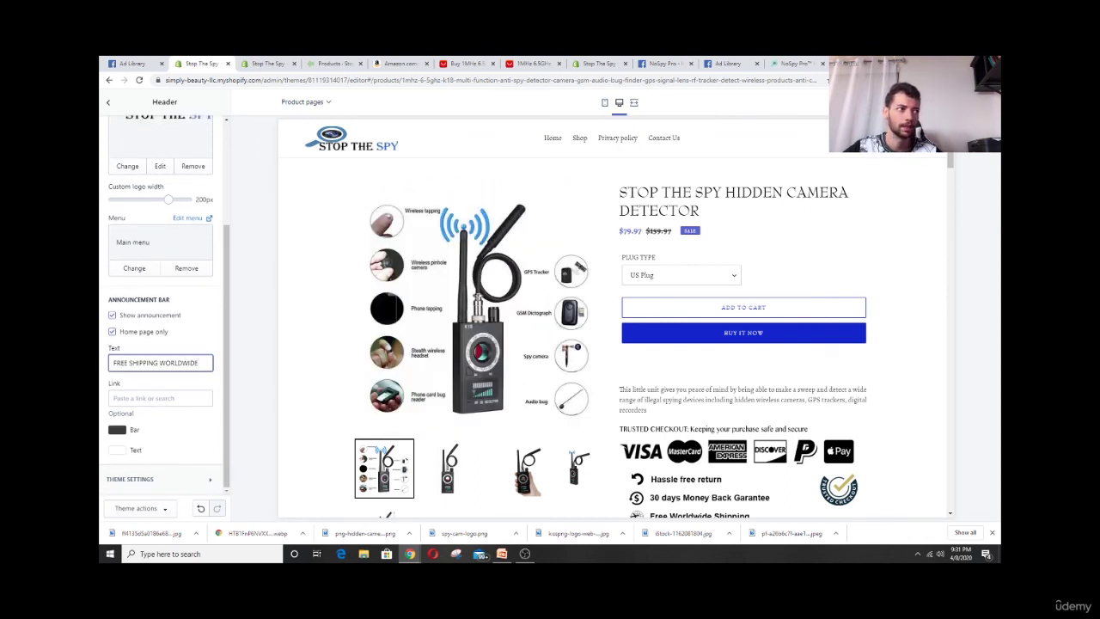
{"action": "key", "text": "ctrl+s"}
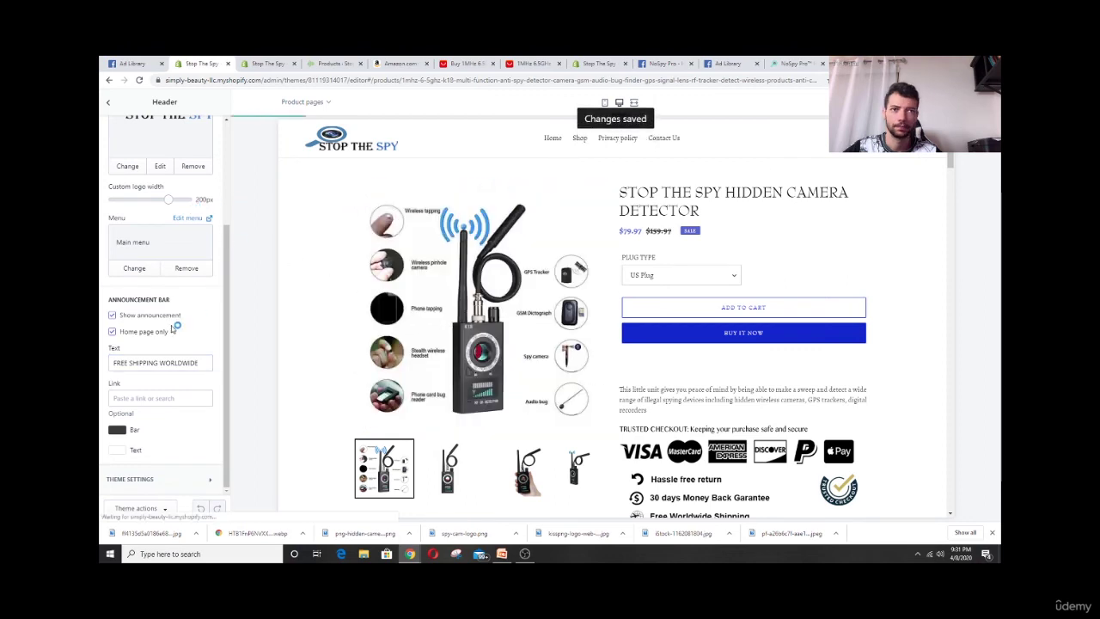
Turn off the announcement bar's "Home page only" option so the bar shows on every page
{"action": "scroll", "coordinate": [181, 330], "scroll_direction": "up", "scroll_amount": 3}
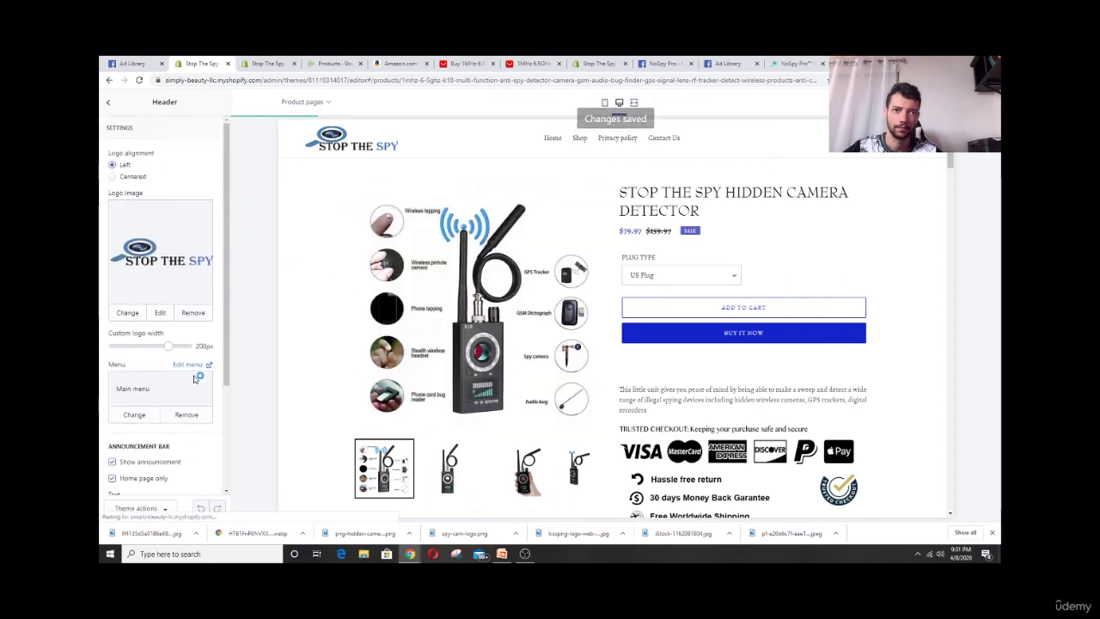
{"action": "scroll", "coordinate": [217, 346], "scroll_direction": "down", "scroll_amount": 1}
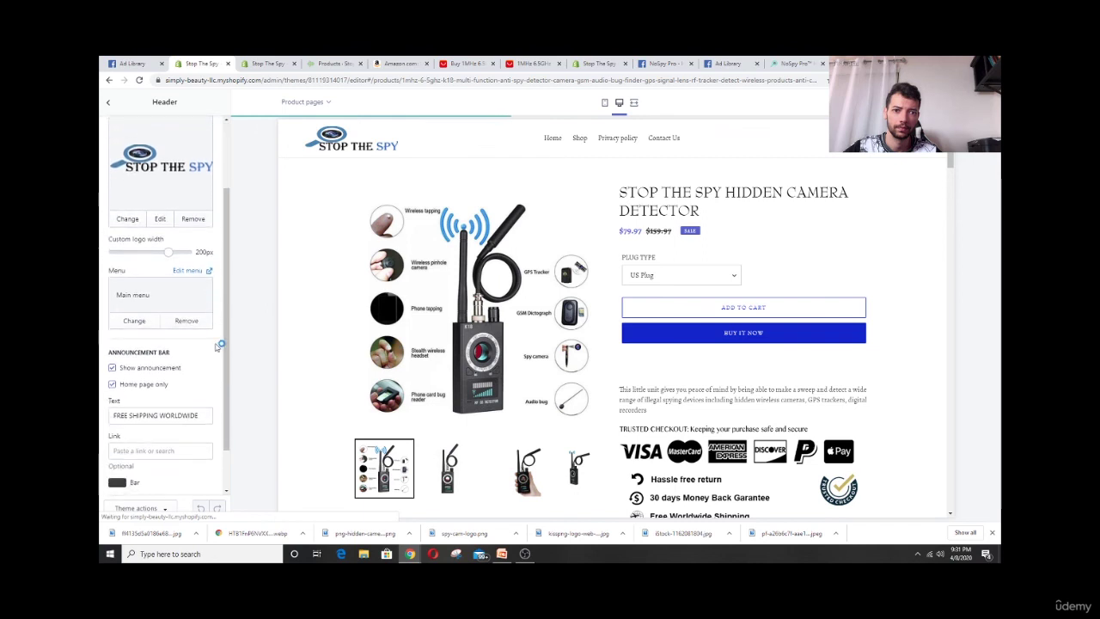
{"action": "scroll", "coordinate": [191, 350], "scroll_direction": "down", "scroll_amount": 1}
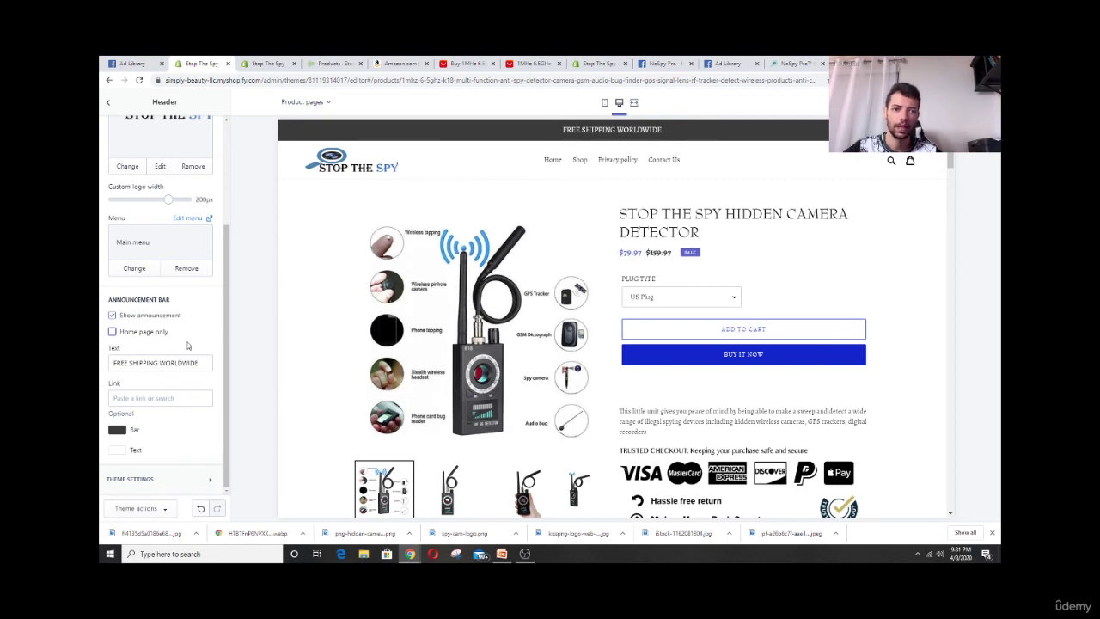
Change the announcement bar's background to a dark blue, trying several shades against the product page preview
{"action": "left_click", "coordinate": [117, 430]}
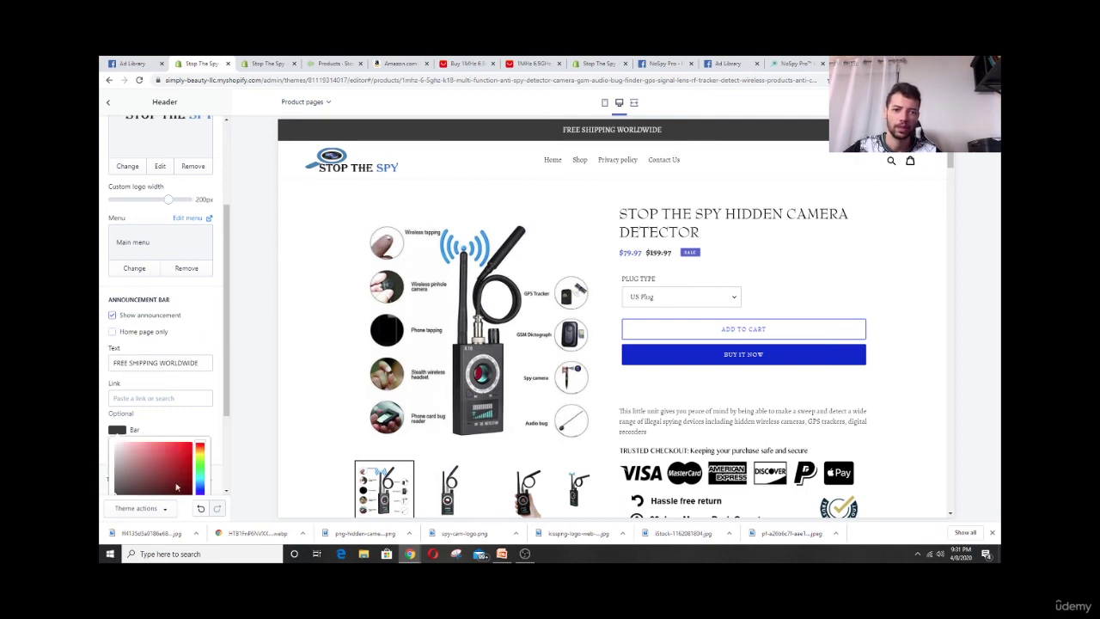
{"action": "left_click", "coordinate": [199, 488]}
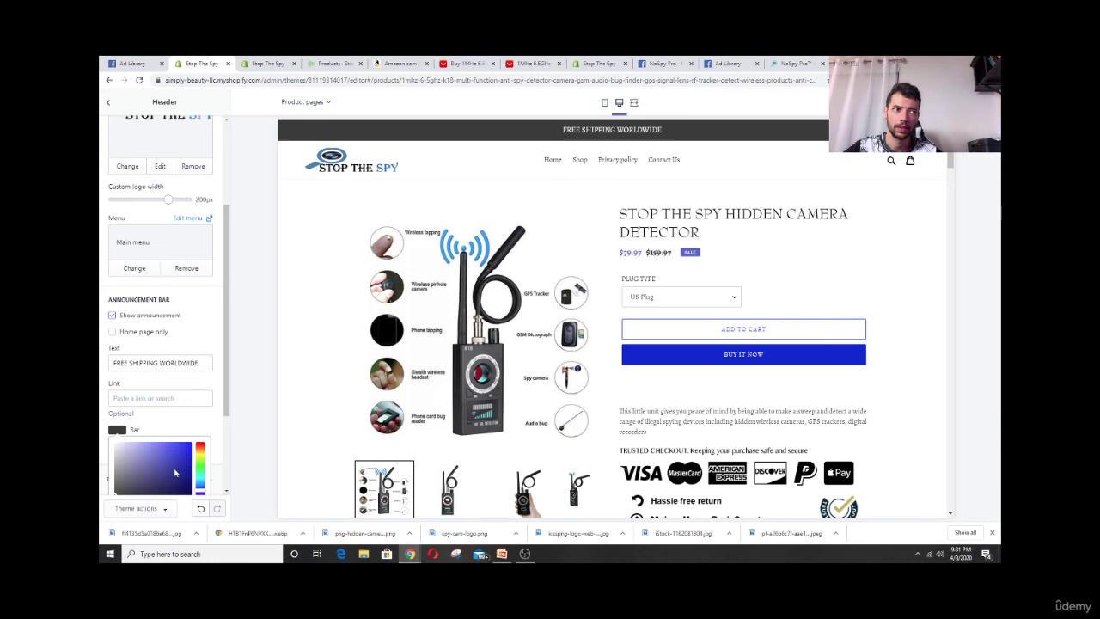
{"action": "mouse_move", "coordinate": [173, 466]}
{"action": "left_mouse_down"}
{"action": "mouse_move", "coordinate": [178, 478]}
{"action": "mouse_move", "coordinate": [160, 460]}
{"action": "mouse_move", "coordinate": [187, 462]}
{"action": "left_mouse_up"}
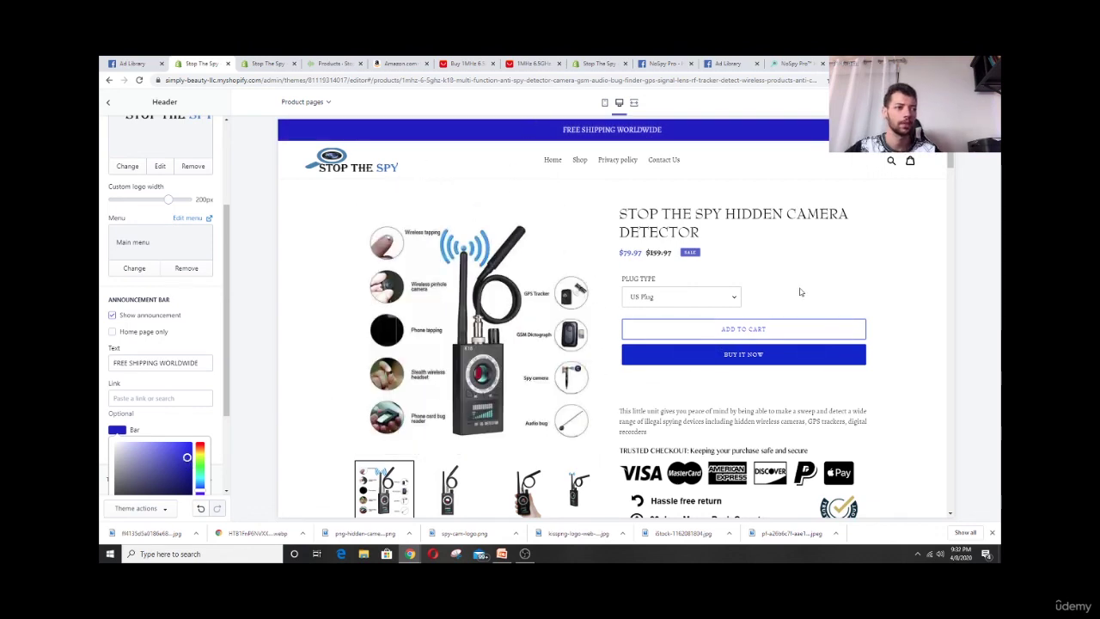
{"action": "scroll", "coordinate": [799, 292], "scroll_direction": "down", "scroll_amount": 4}
{"action": "scroll", "coordinate": [782, 258], "scroll_direction": "up", "scroll_amount": 4}
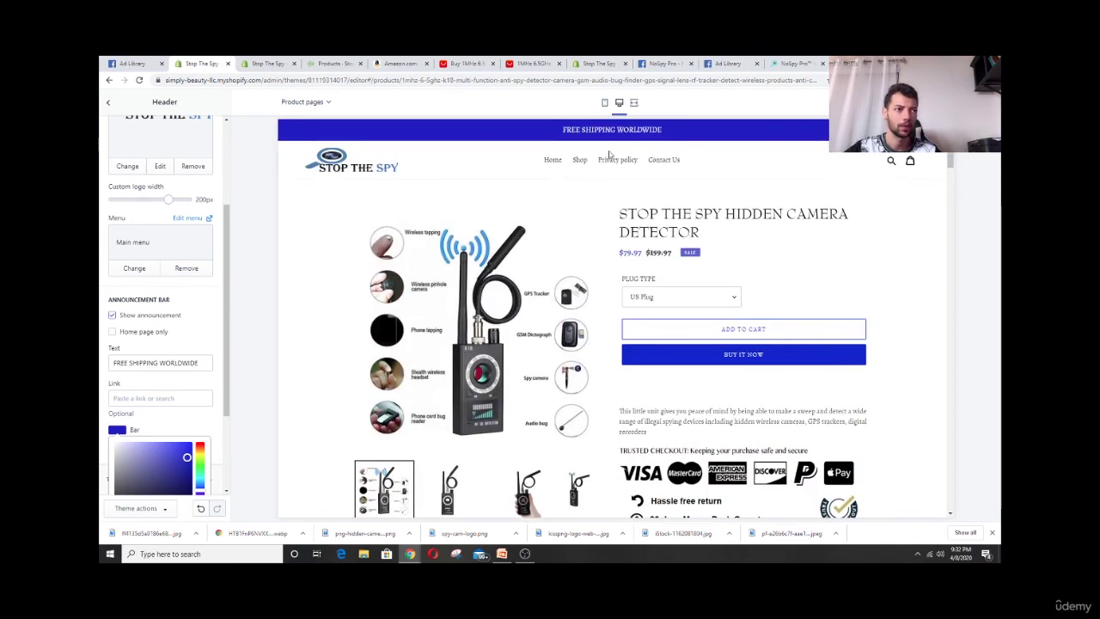
{"action": "mouse_move", "coordinate": [182, 473]}
{"action": "left_mouse_down"}
{"action": "mouse_move", "coordinate": [179, 492]}
{"action": "mouse_move", "coordinate": [180, 476]}
{"action": "left_mouse_up"}
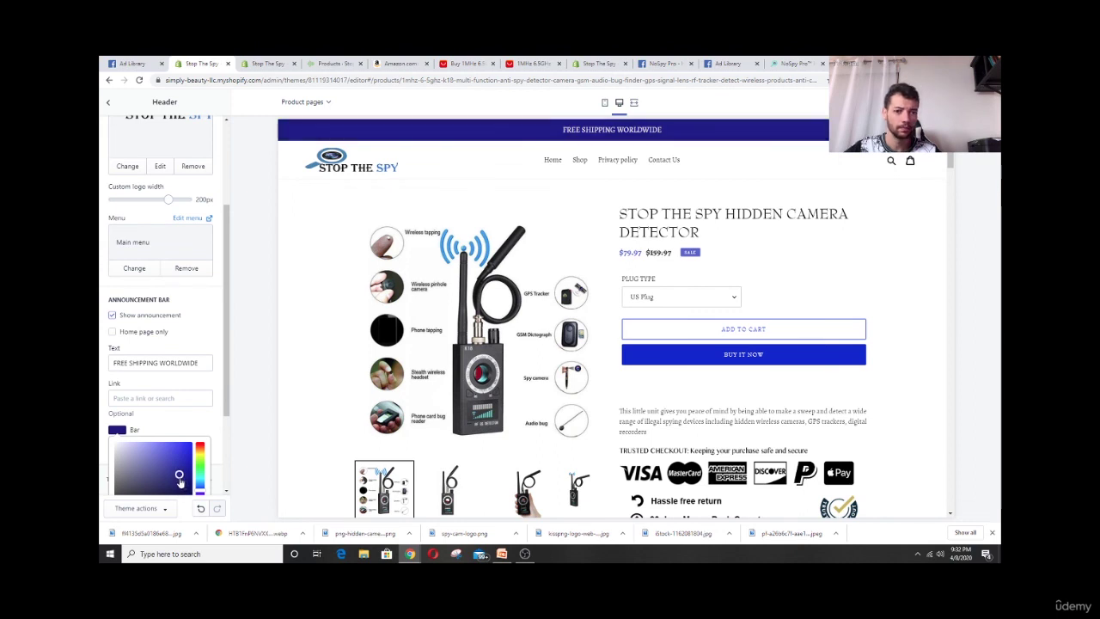
{"action": "left_click_drag", "start_coordinate": [181, 481], "coordinate": [180, 475]}
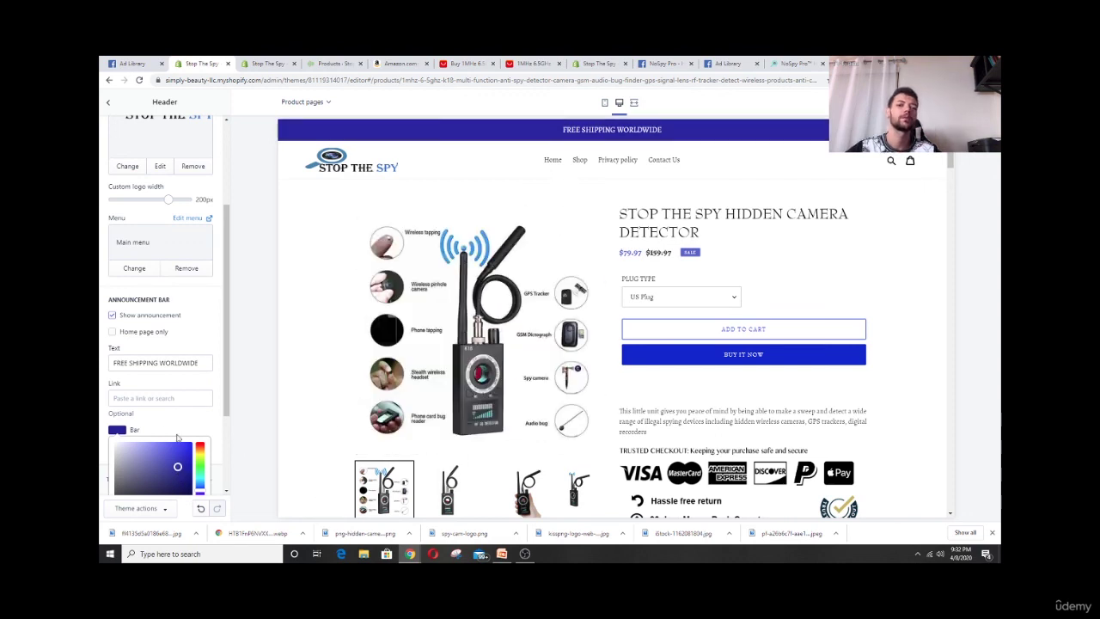
{"action": "left_click", "coordinate": [149, 430]}
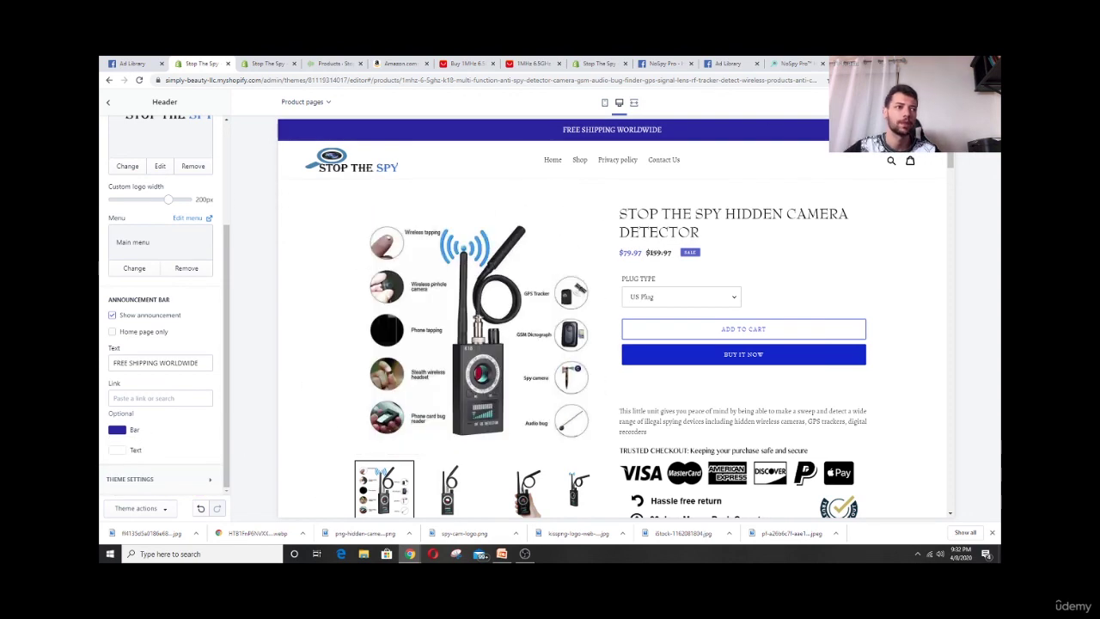
{"action": "scroll", "coordinate": [913, 337], "scroll_direction": "down", "scroll_amount": 10}
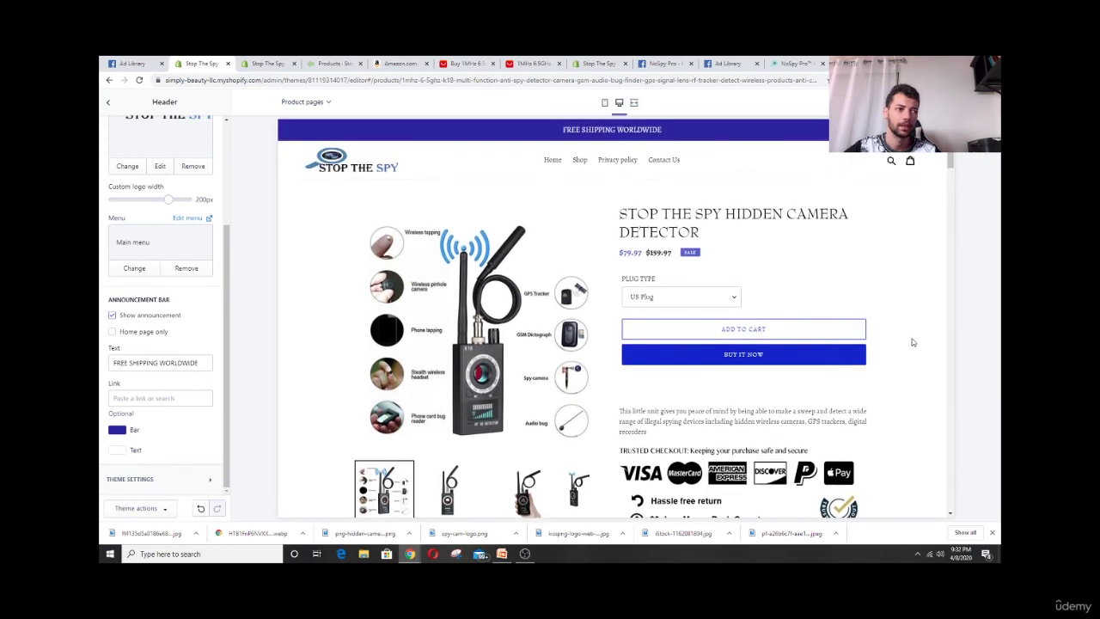
{"action": "scroll", "coordinate": [914, 341], "scroll_direction": "up", "scroll_amount": 10}
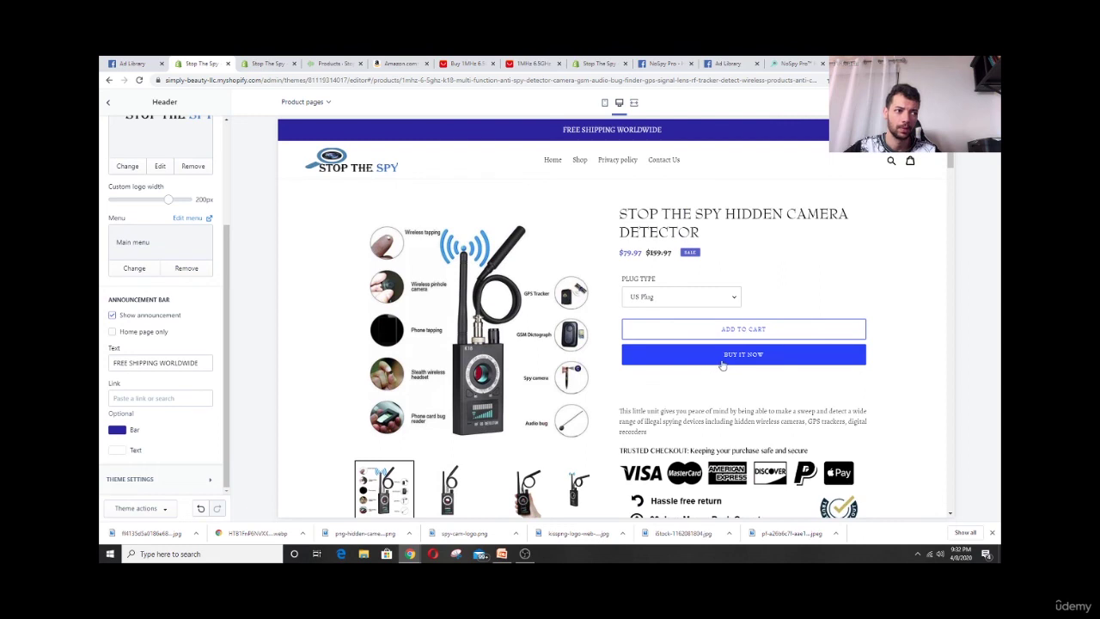
Change the primary buttons to a darker blue in the theme's color settings and save the theme
{"action": "scroll", "coordinate": [123, 180], "scroll_direction": "up", "scroll_amount": 3}
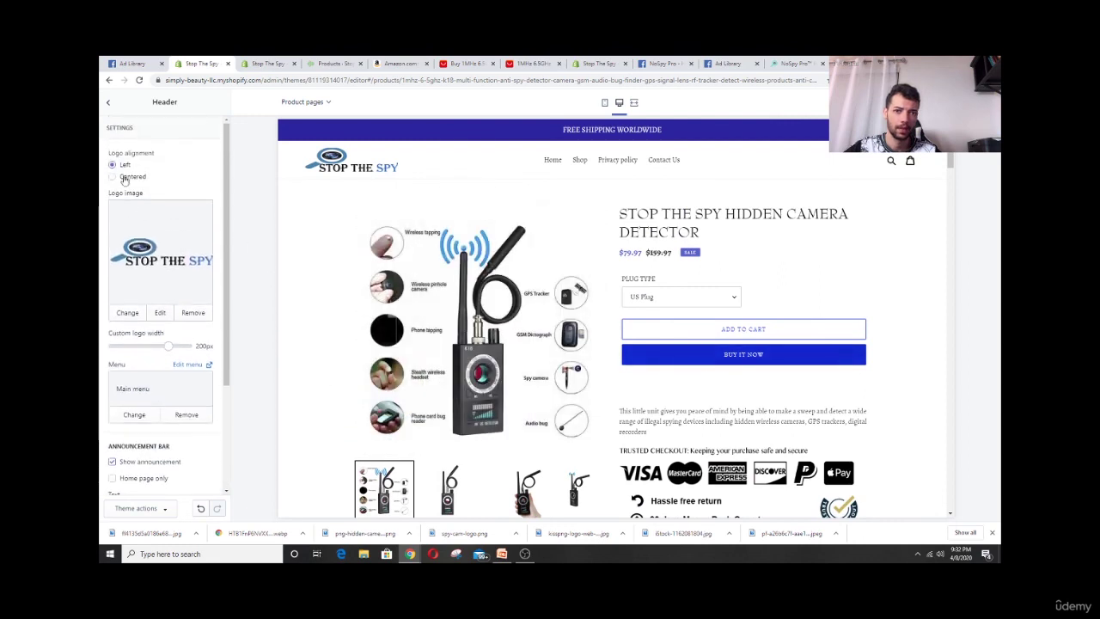
{"action": "left_click", "coordinate": [110, 103]}
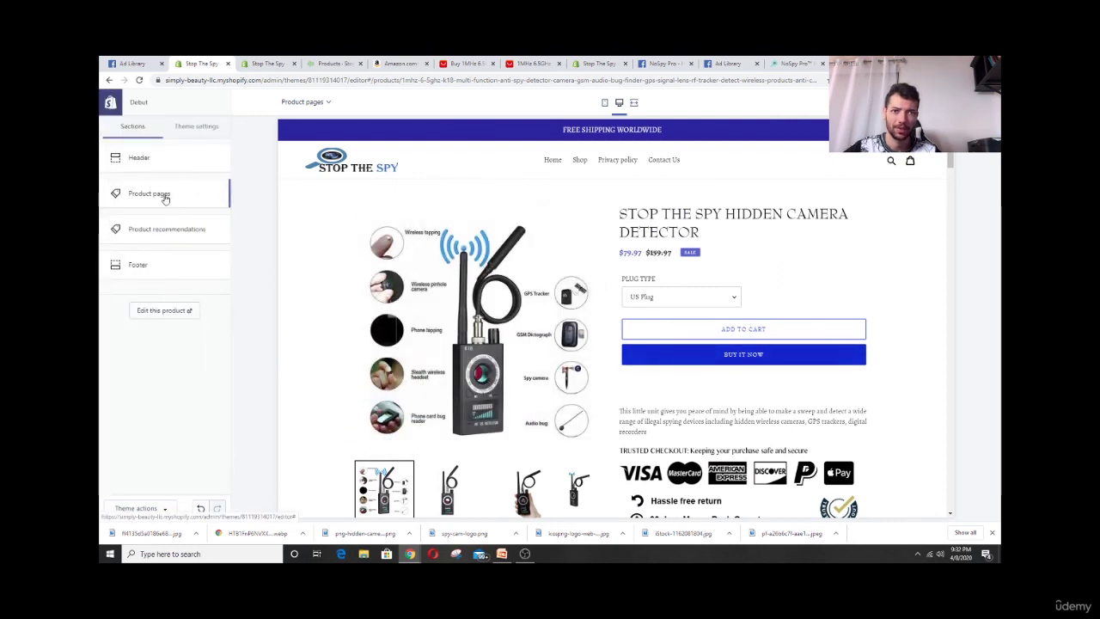
{"action": "left_click", "coordinate": [198, 127]}
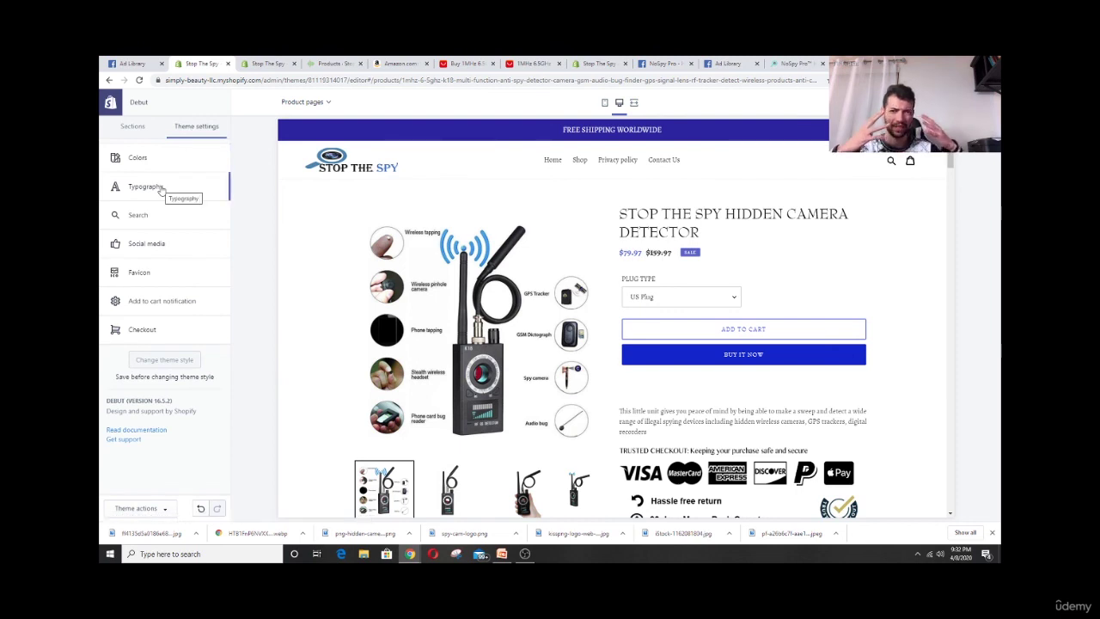
{"action": "left_click", "coordinate": [159, 189]}
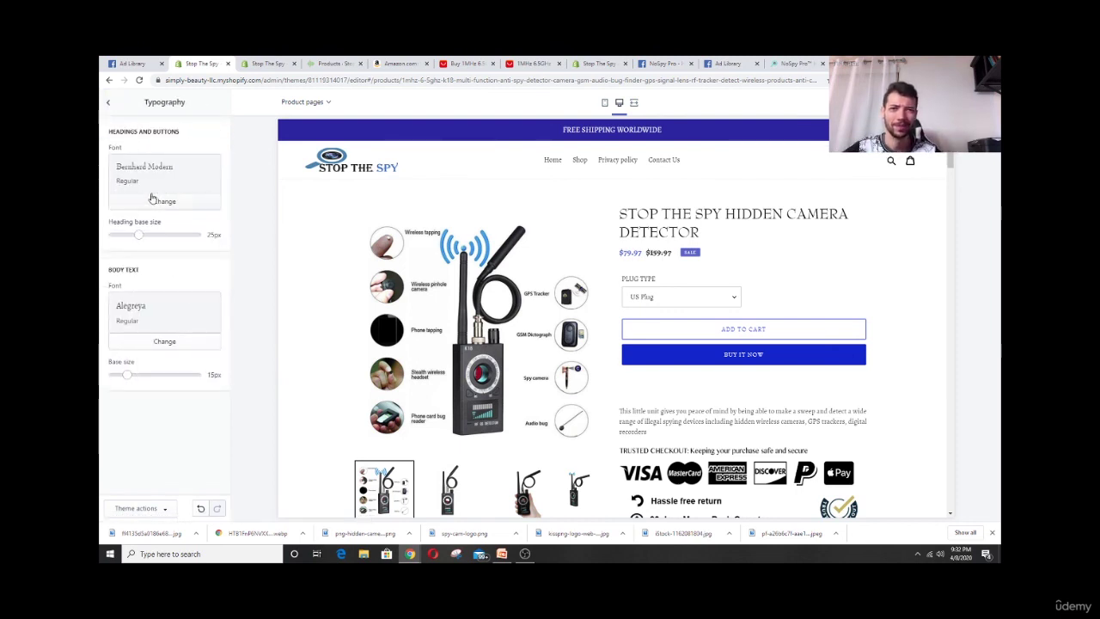
{"action": "left_click", "coordinate": [110, 102]}
{"action": "left_click", "coordinate": [142, 153]}
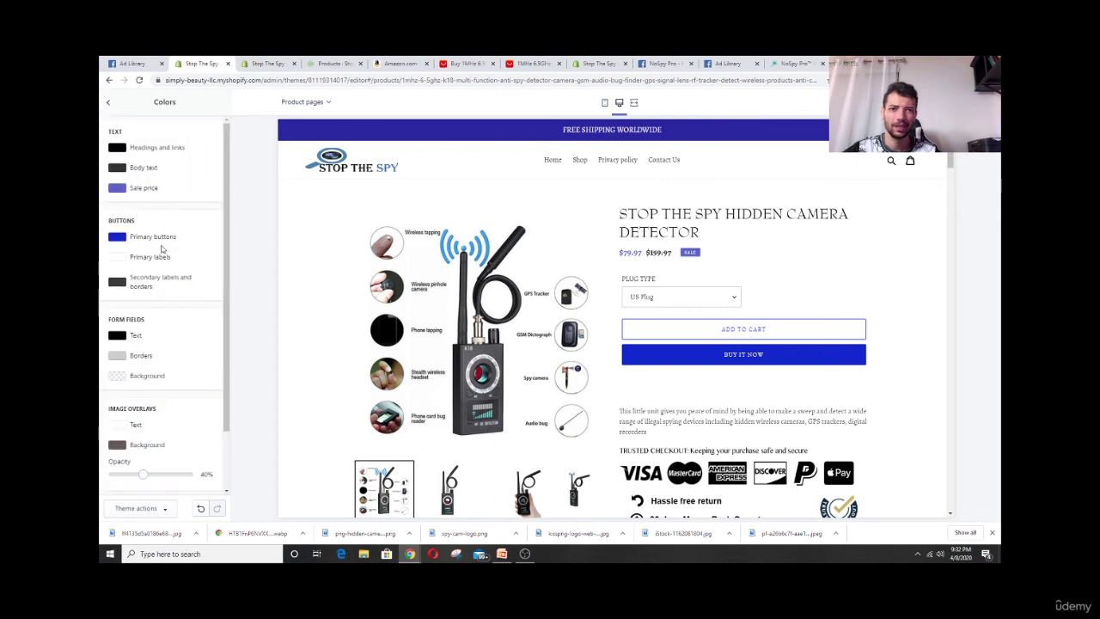
{"action": "left_click", "coordinate": [117, 238]}
{"action": "left_click", "coordinate": [179, 279]}
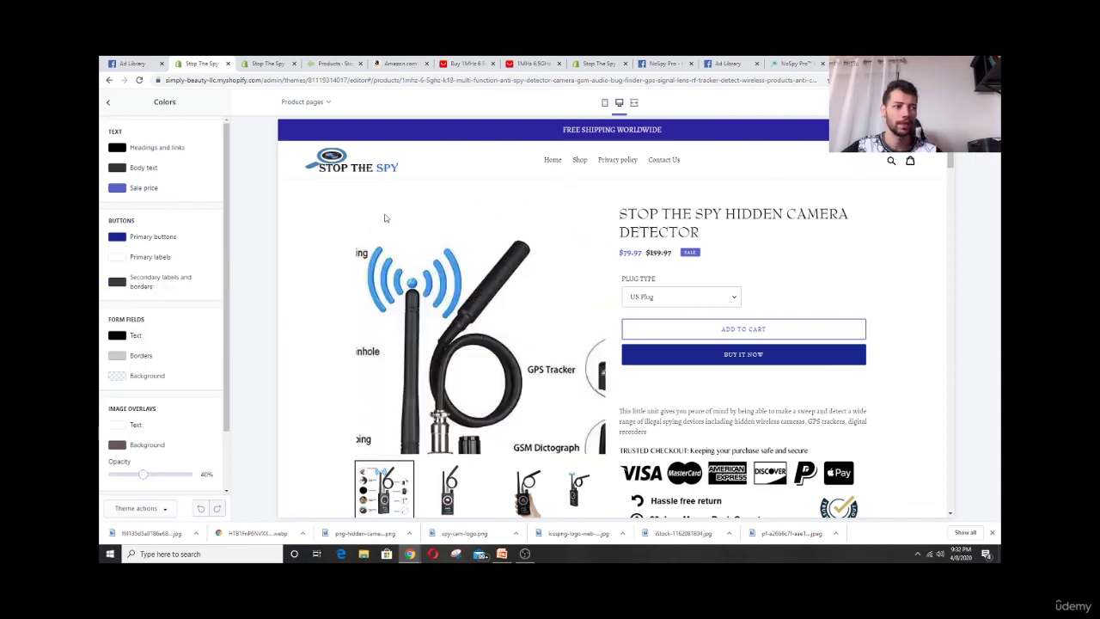
{"action": "key", "text": "ctrl+s"}
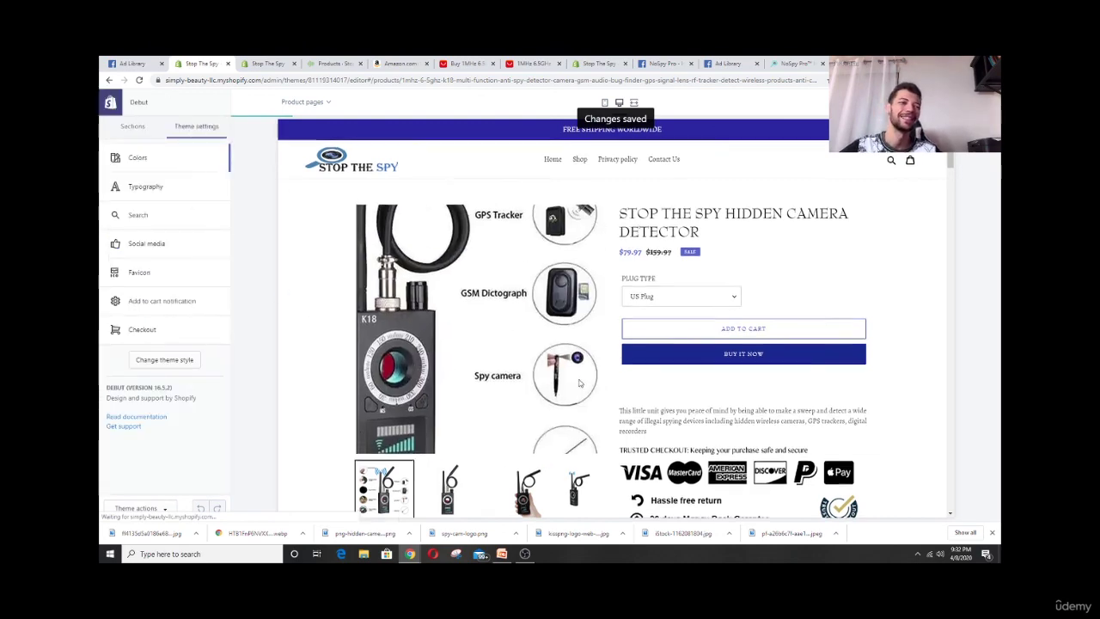
Review the product page's layout and the Shop page's product listing in the theme preview
{"action": "scroll", "coordinate": [596, 378], "scroll_direction": "down", "scroll_amount": 15}
{"action": "scroll", "coordinate": [620, 374], "scroll_direction": "down", "scroll_amount": 15}
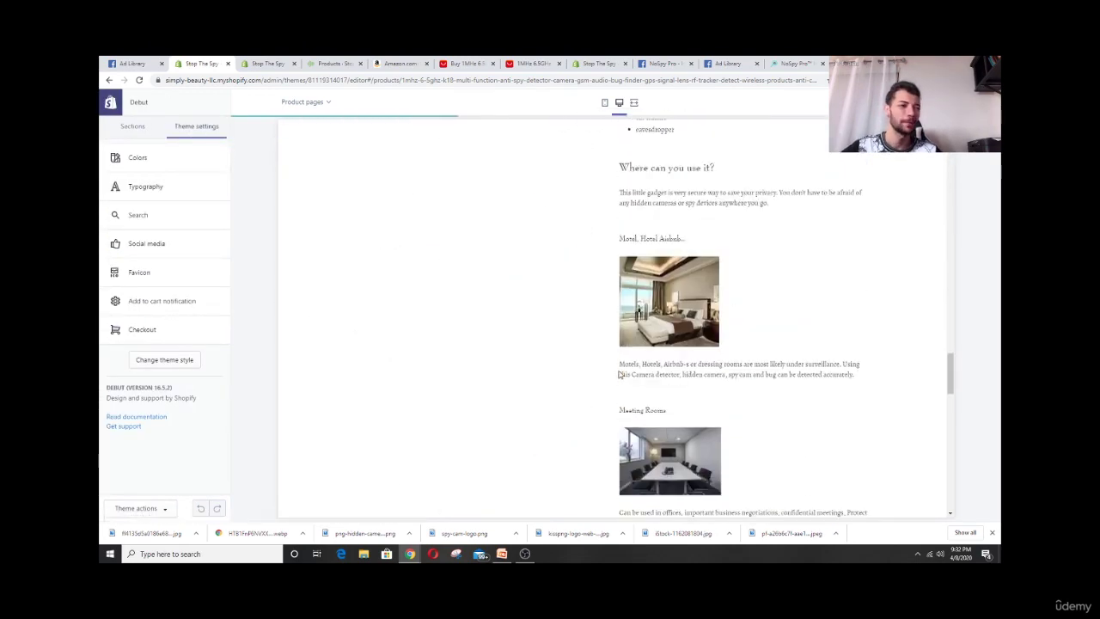
{"action": "scroll", "coordinate": [568, 379], "scroll_direction": "up", "scroll_amount": 20}
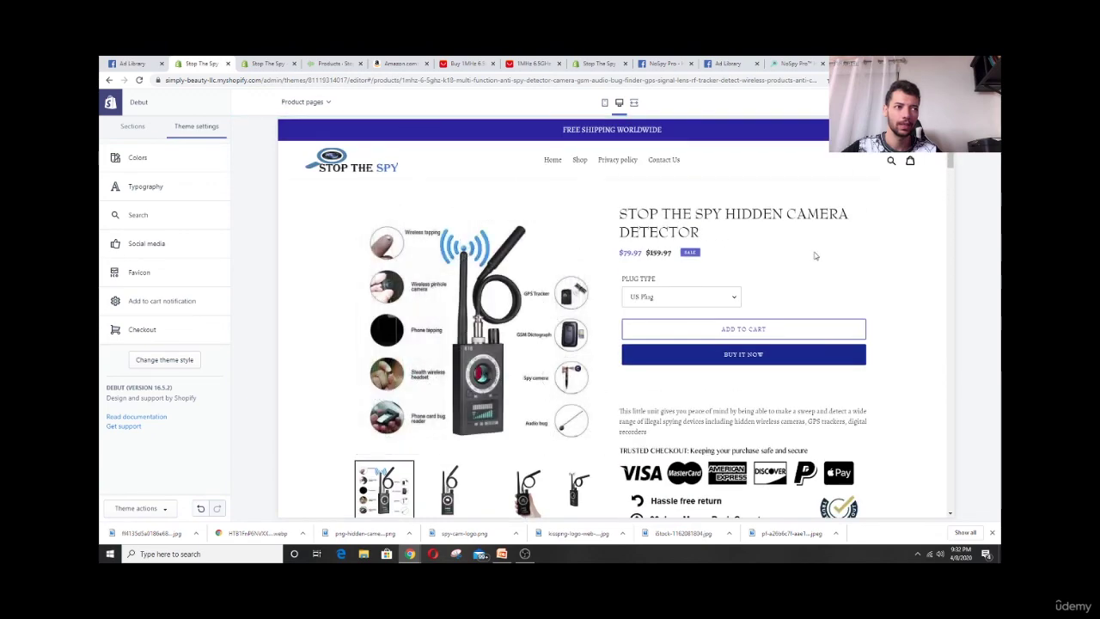
{"action": "left_click", "coordinate": [579, 162]}
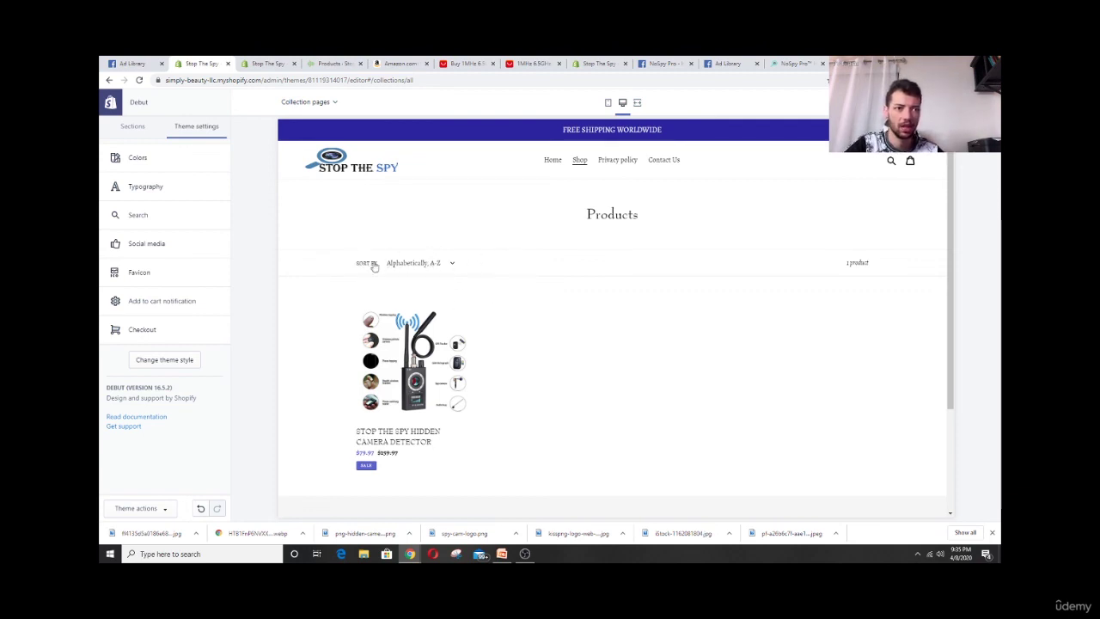
{"action": "scroll", "coordinate": [429, 395], "scroll_direction": "down", "scroll_amount": 1}
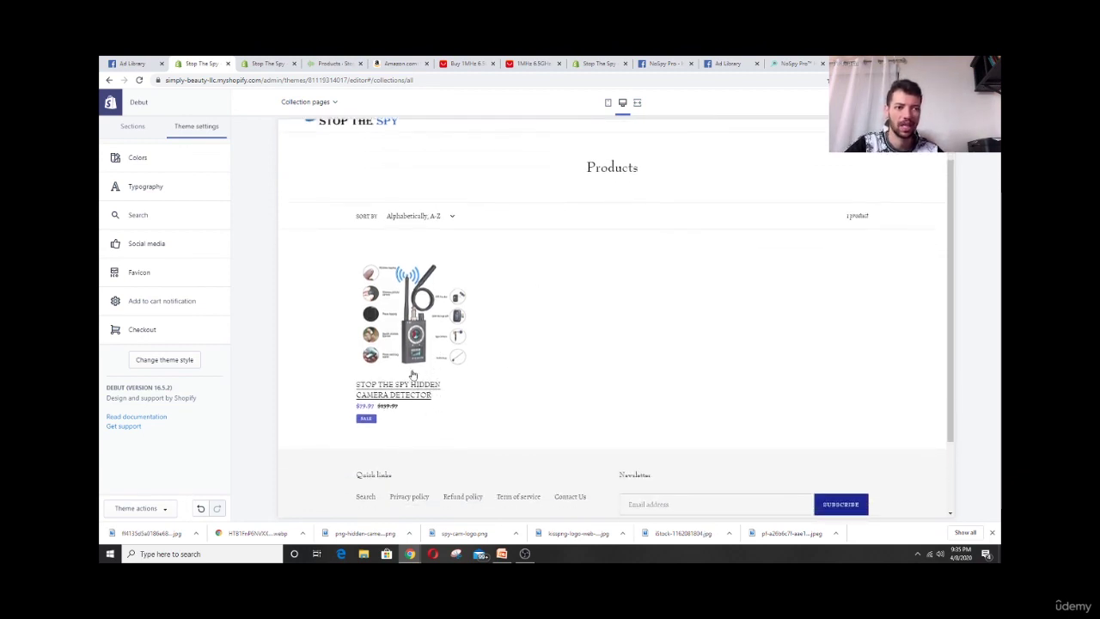
{"action": "scroll", "coordinate": [412, 375], "scroll_direction": "up", "scroll_amount": 1}
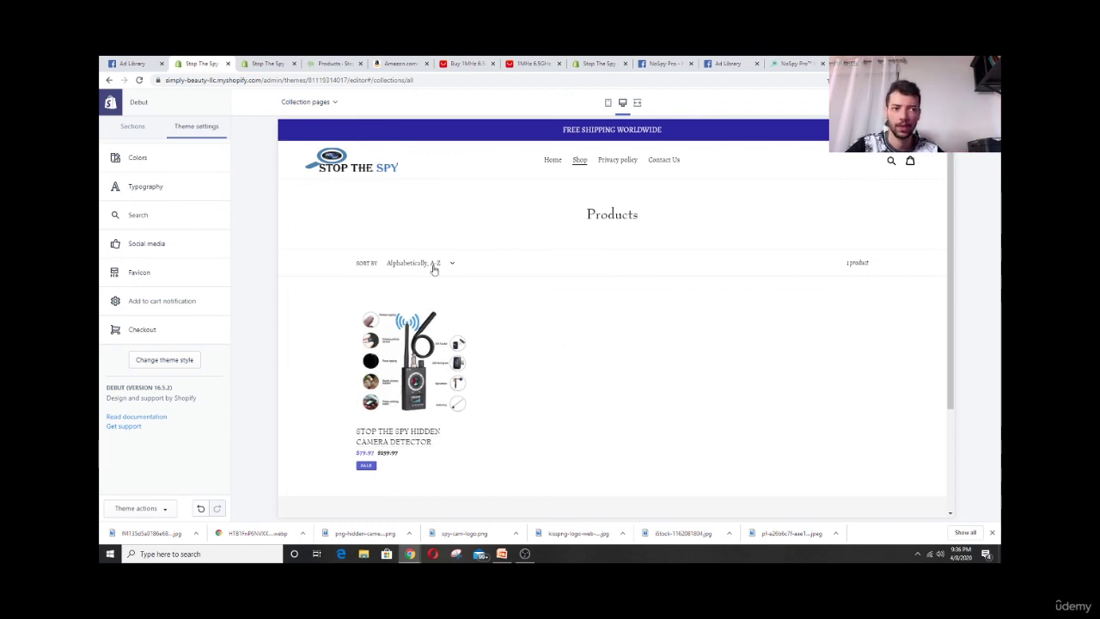
Link the main menu's Shop item directly to the STOP THE SPY HIDDEN CAMERA DETECTOR product and save the menu
{"action": "left_click", "coordinate": [286, 63]}
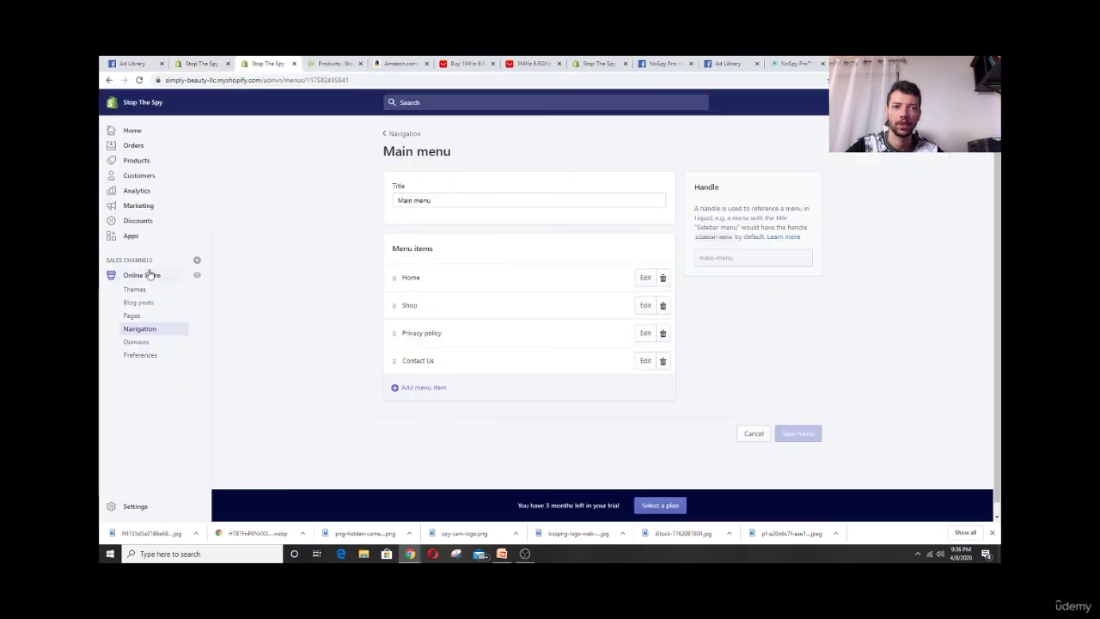
{"action": "left_click", "coordinate": [151, 332]}
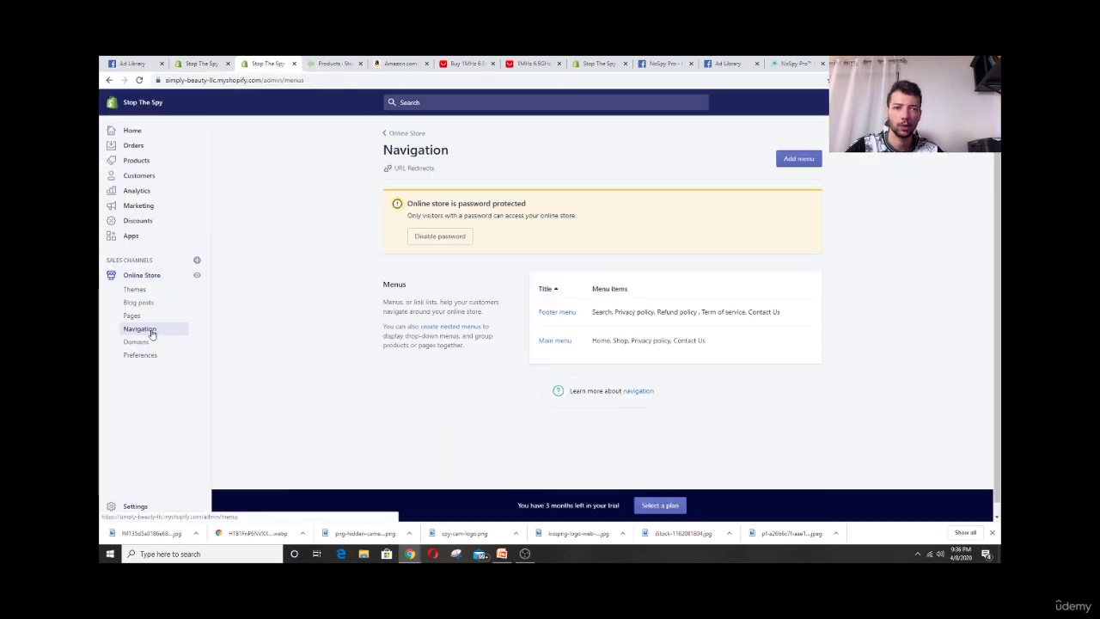
{"action": "left_click", "coordinate": [560, 342]}
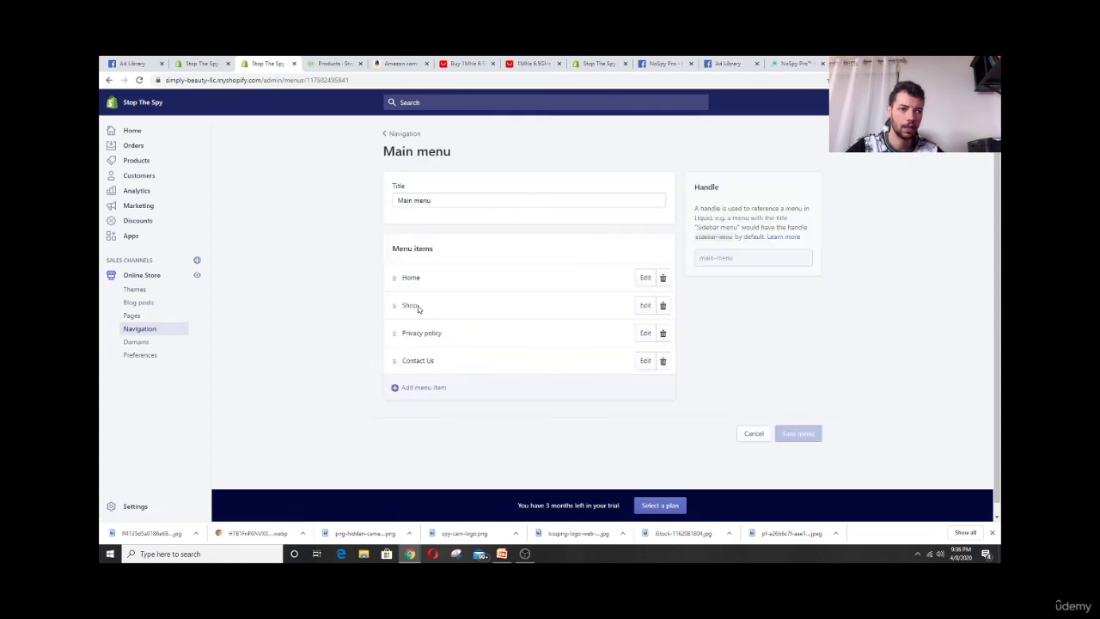
{"action": "left_click", "coordinate": [645, 306]}
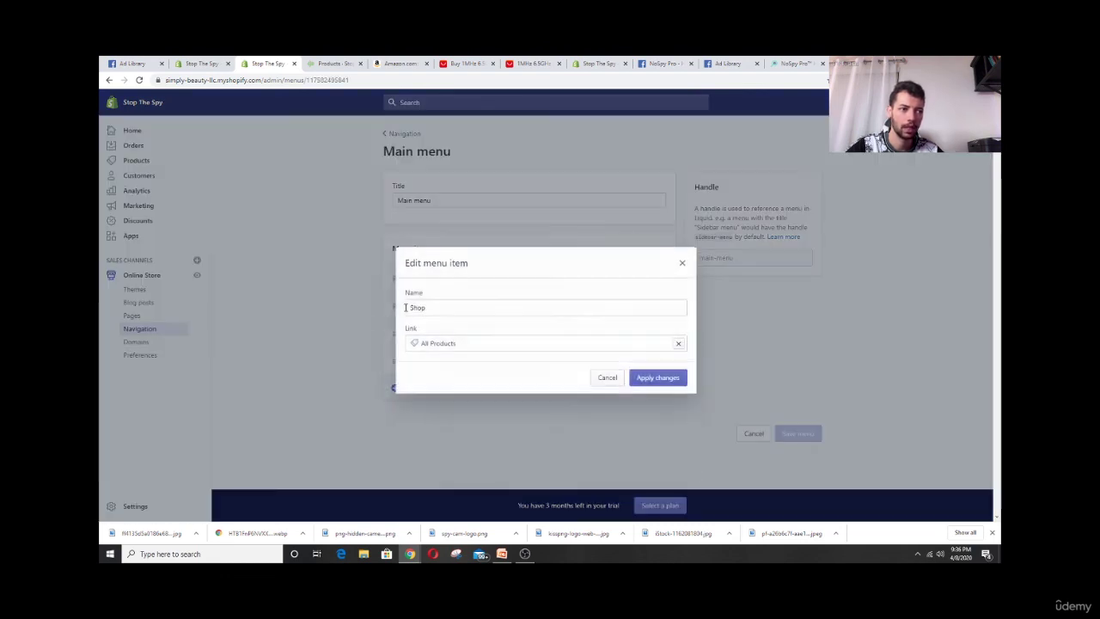
{"action": "left_click", "coordinate": [678, 341]}
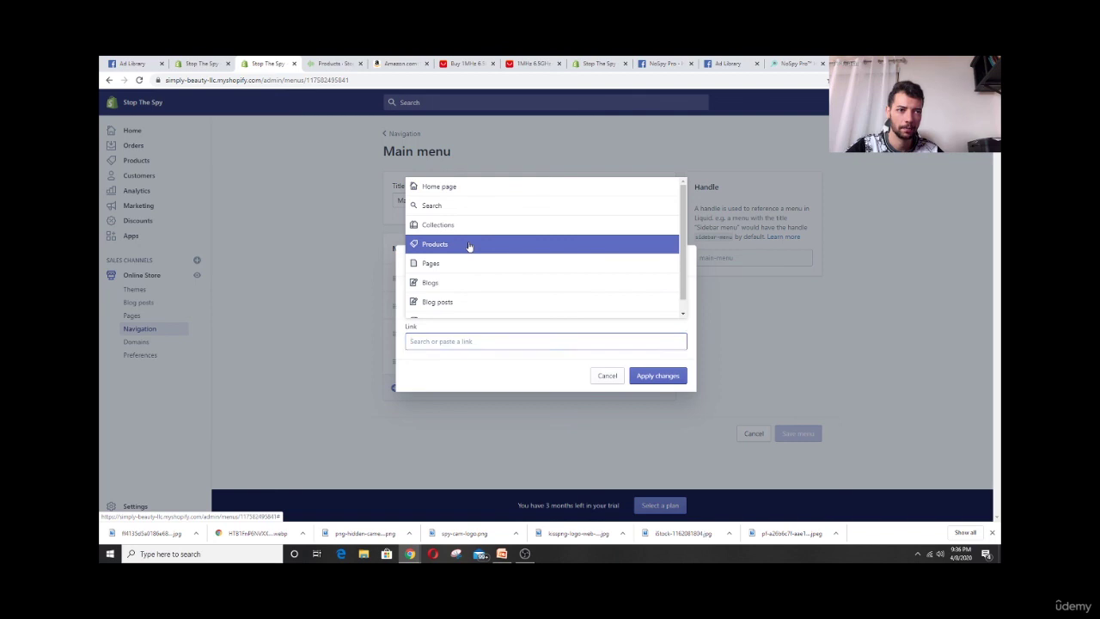
{"action": "left_click", "coordinate": [469, 247]}
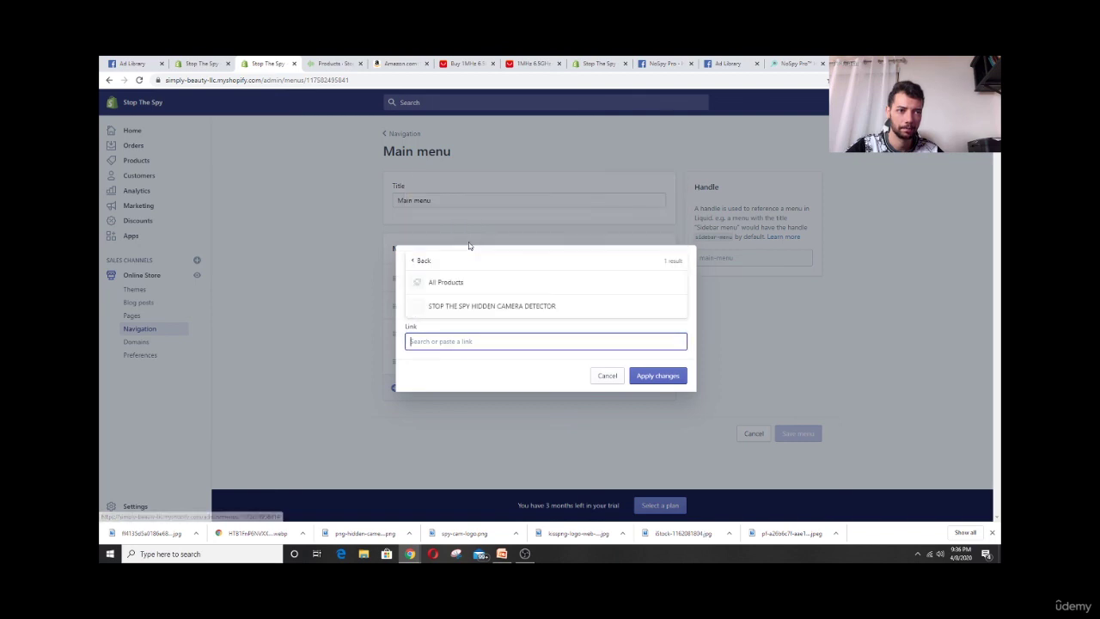
{"action": "left_click", "coordinate": [476, 306]}
{"action": "left_click", "coordinate": [645, 375]}
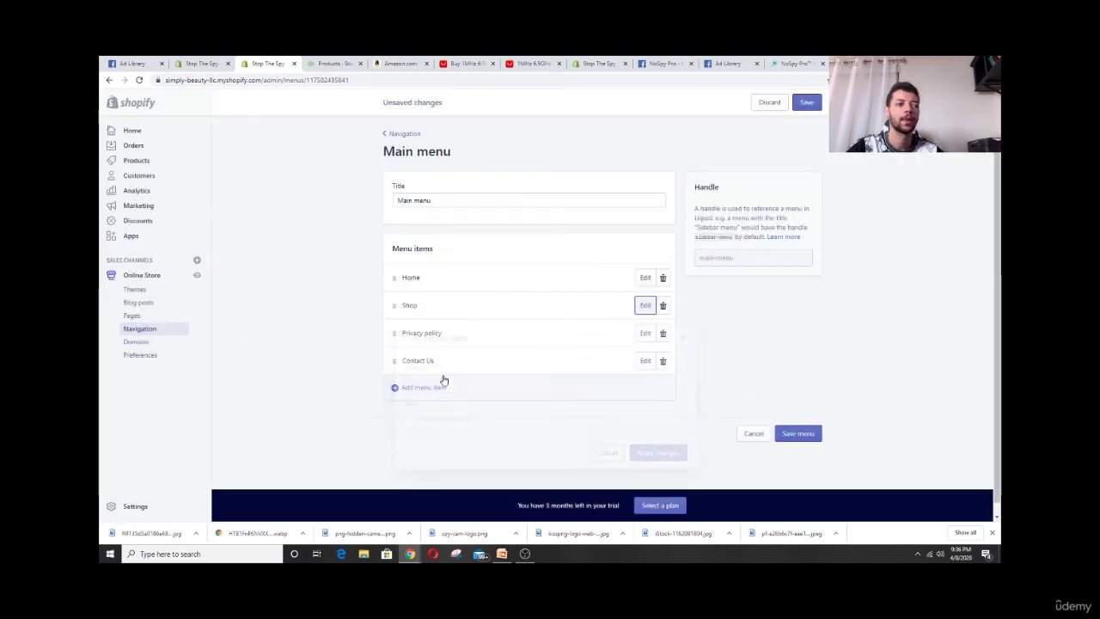
{"action": "left_click", "coordinate": [795, 102]}
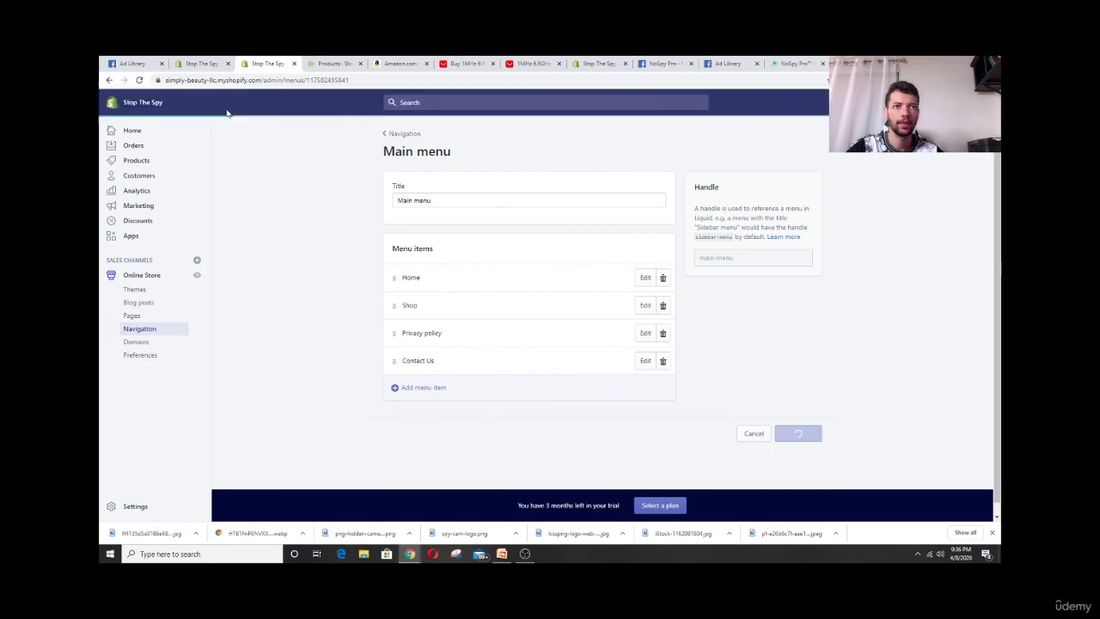
Check where the Shop menu link leads in the theme preview, and examine the product page's images and description
{"action": "left_click", "coordinate": [196, 62]}
{"action": "left_click", "coordinate": [360, 168]}
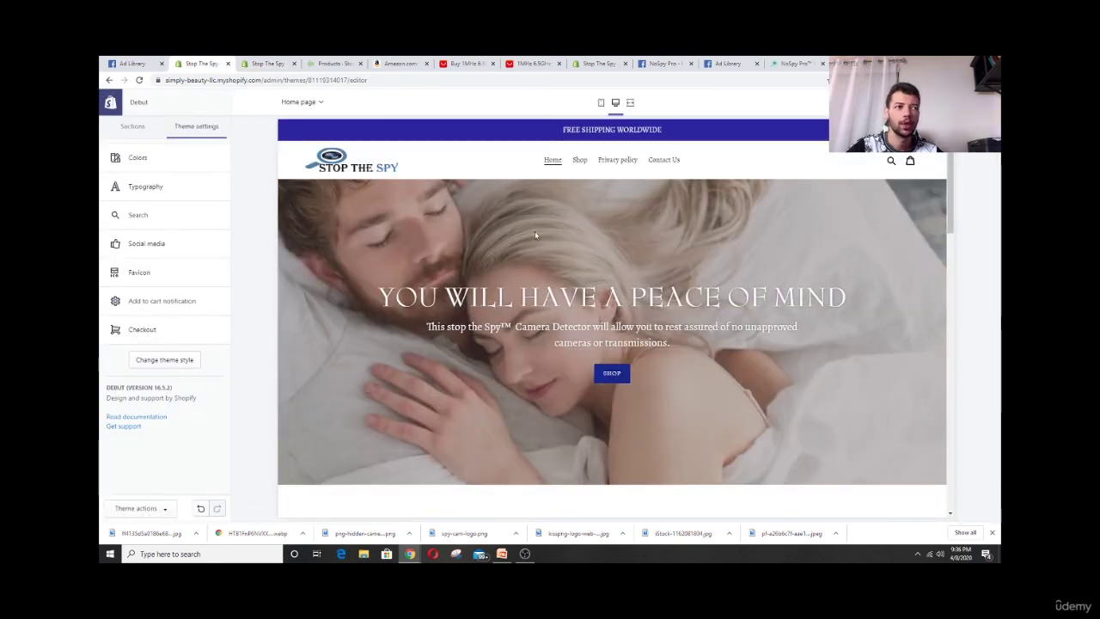
{"action": "left_click", "coordinate": [581, 160]}
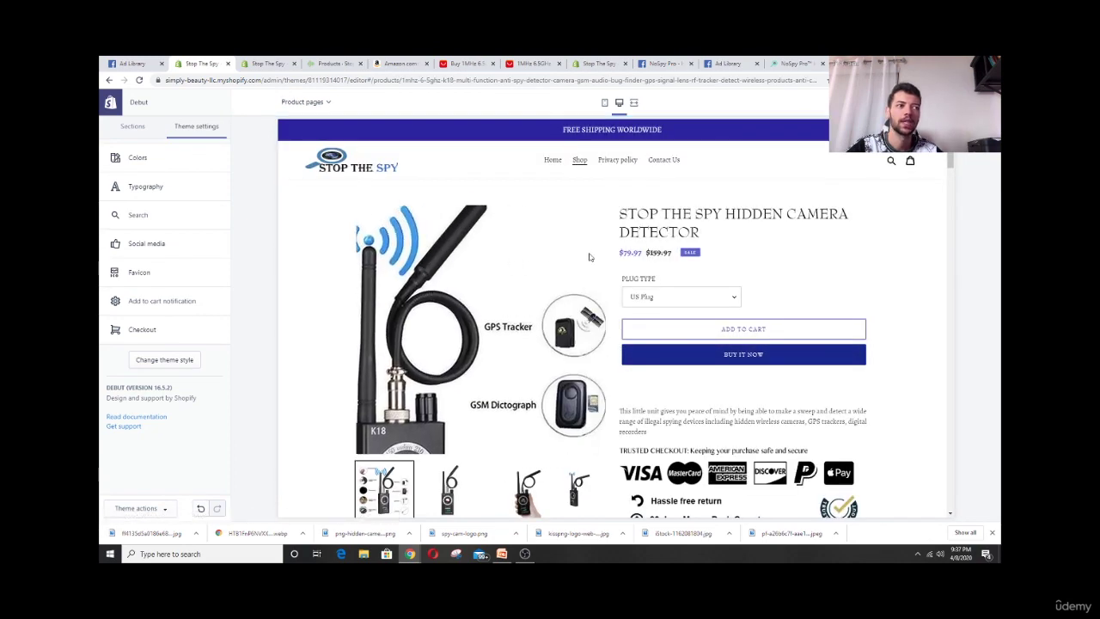
{"action": "scroll", "coordinate": [585, 301], "scroll_direction": "down", "scroll_amount": 15}
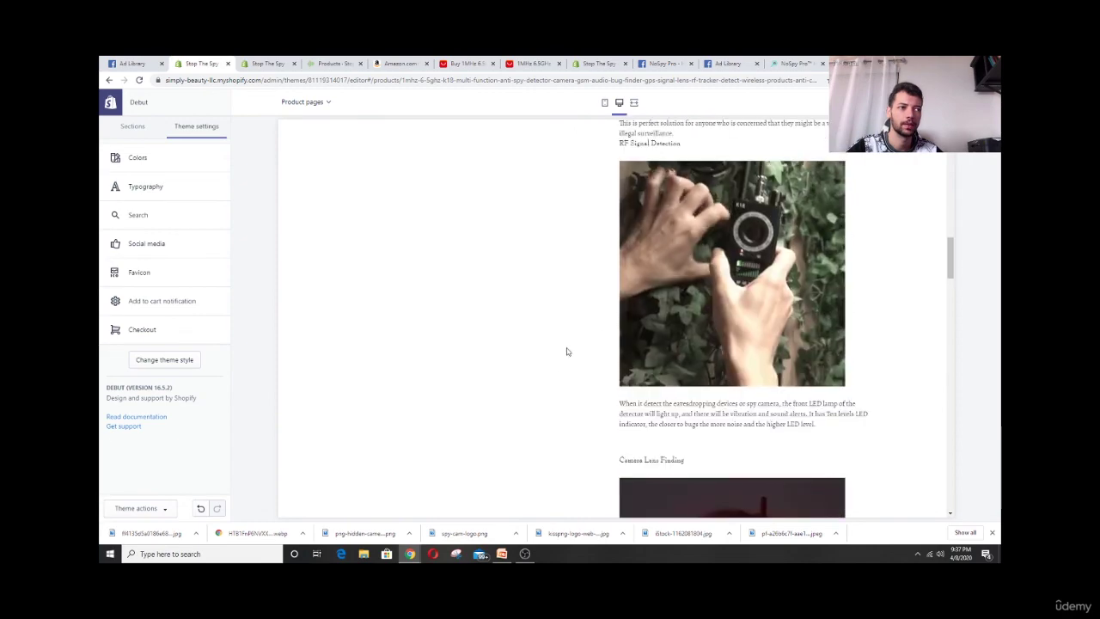
{"action": "scroll", "coordinate": [592, 185], "scroll_direction": "up", "scroll_amount": 5}
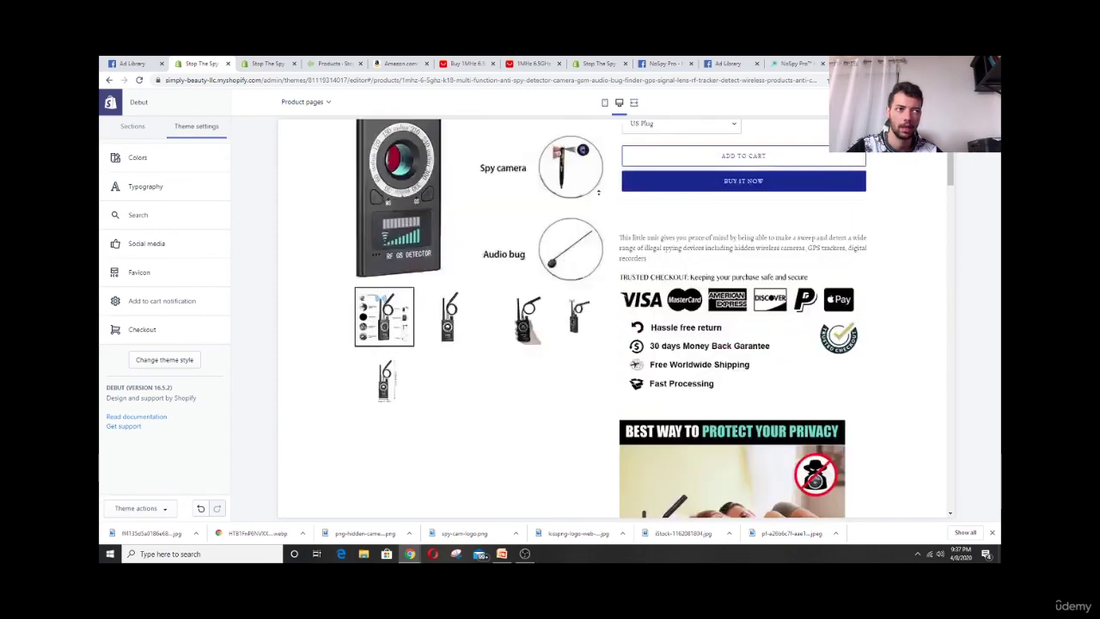
{"action": "scroll", "coordinate": [602, 189], "scroll_direction": "up", "scroll_amount": 3}
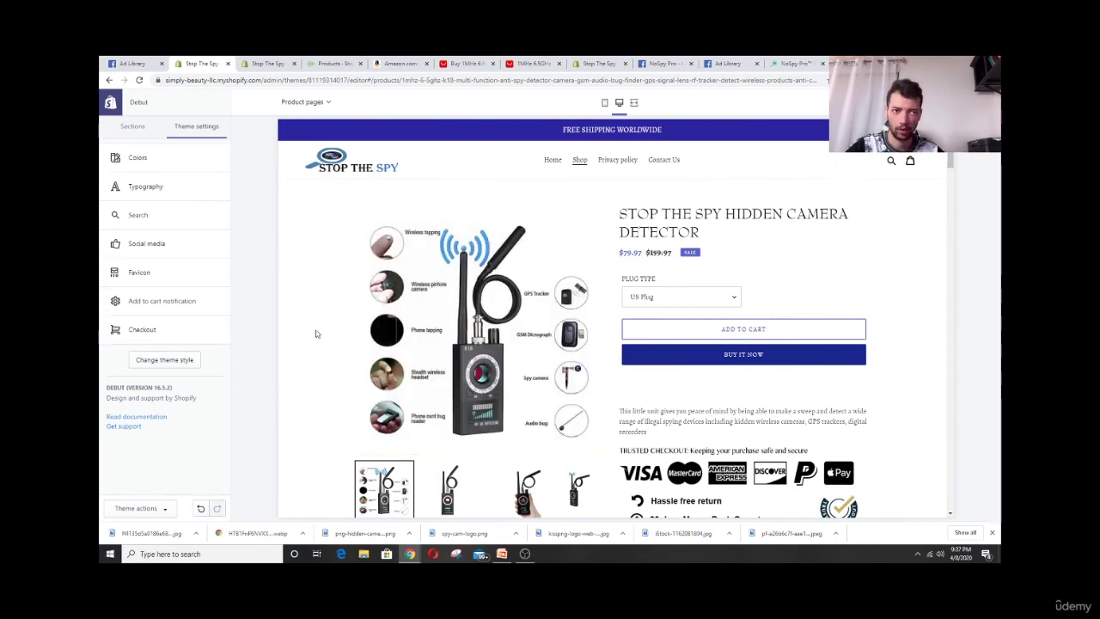
{"action": "scroll", "coordinate": [498, 439], "scroll_direction": "down", "scroll_amount": 5}
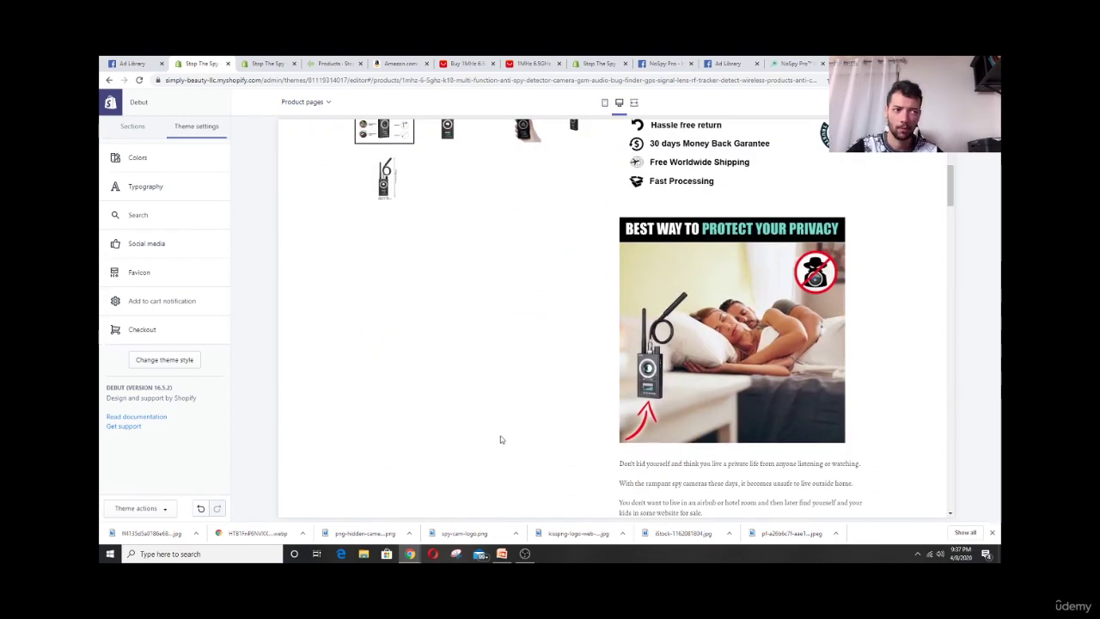
{"action": "scroll", "coordinate": [500, 440], "scroll_direction": "down", "scroll_amount": 10}
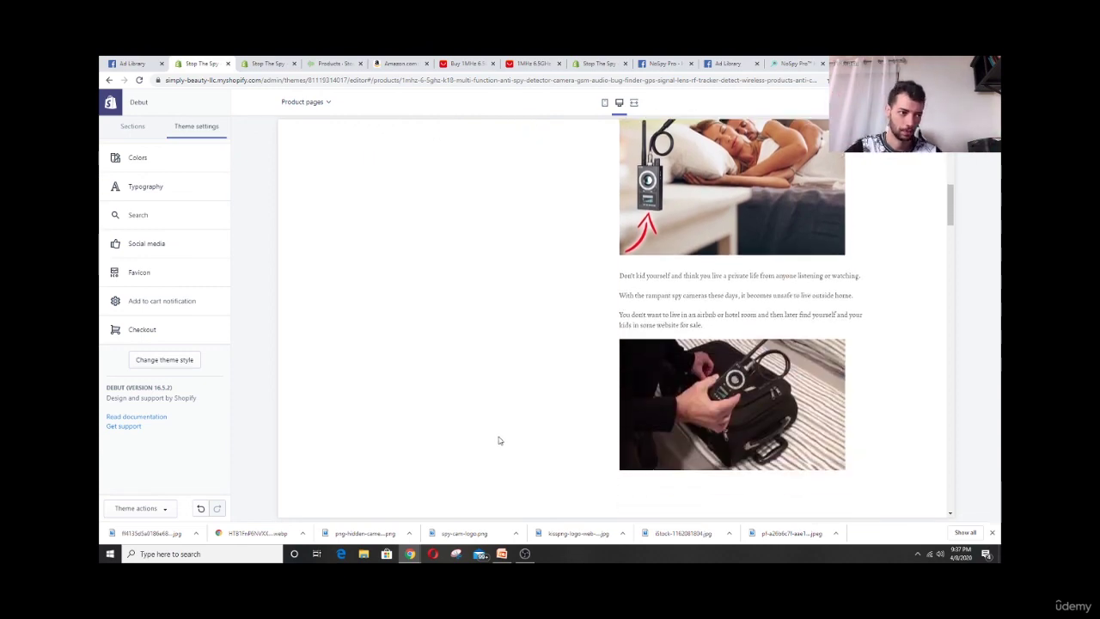
{"action": "scroll", "coordinate": [516, 421], "scroll_direction": "down", "scroll_amount": 10}
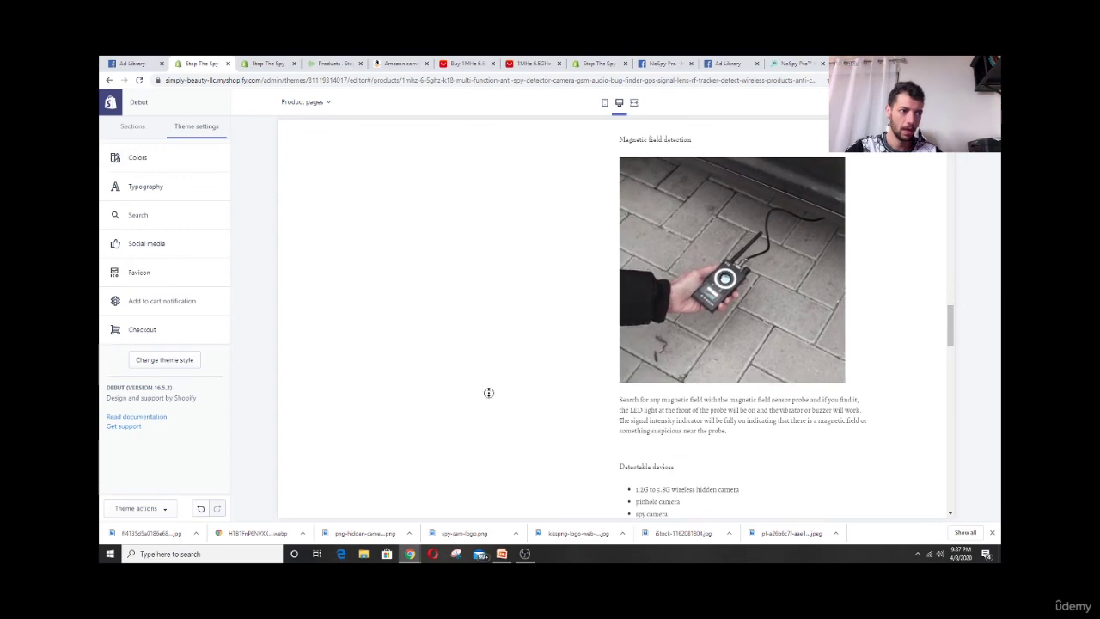
{"action": "scroll", "coordinate": [481, 343], "scroll_direction": "up", "scroll_amount": 20}
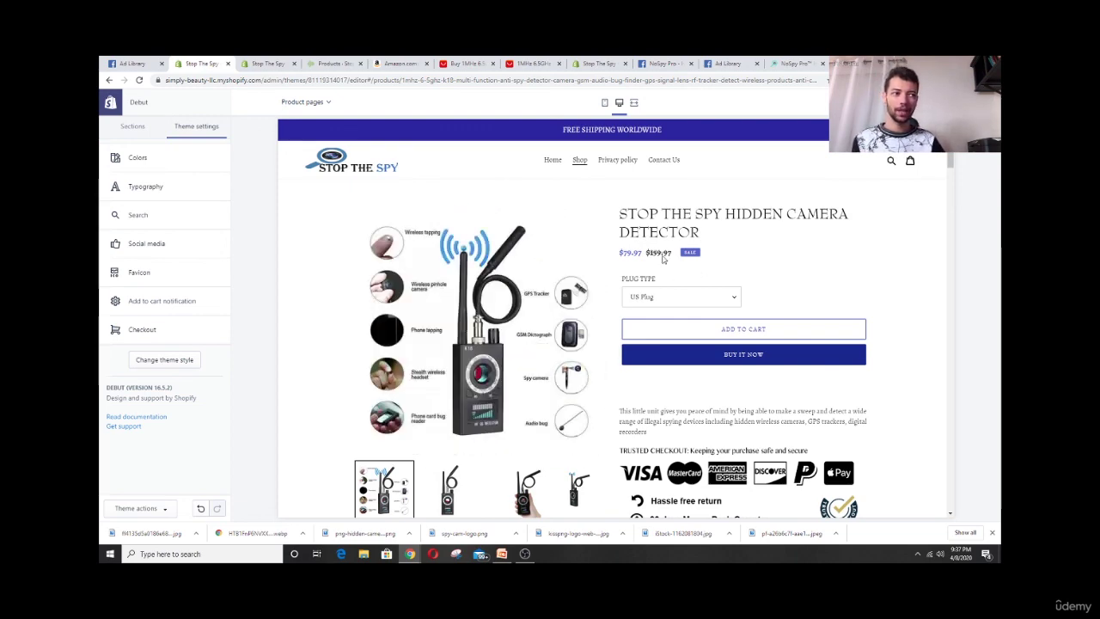
Review the home page's banner, logos and testimonials, and the product page from its description down to the footer
{"action": "left_click", "coordinate": [354, 170]}
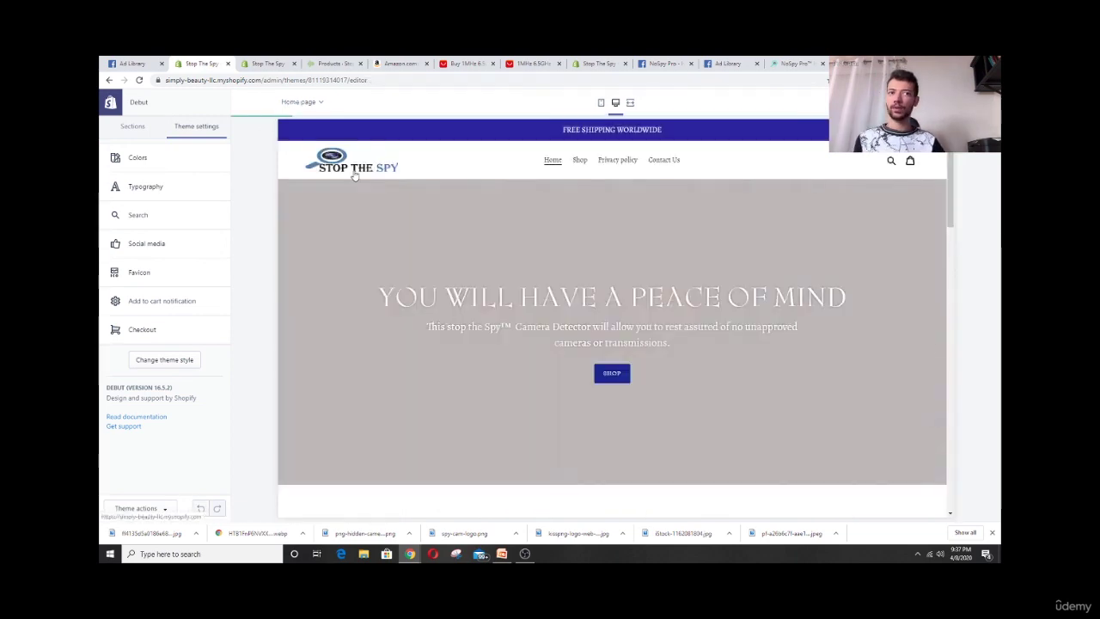
{"action": "scroll", "coordinate": [482, 316], "scroll_direction": "down", "scroll_amount": 20}
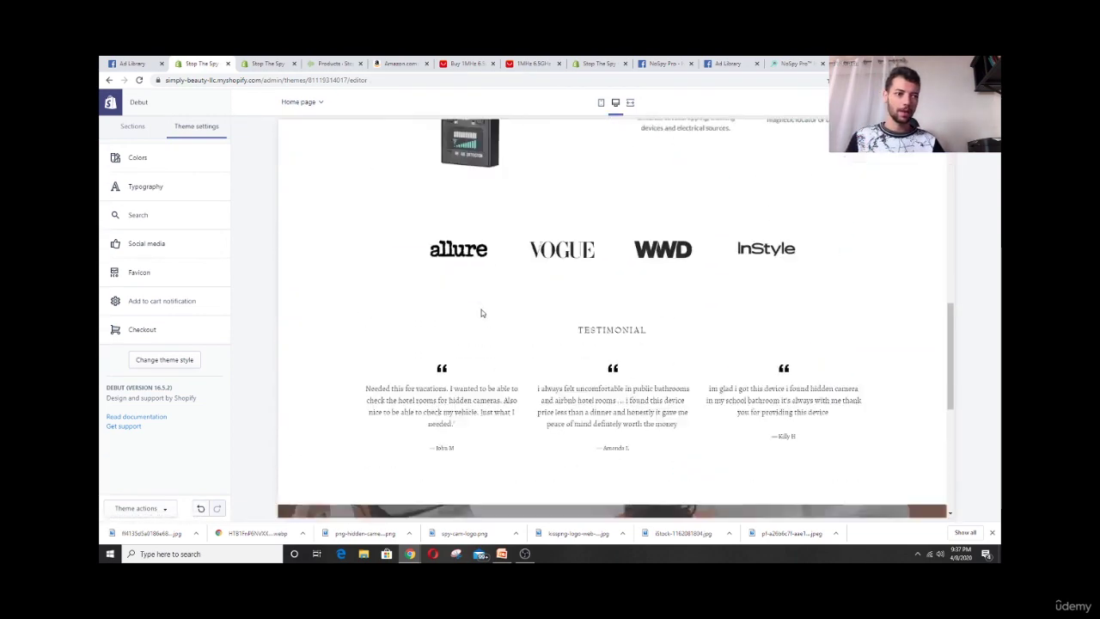
{"action": "scroll", "coordinate": [482, 316], "scroll_direction": "up", "scroll_amount": 6}
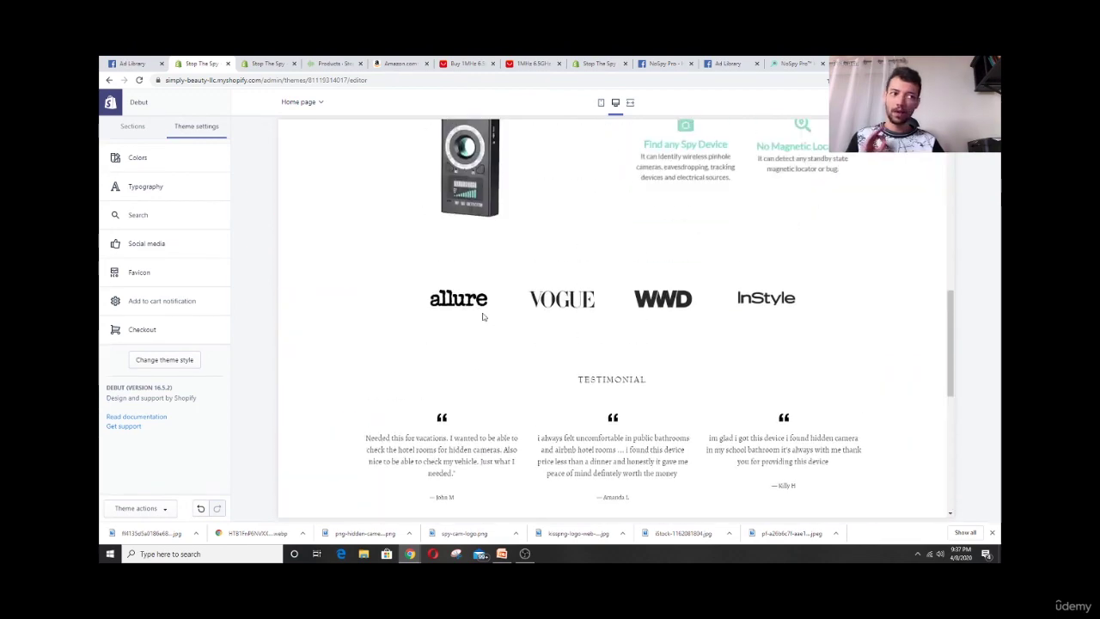
{"action": "scroll", "coordinate": [483, 321], "scroll_direction": "up", "scroll_amount": 8}
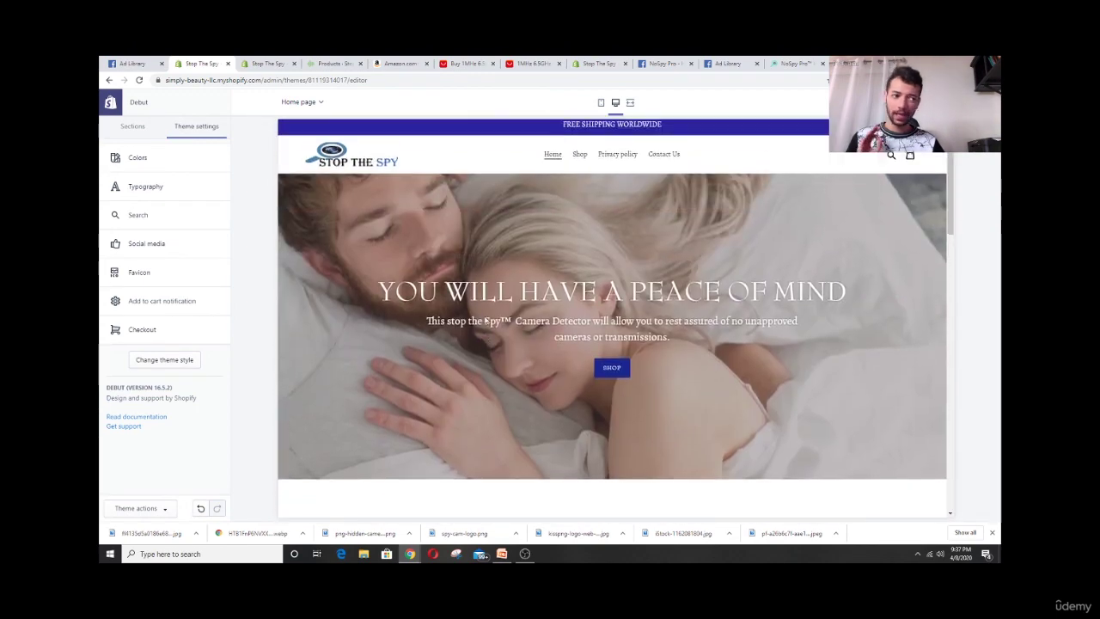
{"action": "left_click", "coordinate": [588, 164]}
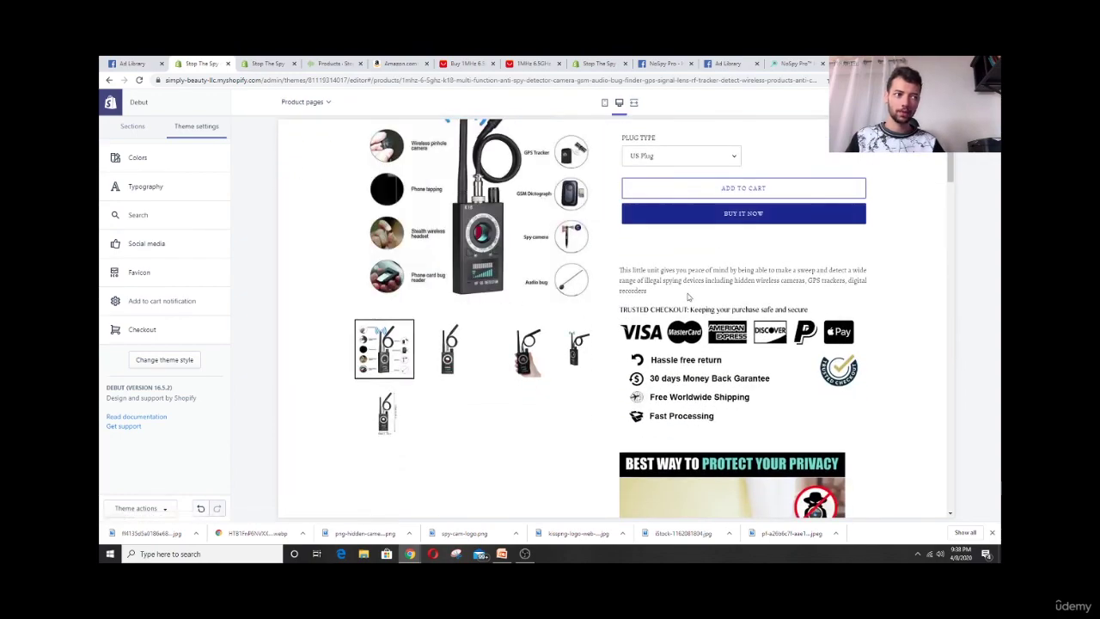
{"action": "scroll", "coordinate": [682, 447], "scroll_direction": "down", "scroll_amount": 10}
{"action": "scroll", "coordinate": [621, 333], "scroll_direction": "down", "scroll_amount": 15}
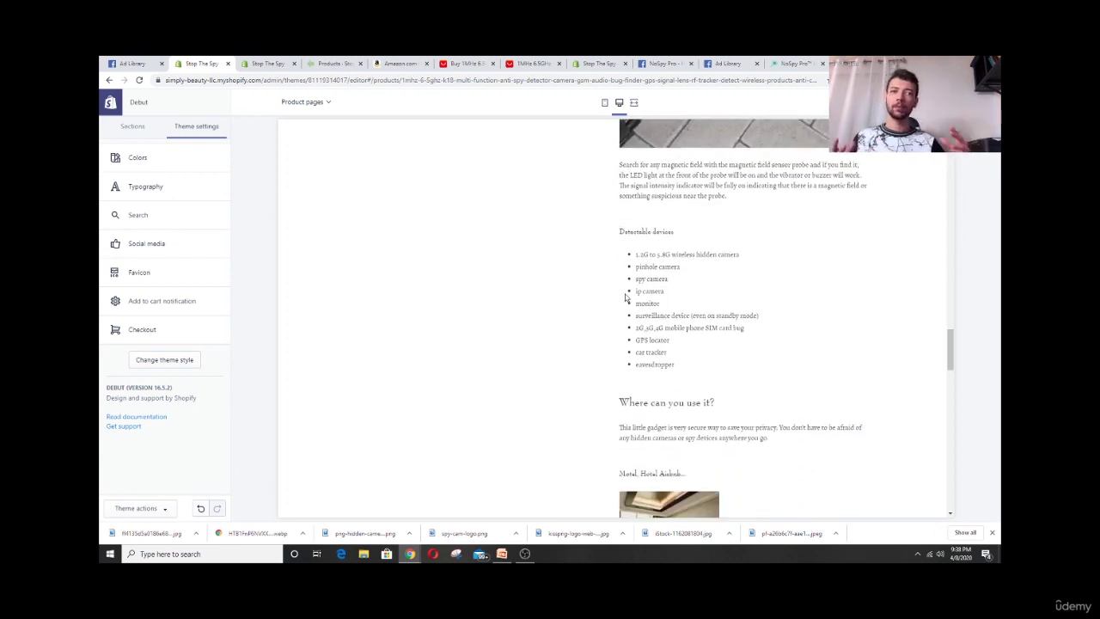
{"action": "scroll", "coordinate": [636, 318], "scroll_direction": "down", "scroll_amount": 1}
{"action": "scroll", "coordinate": [636, 318], "scroll_direction": "down", "scroll_amount": 20}
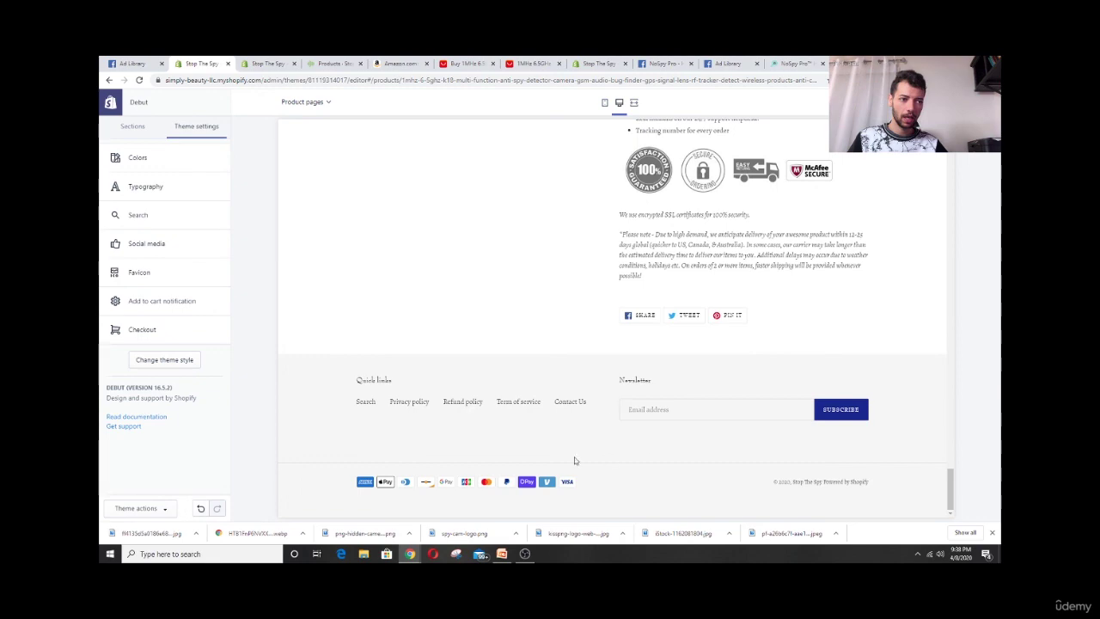
{"action": "scroll", "coordinate": [602, 404], "scroll_direction": "up", "scroll_amount": 20}
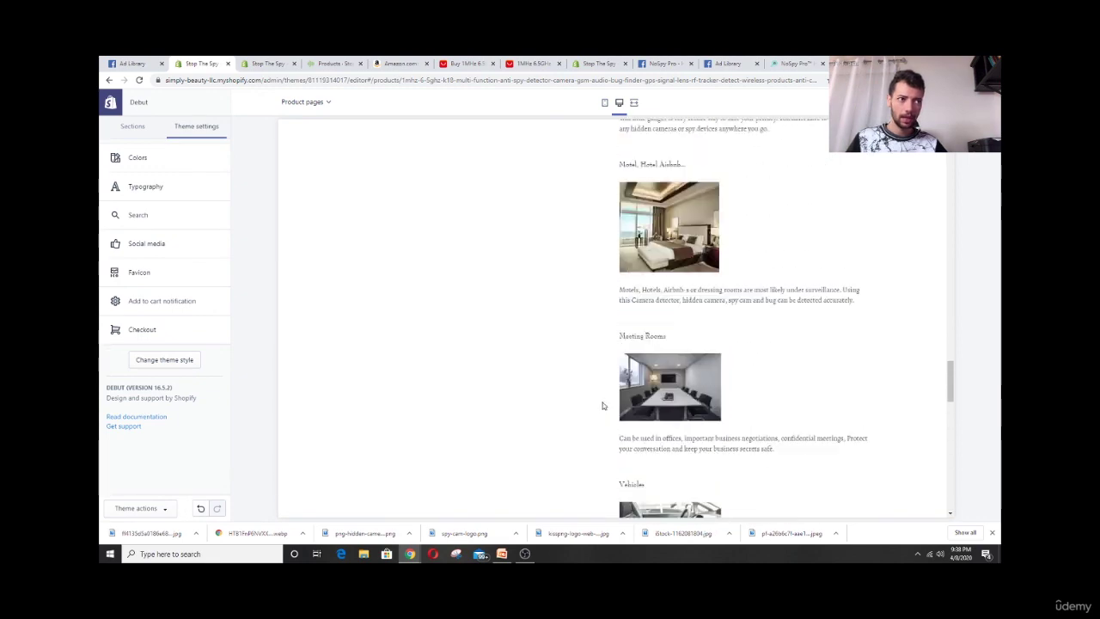
{"action": "scroll", "coordinate": [602, 404], "scroll_direction": "up", "scroll_amount": 20}
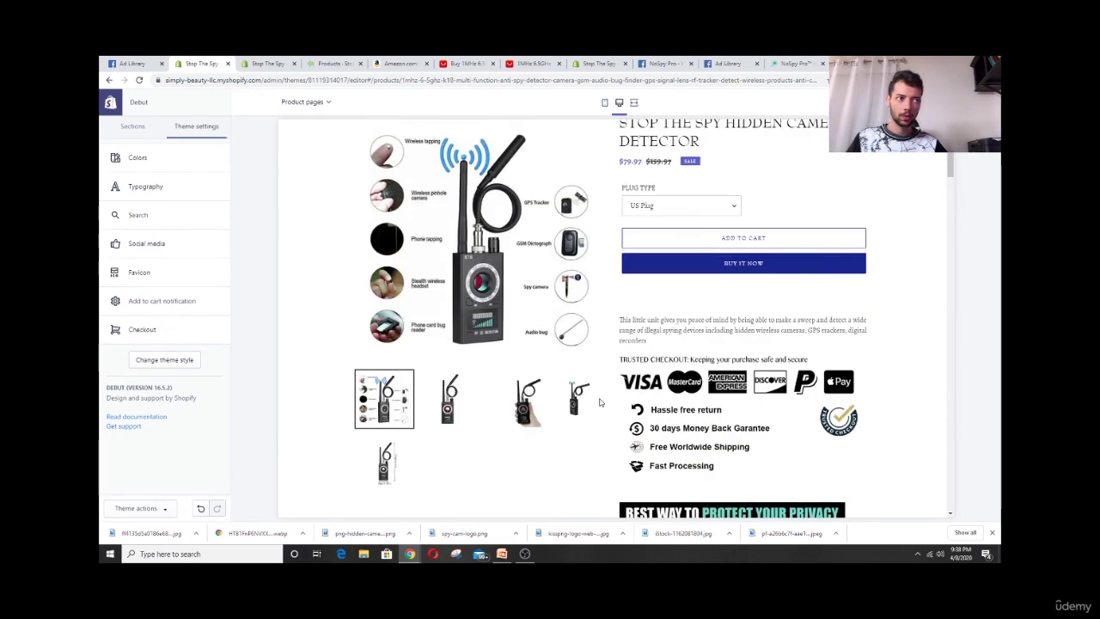